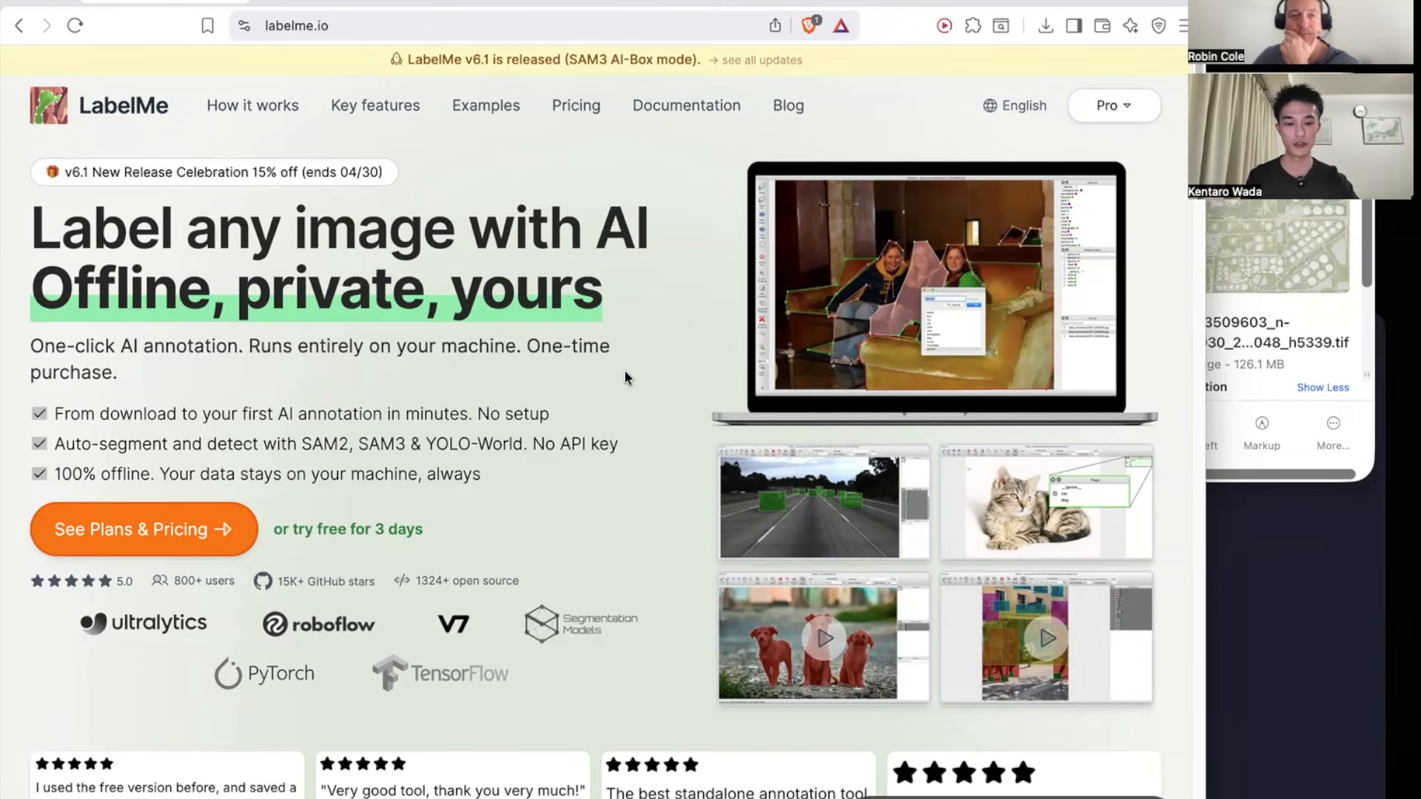
# Review the LabelMe homepage introduction, focusing on the line about SAM2, SAM3 and YOLO-World auto-segmentation.
pyautogui.moveTo(628, 471); pyautogui.dragTo(709, 481)
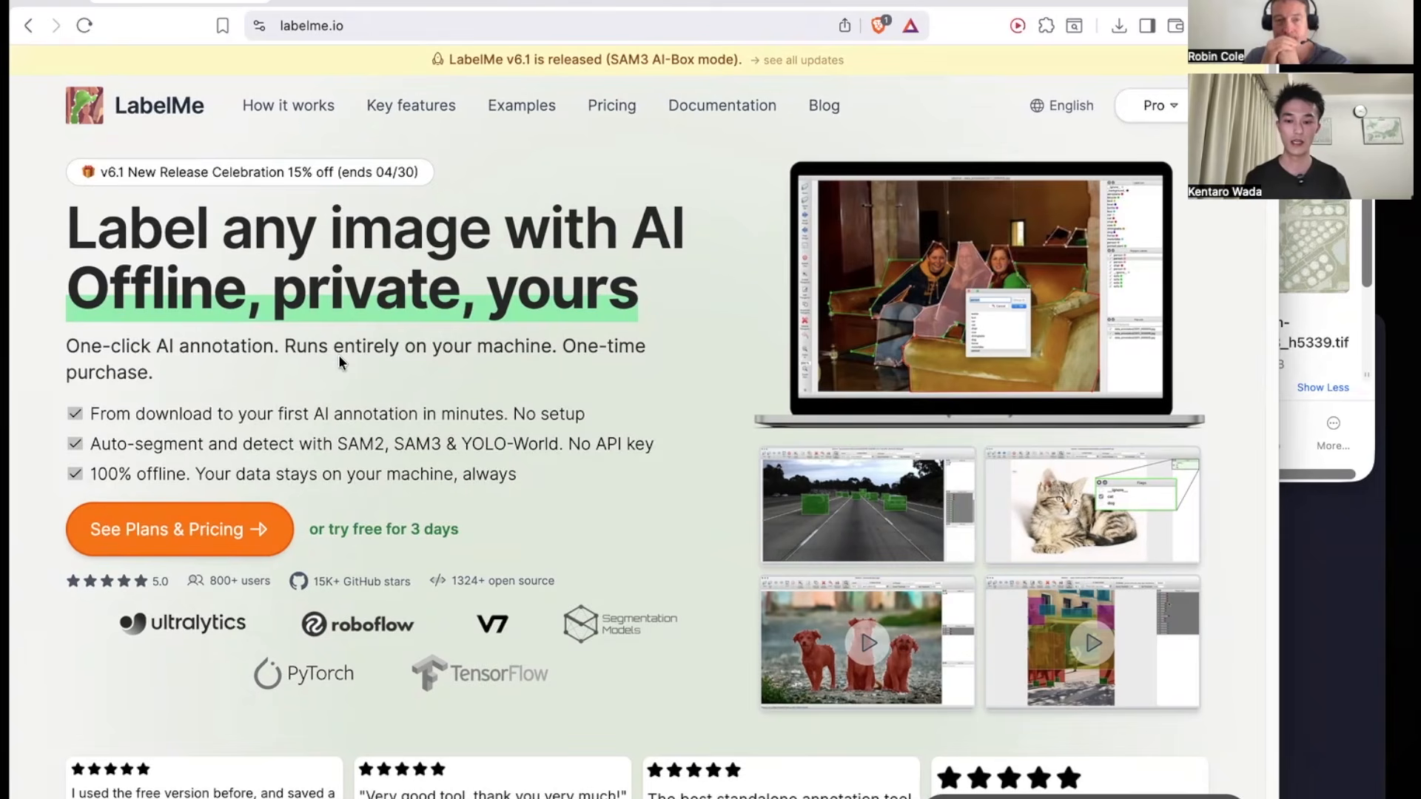
pyautogui.doubleClick(336, 444)
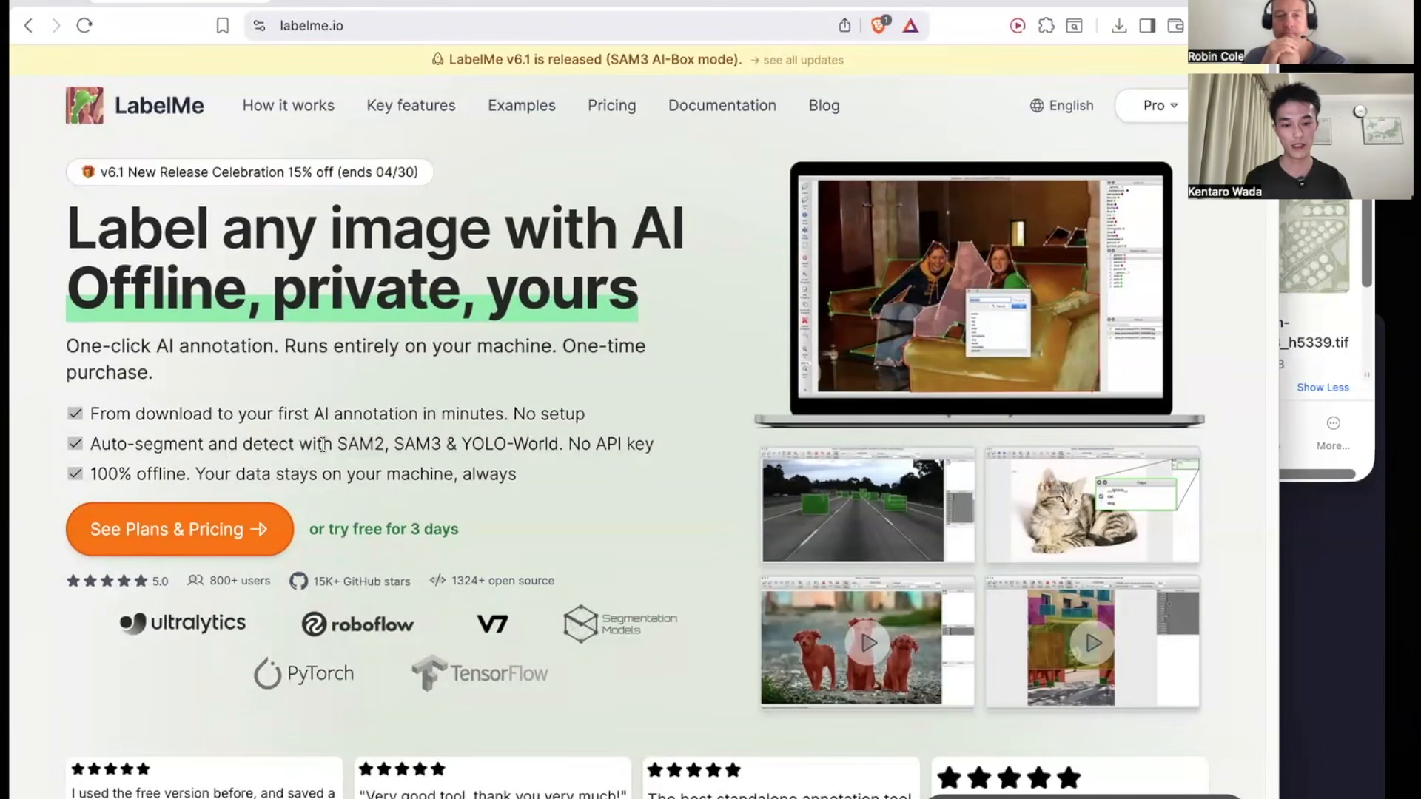
pyautogui.moveTo(337, 444); pyautogui.dragTo(570, 446)
pyautogui.click(543, 451)
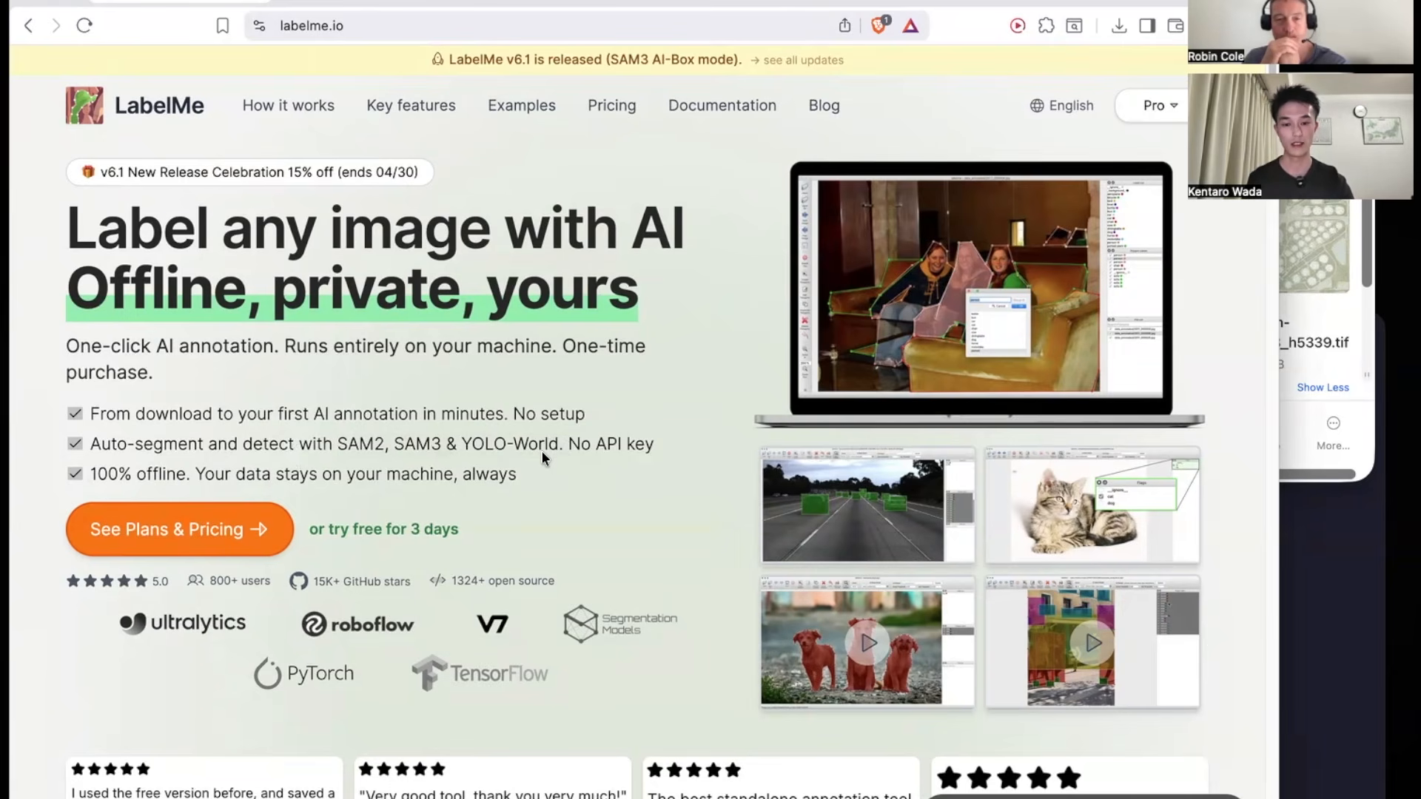
# Play the homepage demo videos of the dog annotation and the street scene annotation.
pyautogui.scroll(-2, 513, 459)
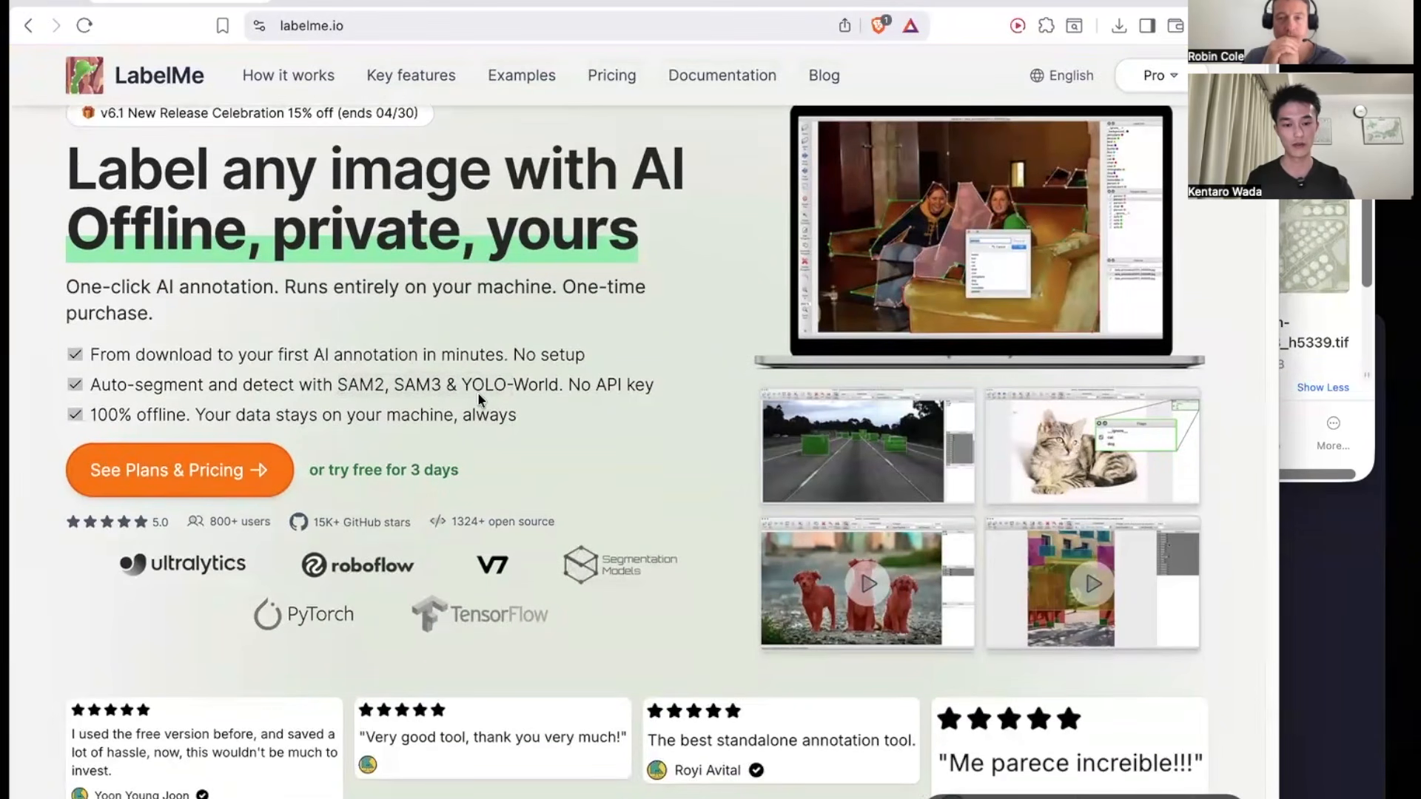
pyautogui.scroll(-5, 478, 392)
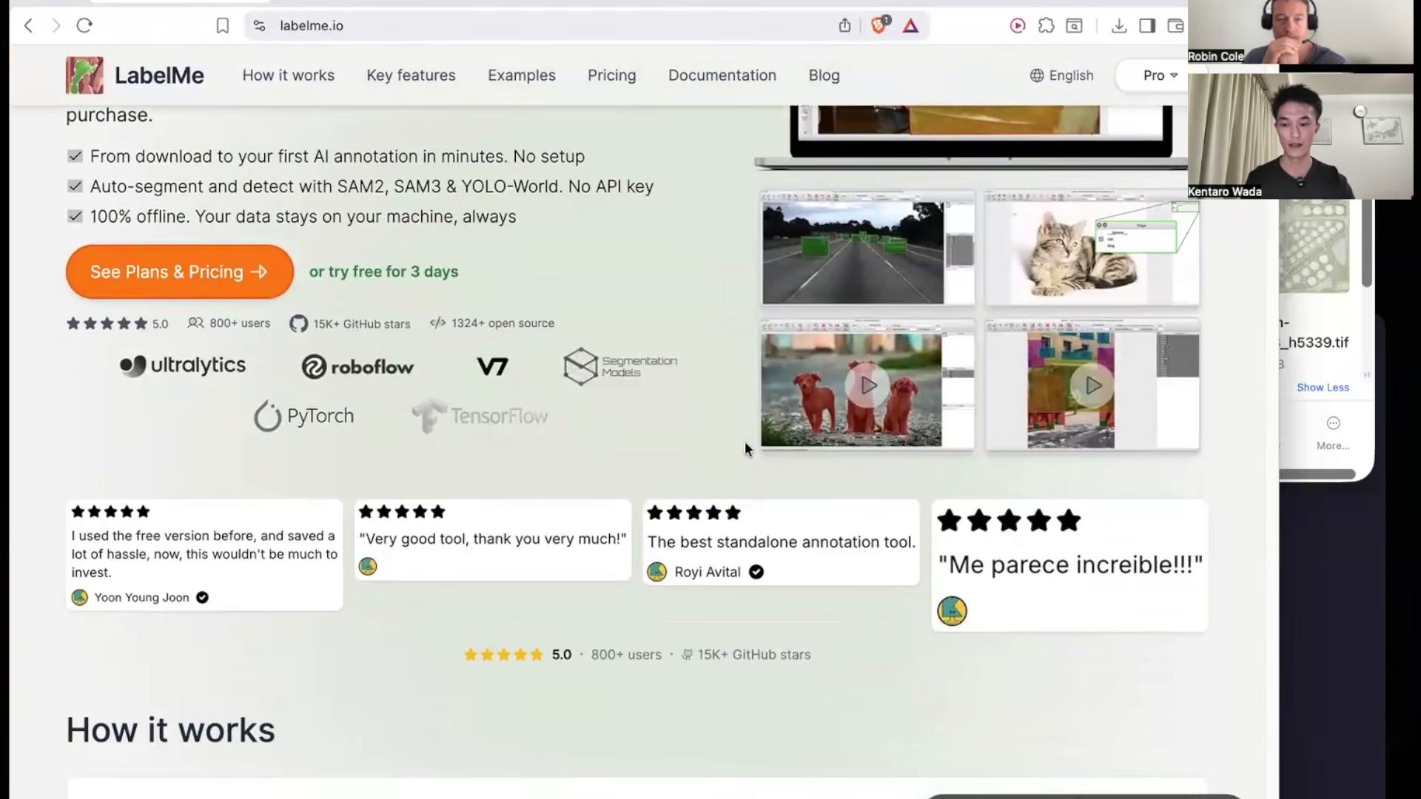
pyautogui.click(863, 392)
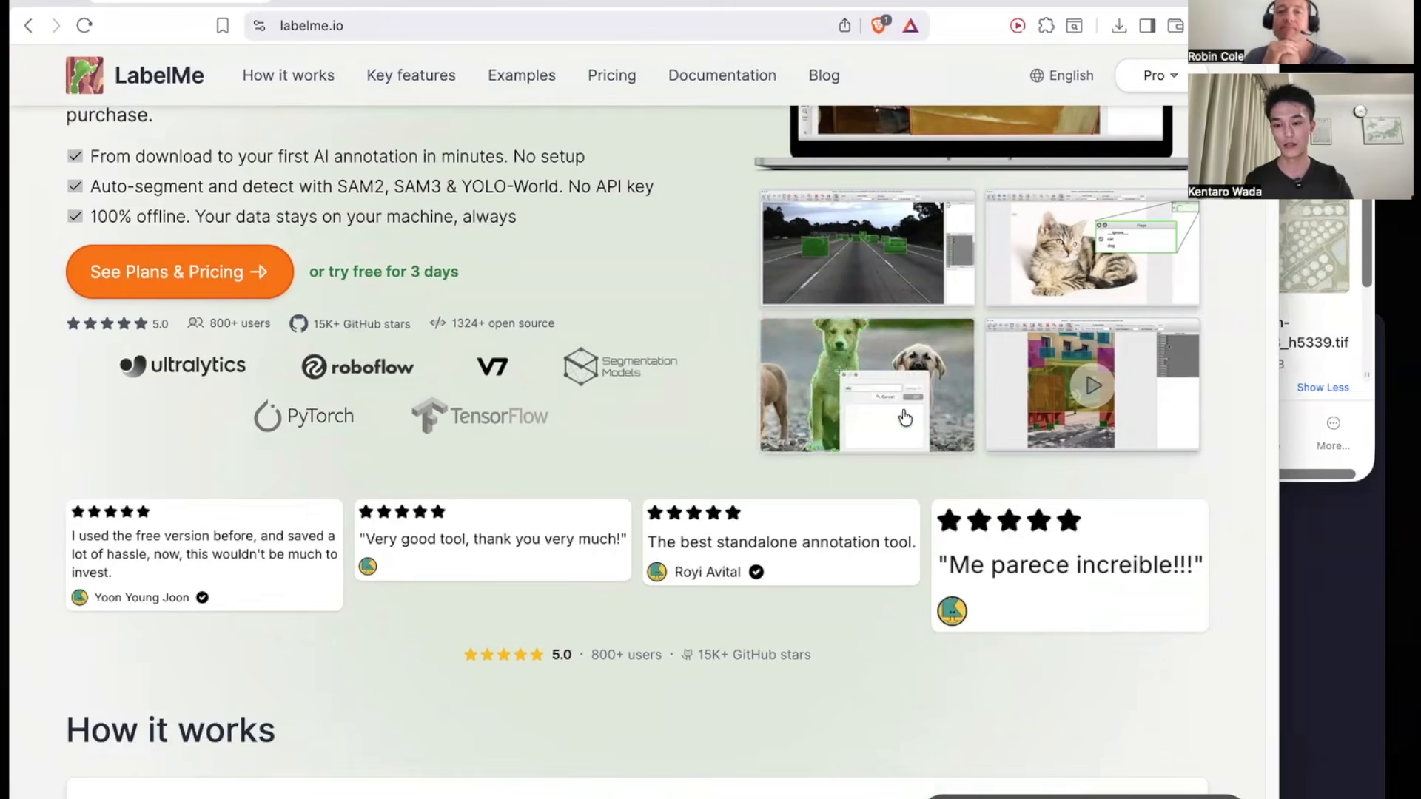
pyautogui.click(1099, 390)
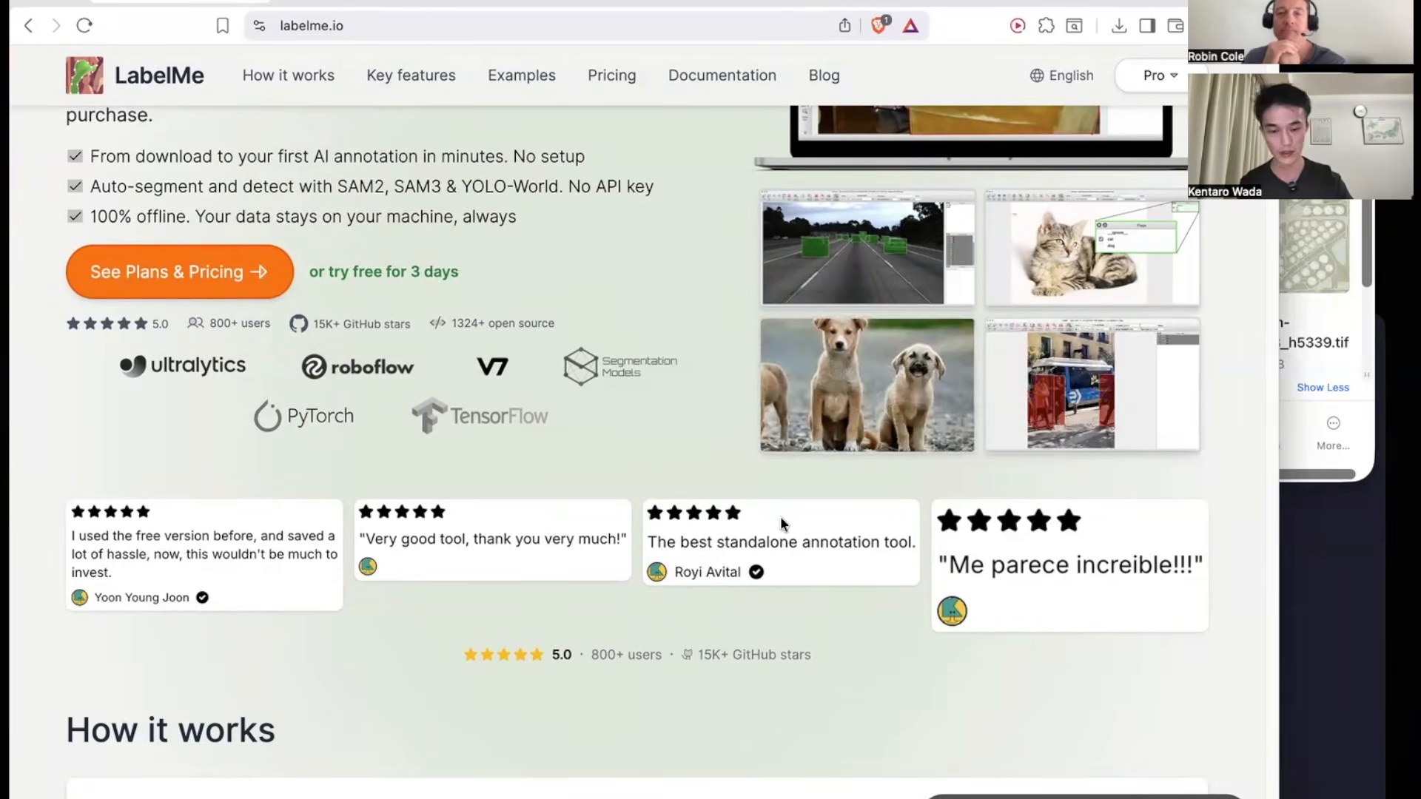
# Examine the annotation app features and the AI assisted annotation section of the homepage.
pyautogui.scroll(-8, 610, 441)
pyautogui.scroll(-12, 610, 442)
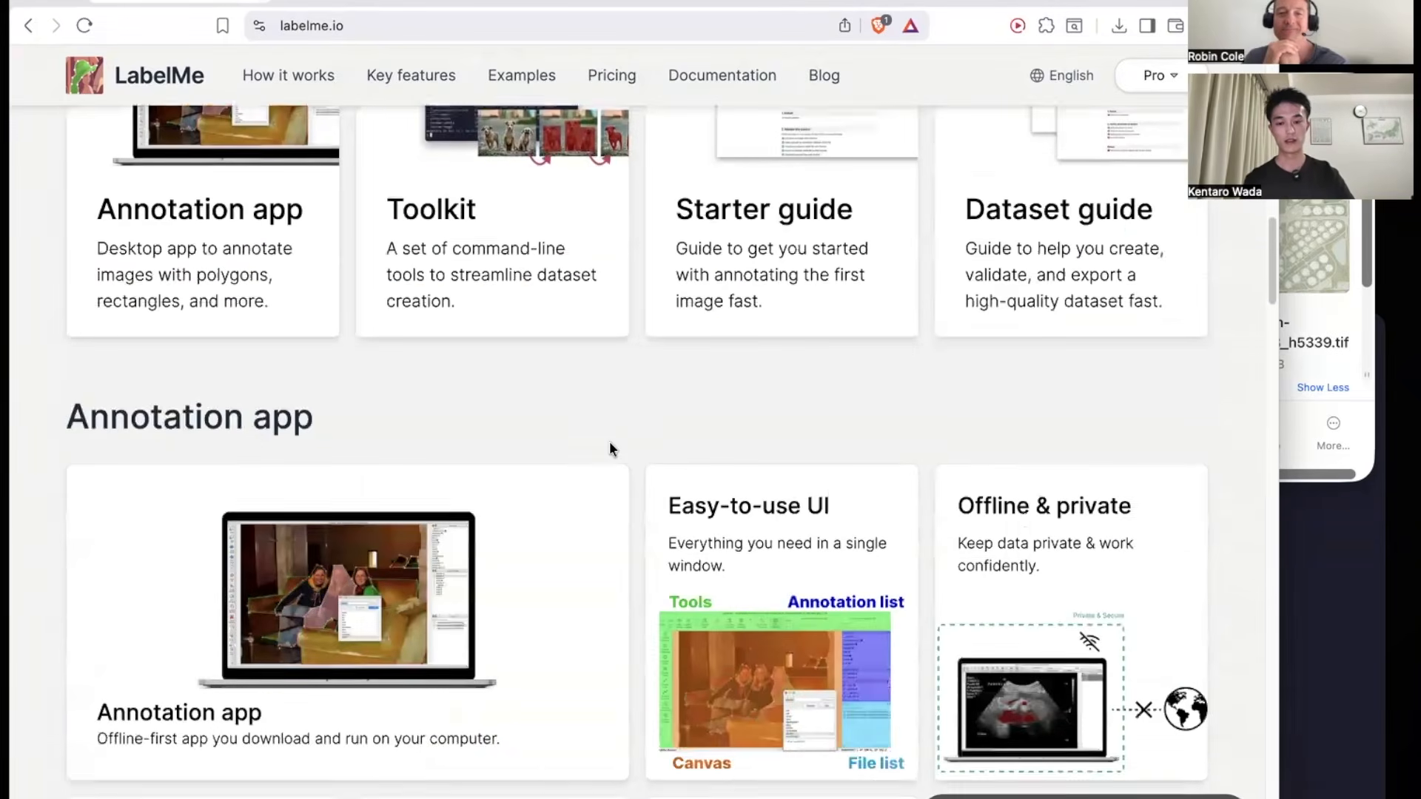
pyautogui.scroll(-15, 609, 441)
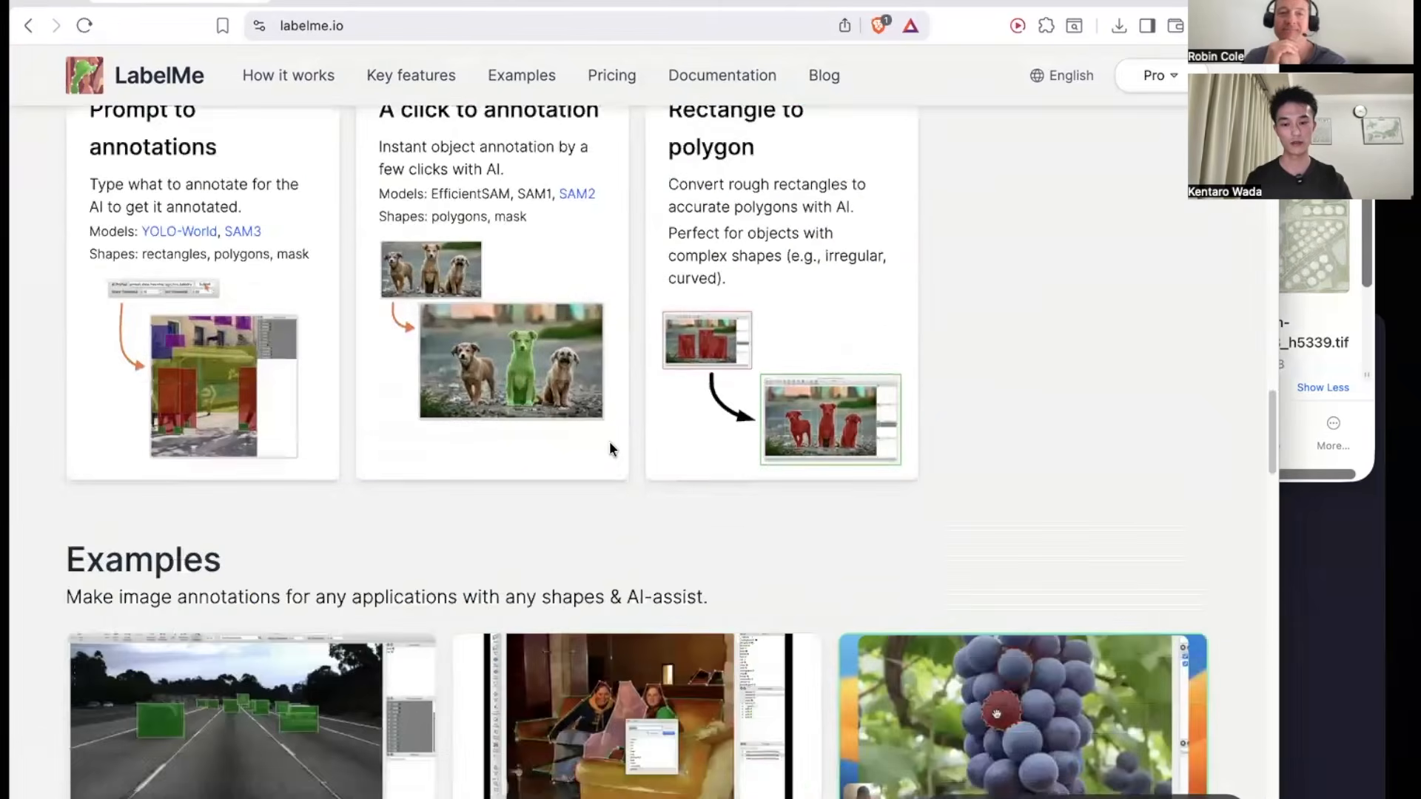
pyautogui.scroll(3, 610, 441)
pyautogui.scroll(-1, 610, 443)
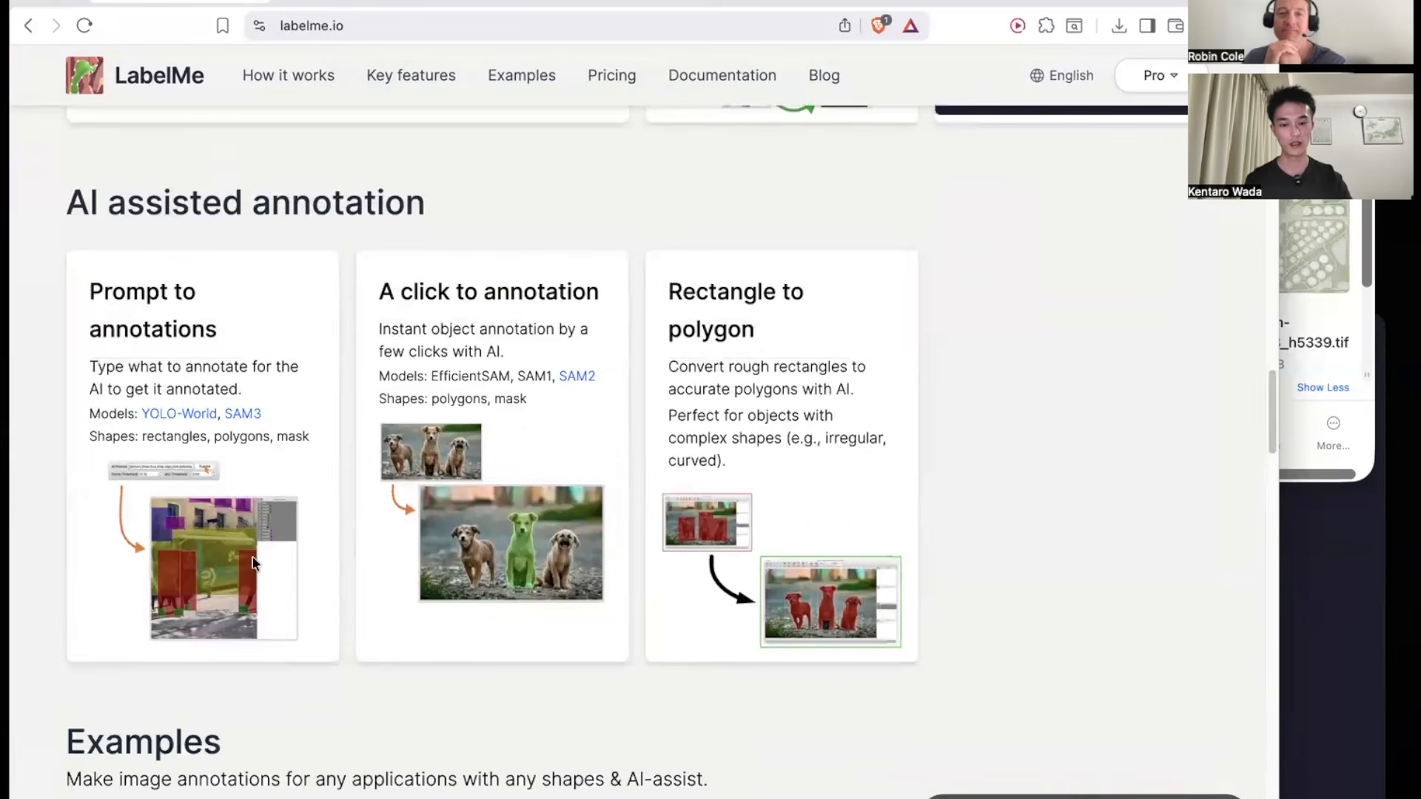
pyautogui.scroll(-18, 794, 556)
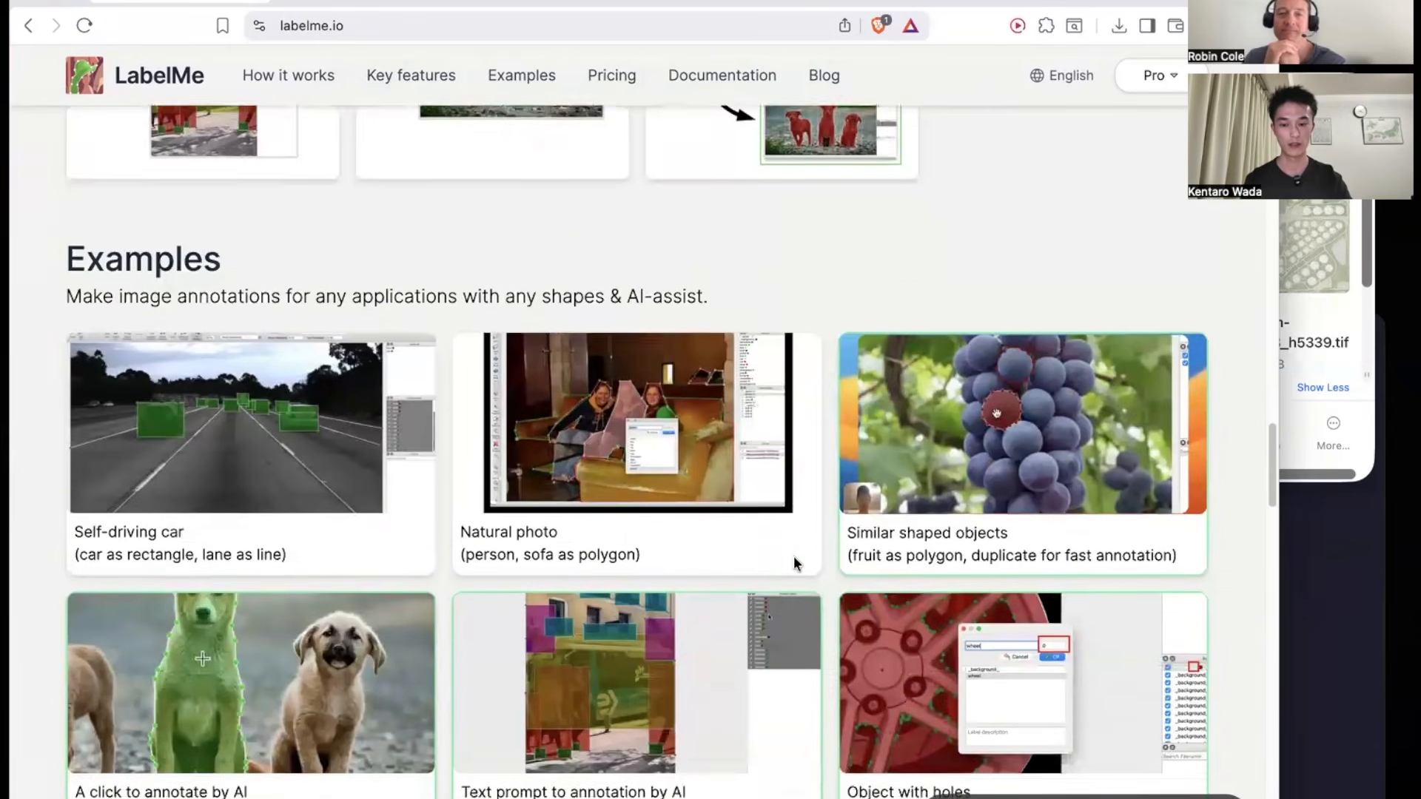
# Look through the homepage's annotation examples, the founder's story behind LabelMe and the automation toolkit section.
pyautogui.scroll(-20, 794, 557)
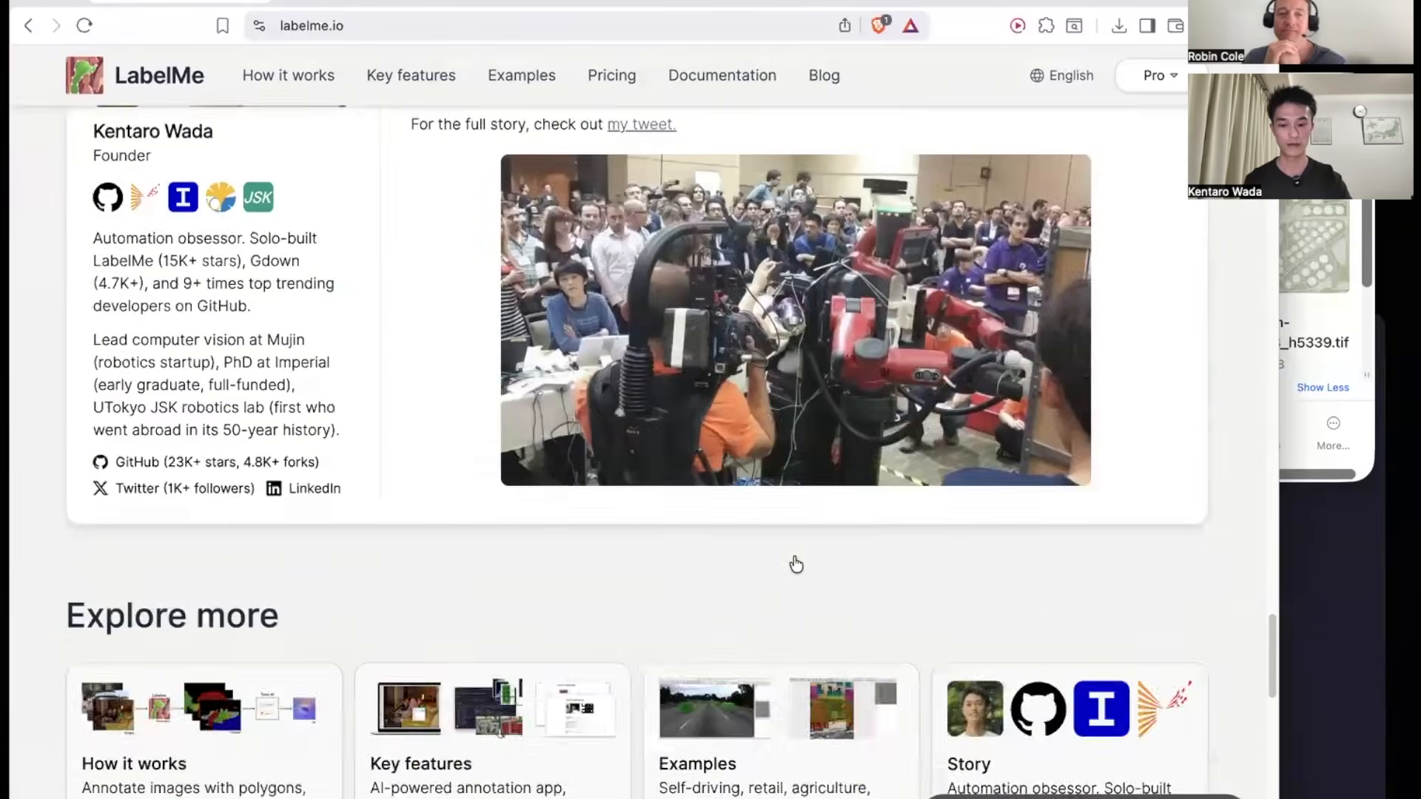
pyautogui.scroll(4, 793, 556)
pyautogui.scroll(8, 683, 316)
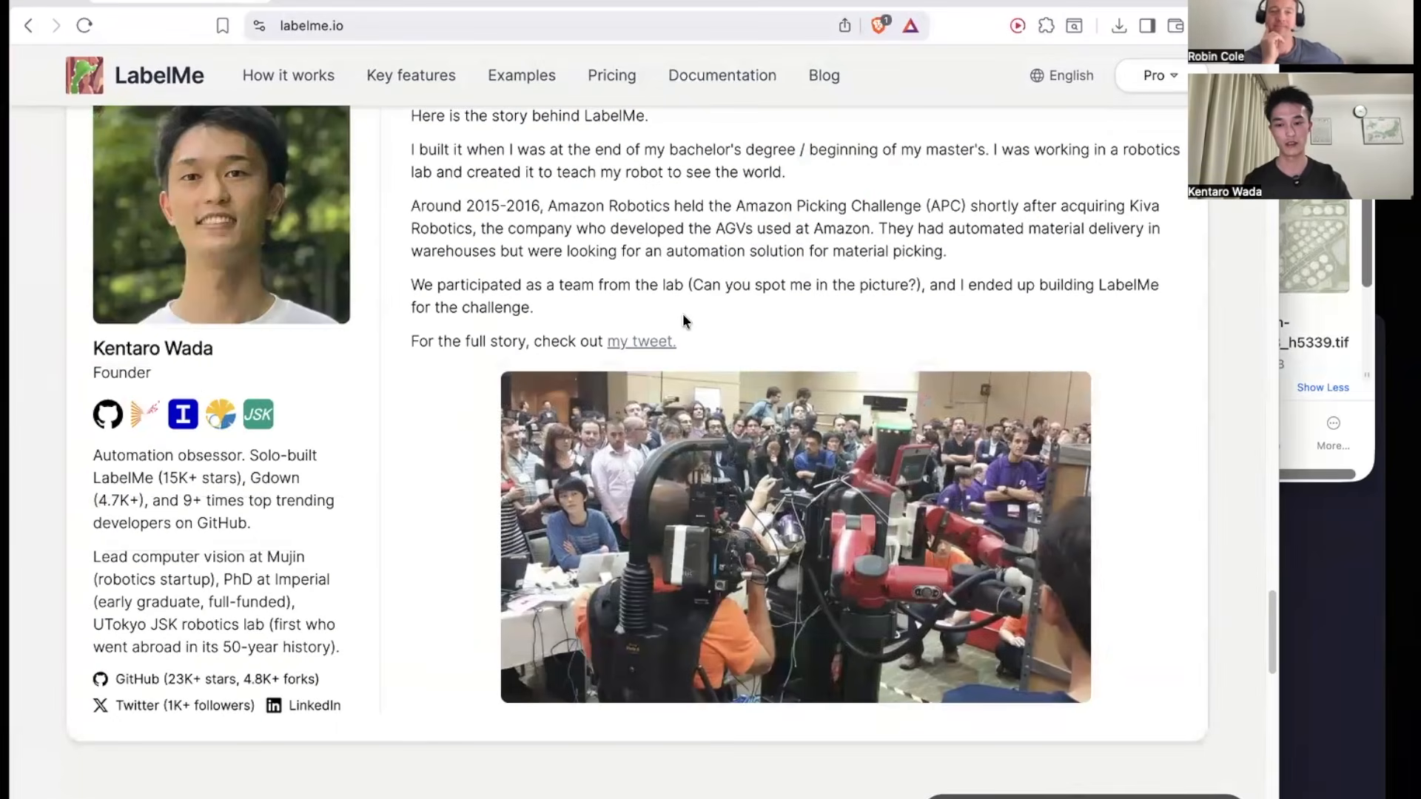
pyautogui.scroll(10, 682, 318)
pyautogui.scroll(10, 682, 322)
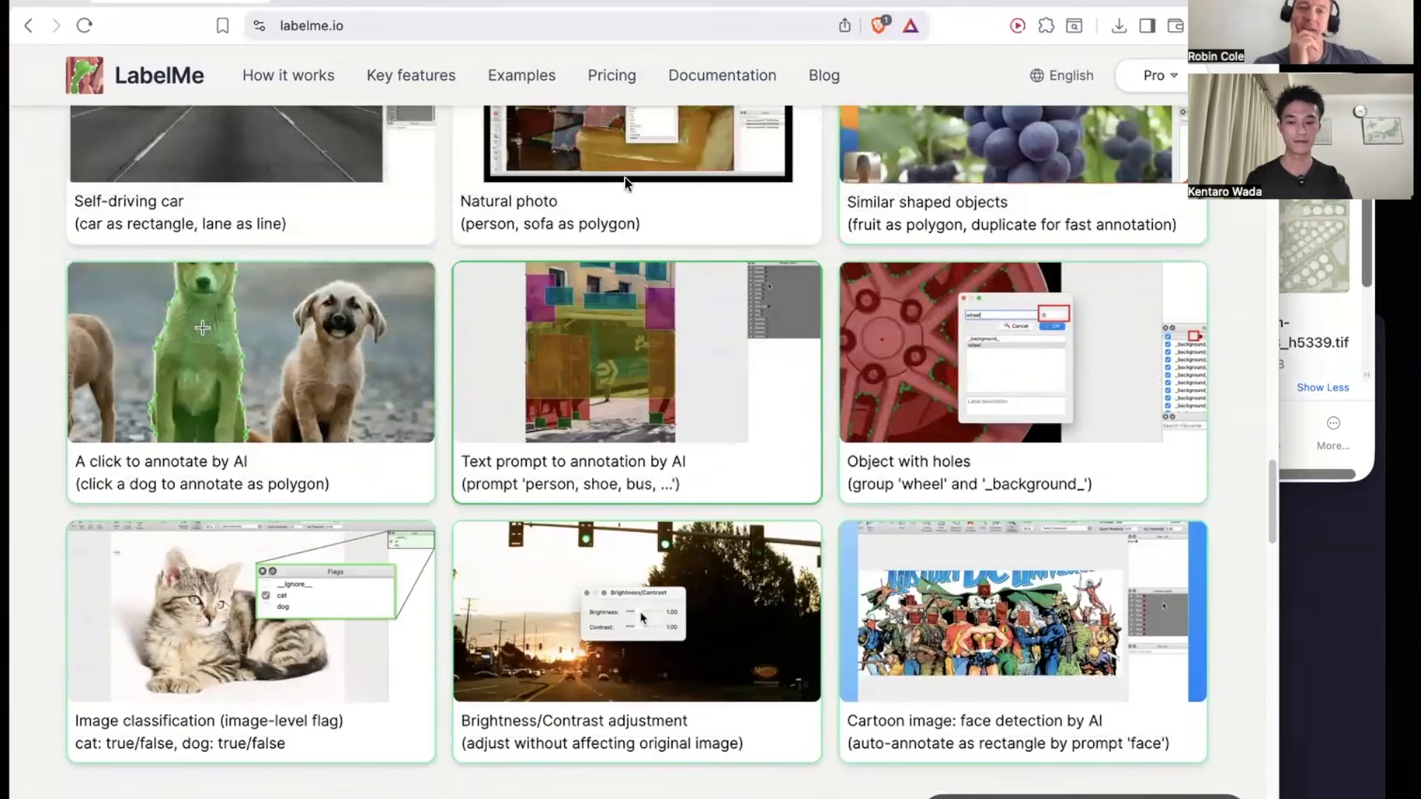
pyautogui.scroll(6, 625, 181)
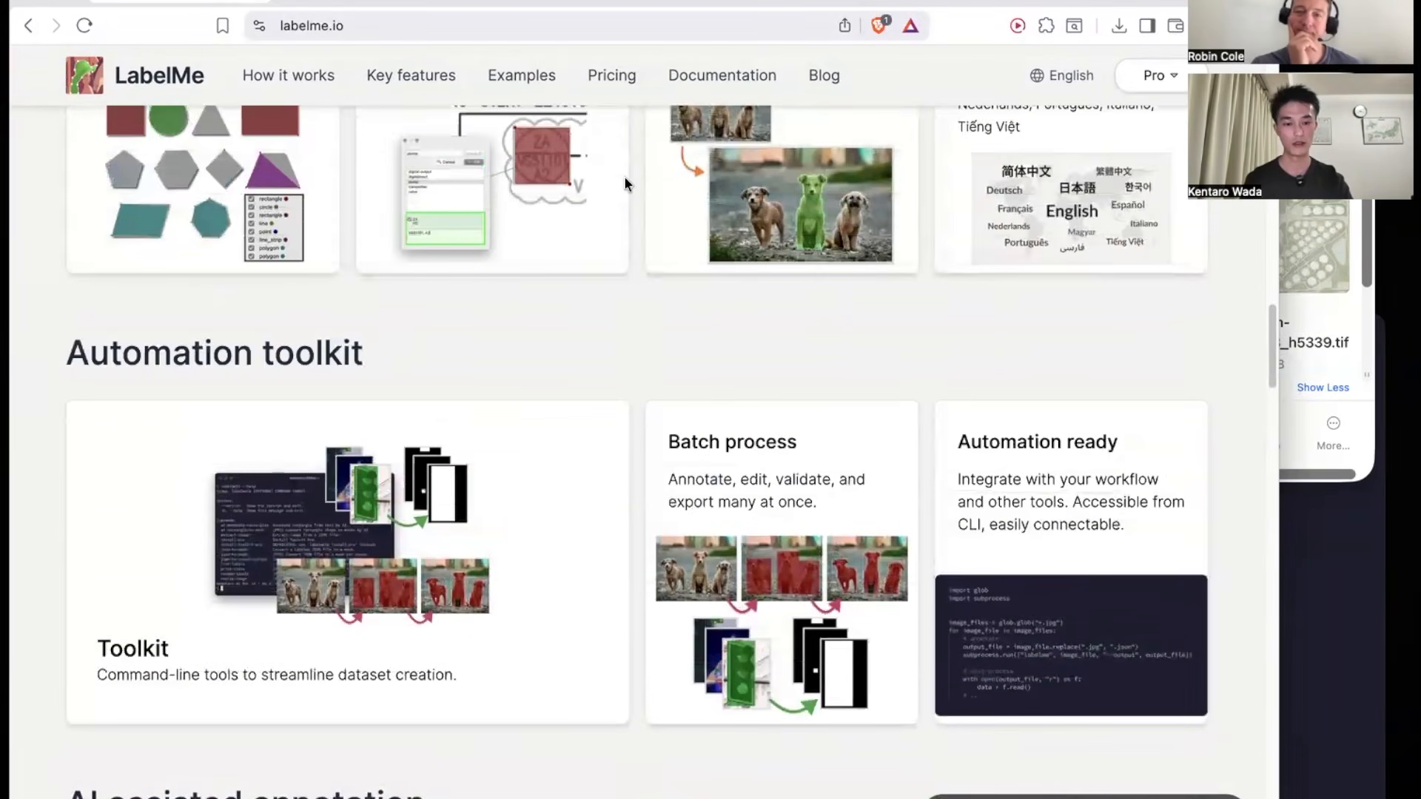
# Open the labelme GitHub repository and look through its README examples and feature list.
pyautogui.click(375, 3)
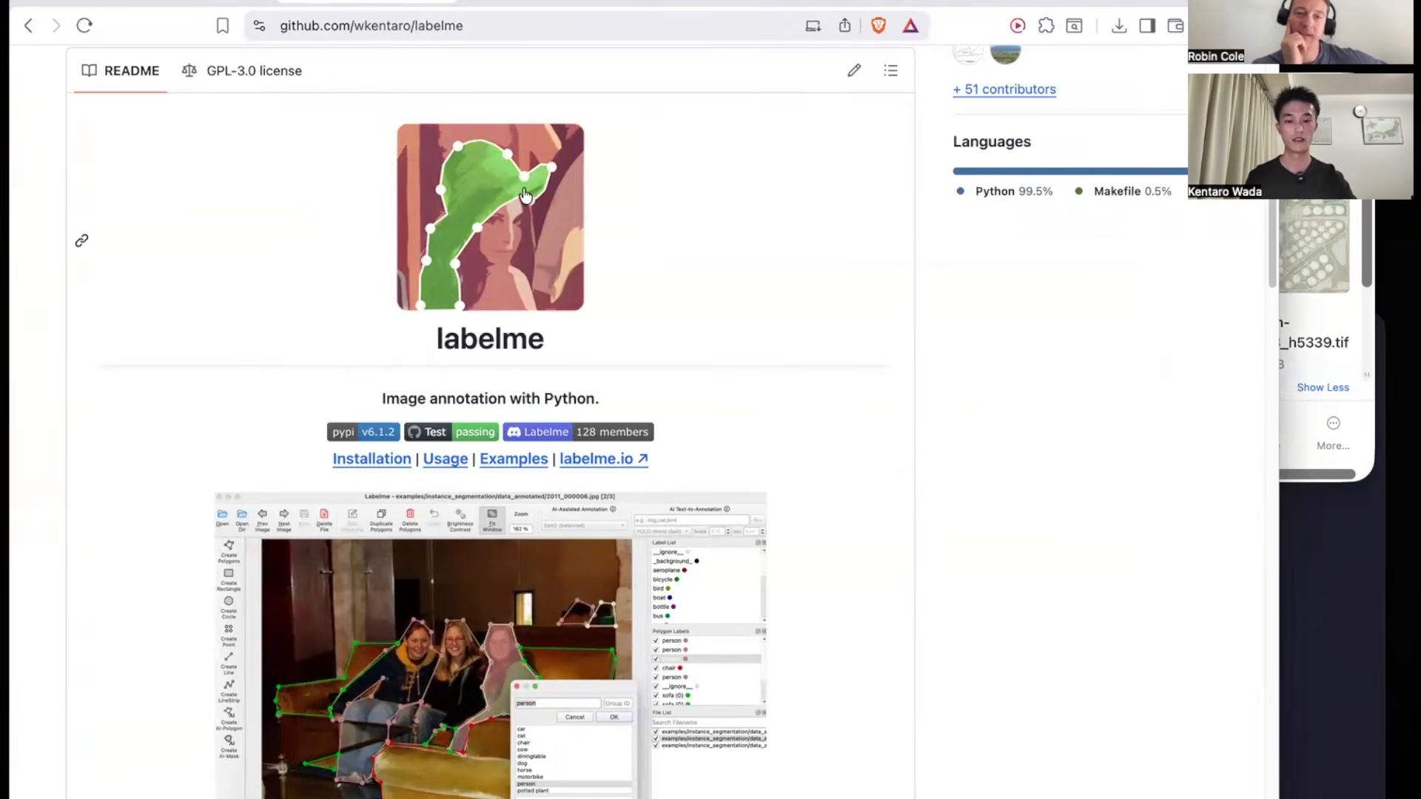
pyautogui.click(203, 4)
pyautogui.click(329, 4)
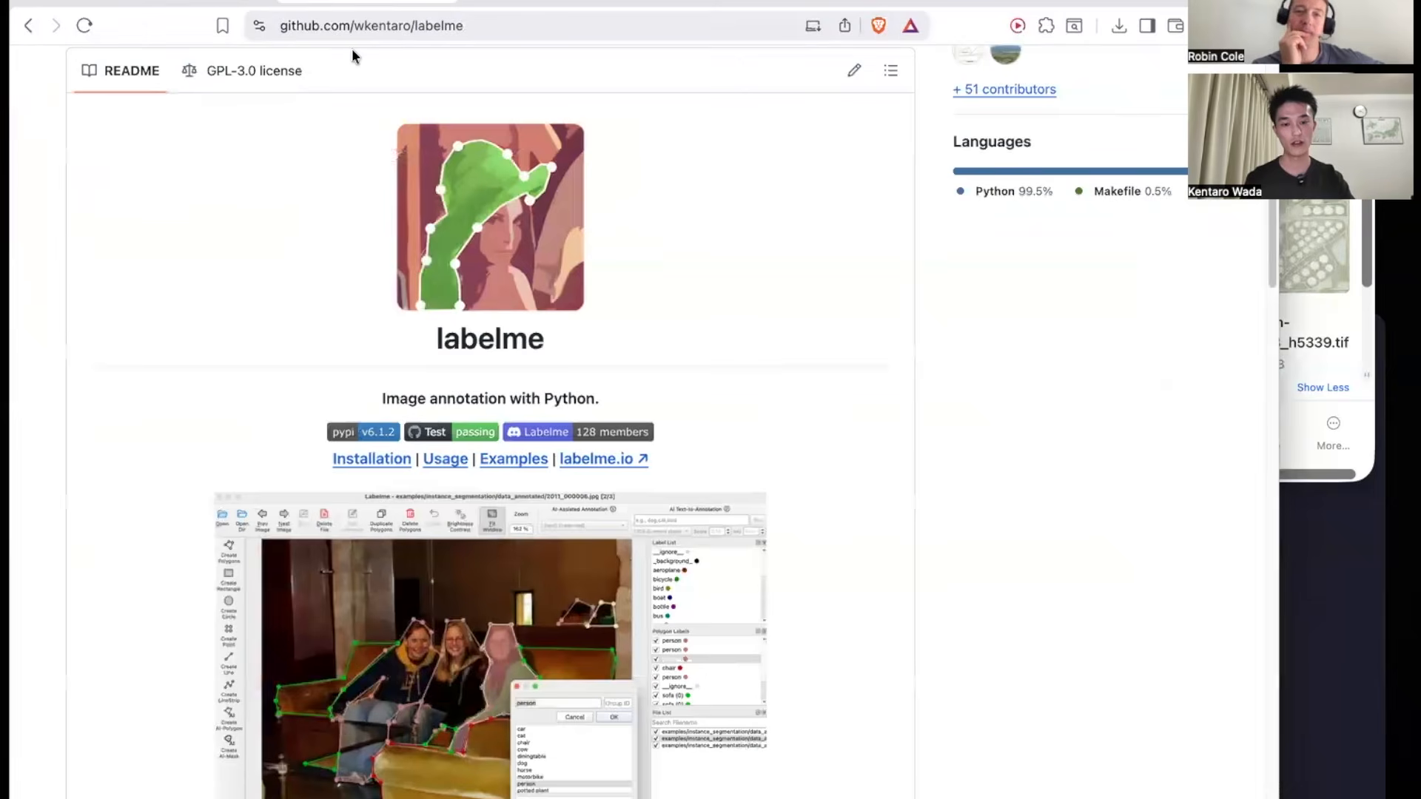
pyautogui.scroll(-2, 352, 50)
pyautogui.scroll(12, 353, 49)
pyautogui.scroll(-12, 615, 426)
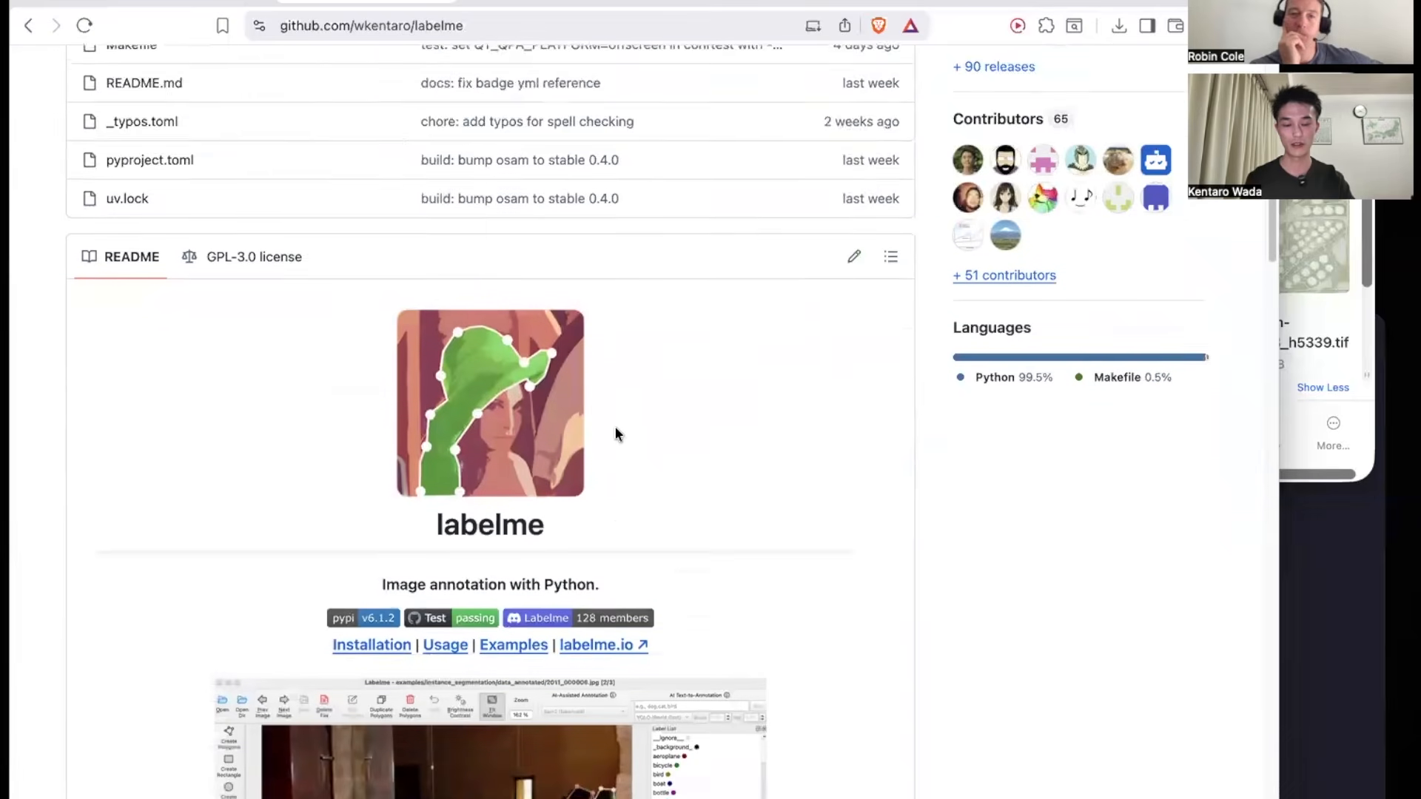
pyautogui.scroll(-15, 615, 426)
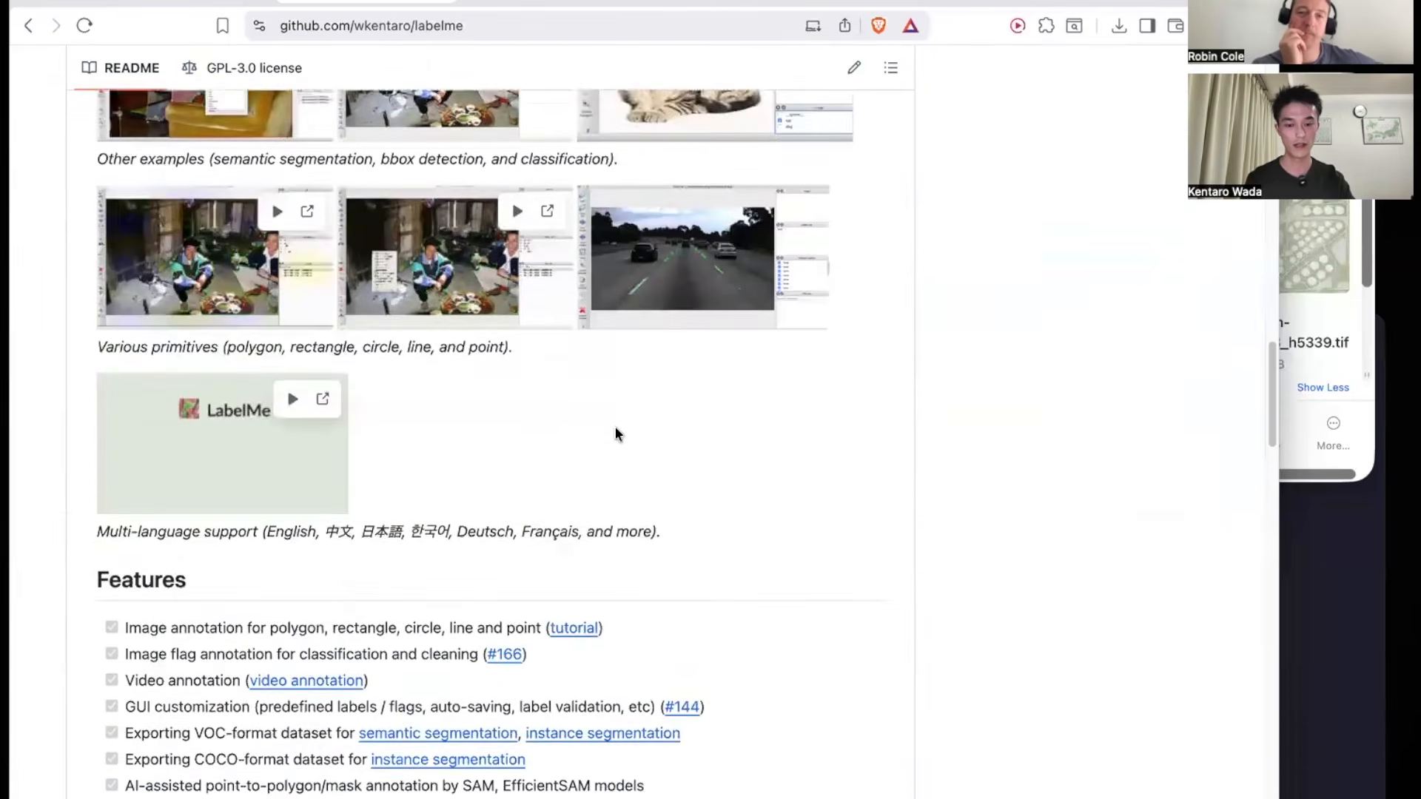
# Examine the pip installation commands in the README's Installation section, highlighting "pip install labelme" and the GitHub variant.
pyautogui.scroll(-2, 618, 434)
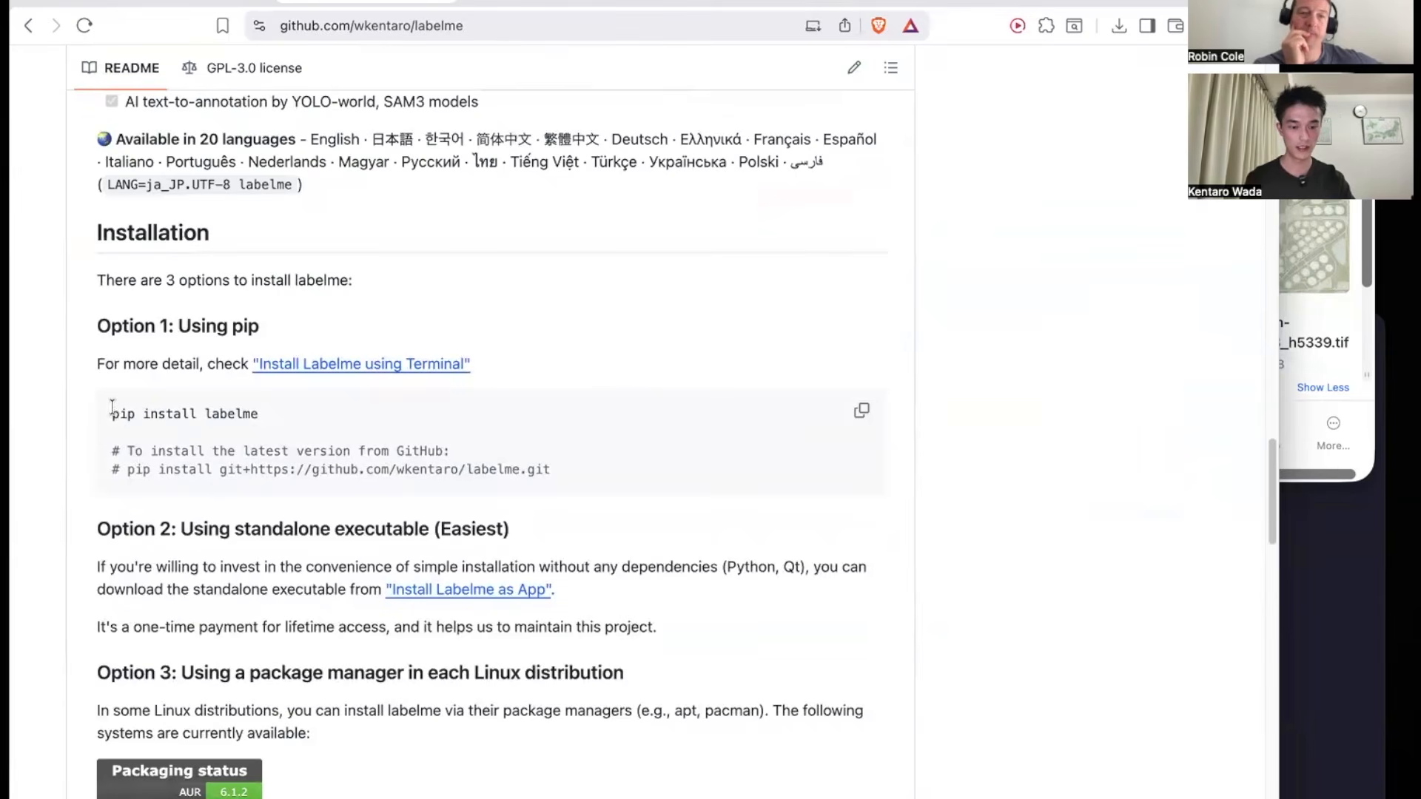
pyautogui.moveTo(112, 408); pyautogui.dragTo(271, 433)
pyautogui.click(282, 437)
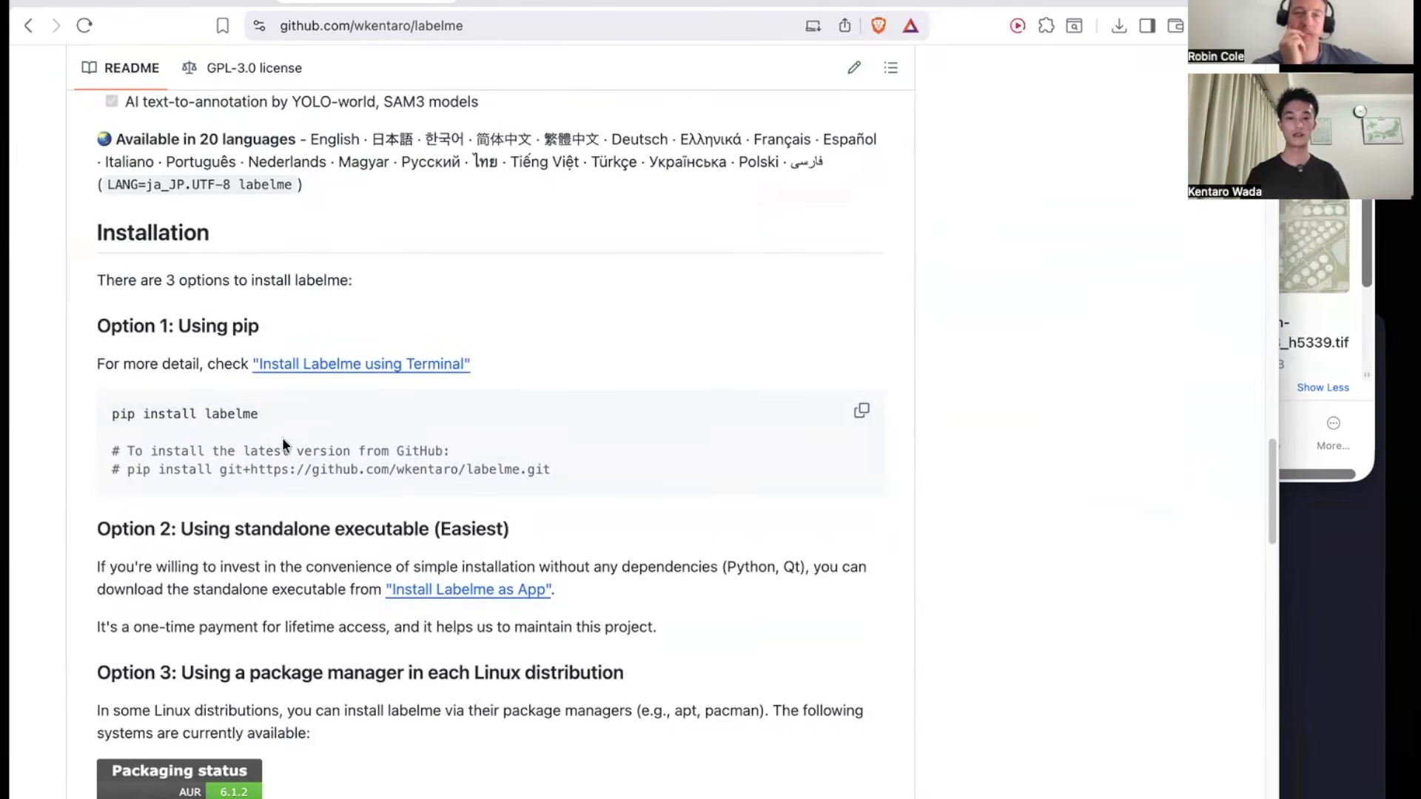
pyautogui.moveTo(111, 411); pyautogui.dragTo(577, 478)
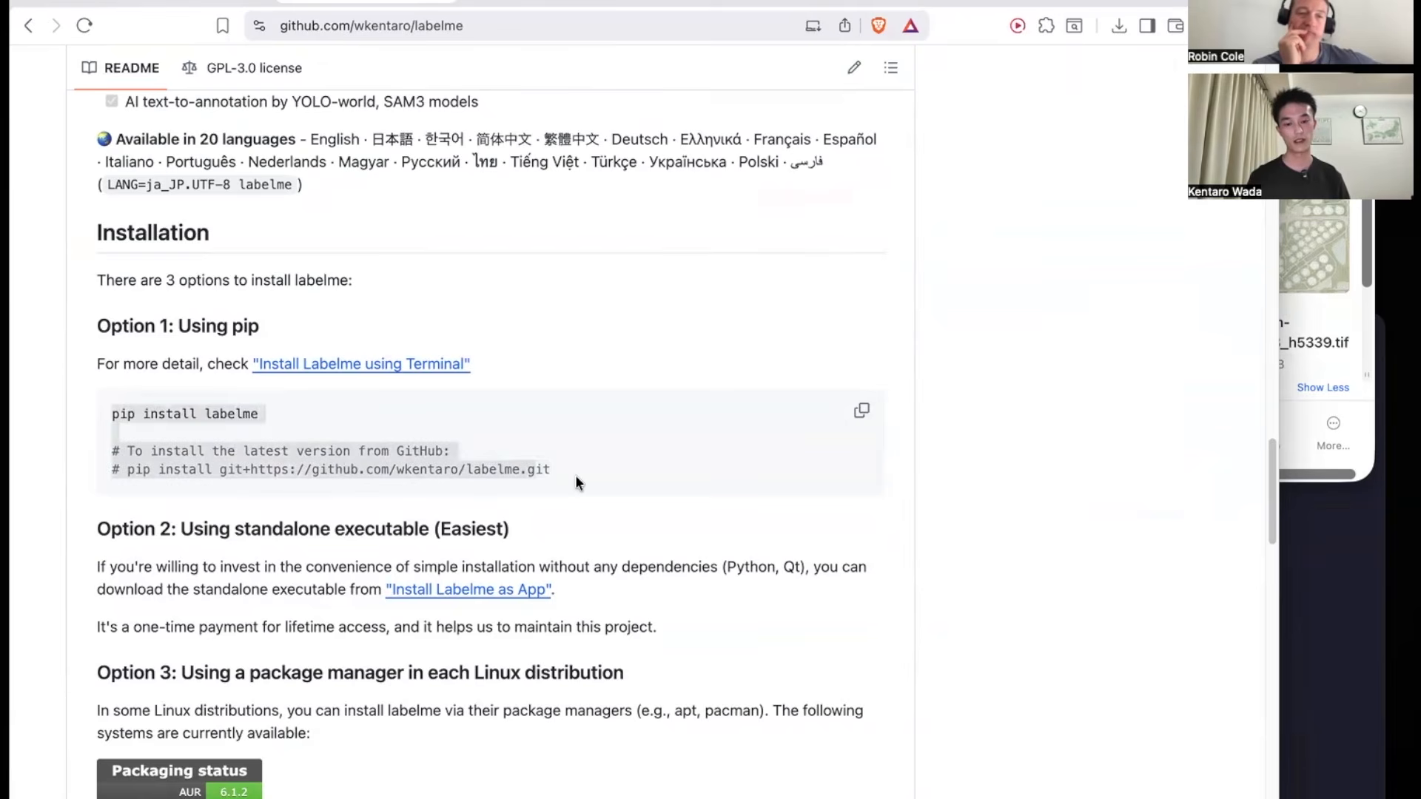
pyautogui.click(509, 474)
pyautogui.scroll(-2, 503, 475)
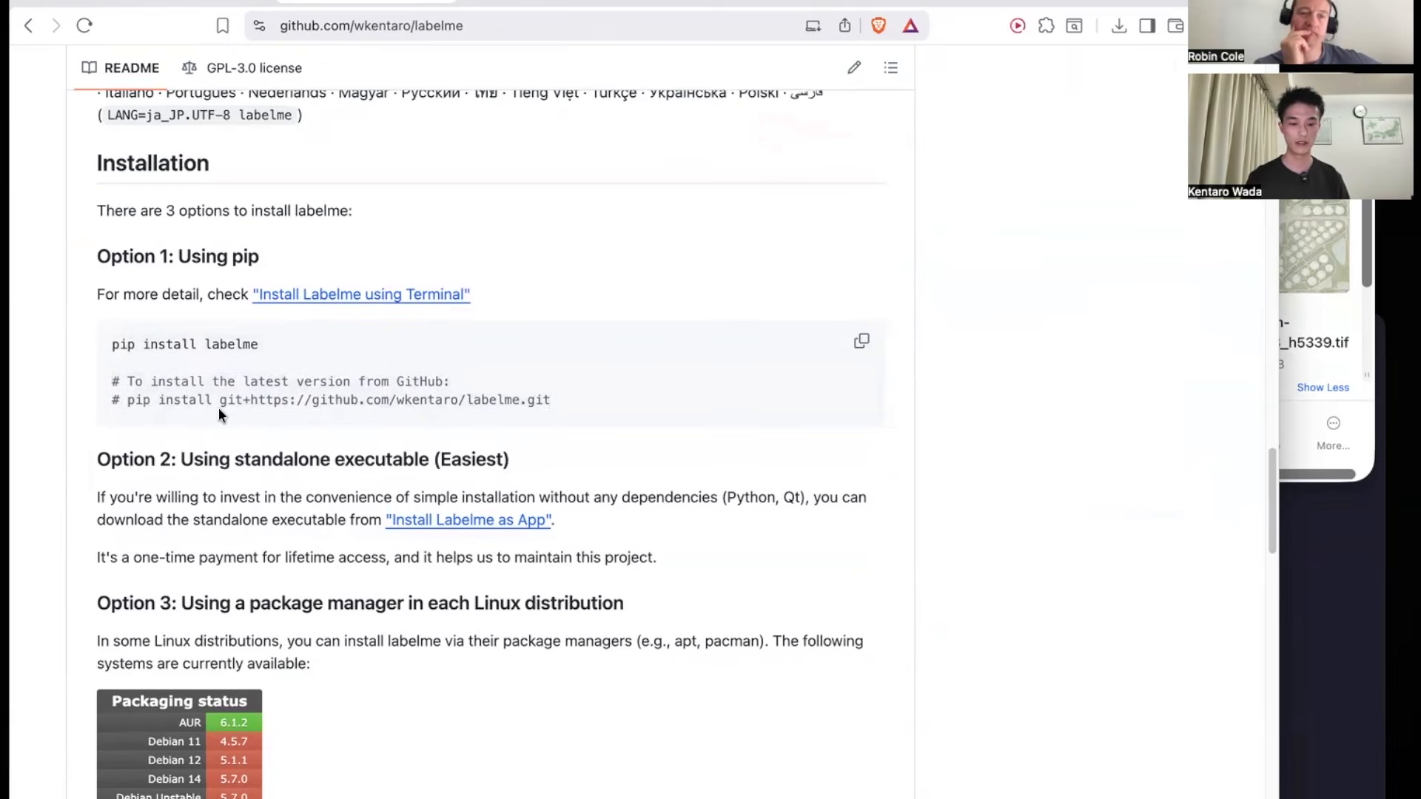
# Read the README's standalone executable and Linux package manager installation options, including the packaging status table.
pyautogui.scroll(-4, 220, 408)
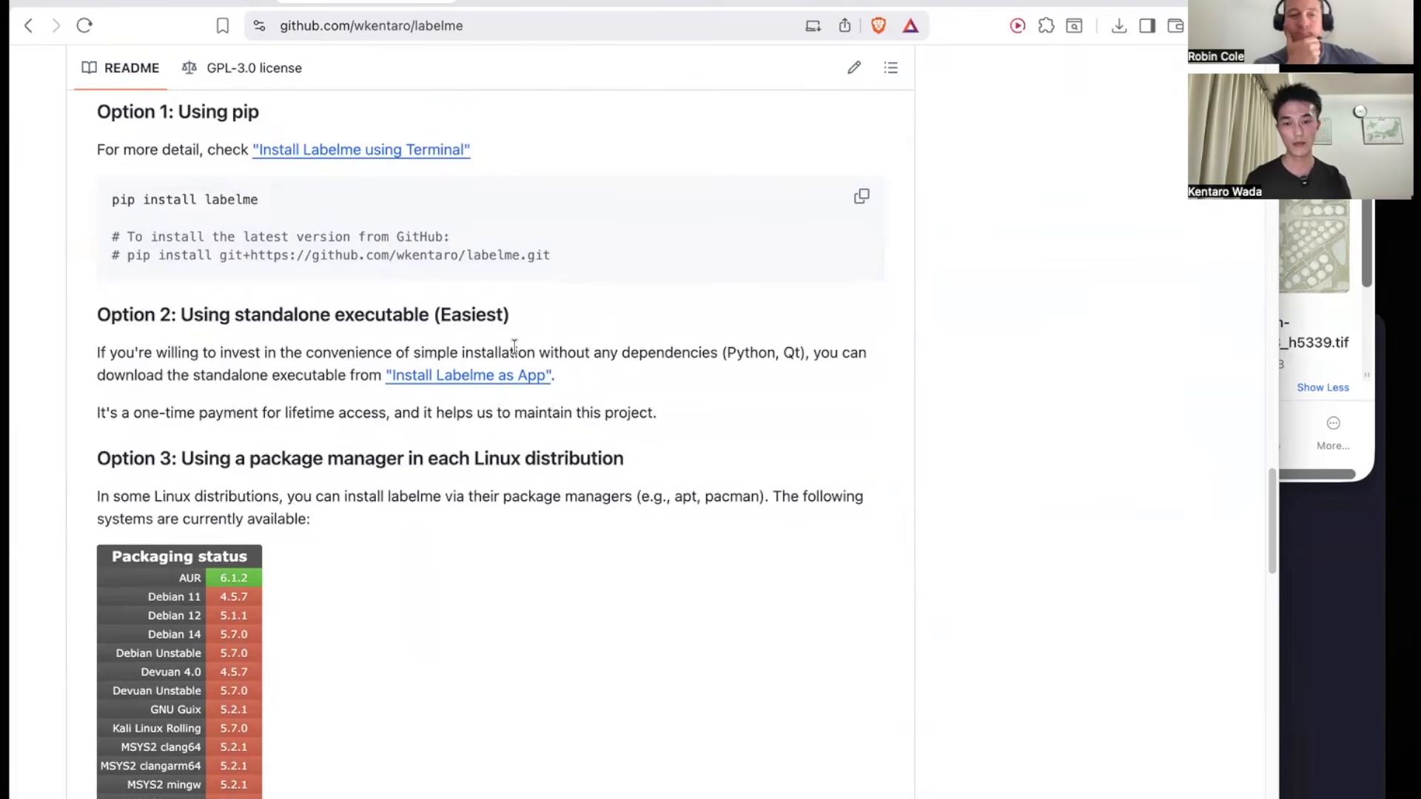
pyautogui.scroll(-1, 561, 424)
pyautogui.scroll(1, 561, 424)
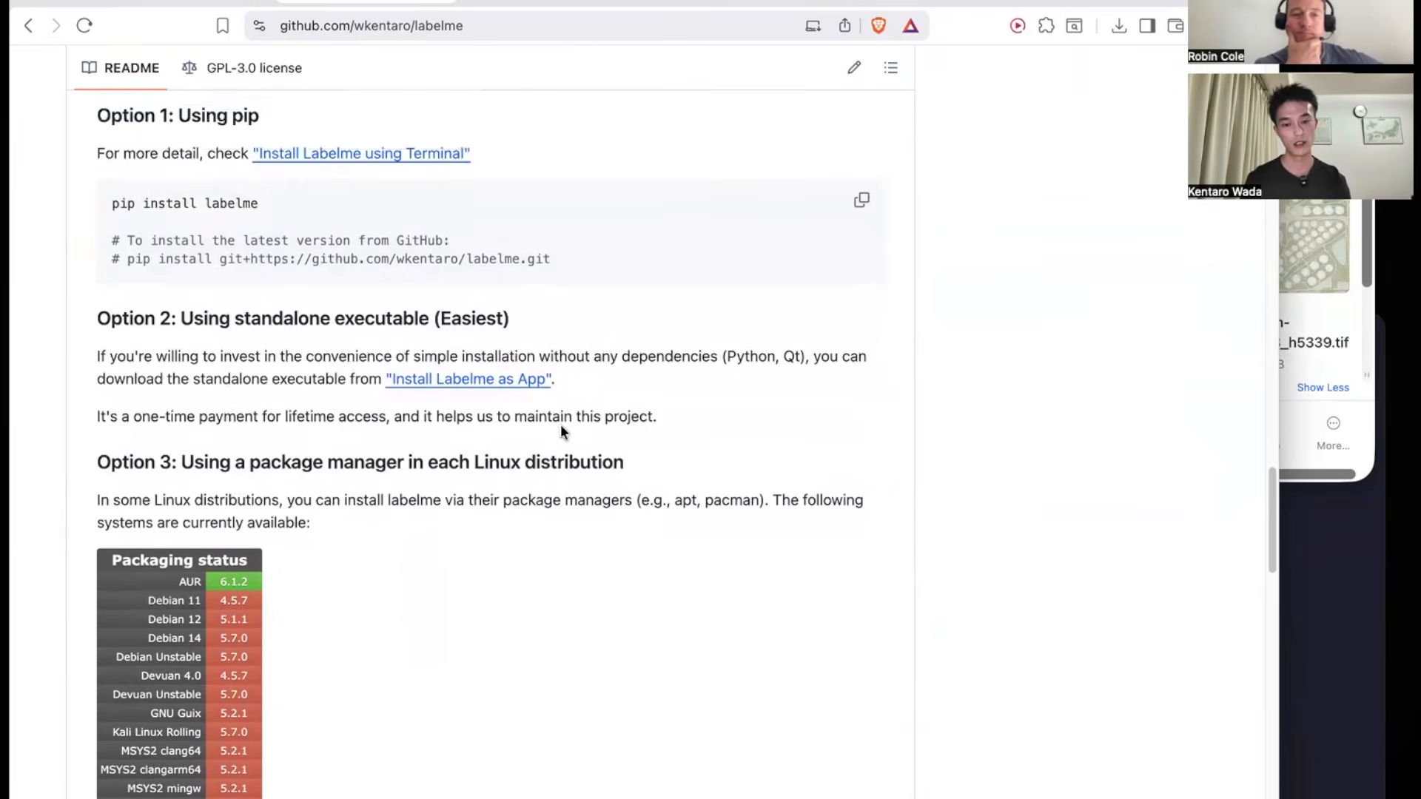
pyautogui.scroll(1, 558, 416)
pyautogui.scroll(-1, 558, 417)
pyautogui.scroll(1, 558, 416)
pyautogui.scroll(1, 558, 417)
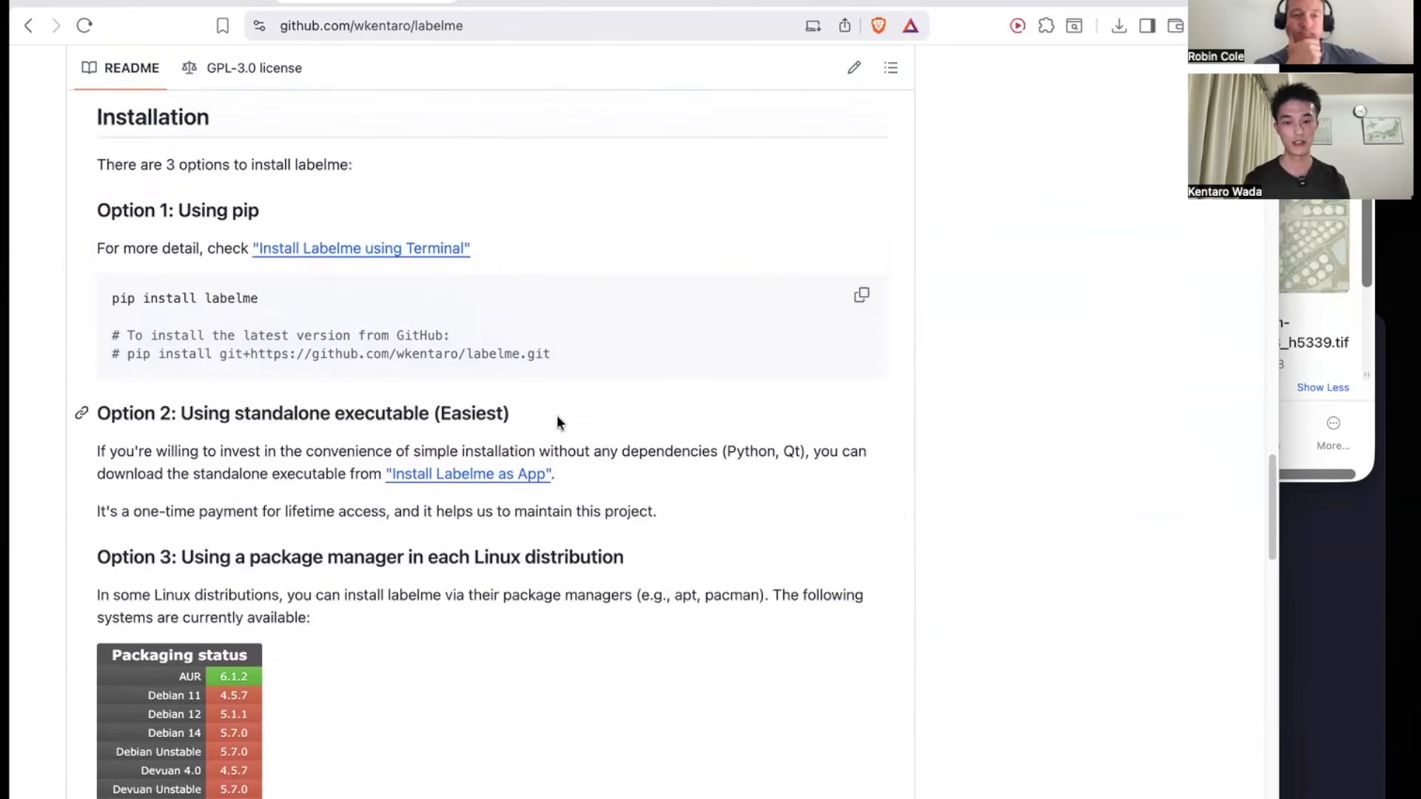
pyautogui.scroll(-10, 580, 517)
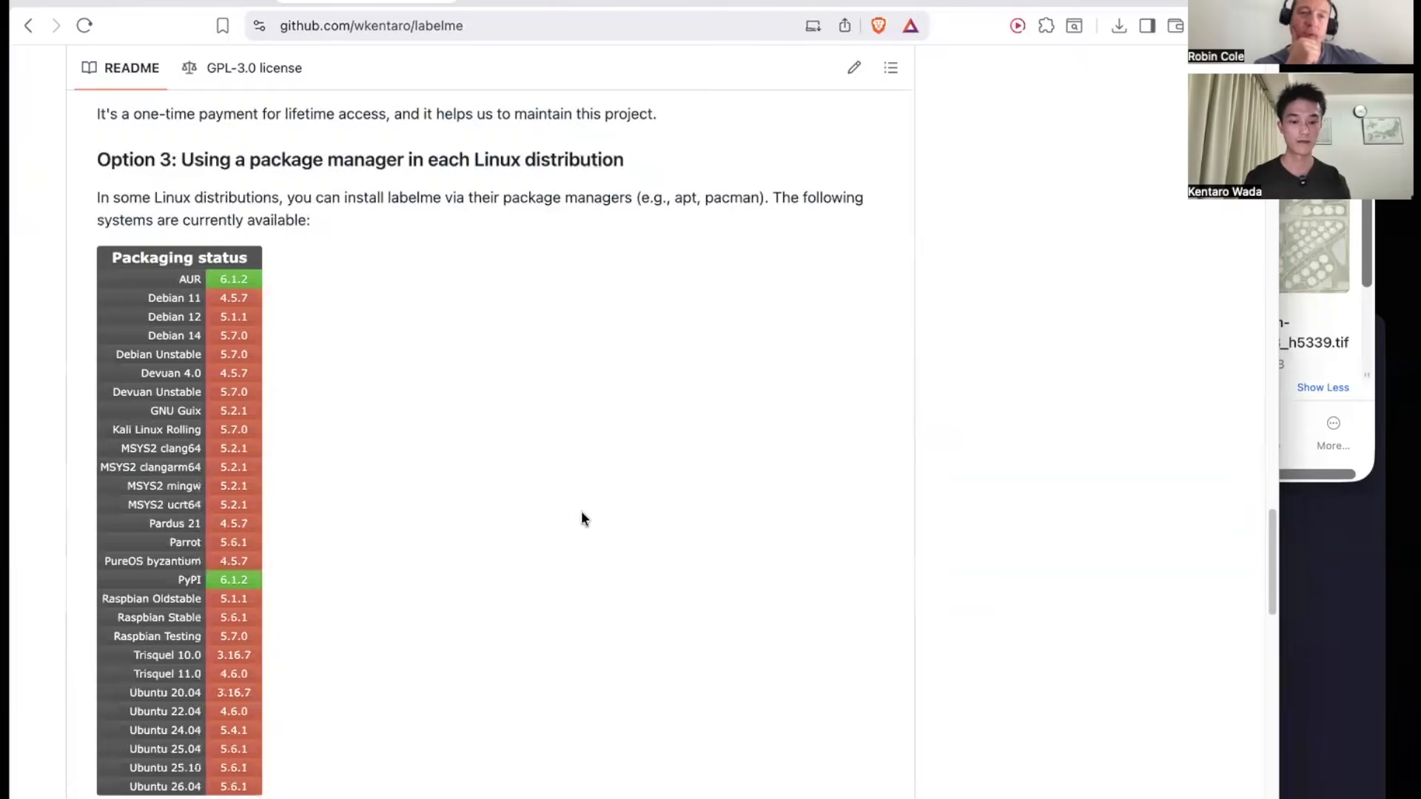
pyautogui.scroll(8, 580, 518)
pyautogui.scroll(1, 582, 517)
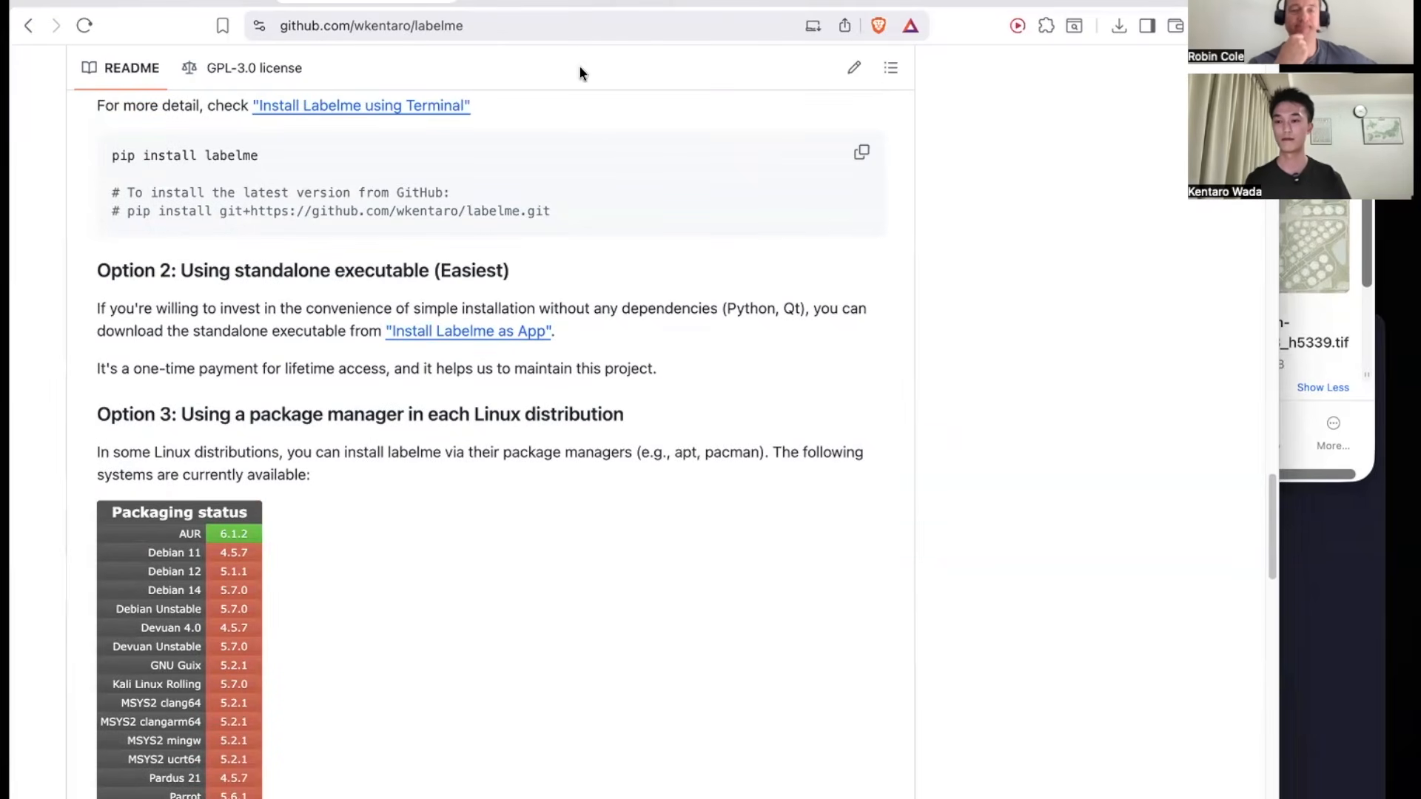
# Open the labelme-satellite-image-demo repository and review its NAIP tile, LabelMe annotation and GeoJSON in QGIS overview.
pyautogui.click(580, 6)
pyautogui.scroll(1, 607, 145)
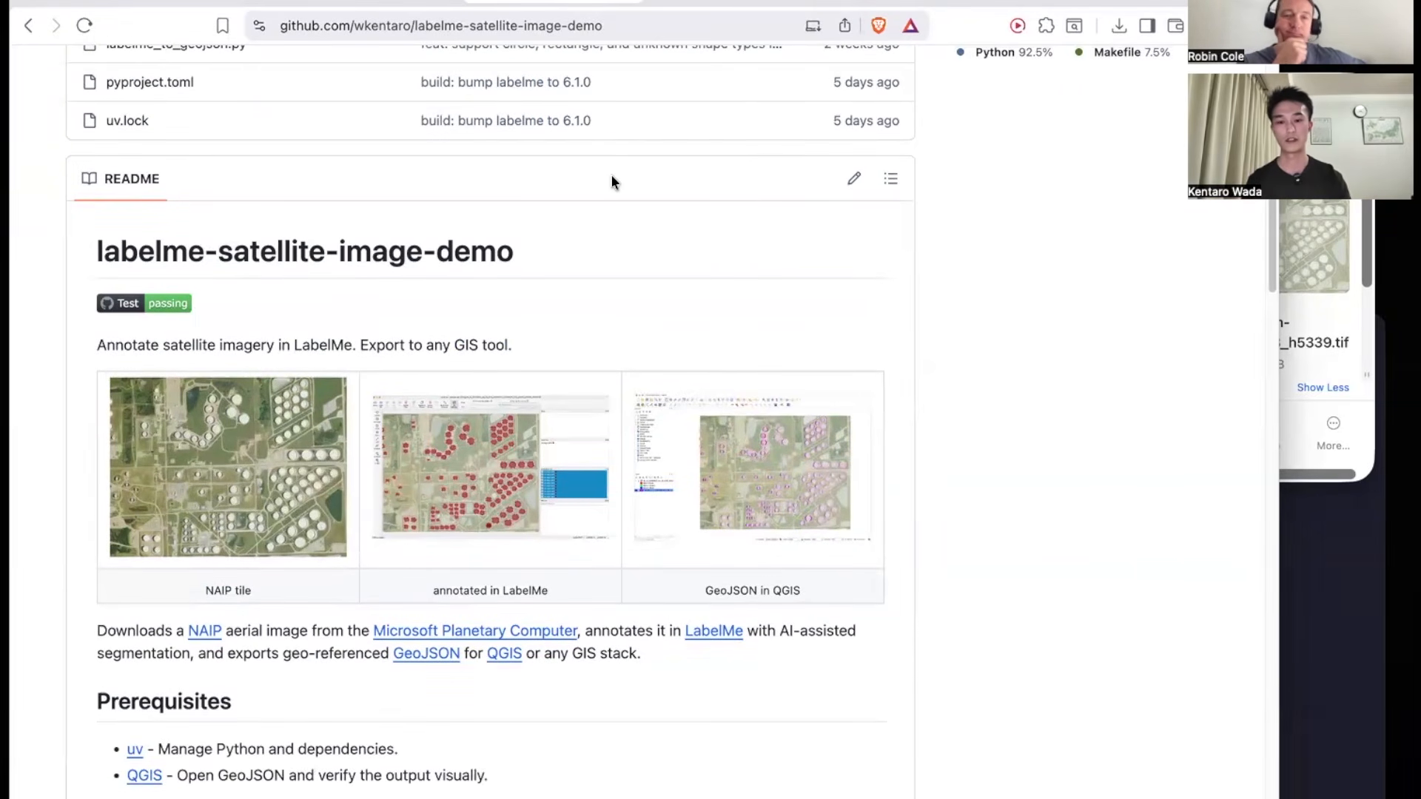
pyautogui.scroll(-2, 608, 269)
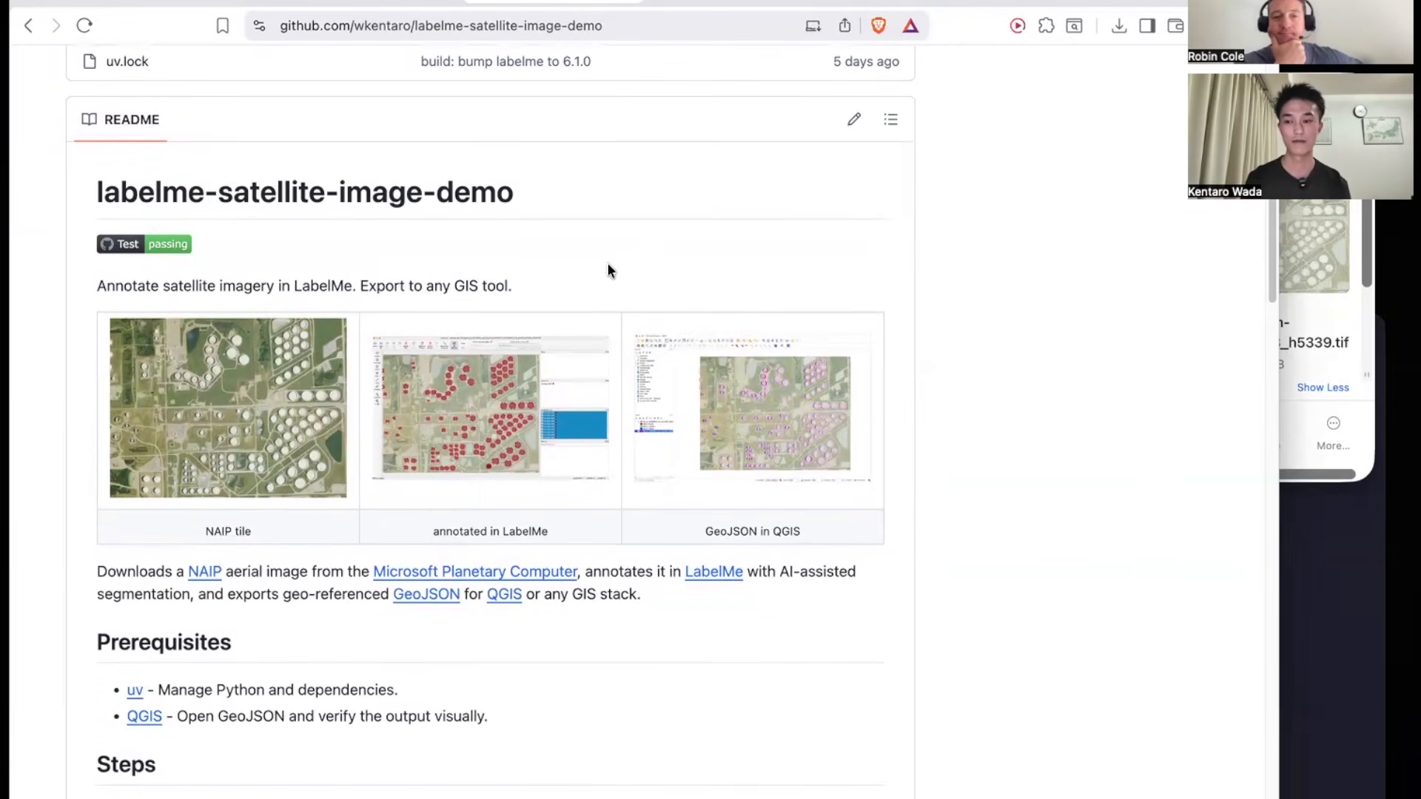
pyautogui.scroll(-2, 380, 305)
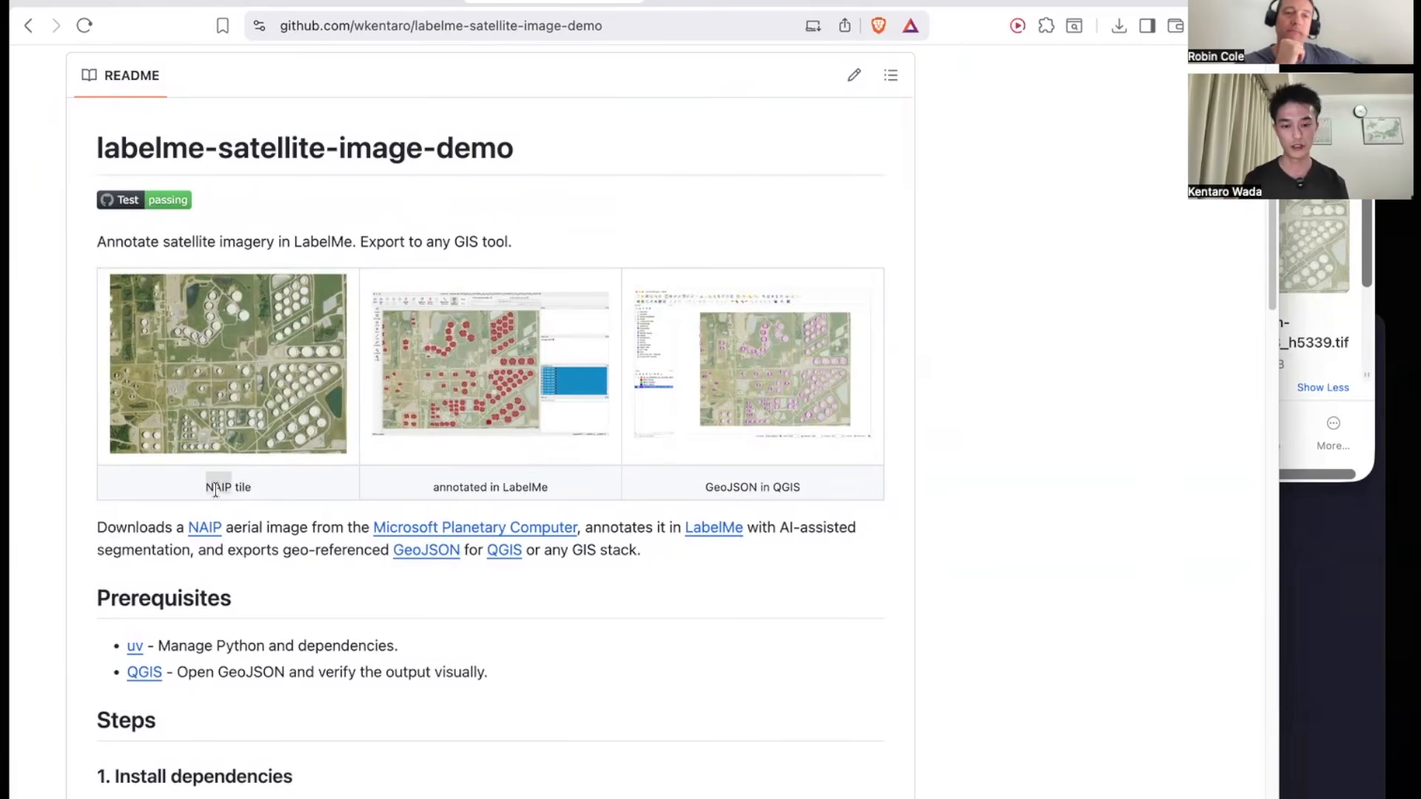
pyautogui.scroll(1, 511, 494)
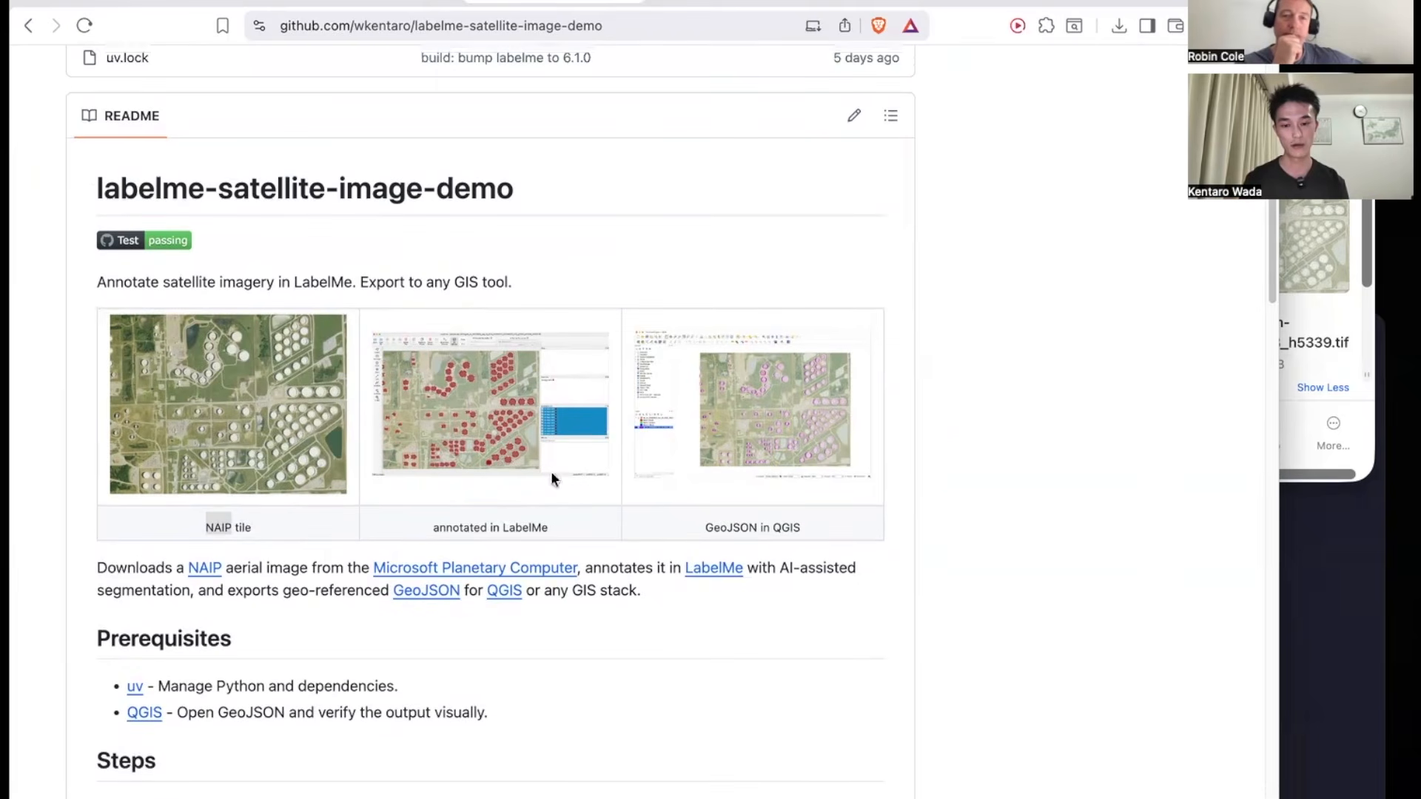
pyautogui.scroll(-1, 481, 514)
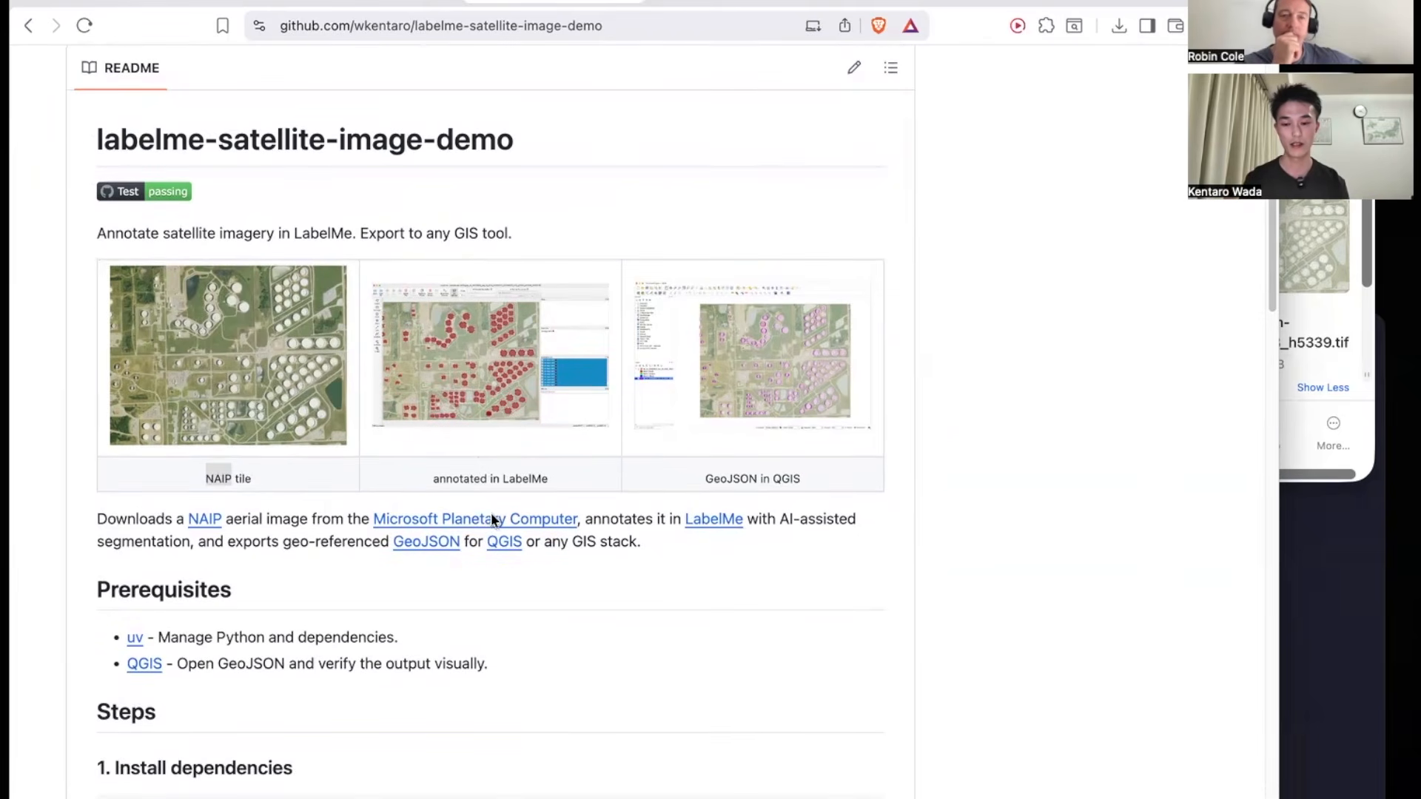
pyautogui.doubleClick(723, 479)
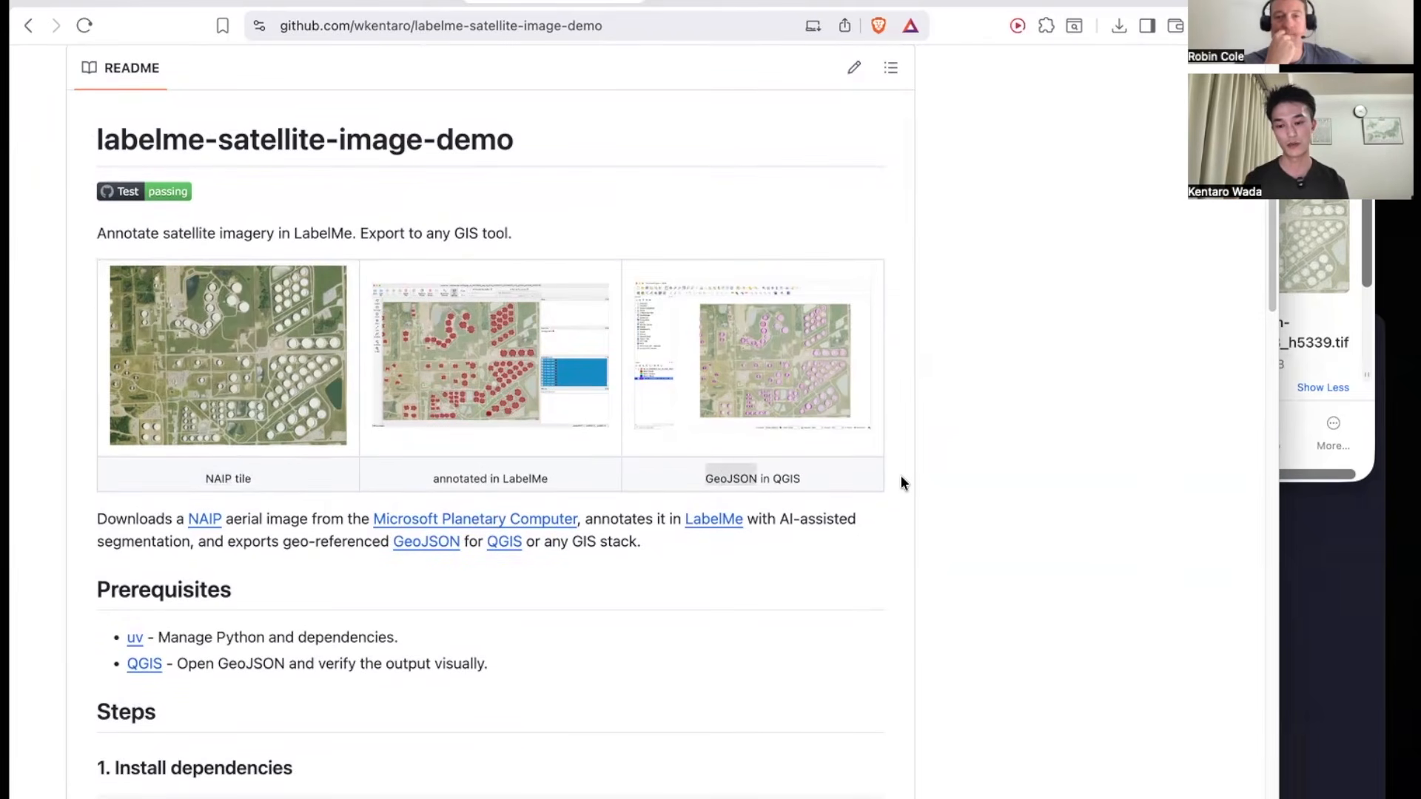
pyautogui.click(797, 480)
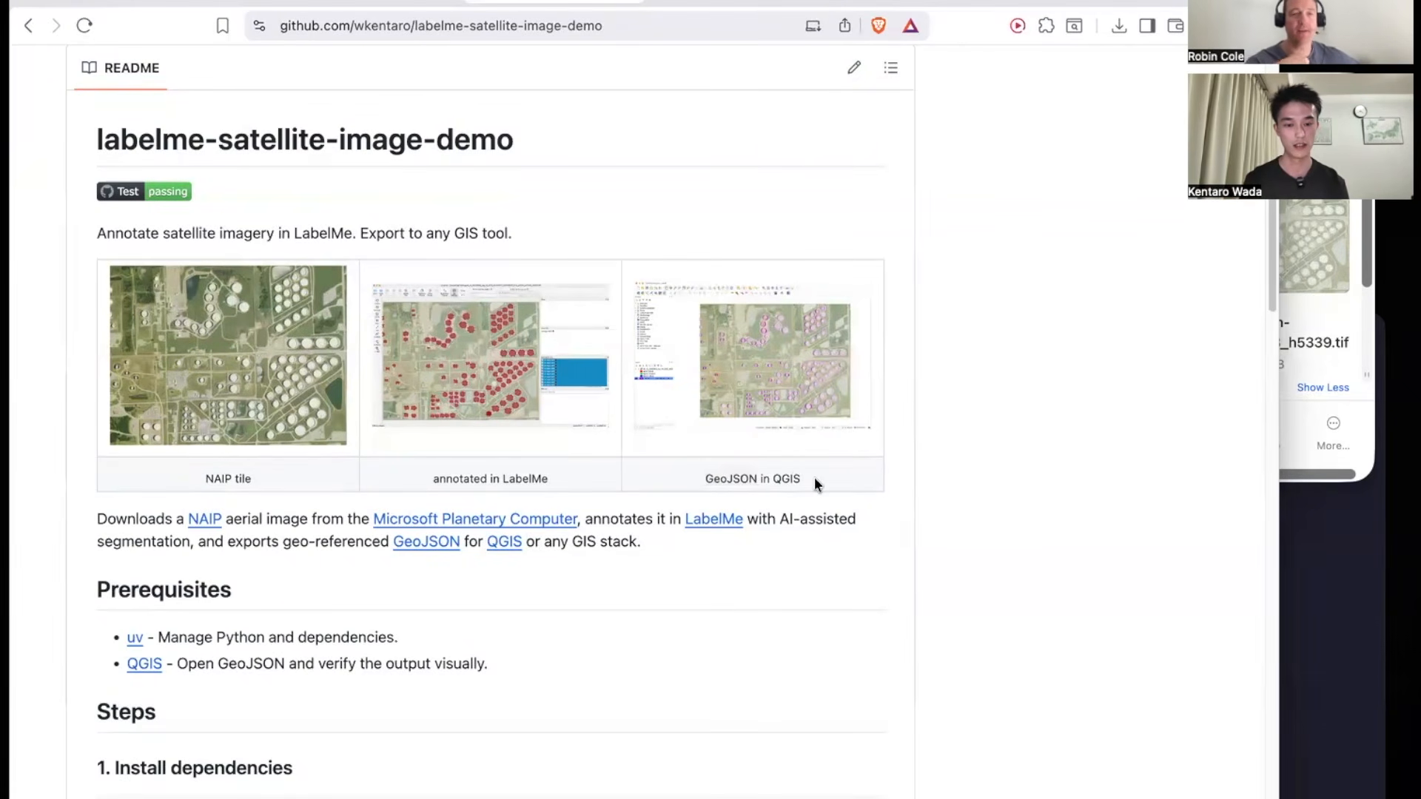
# Review the satellite demo repository's address and file list, as well as the README's Prerequisites and Install dependencies sections.
pyautogui.scroll(5, 814, 476)
pyautogui.scroll(10, 713, 304)
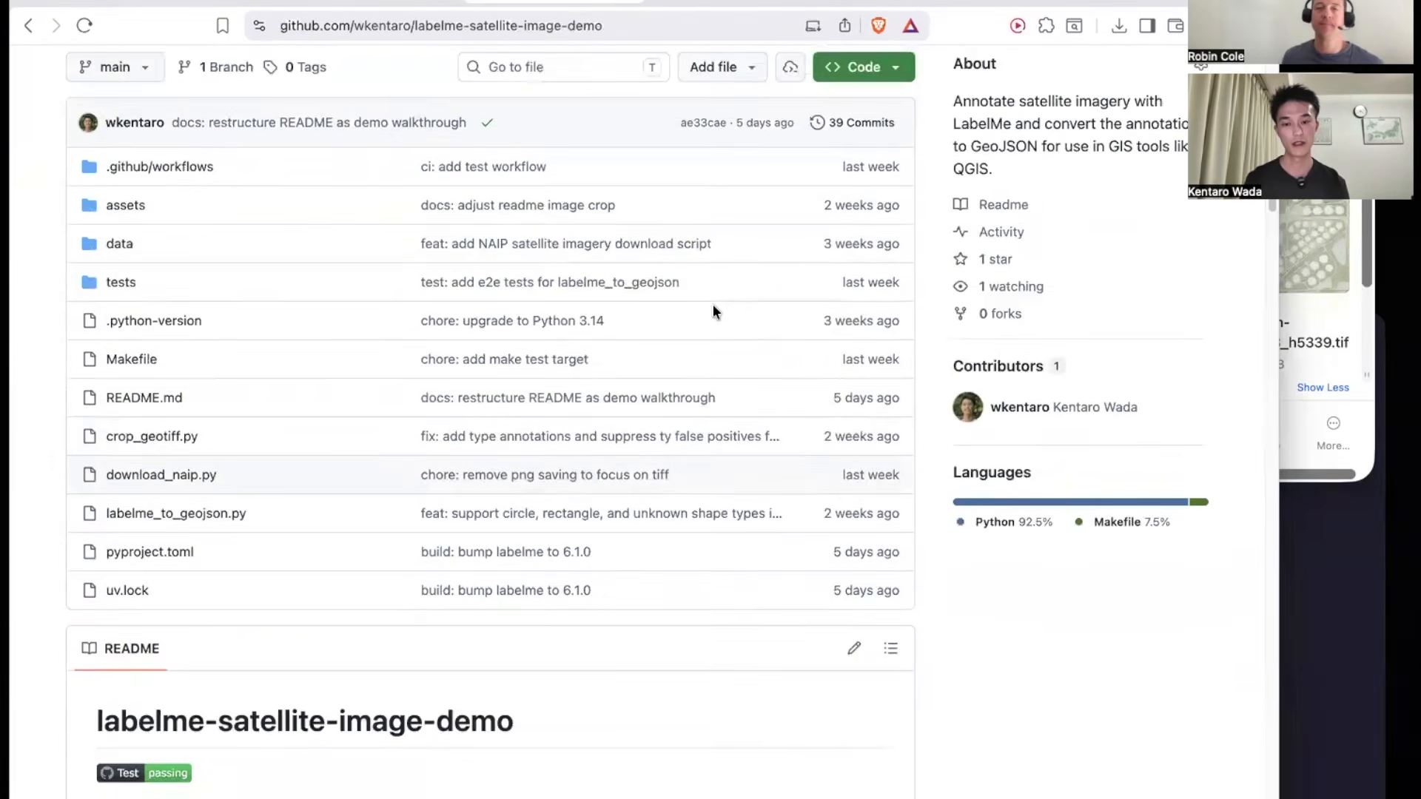
pyautogui.click(518, 27)
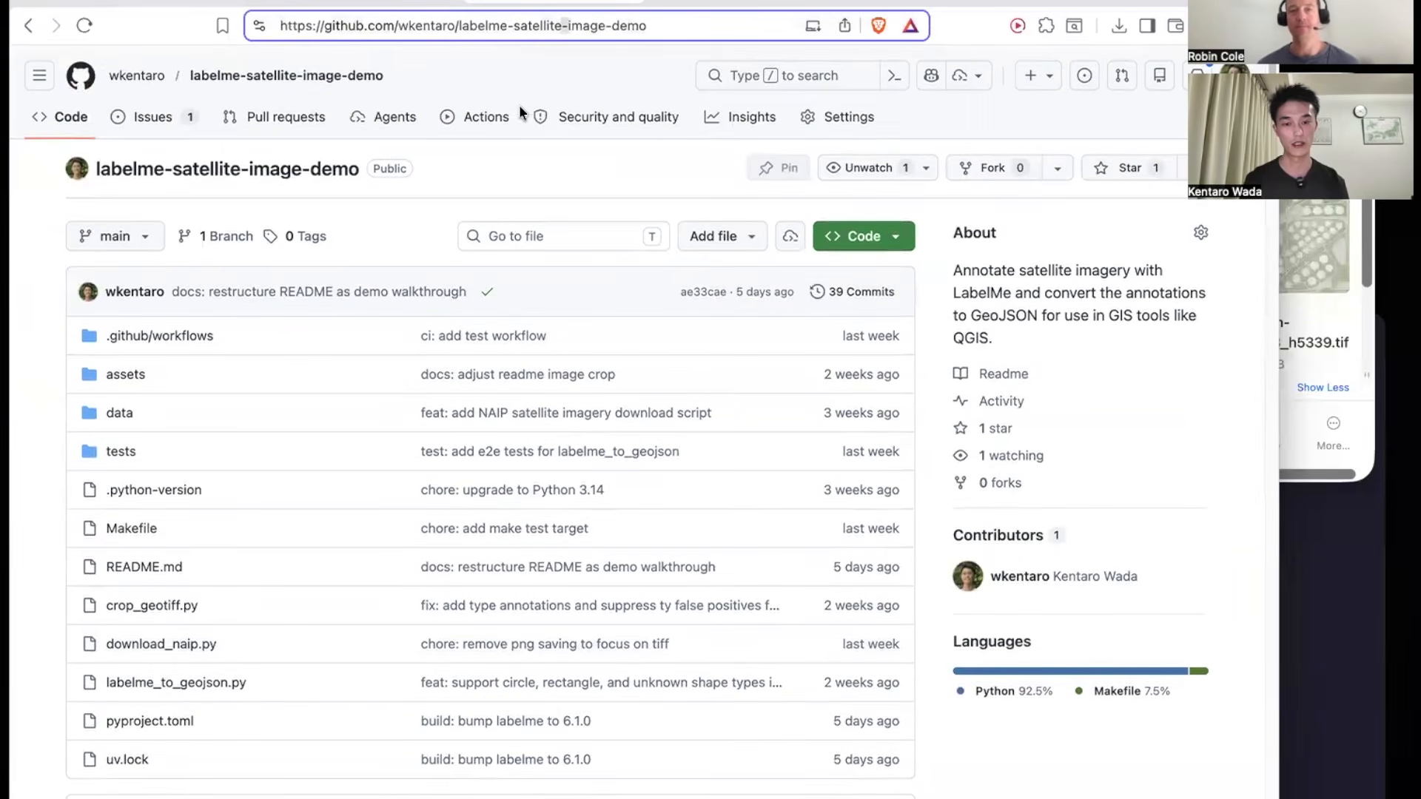
pyautogui.click(564, 157)
pyautogui.scroll(-15, 547, 354)
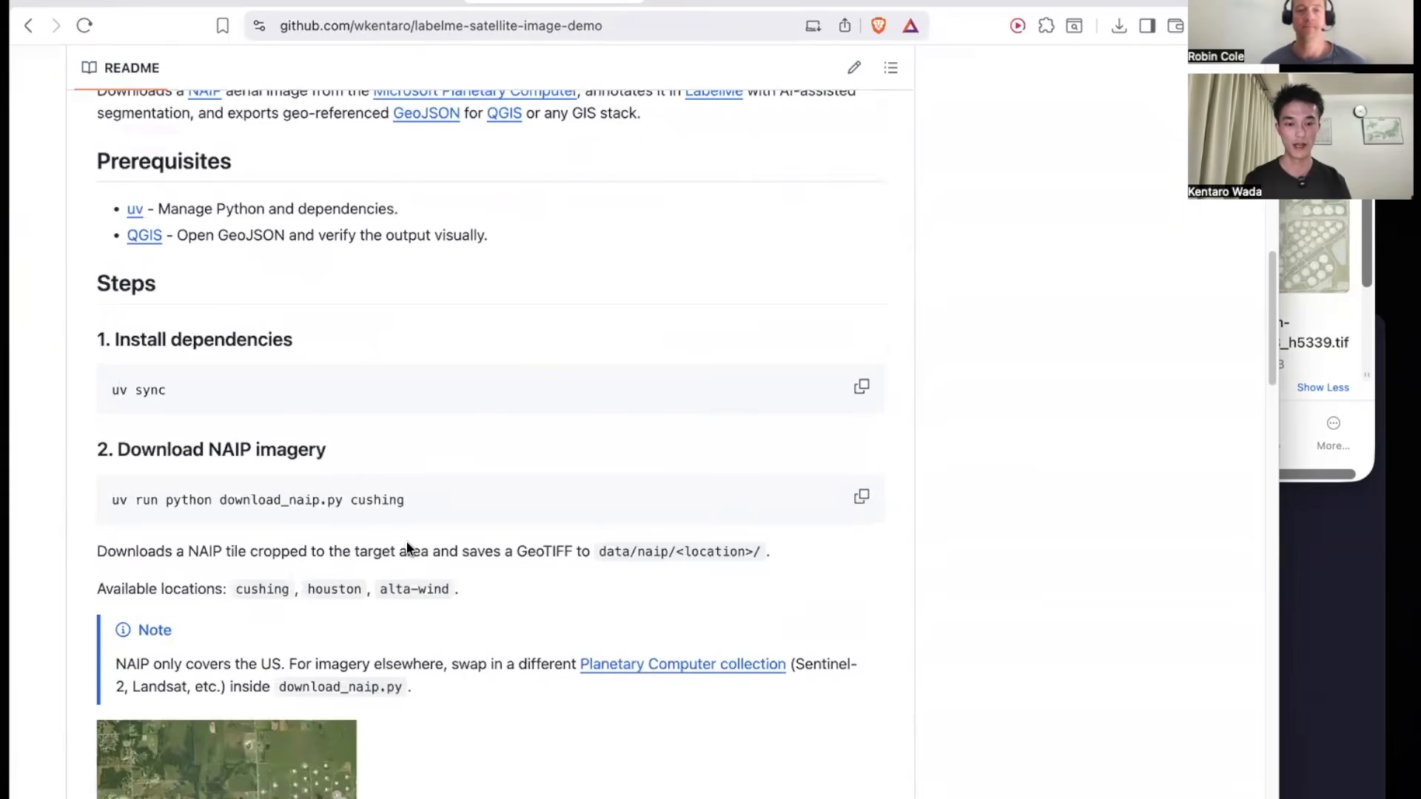
pyautogui.scroll(1, 407, 546)
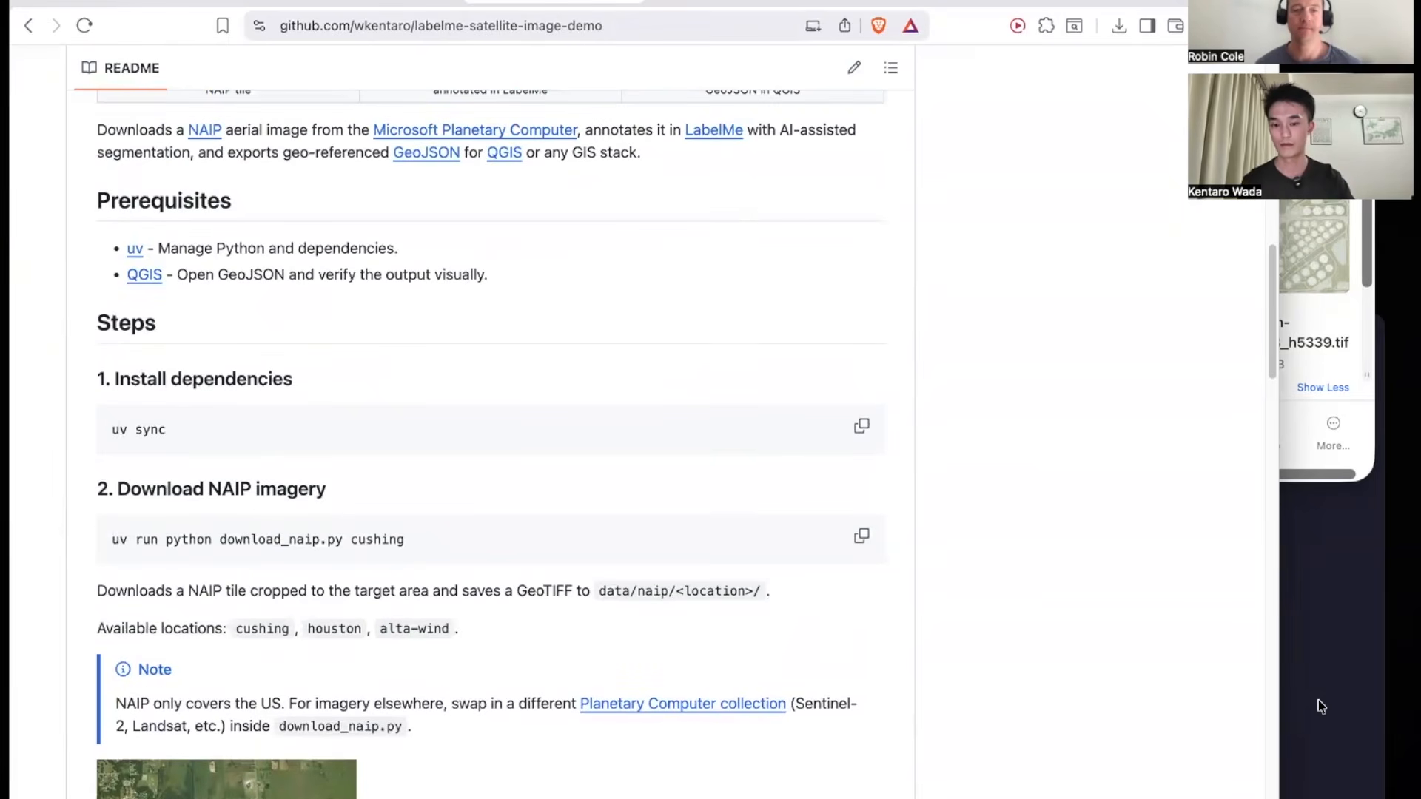
pyautogui.scroll(-2, 757, 633)
# Switch to the terminal, clear its output and list the files of the labelme-satellite-image-demo folder with ls.
pyautogui.click(1352, 643)
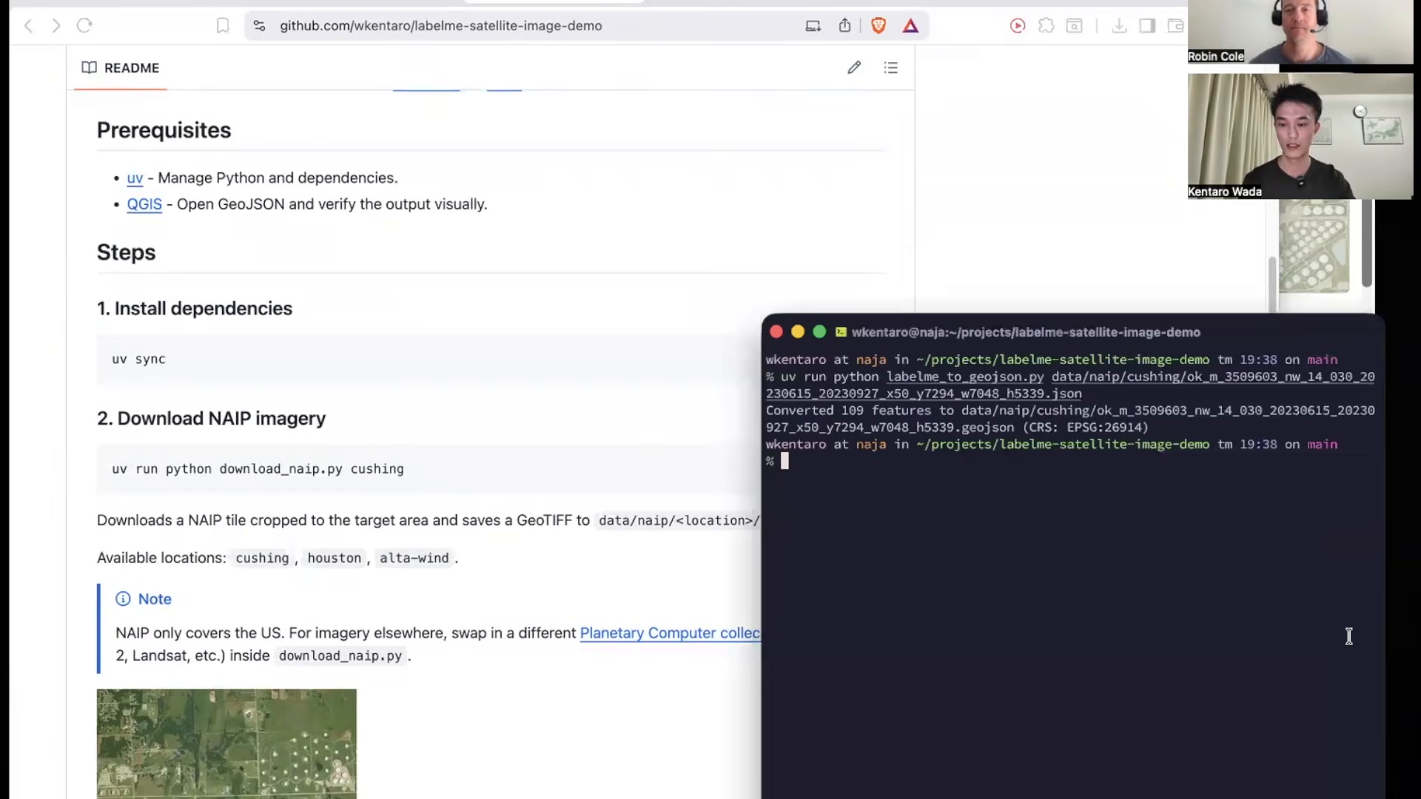
pyautogui.hotkey('ctrl', 'l')
pyautogui.write('ls')
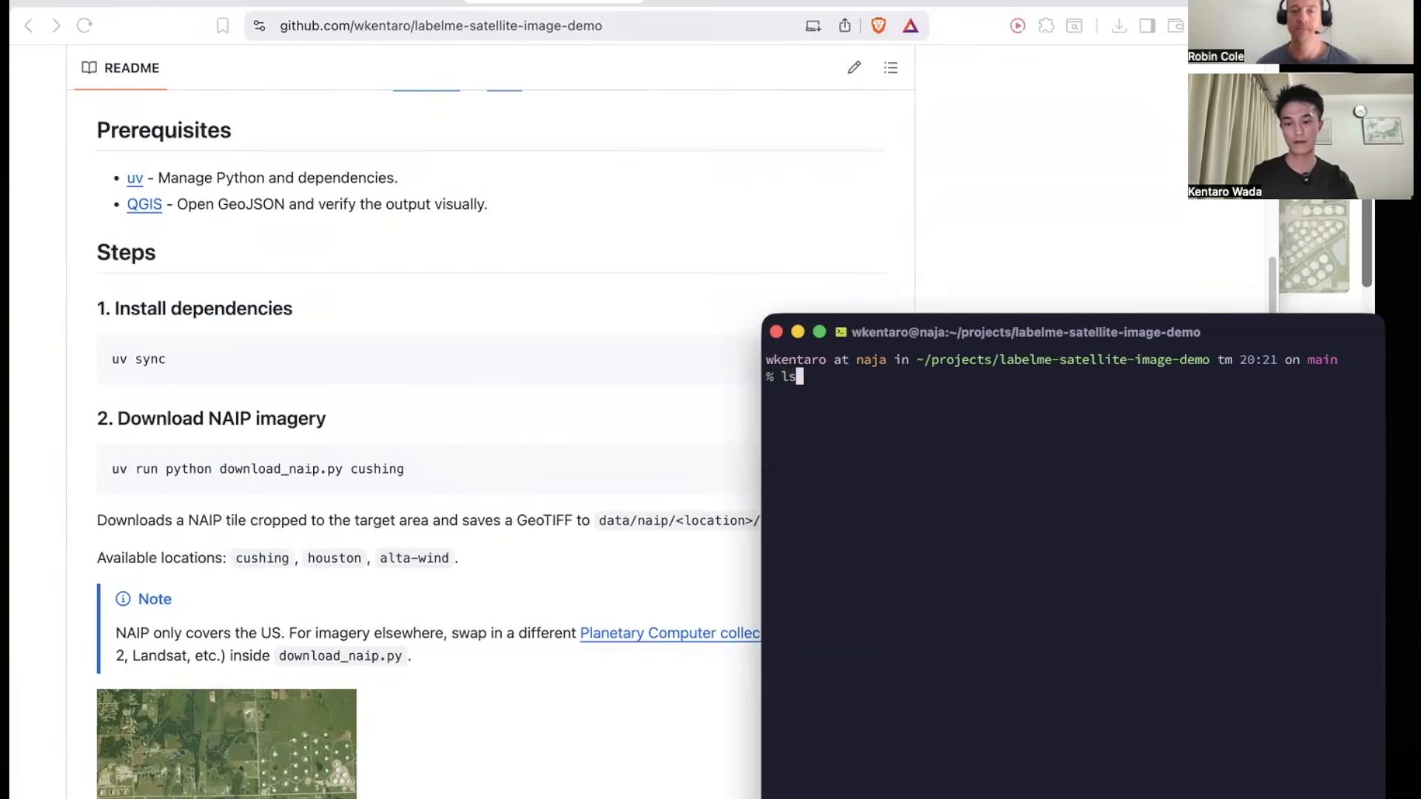
pyautogui.press('Return')
# Return to the README and examine the Download NAIP imagery step, highlighting the command "uv run python download_naip.py cushing".
pyautogui.scroll(-2, 505, 503)
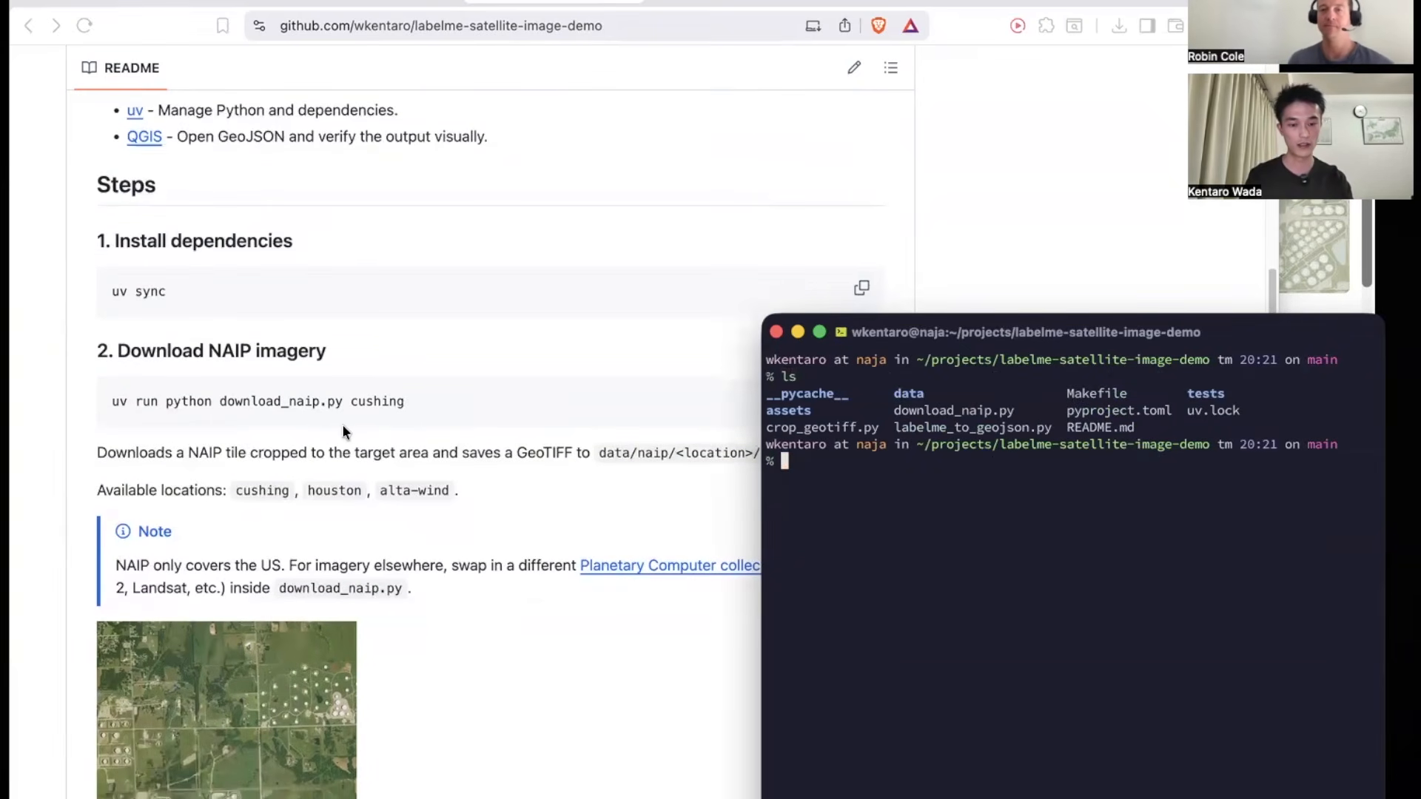
pyautogui.click(103, 410)
pyautogui.scroll(-1, 103, 410)
pyautogui.moveTo(111, 352); pyautogui.dragTo(379, 352)
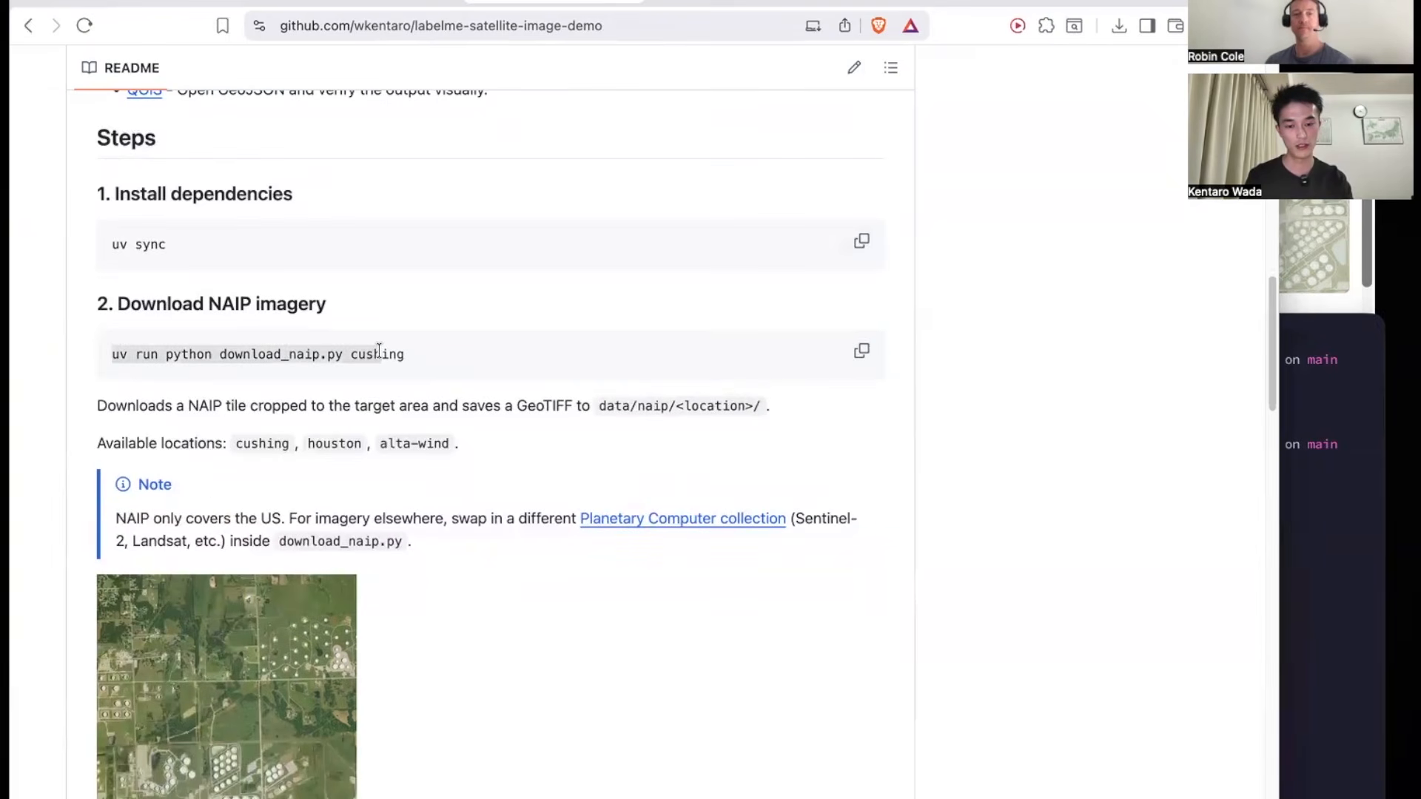
pyautogui.scroll(-1, 379, 350)
pyautogui.scroll(-12, 379, 356)
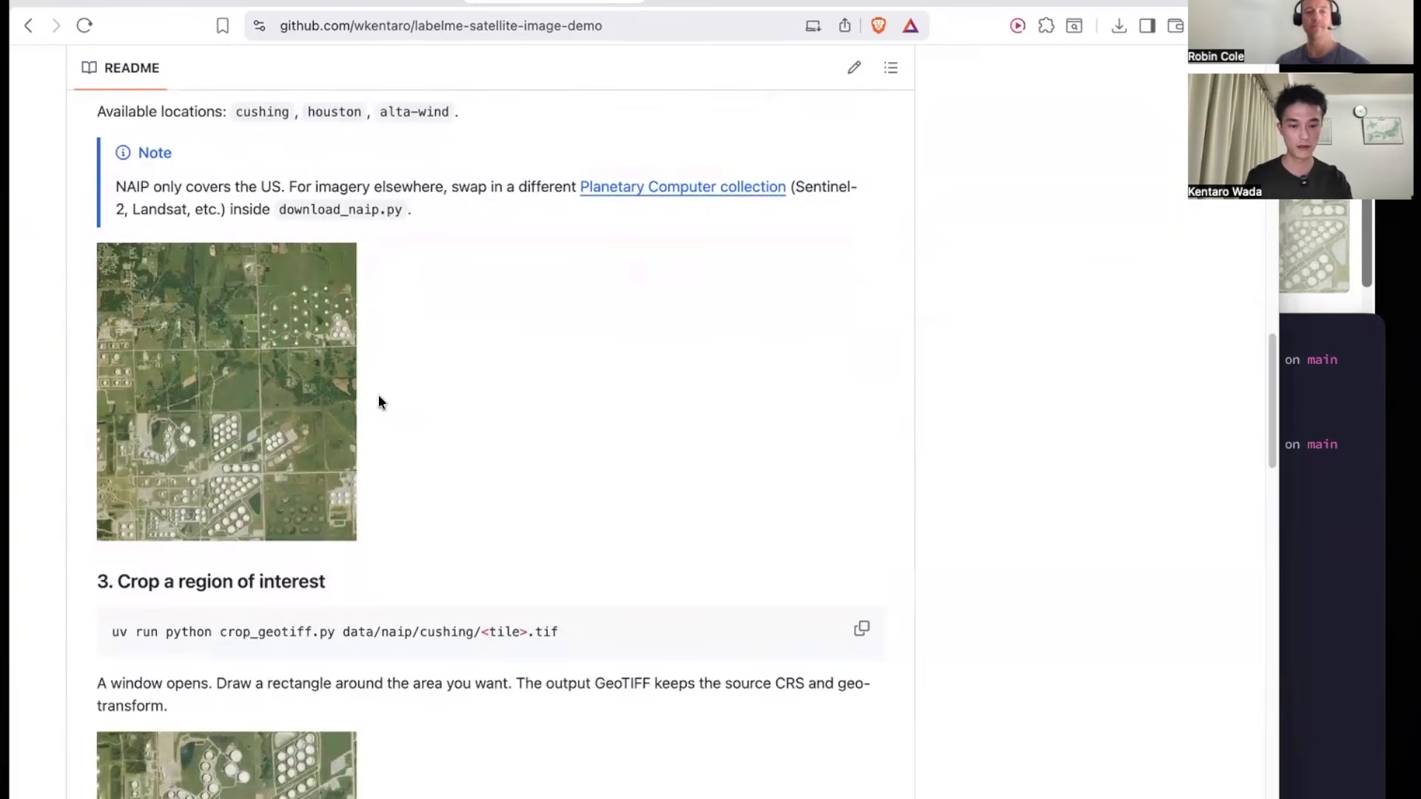
# Examine README steps 3 and 4, highlighting the crop_geotiff.py command and "uv run labelme data/naip/cushing/".
pyautogui.scroll(-4, 392, 554)
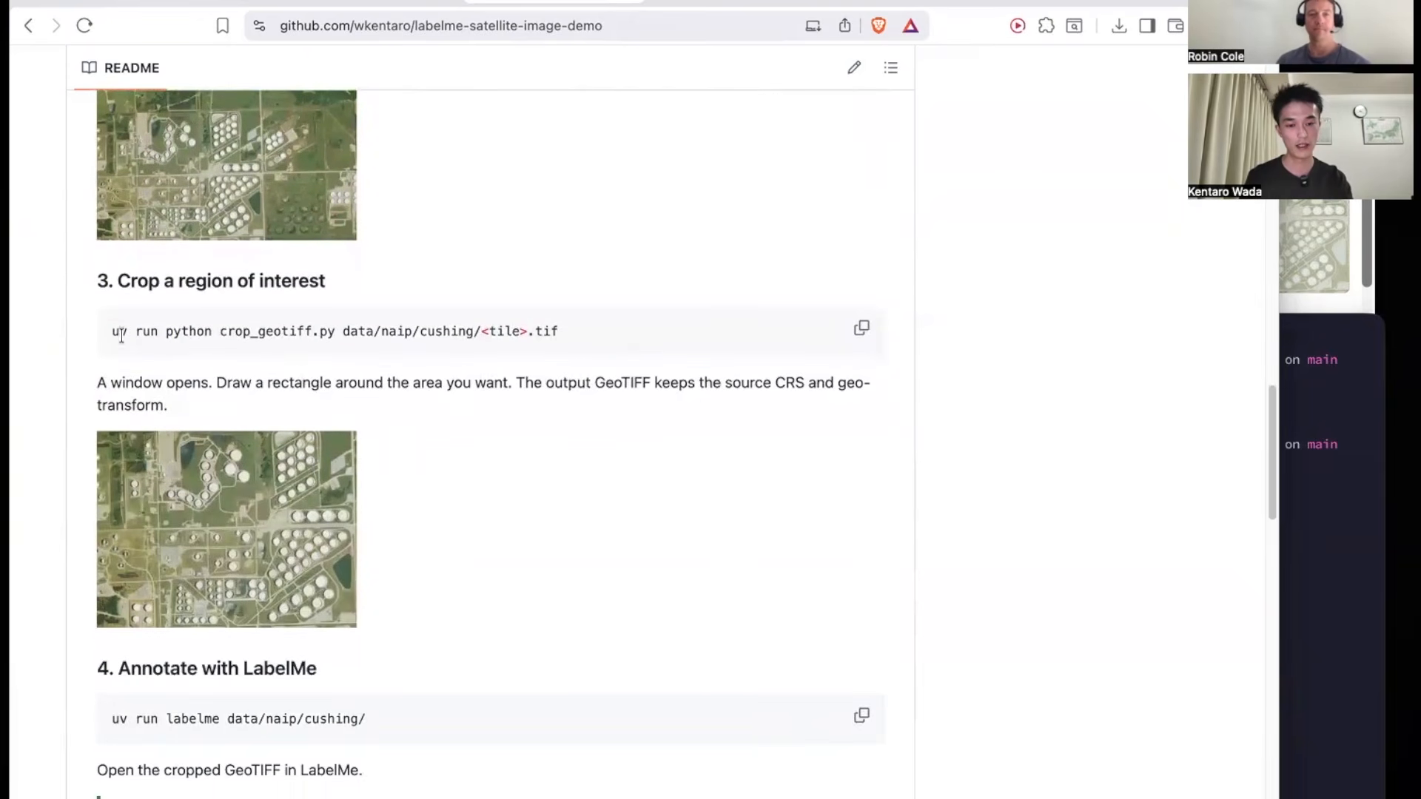
pyautogui.moveTo(108, 332); pyautogui.dragTo(632, 340)
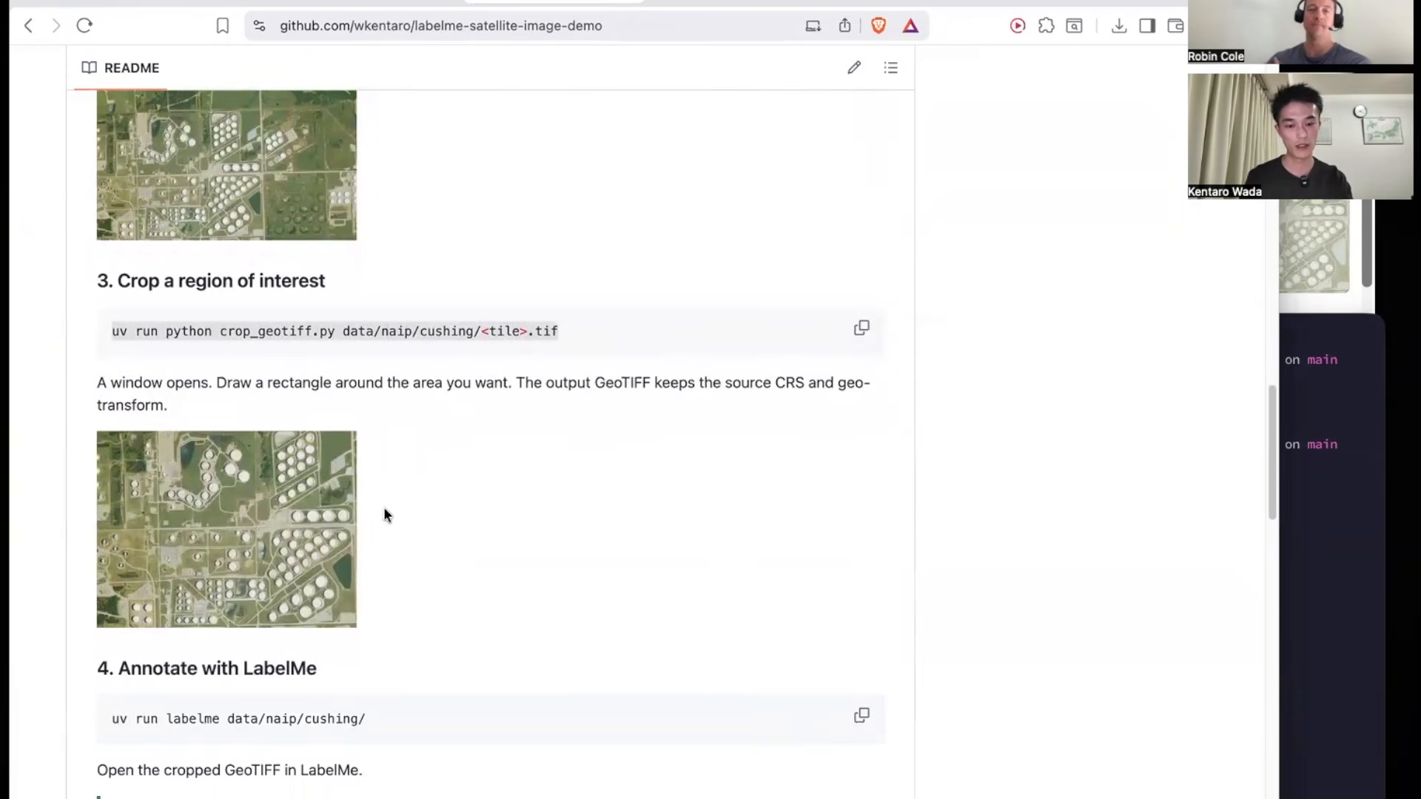
pyautogui.scroll(-2, 384, 507)
pyautogui.scroll(-12, 384, 509)
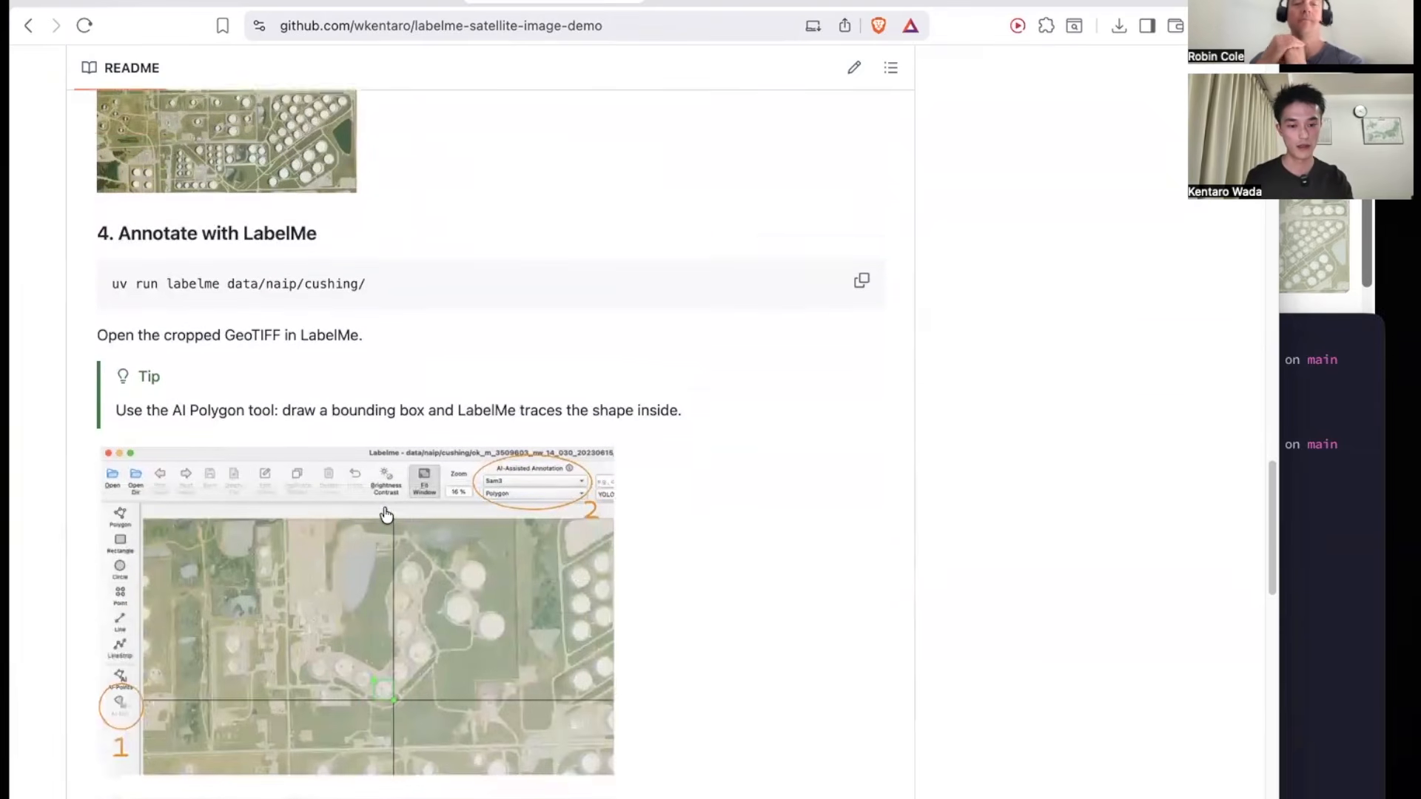
pyautogui.scroll(12, 385, 510)
pyautogui.scroll(-10, 213, 499)
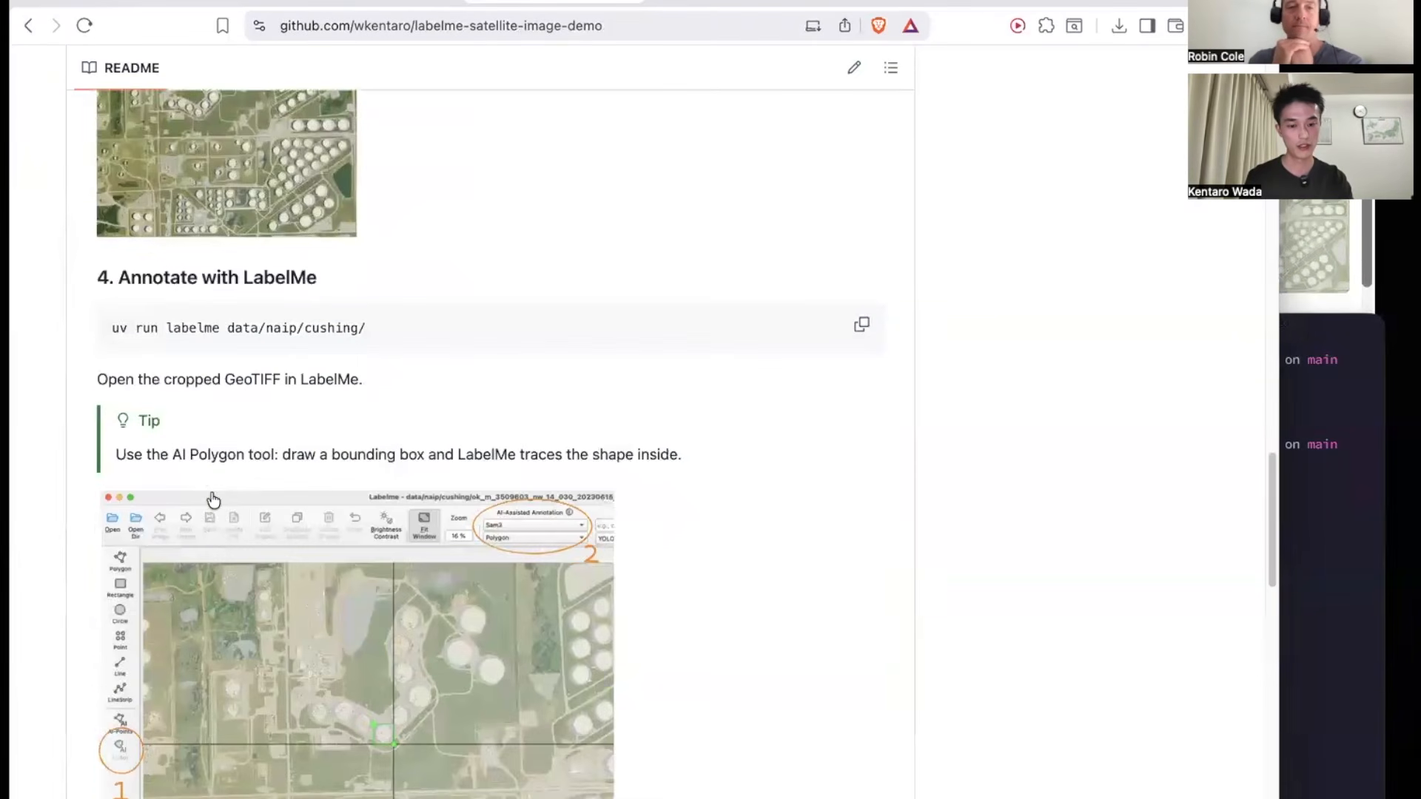
pyautogui.moveTo(105, 326); pyautogui.dragTo(444, 339)
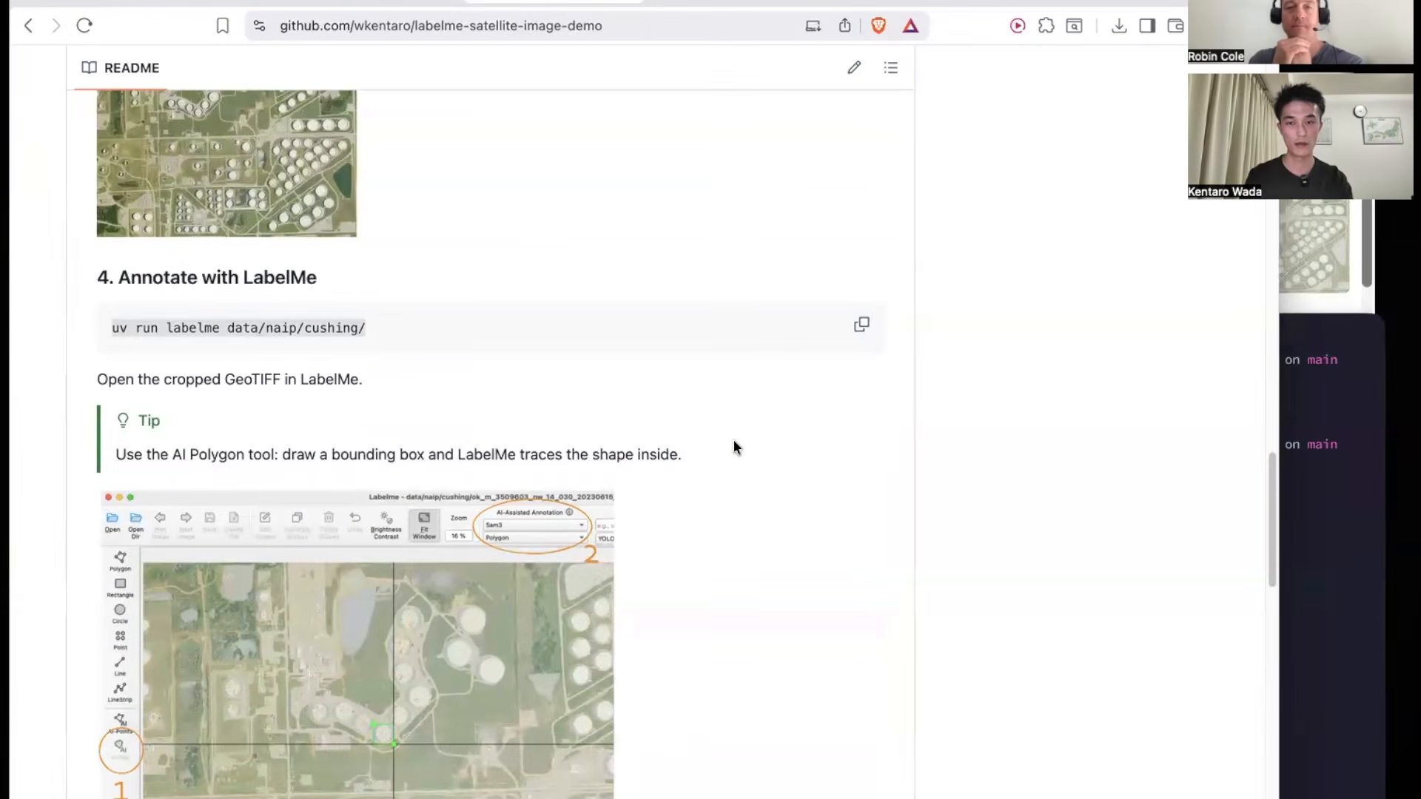
# Switch to the Labelme window with the annotated Cushing GeoTIFF, enlarge it to fill the screen and adjust the side panel width.
pyautogui.hotkey('ctrl', 'Up')
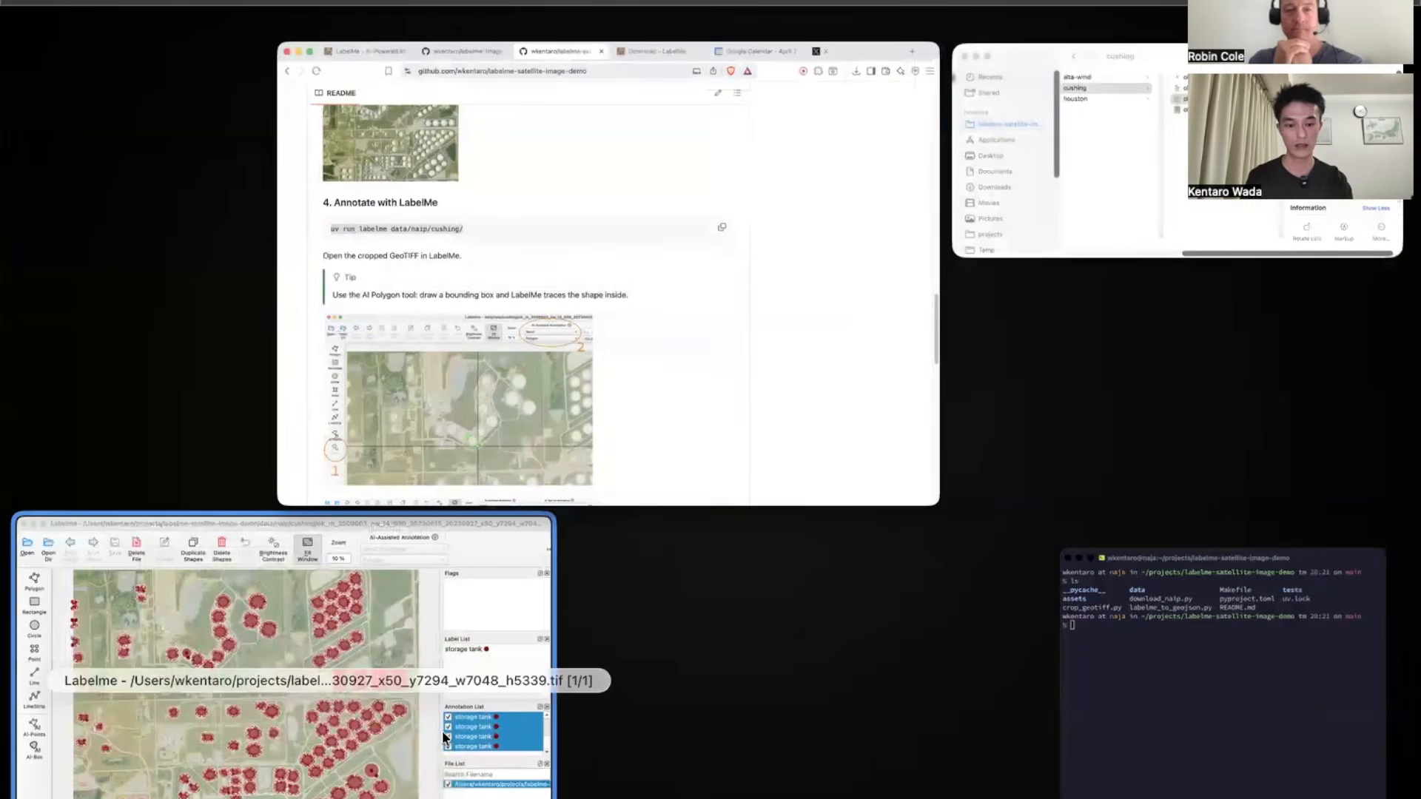
pyautogui.click(441, 731)
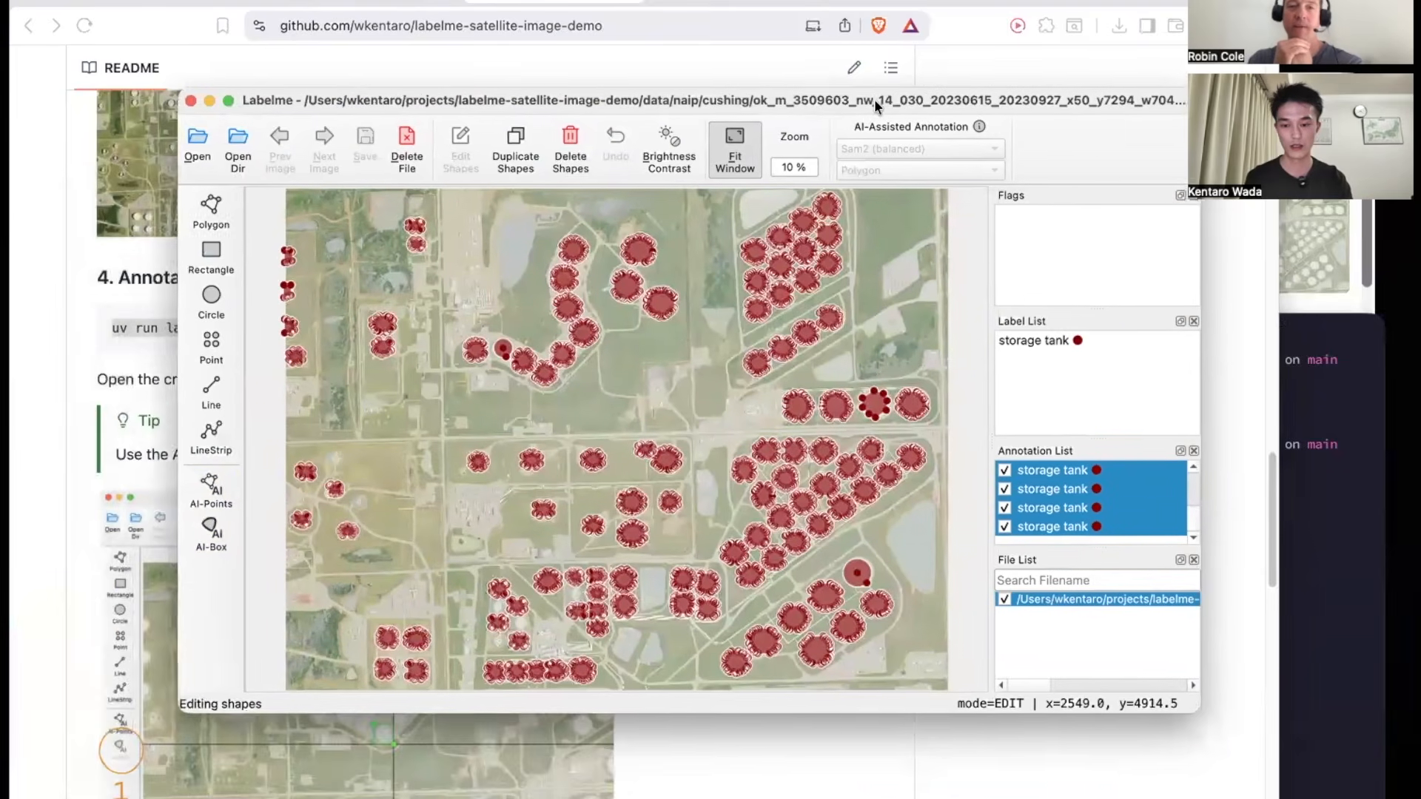
pyautogui.moveTo(873, 99); pyautogui.dragTo(764, 200)
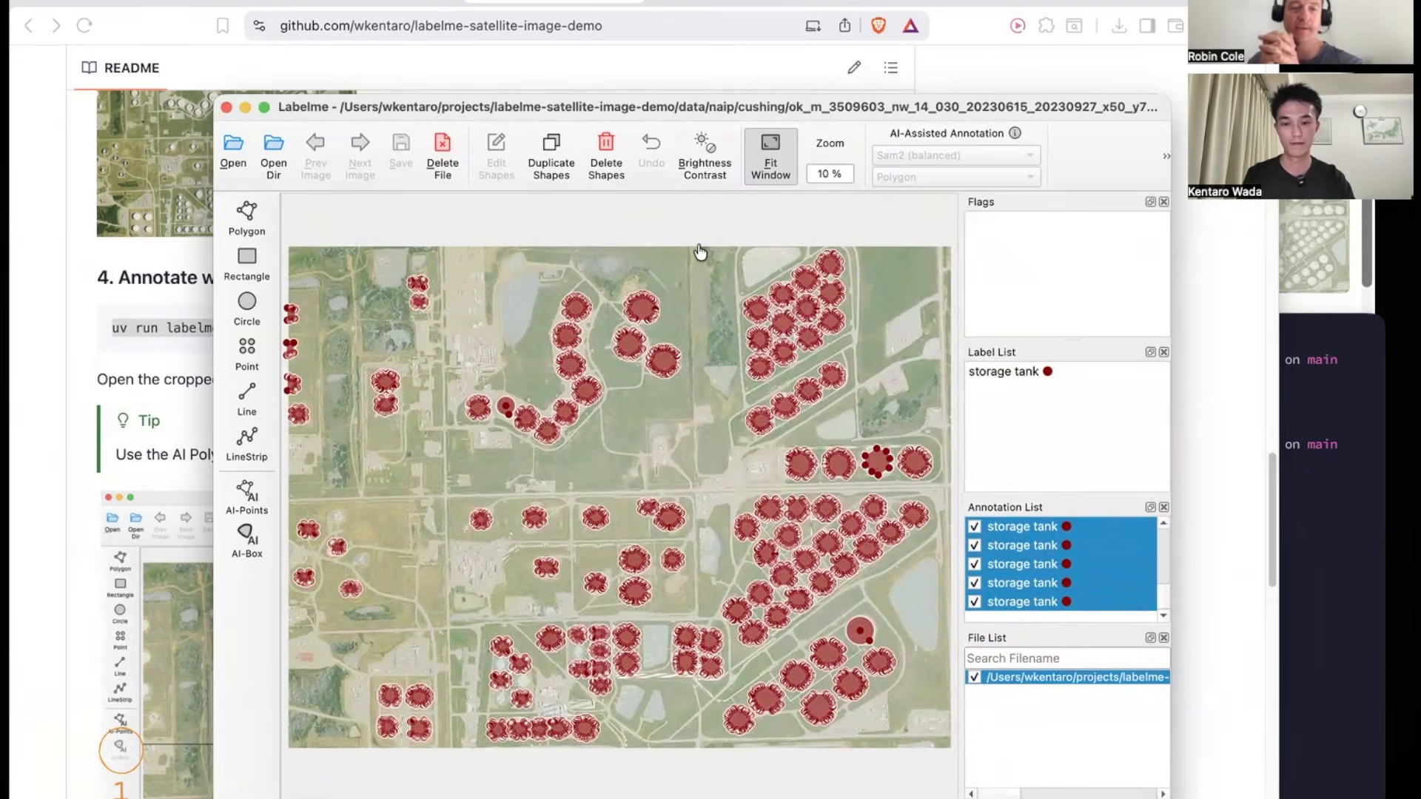
pyautogui.hotkey('ctrl', 'alt', 'Return')
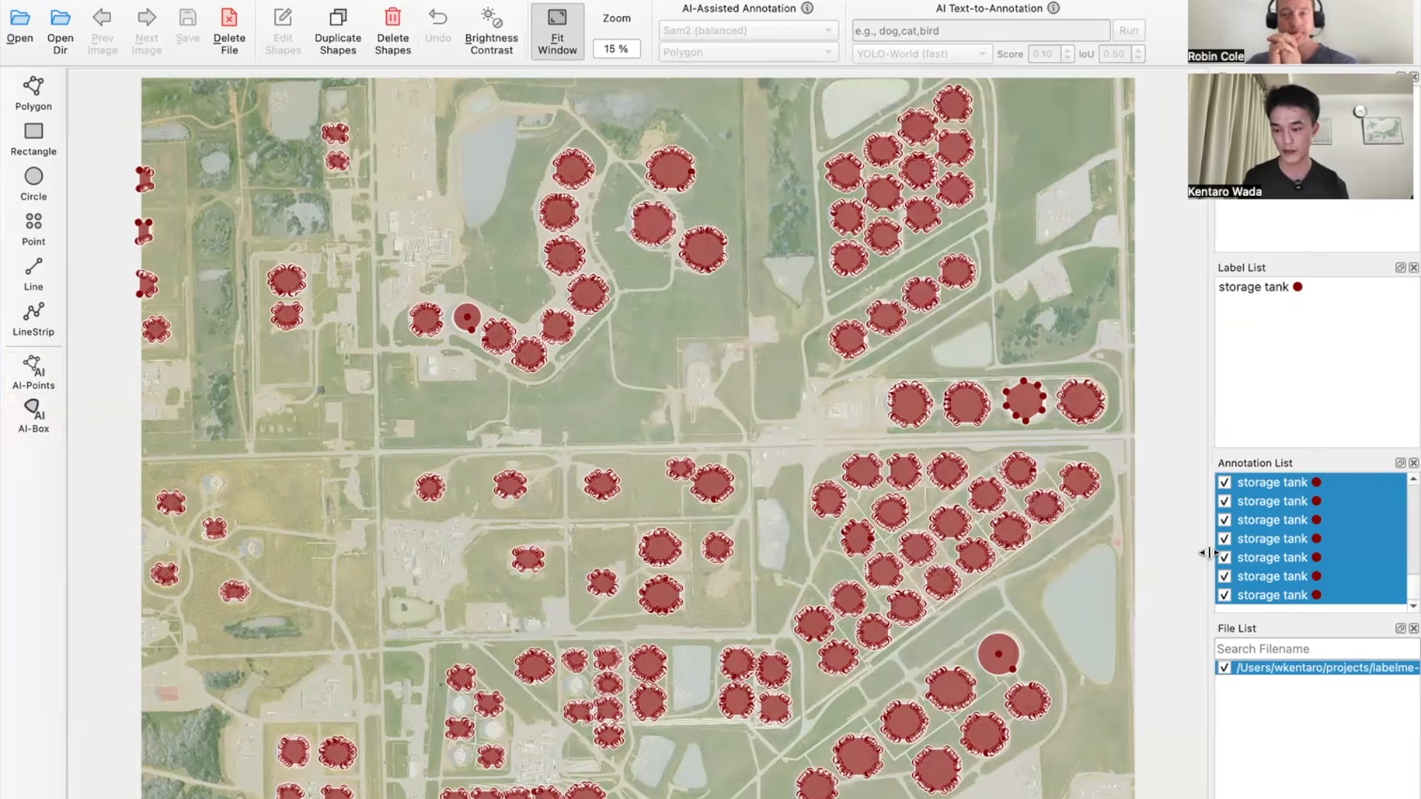
pyautogui.moveTo(1209, 553); pyautogui.dragTo(1110, 553)
pyautogui.moveTo(957, 548); pyautogui.dragTo(1180, 526)
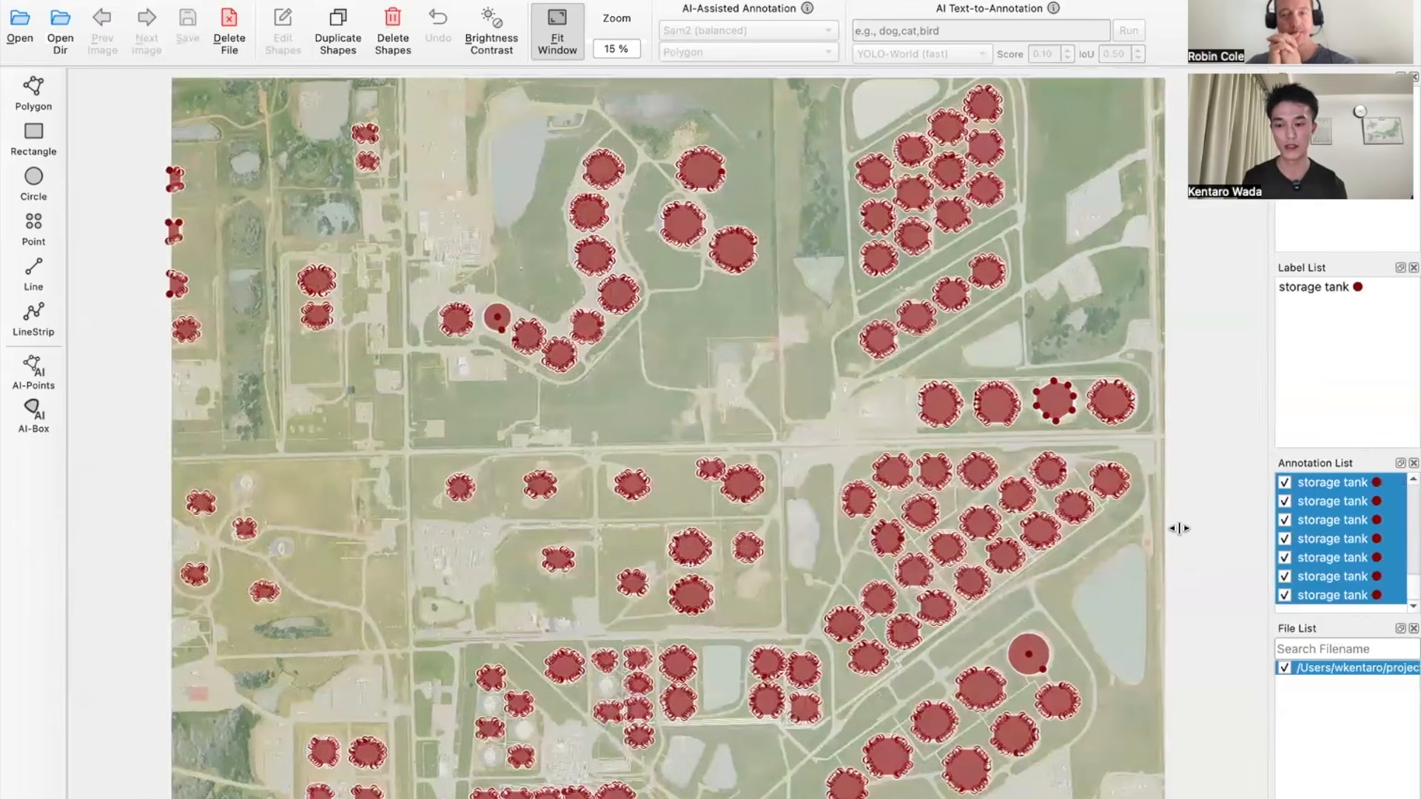
# Delete all selected storage tank shapes from the image and confirm the permanent deletion.
pyautogui.click(401, 33)
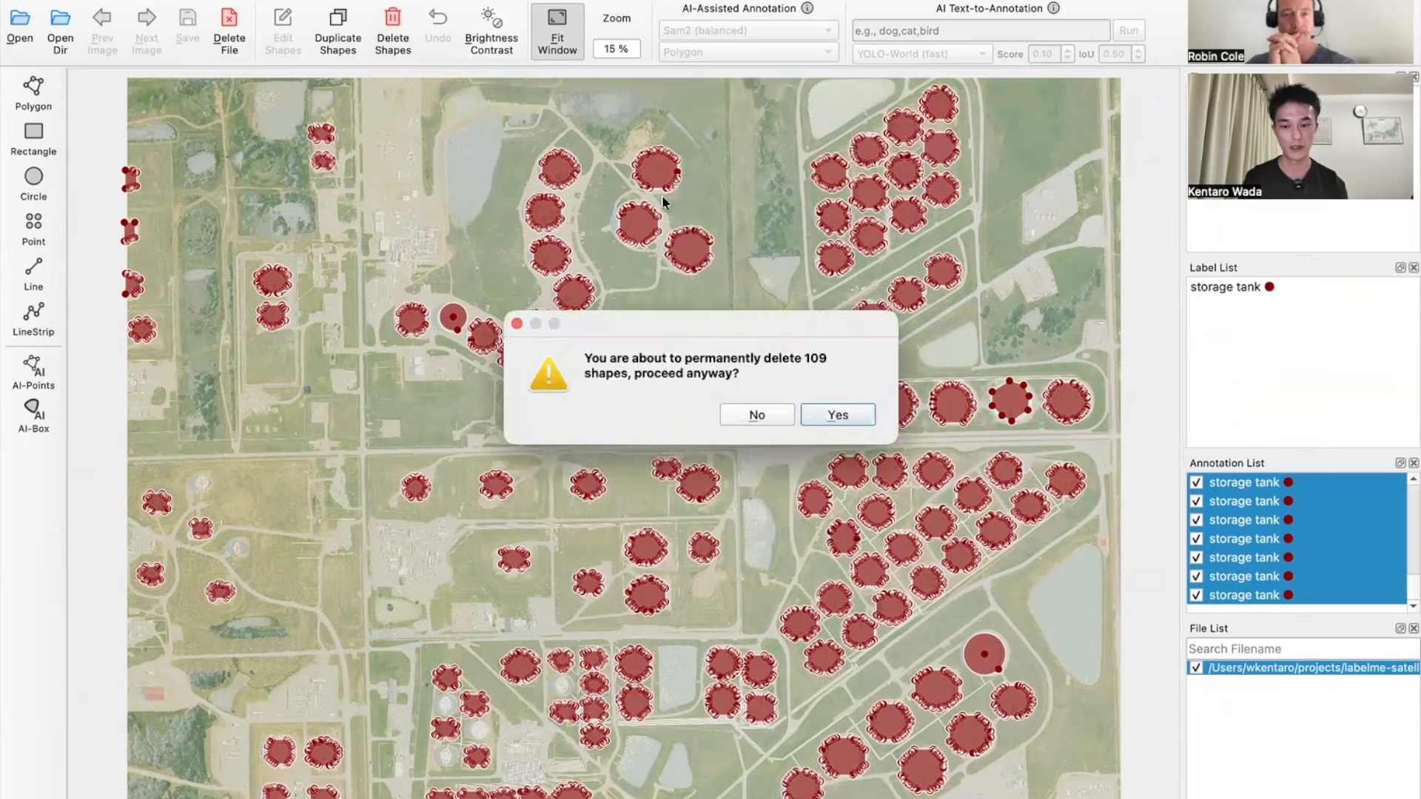
pyautogui.click(841, 415)
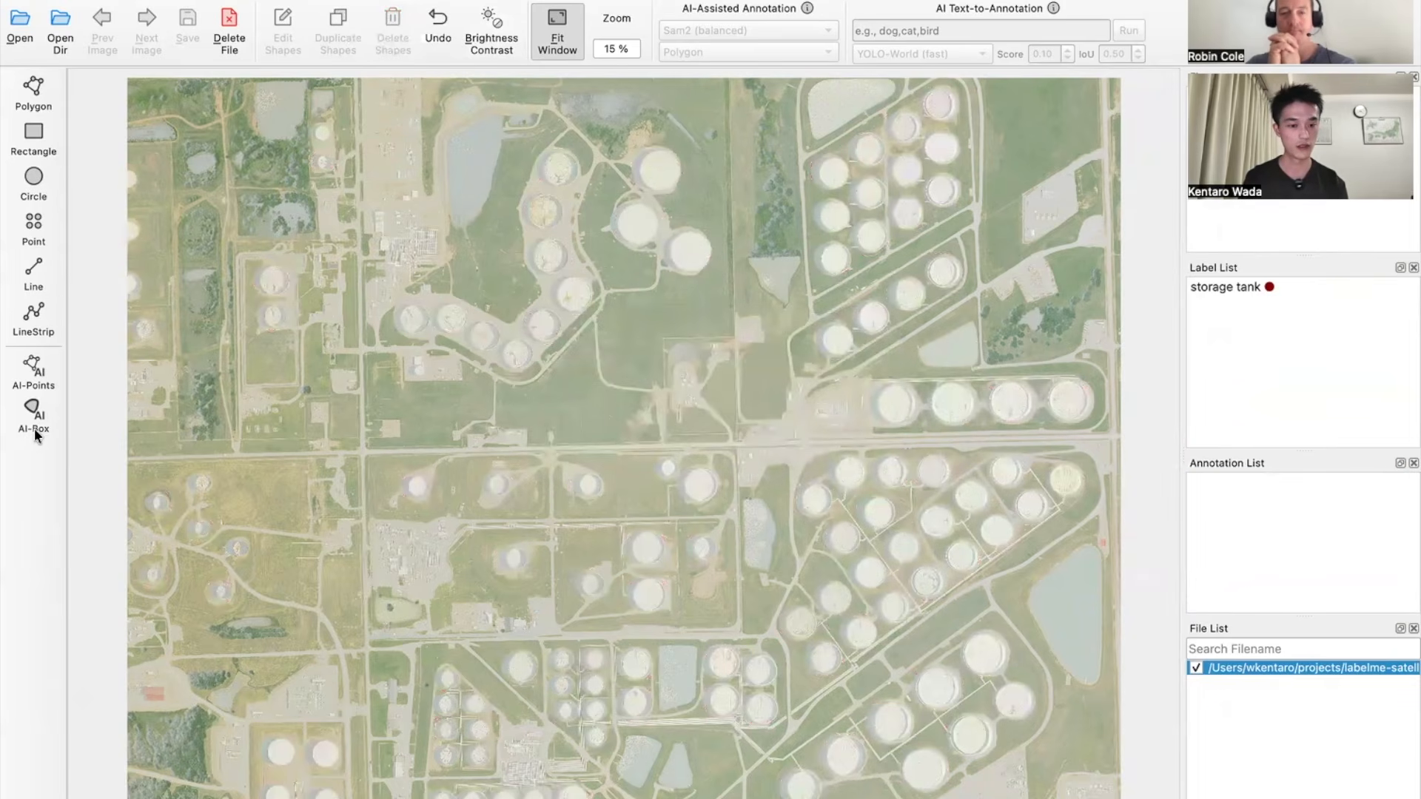
# Annotate the storage tanks as polygons using AI-Box with the Sam3 model, boxing one large tank as the prompt, and label them "storage tank".
pyautogui.click(37, 411)
pyautogui.click(803, 30)
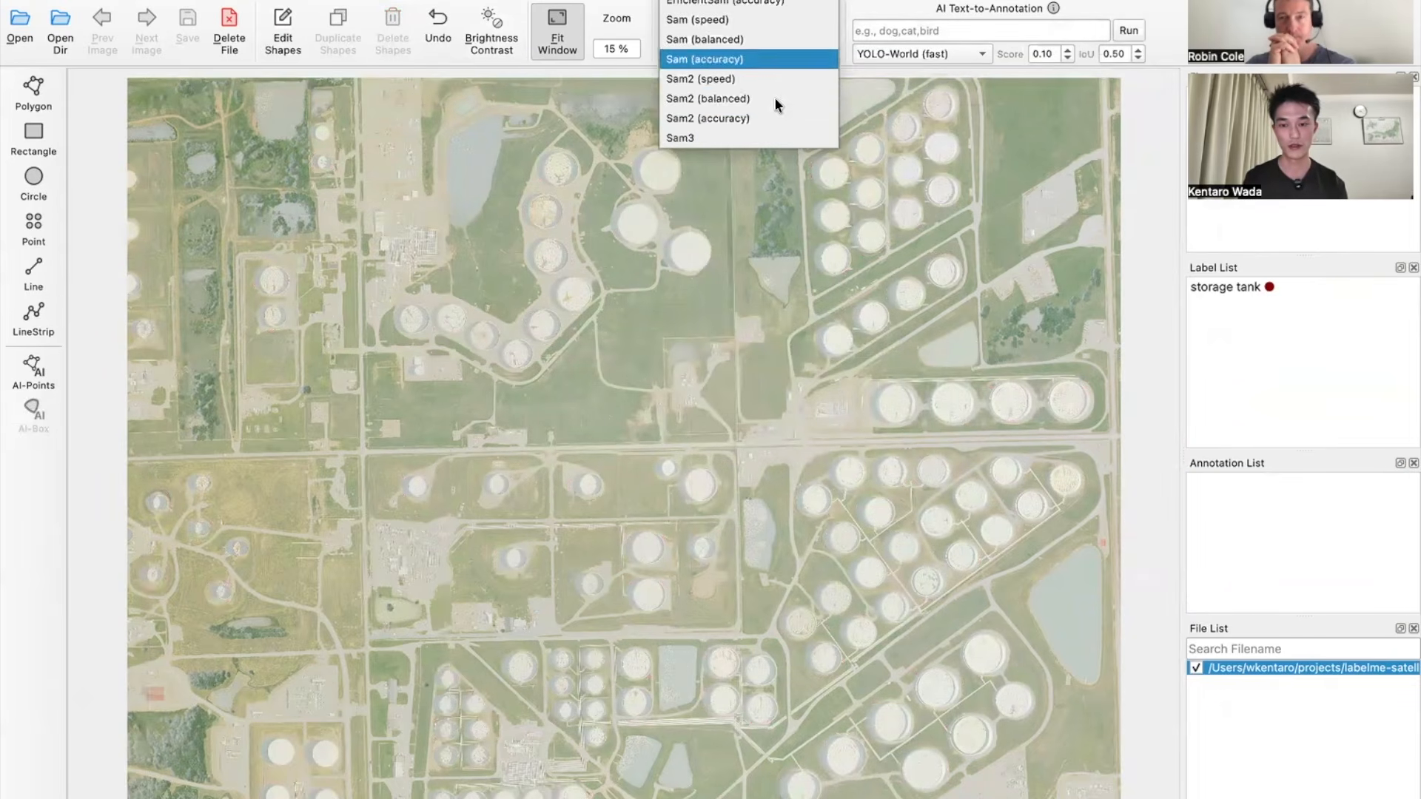
pyautogui.click(761, 138)
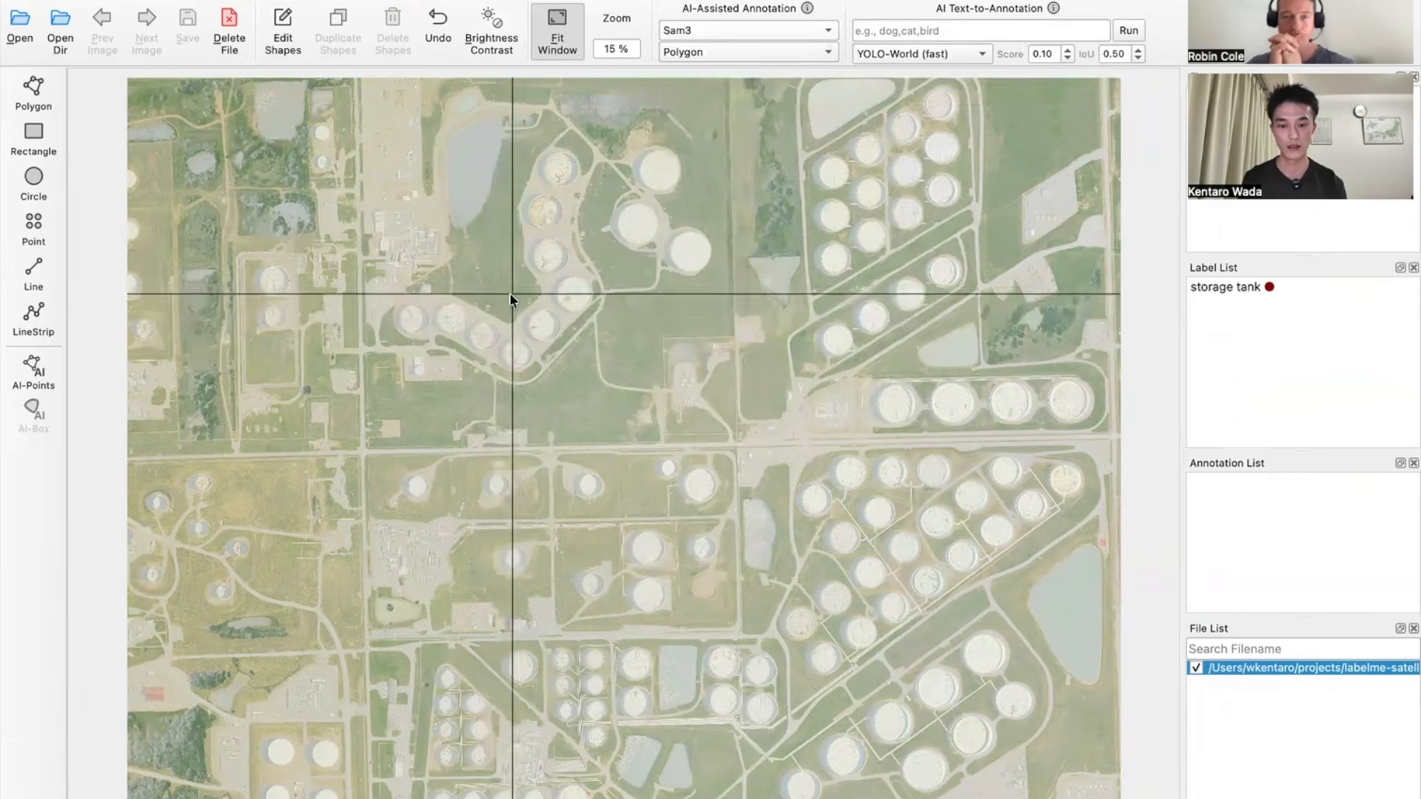
pyautogui.click(731, 30)
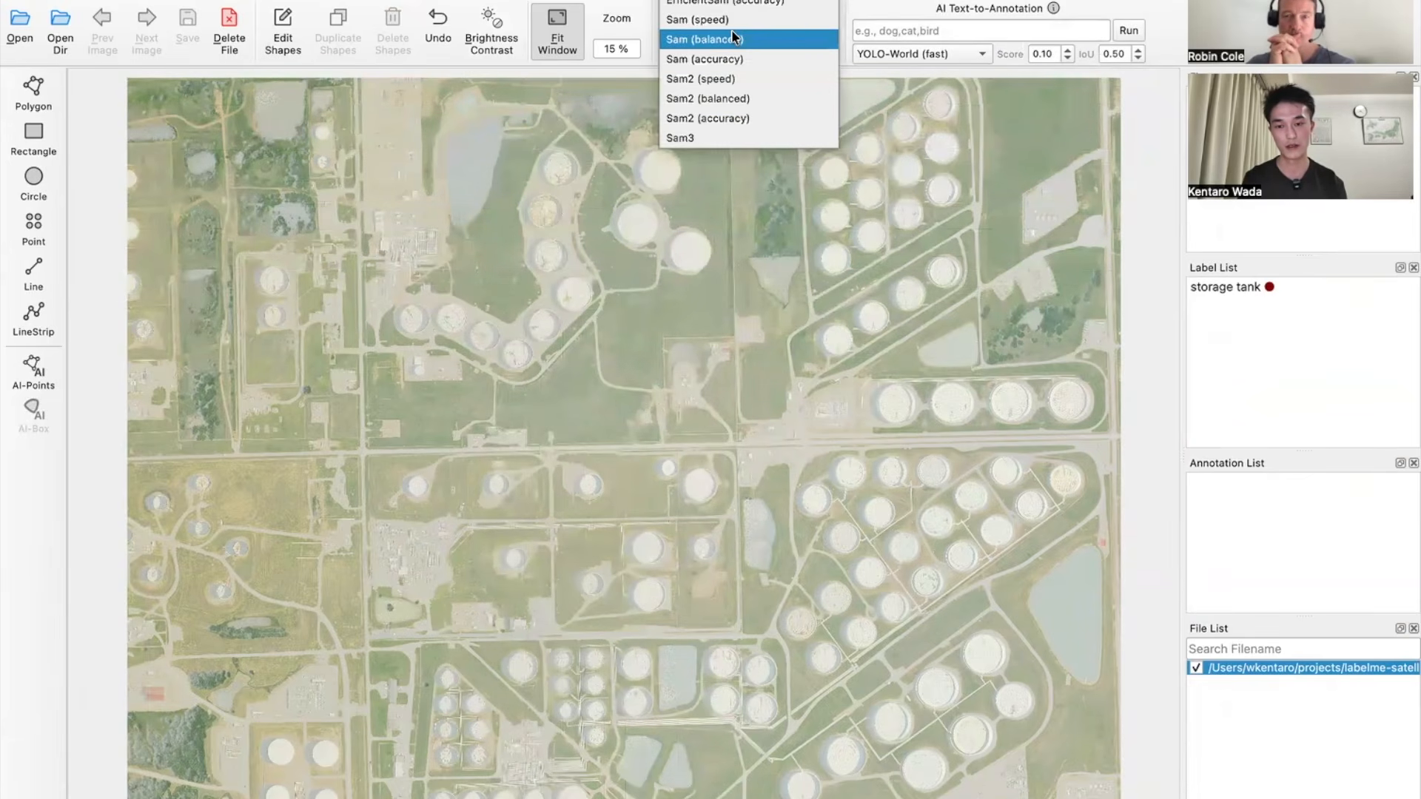
pyautogui.click(709, 138)
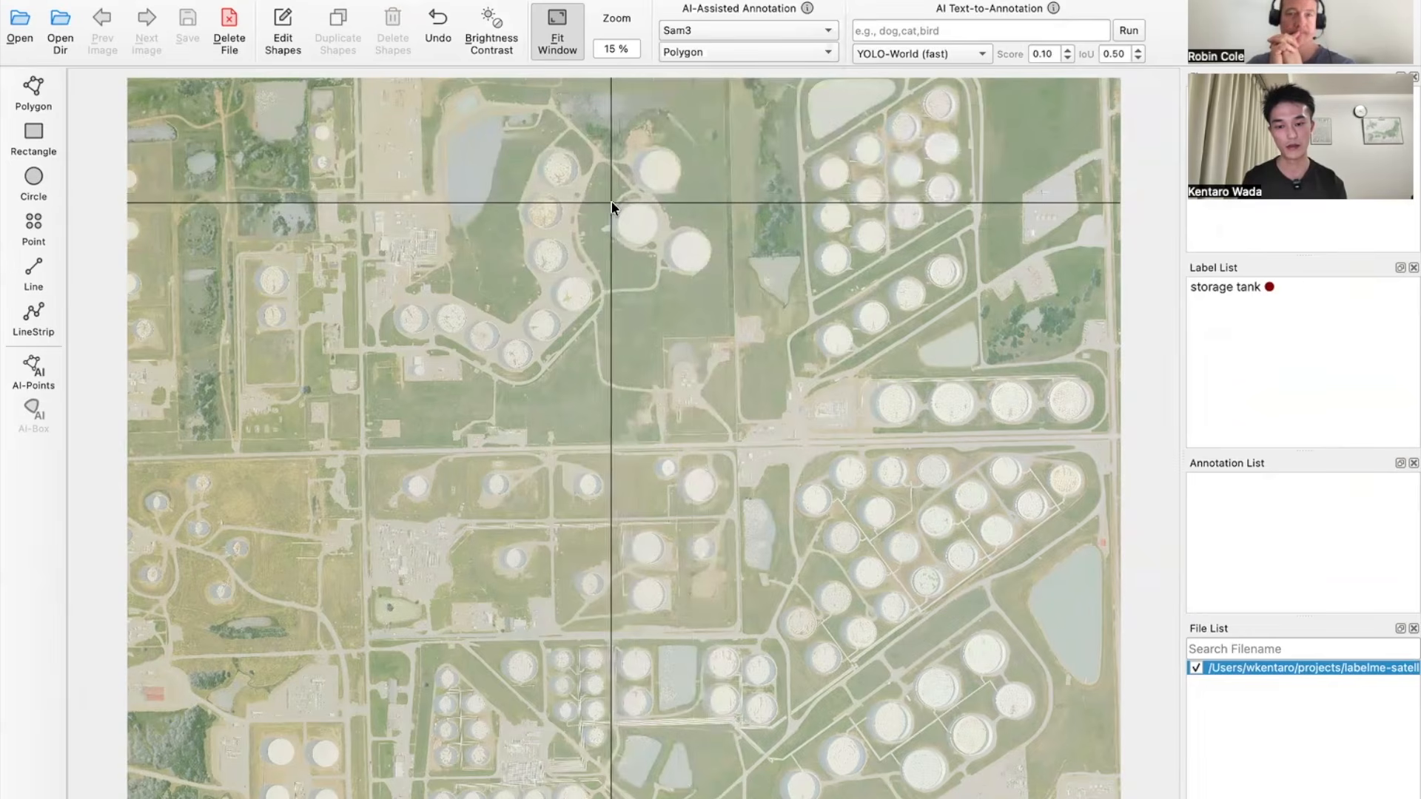
pyautogui.click(616, 202)
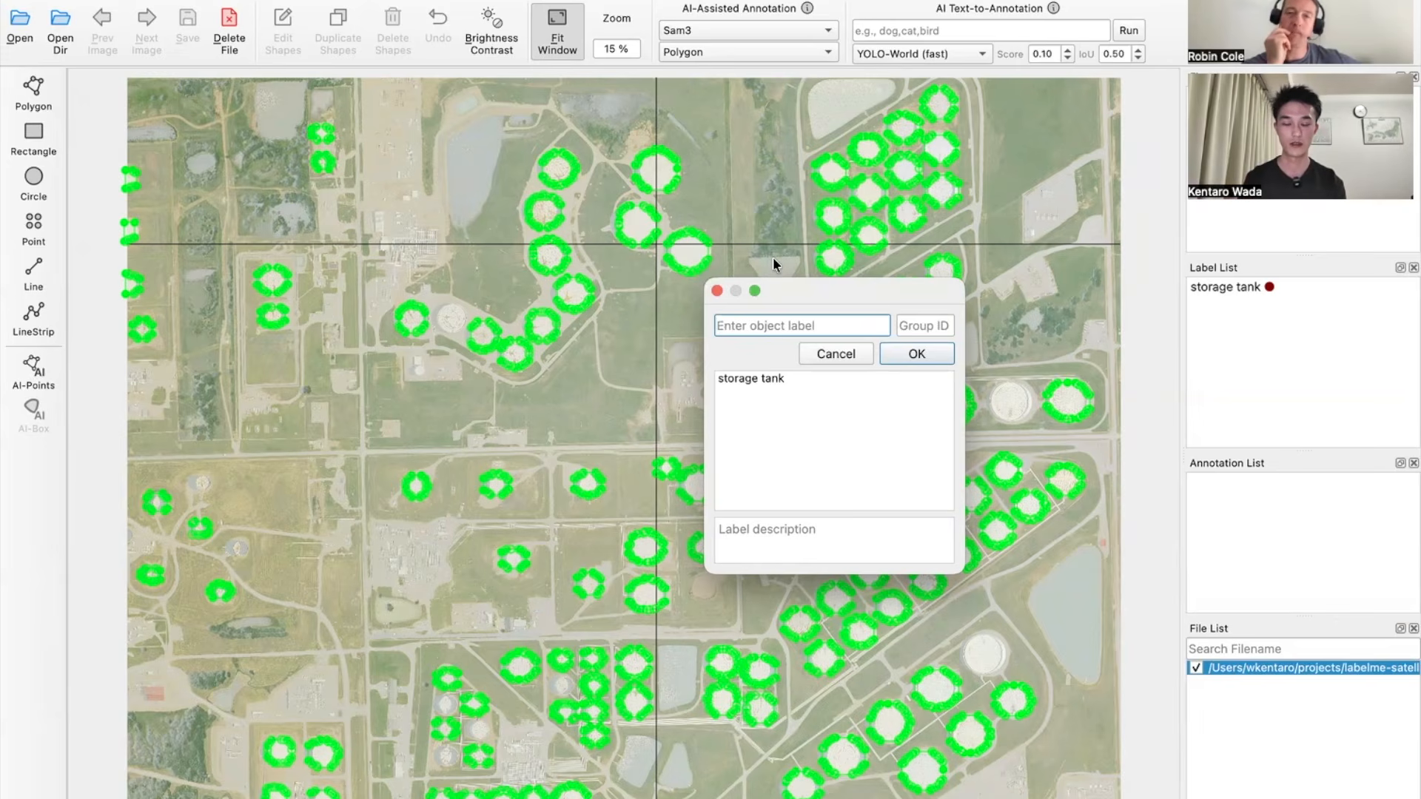
pyautogui.click(835, 380)
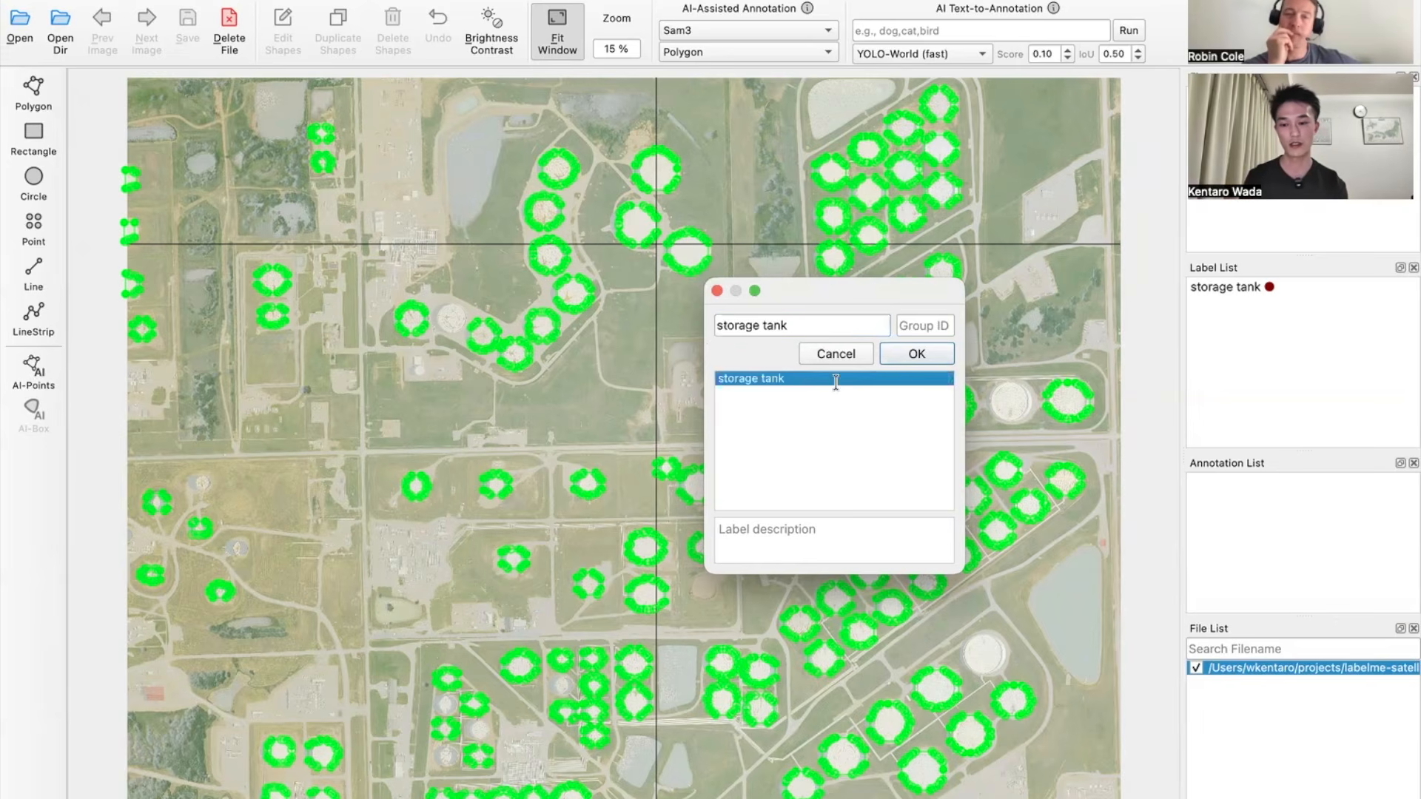
pyautogui.click(899, 350)
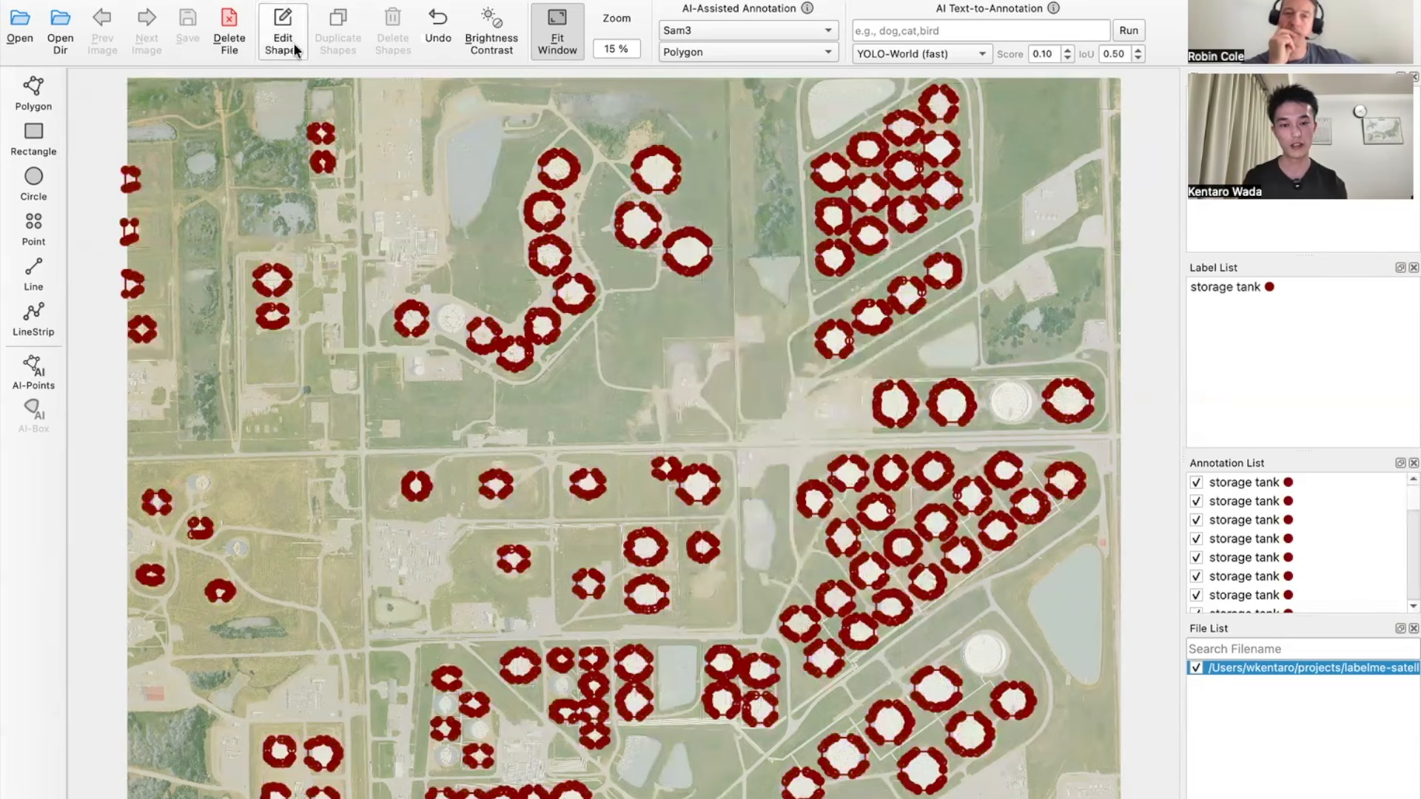
# Enter shape editing mode and select the polygon of one large tank to inspect it, clearing the selection after viewing.
pyautogui.click(293, 42)
pyautogui.click(710, 245)
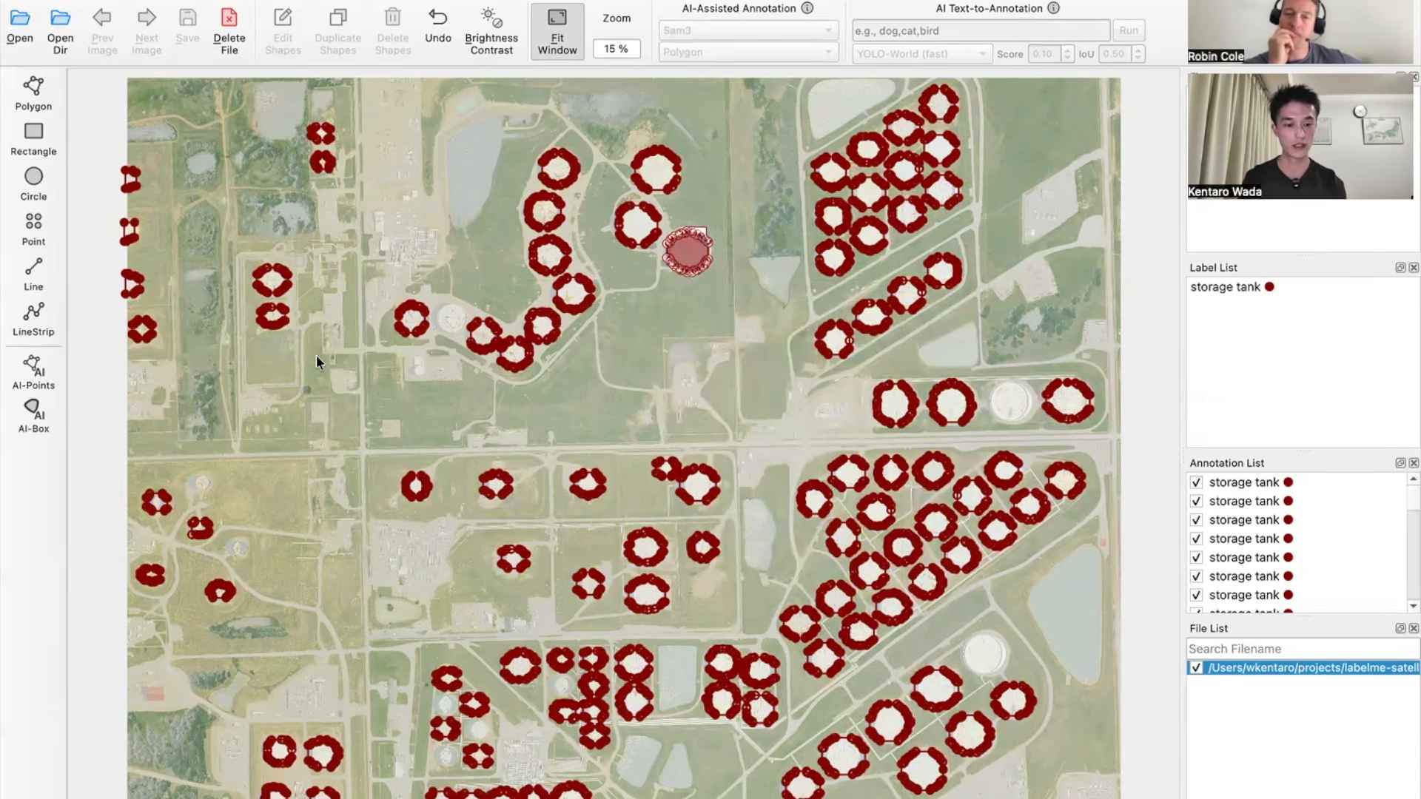
pyautogui.click(214, 399)
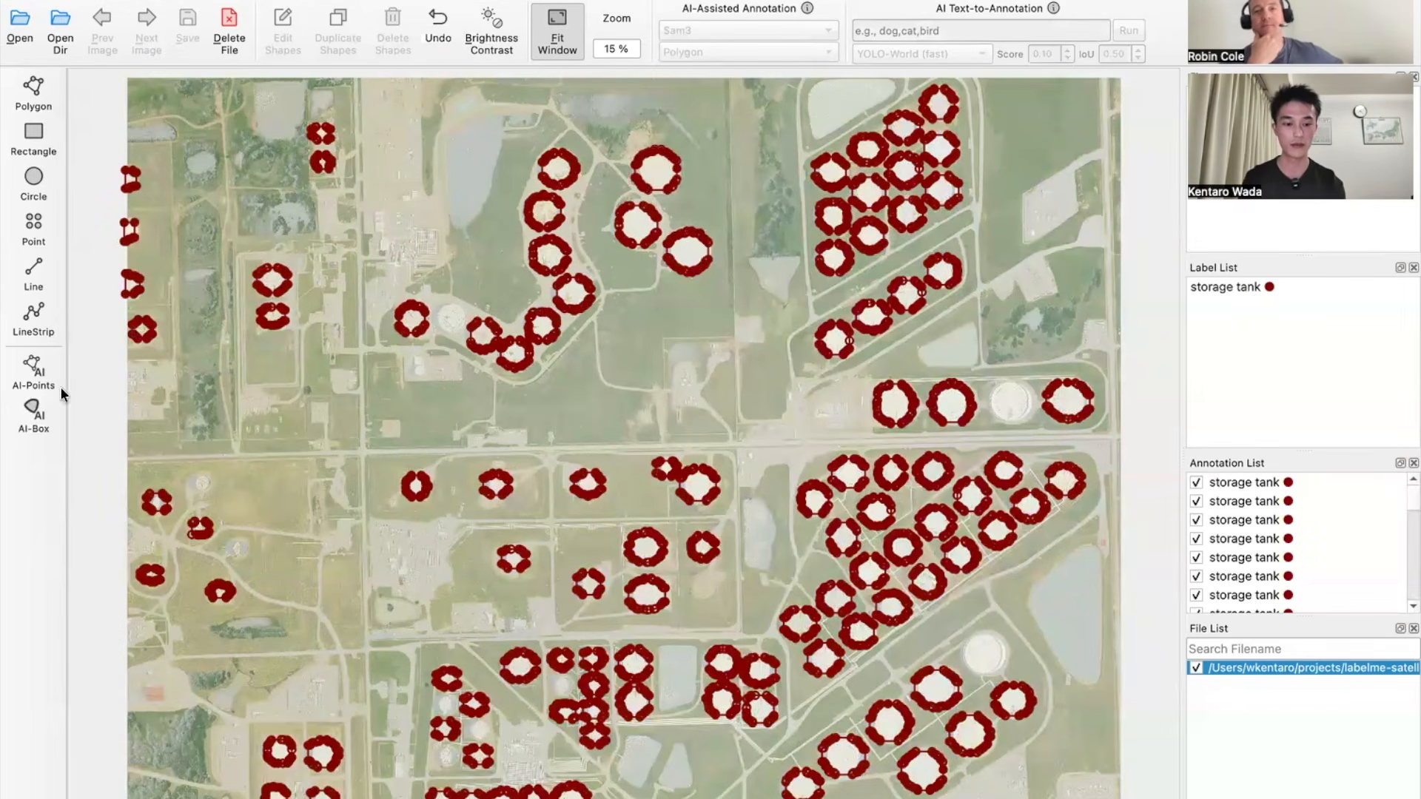
# Reactivate AI-Box and view the available AI annotation output formats, keeping Polygon.
pyautogui.click(46, 422)
pyautogui.click(734, 48)
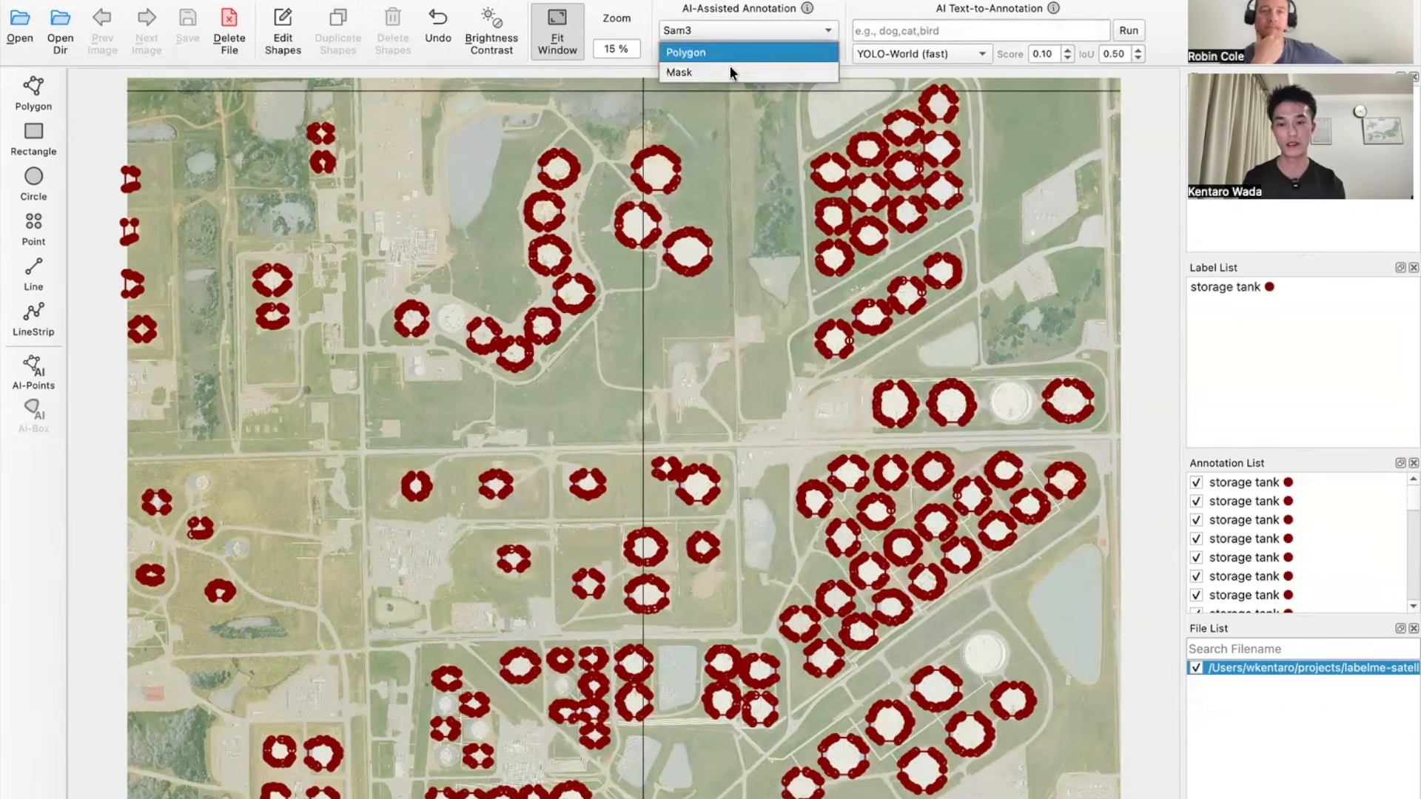
pyautogui.click(851, 8)
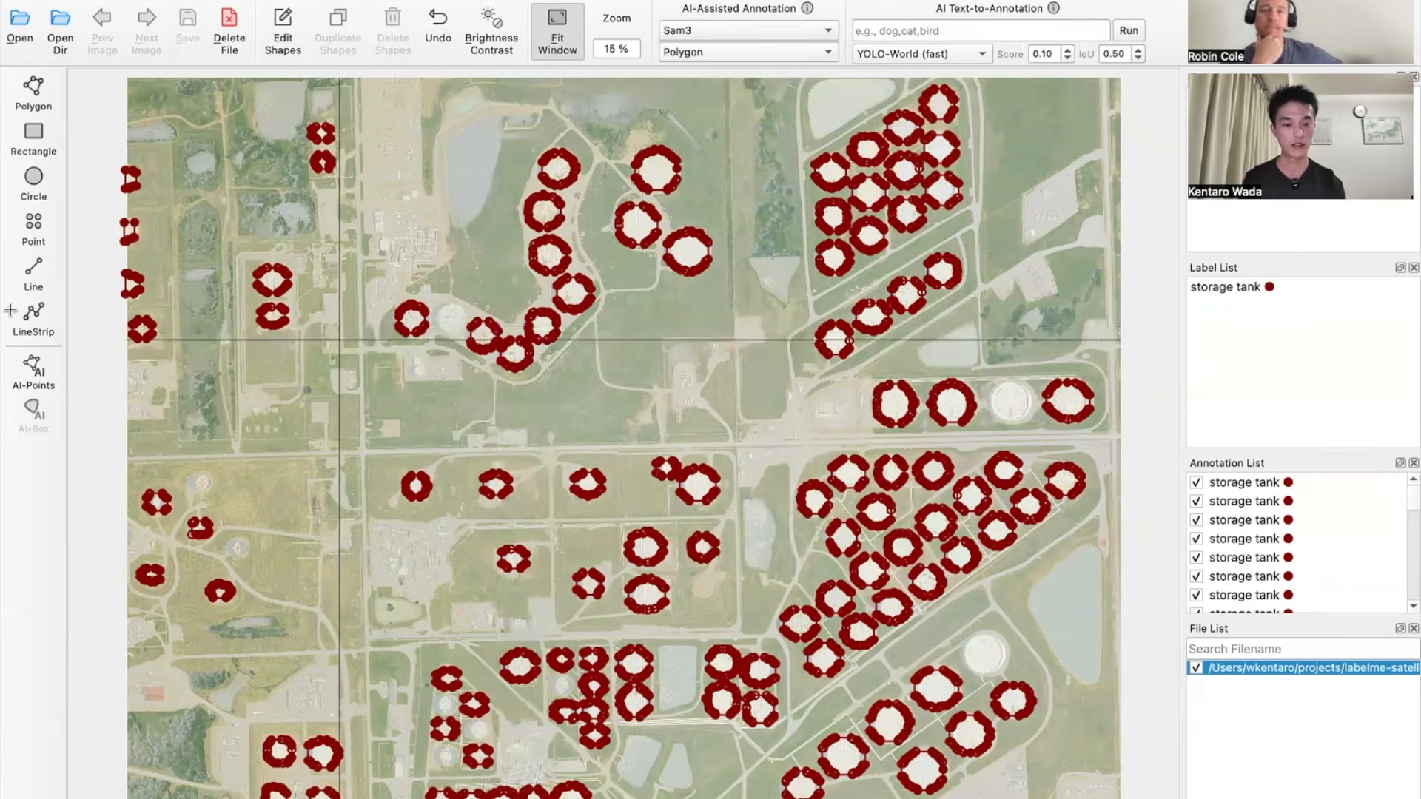
# Annotate the unmarked tank in the curved row in the image's upper left with a circle labelled "storage tank".
pyautogui.click(37, 194)
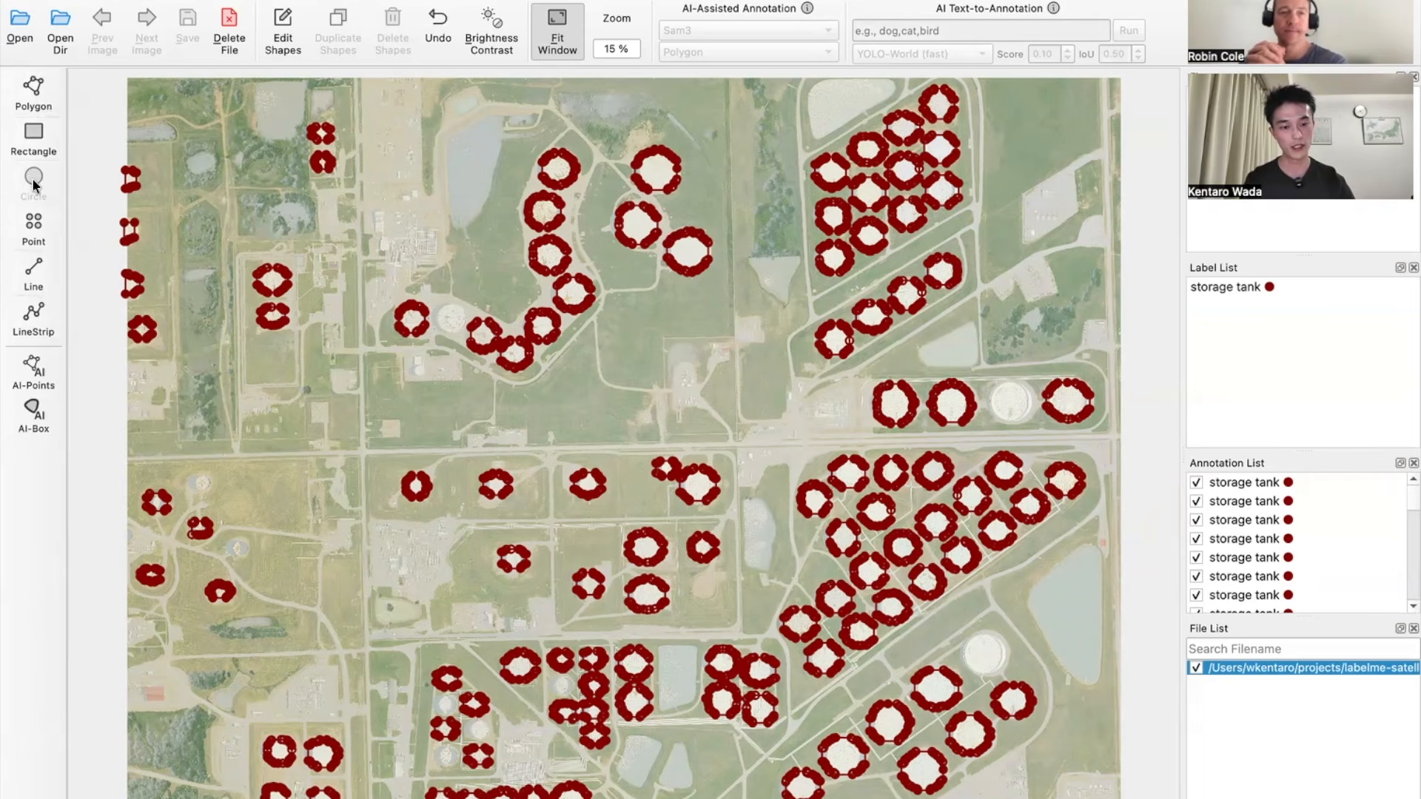
pyautogui.click(451, 317)
pyautogui.click(460, 329)
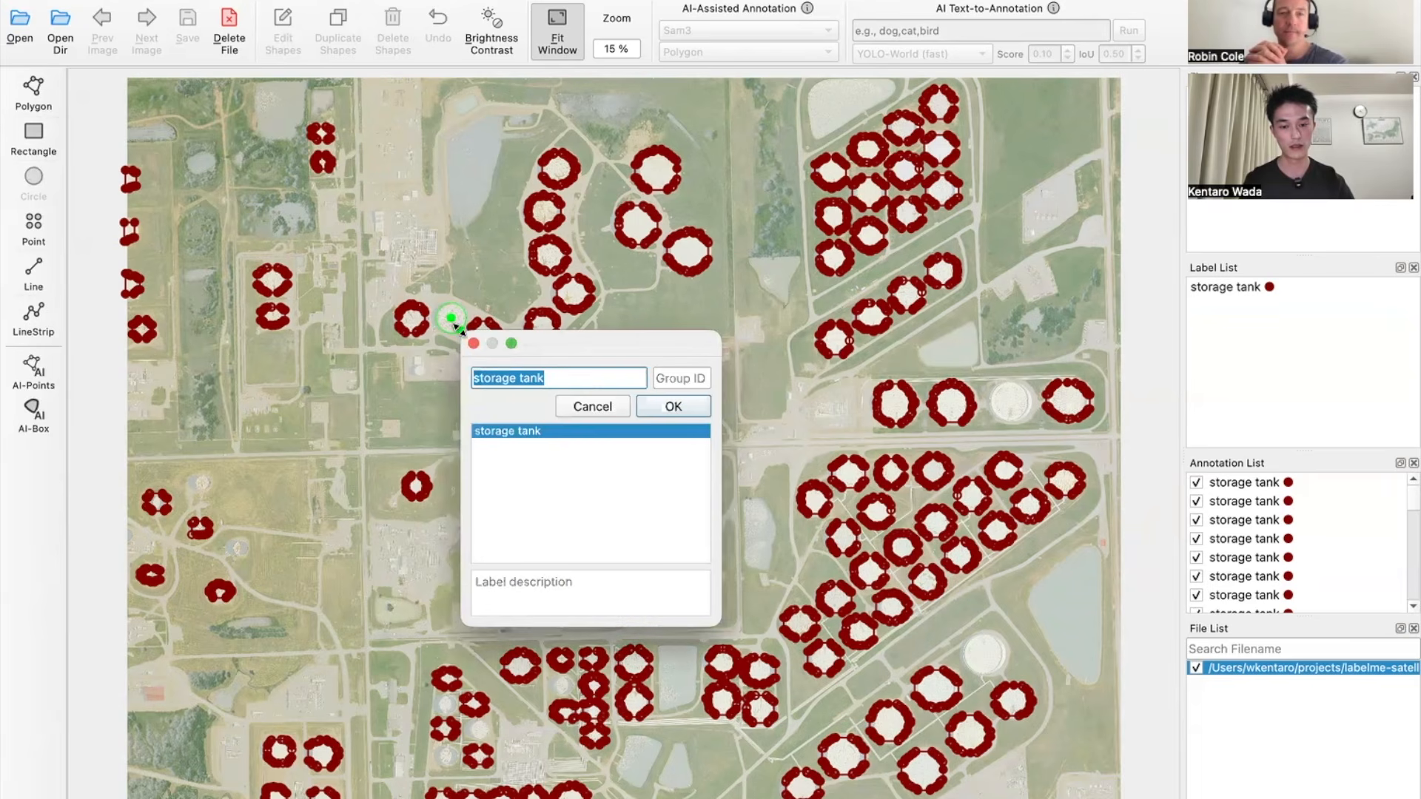
pyautogui.click(657, 400)
# Draw circles labelled "storage tank" around the two remaining unmarked large tanks on the image's right side.
pyautogui.click(1008, 402)
pyautogui.click(1021, 417)
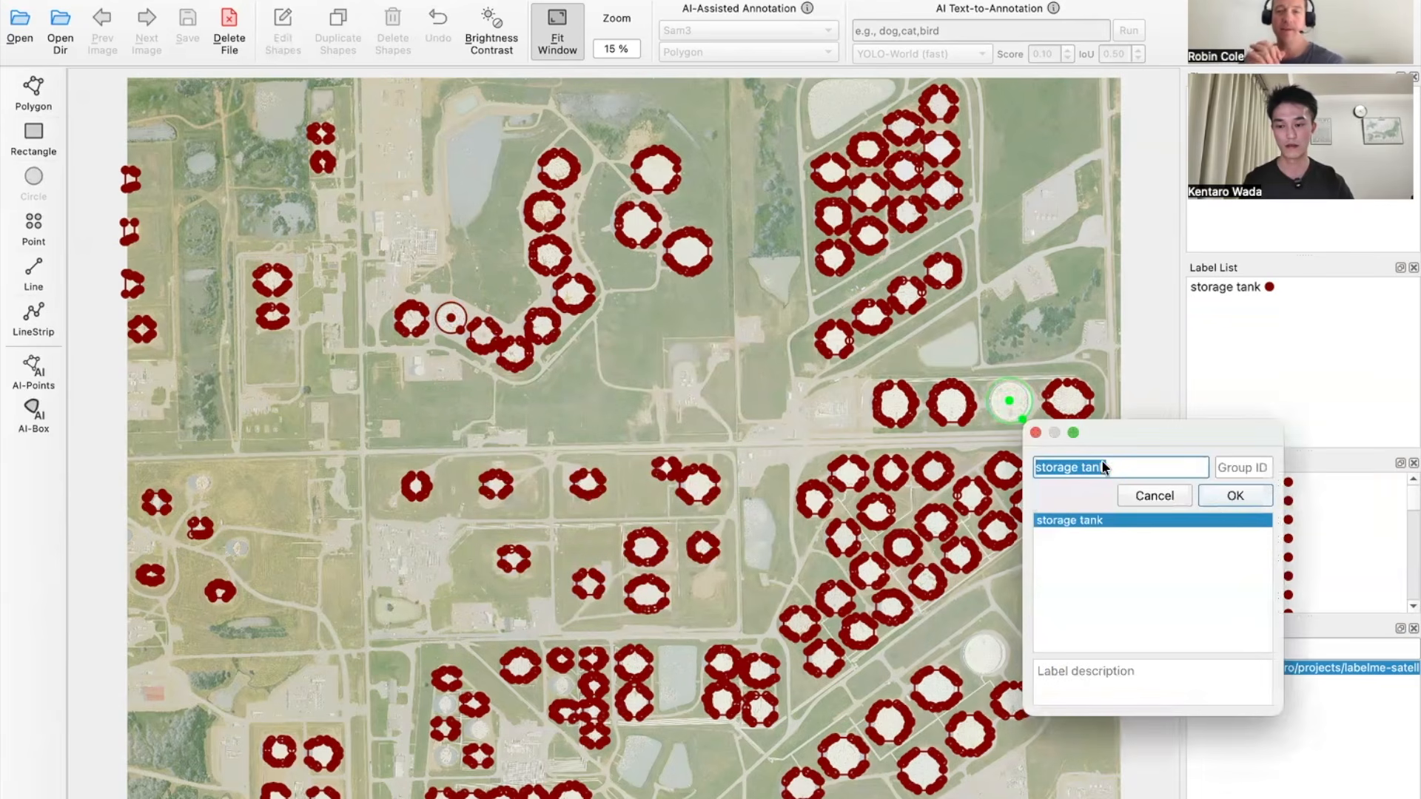
pyautogui.click(1235, 493)
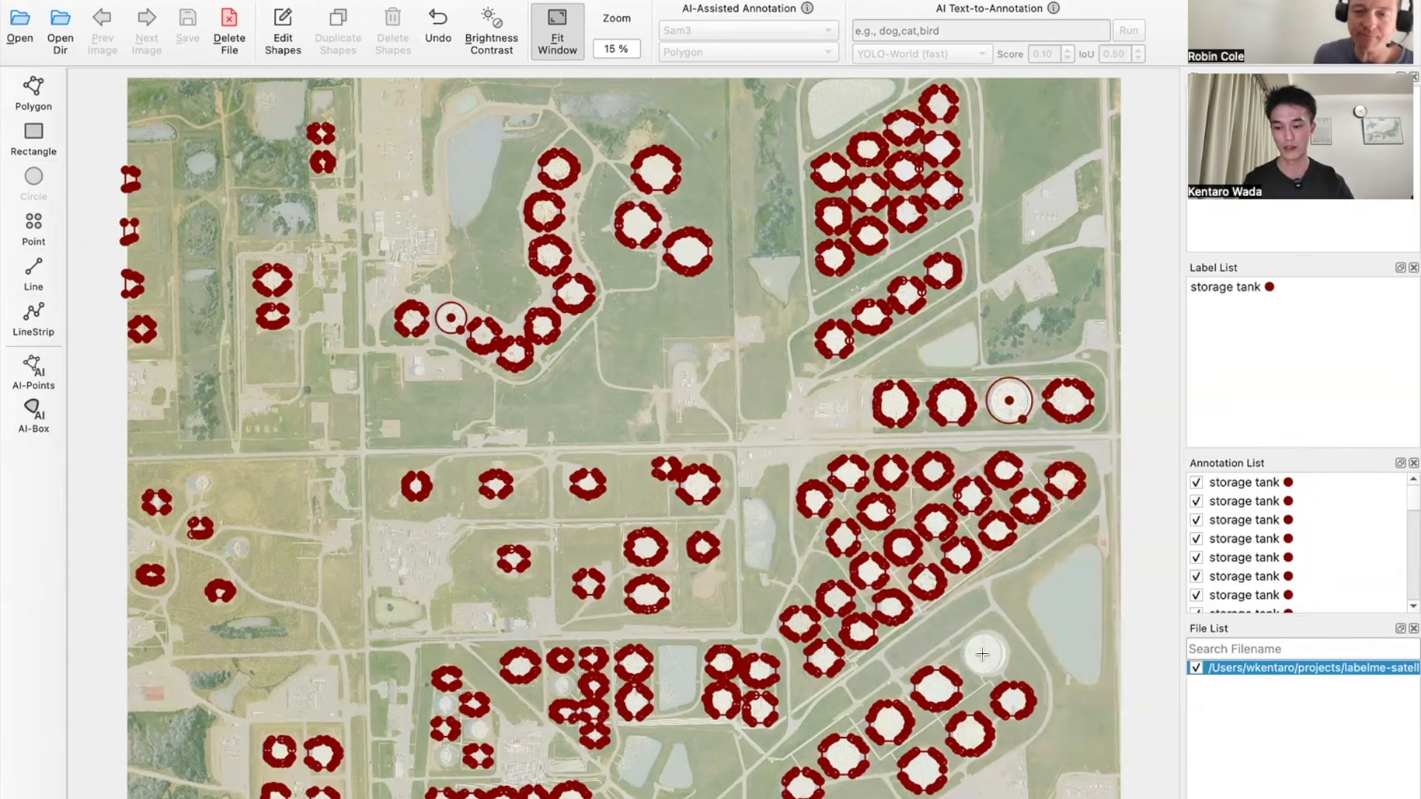
pyautogui.click(982, 654)
pyautogui.click(997, 668)
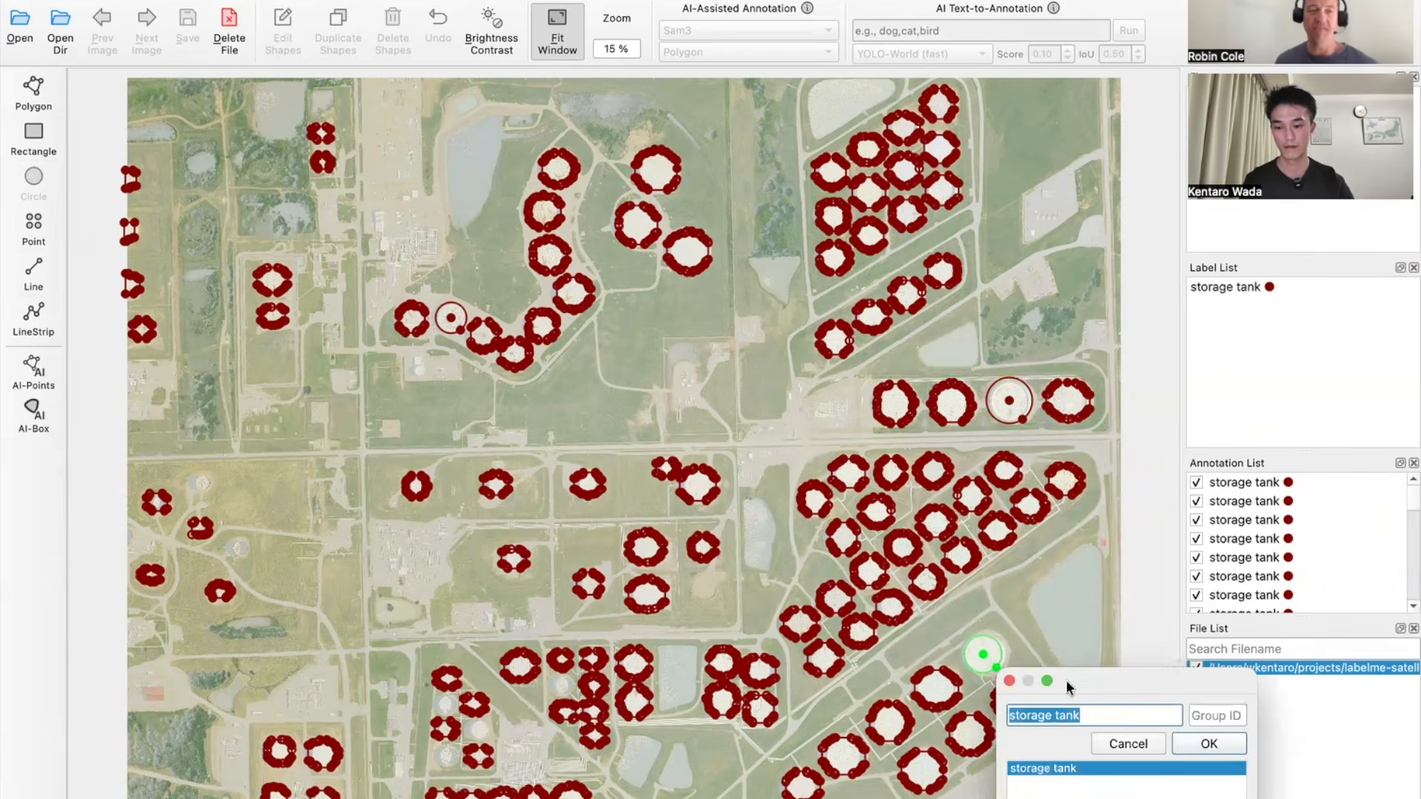
pyautogui.click(1185, 738)
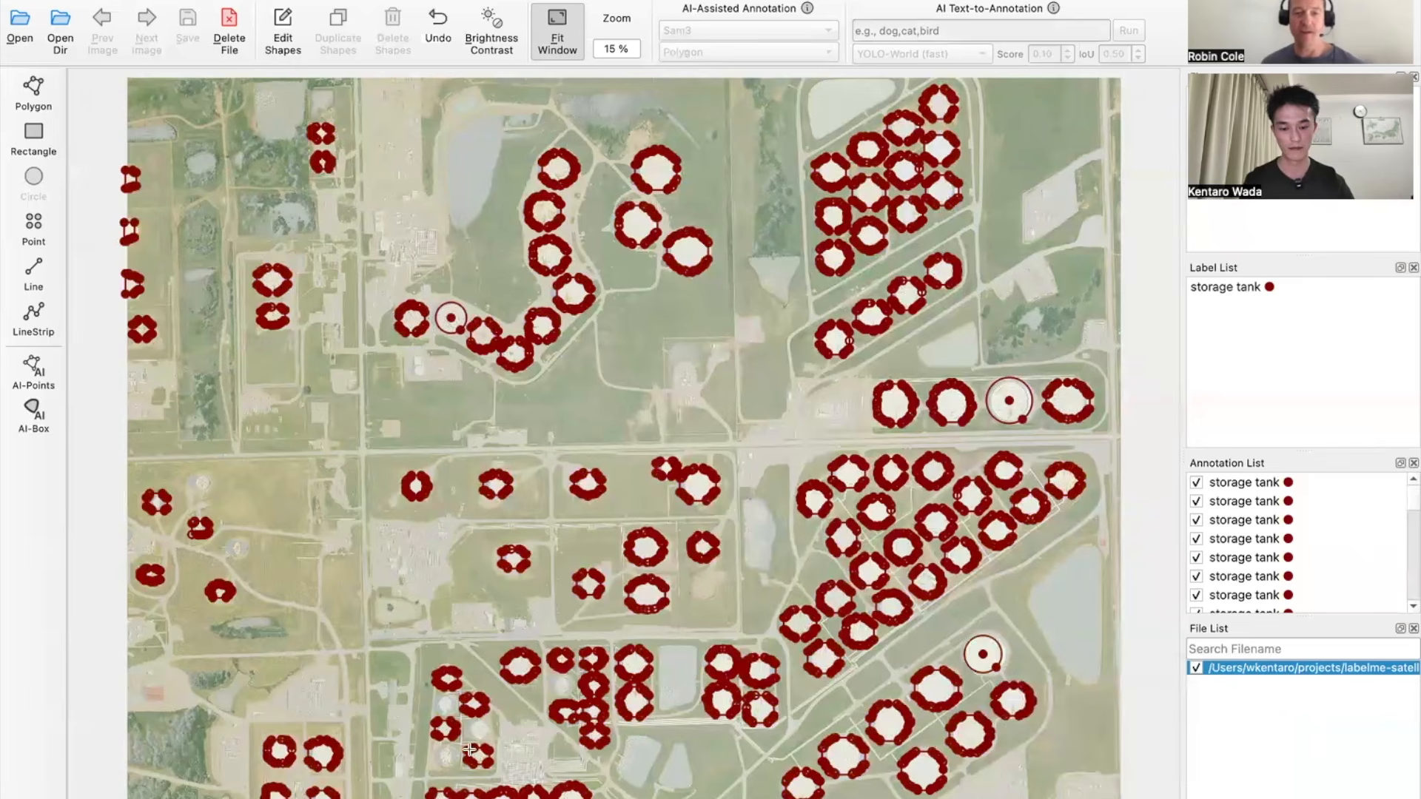
# Circle the three unmarked small tanks in the lower-left tank cluster and label each "storage tank".
pyautogui.click(446, 704)
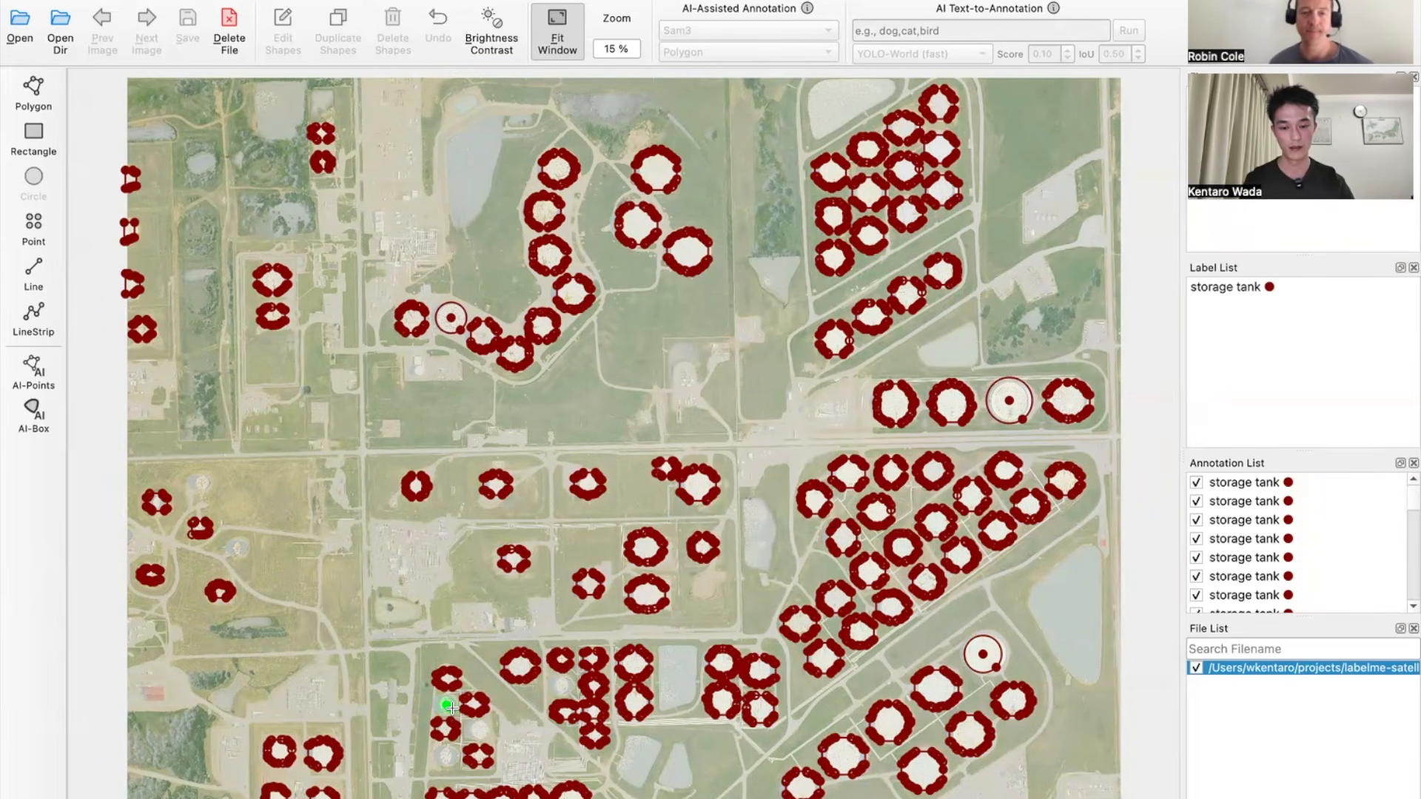
pyautogui.click(450, 708)
pyautogui.click(656, 784)
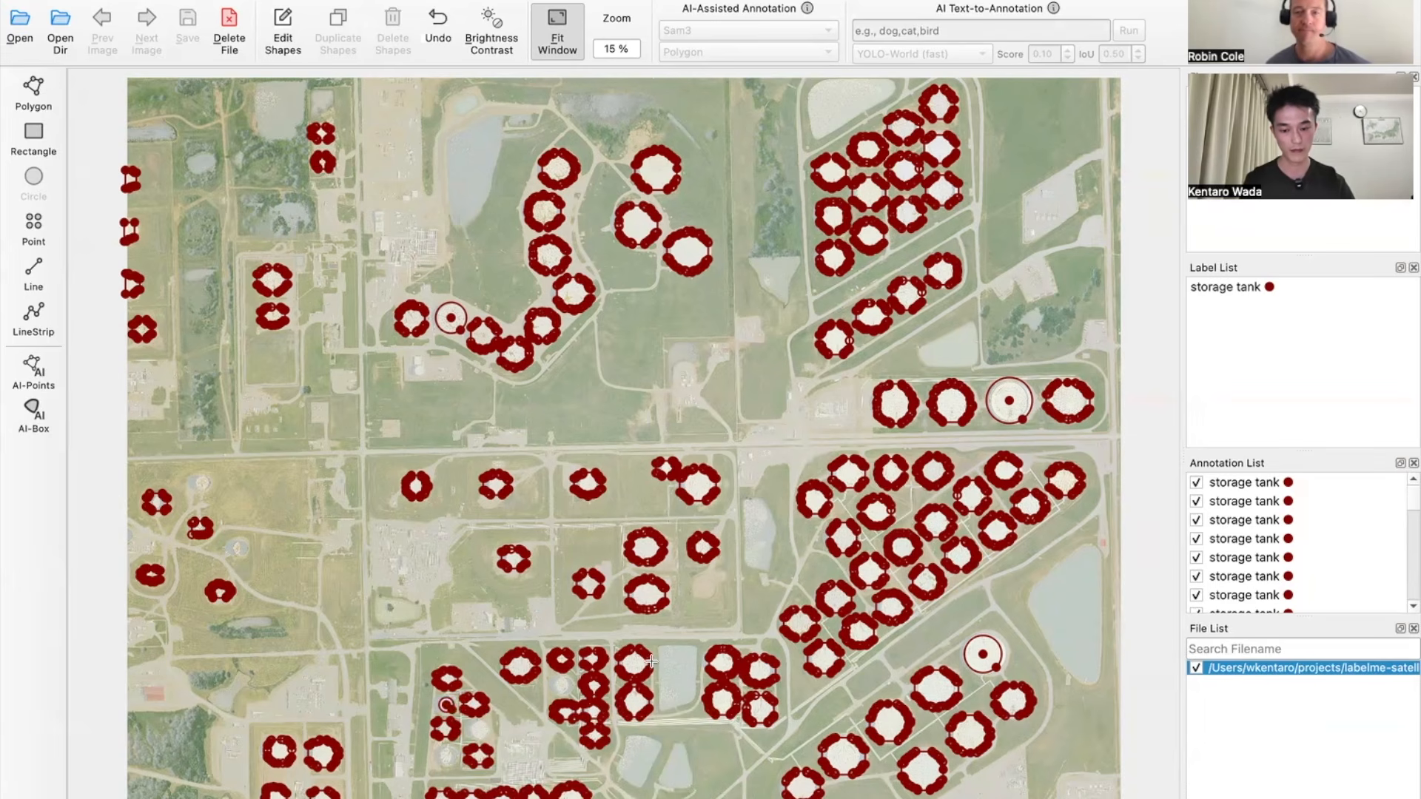
pyautogui.click(479, 729)
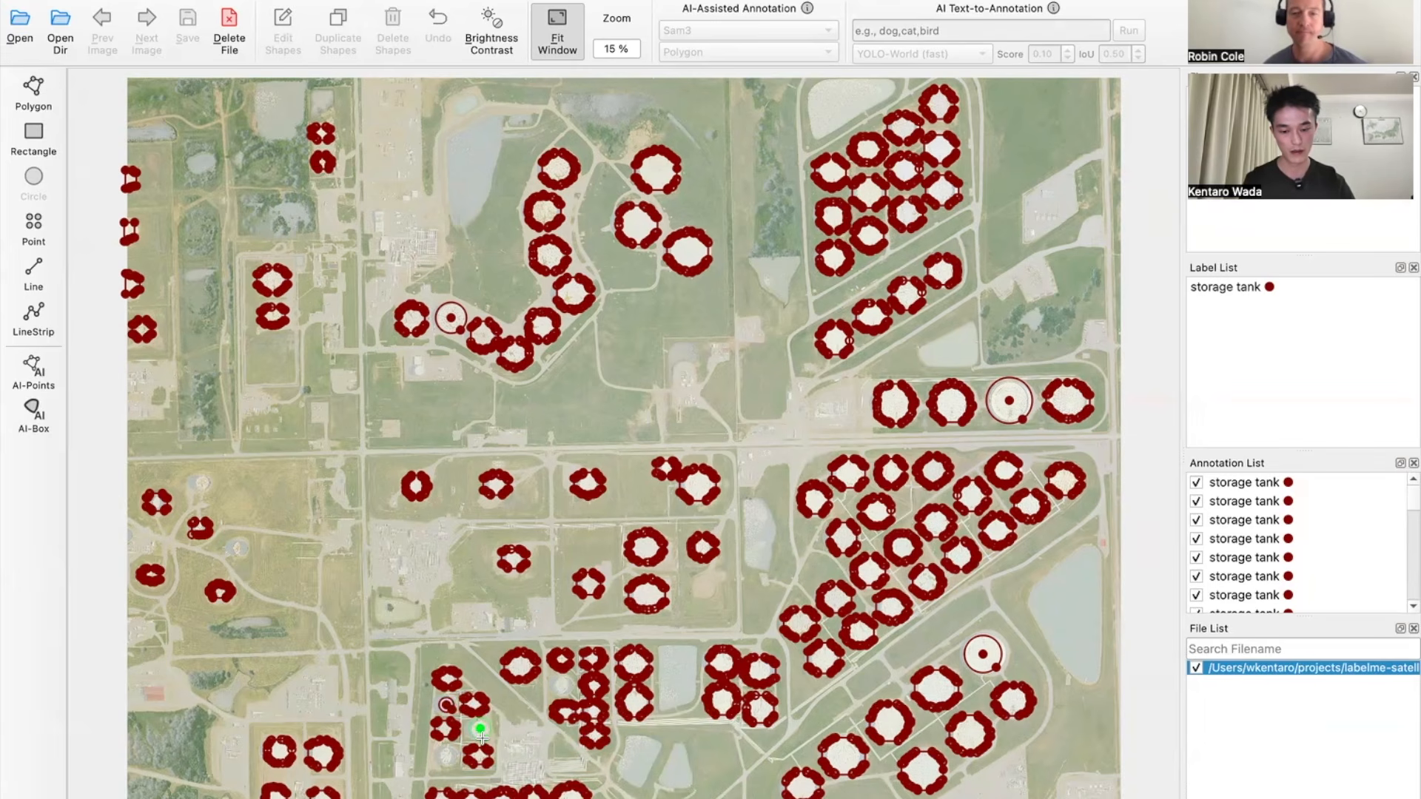
pyautogui.click(481, 737)
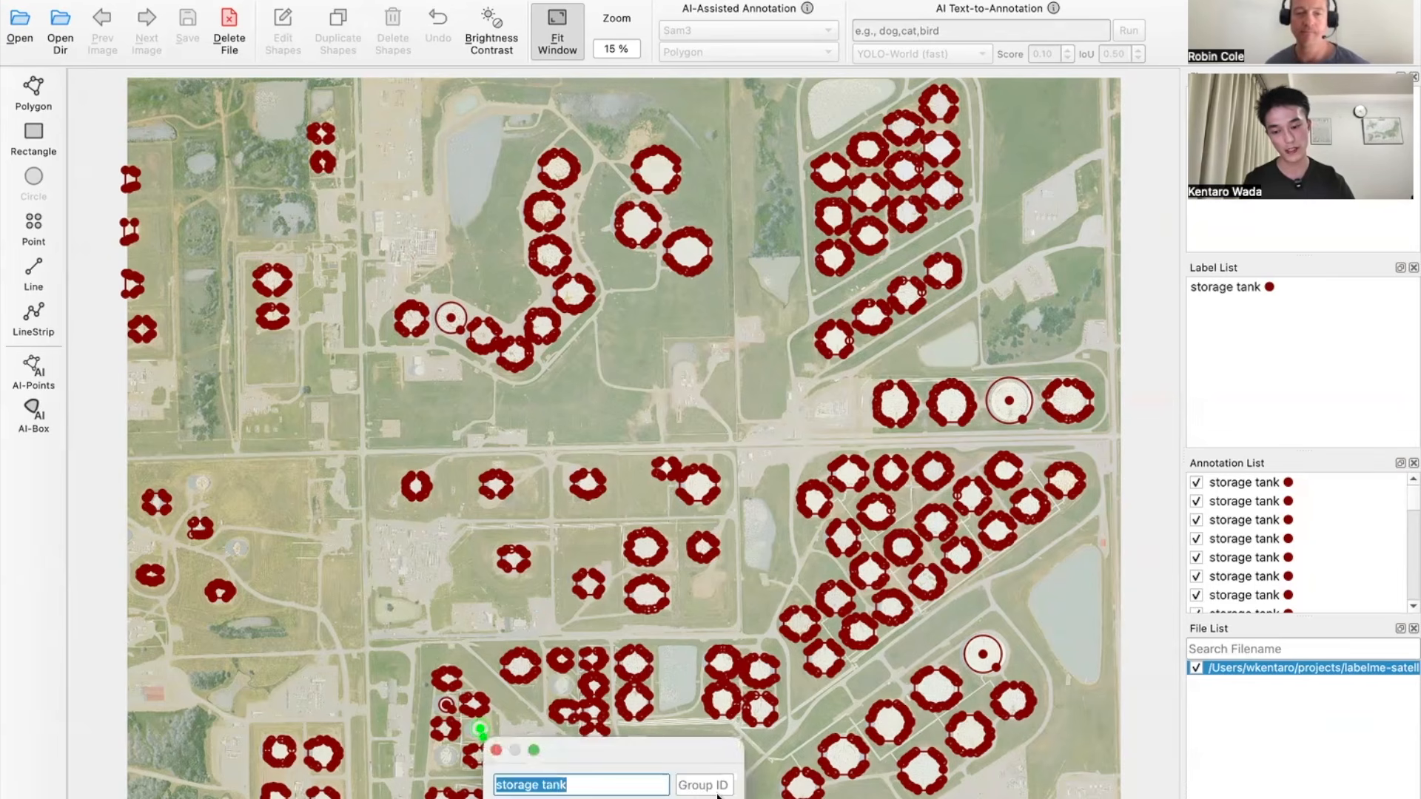
pyautogui.press('Return')
pyautogui.click(447, 756)
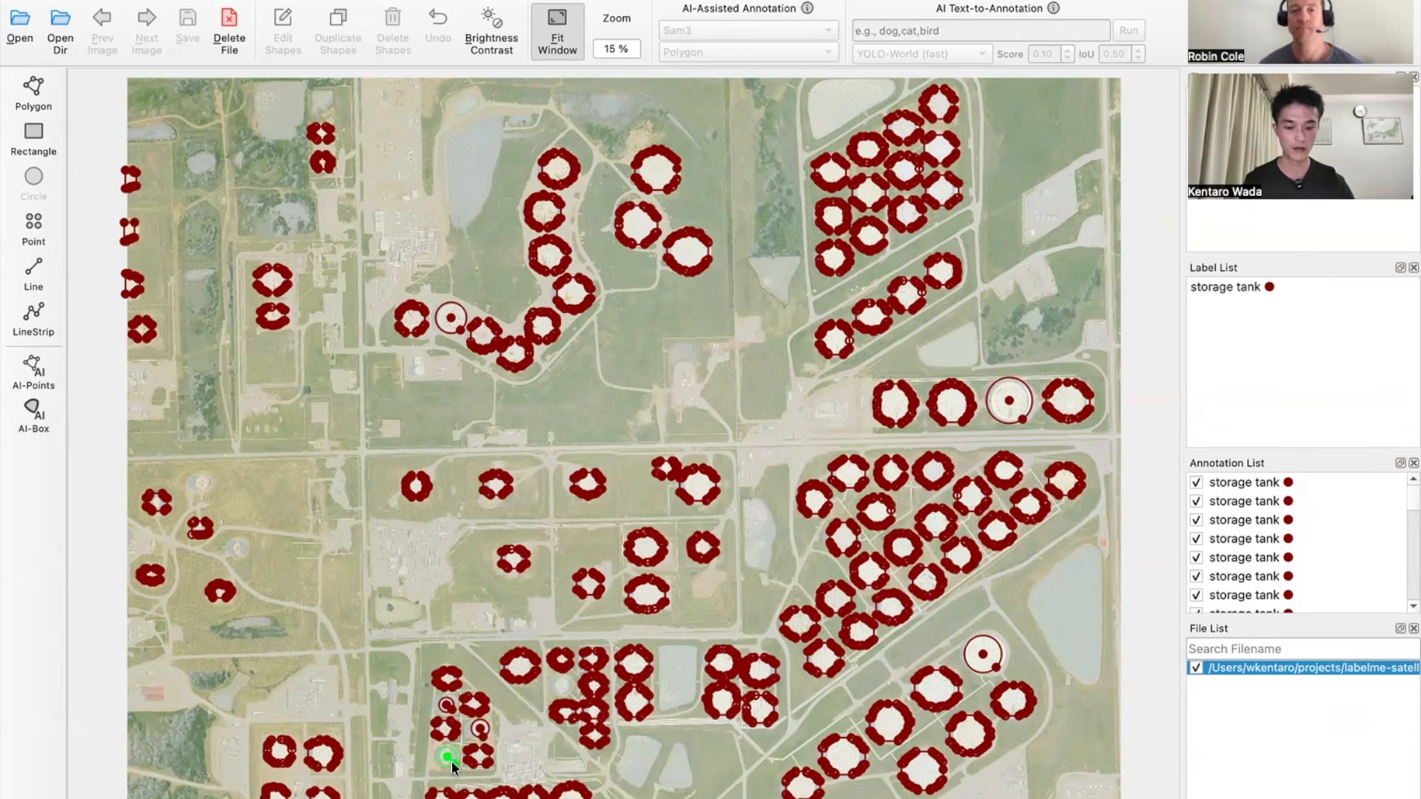
pyautogui.click(452, 764)
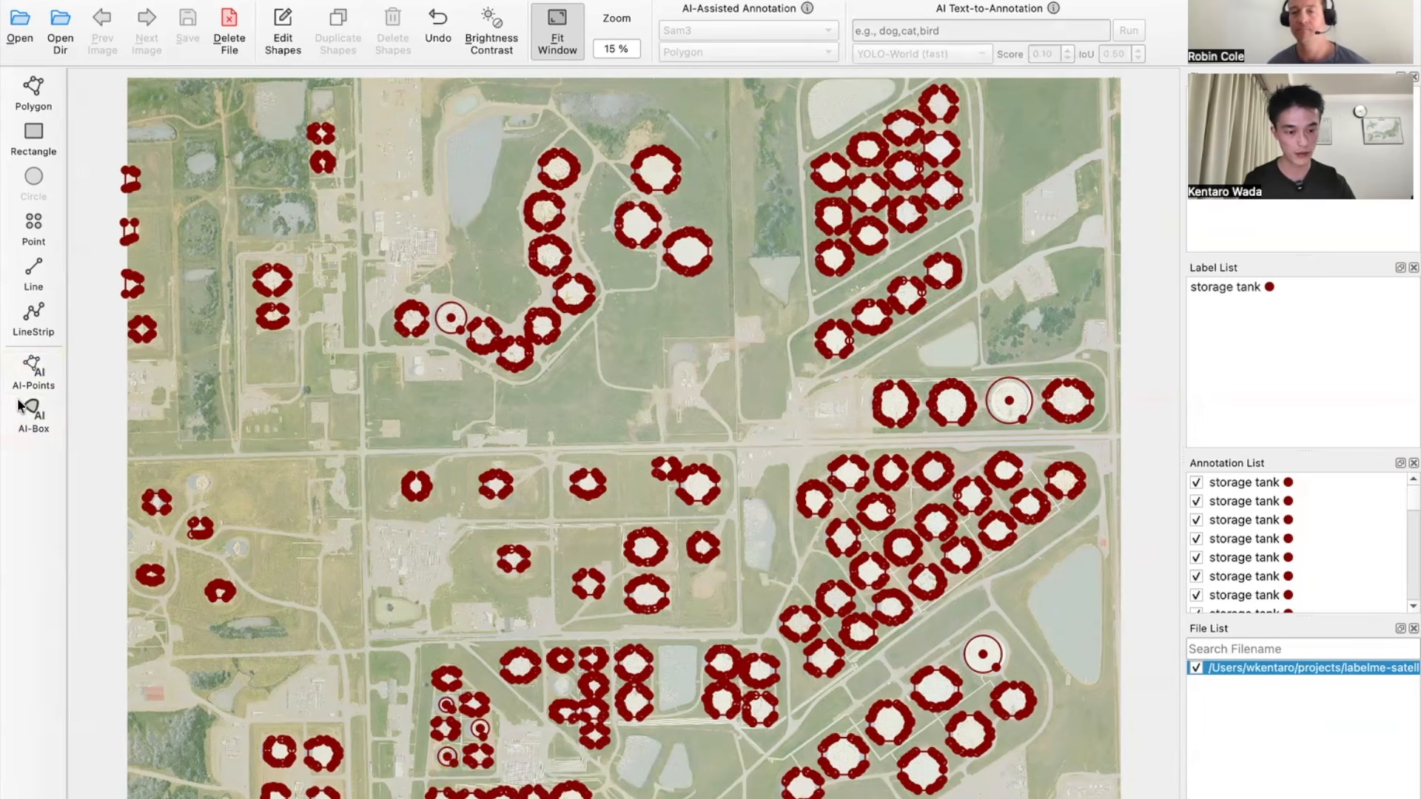
pyautogui.click(37, 373)
pyautogui.click(829, 417)
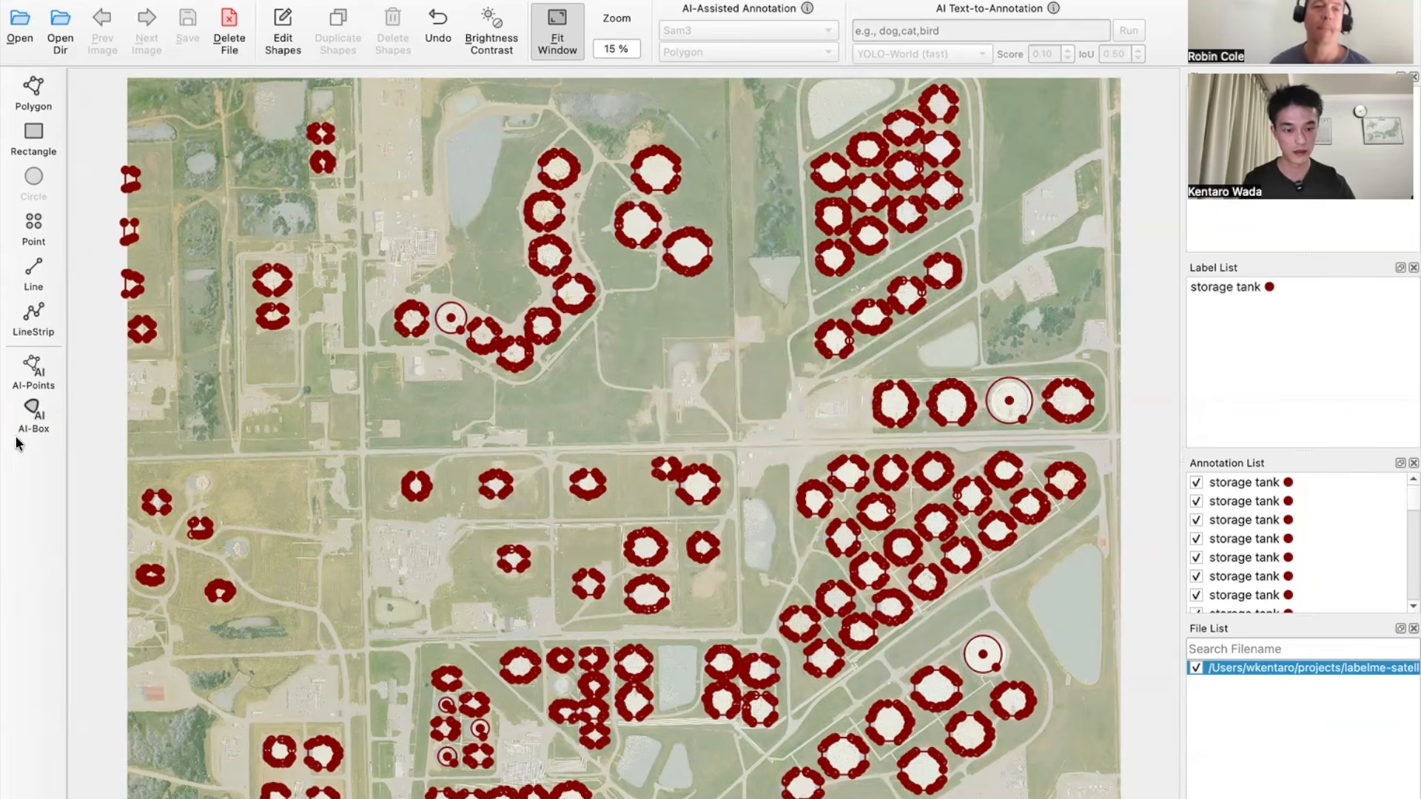
pyautogui.click(43, 104)
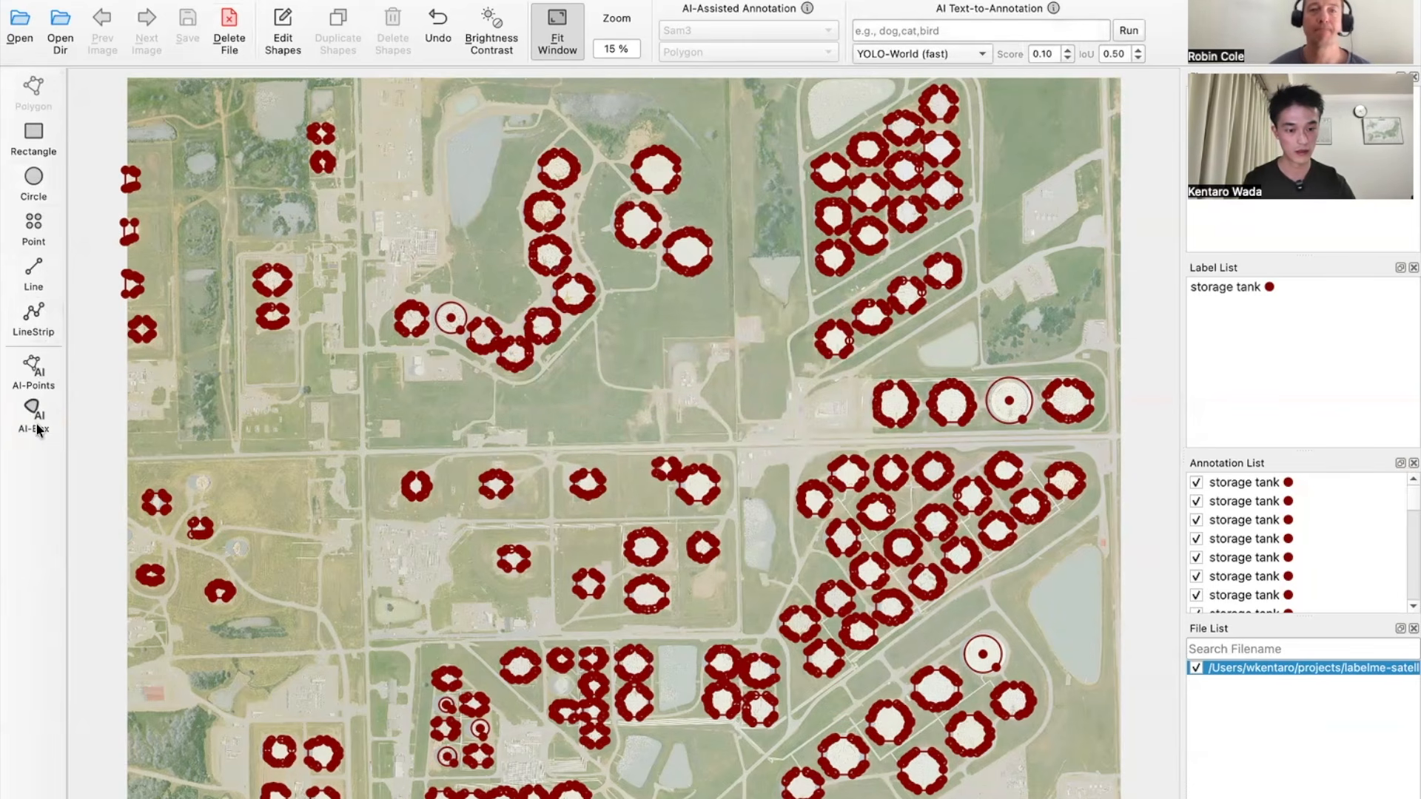
pyautogui.click(40, 370)
pyautogui.click(833, 419)
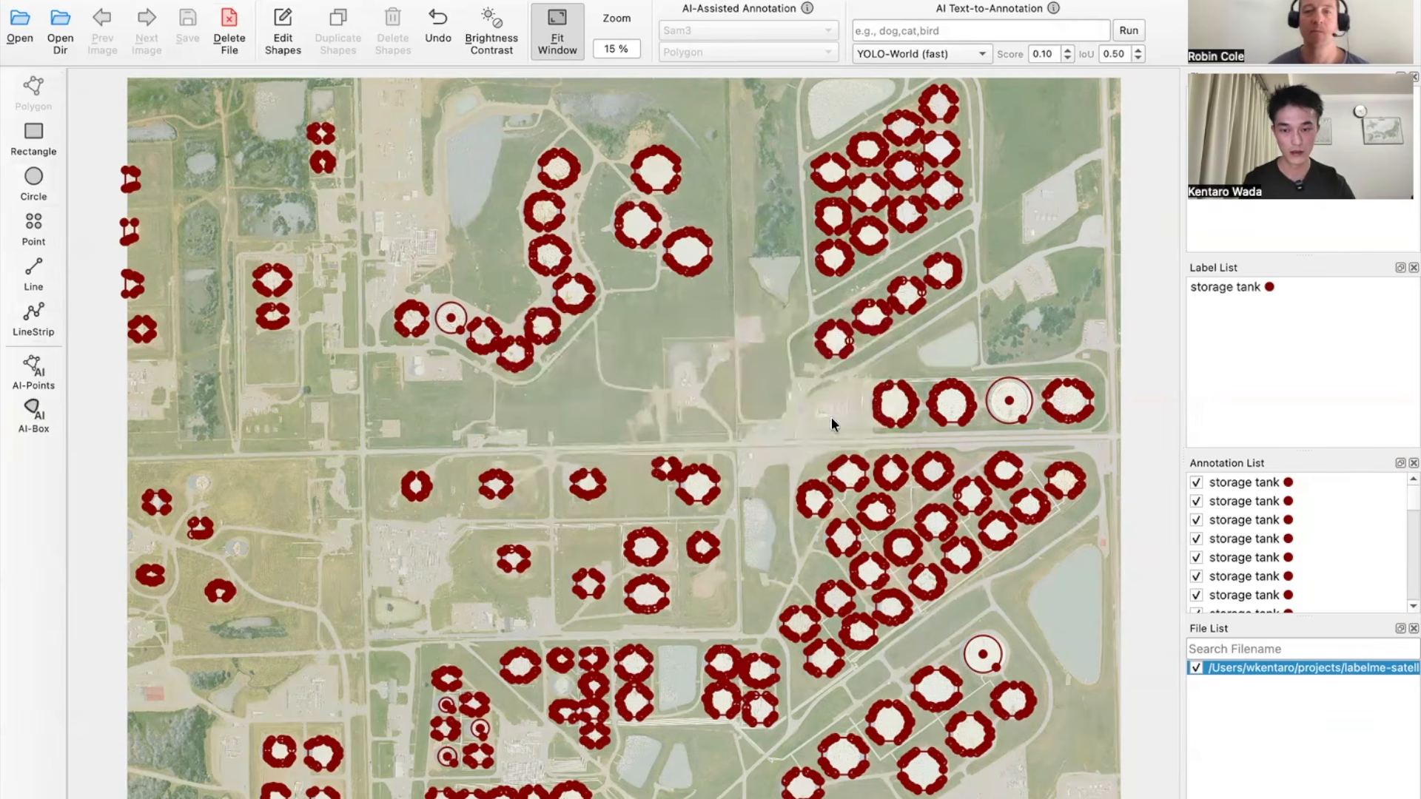
# Activate AI-Box and set the AI-assisted annotation model to Sam2 (balanced).
pyautogui.click(45, 423)
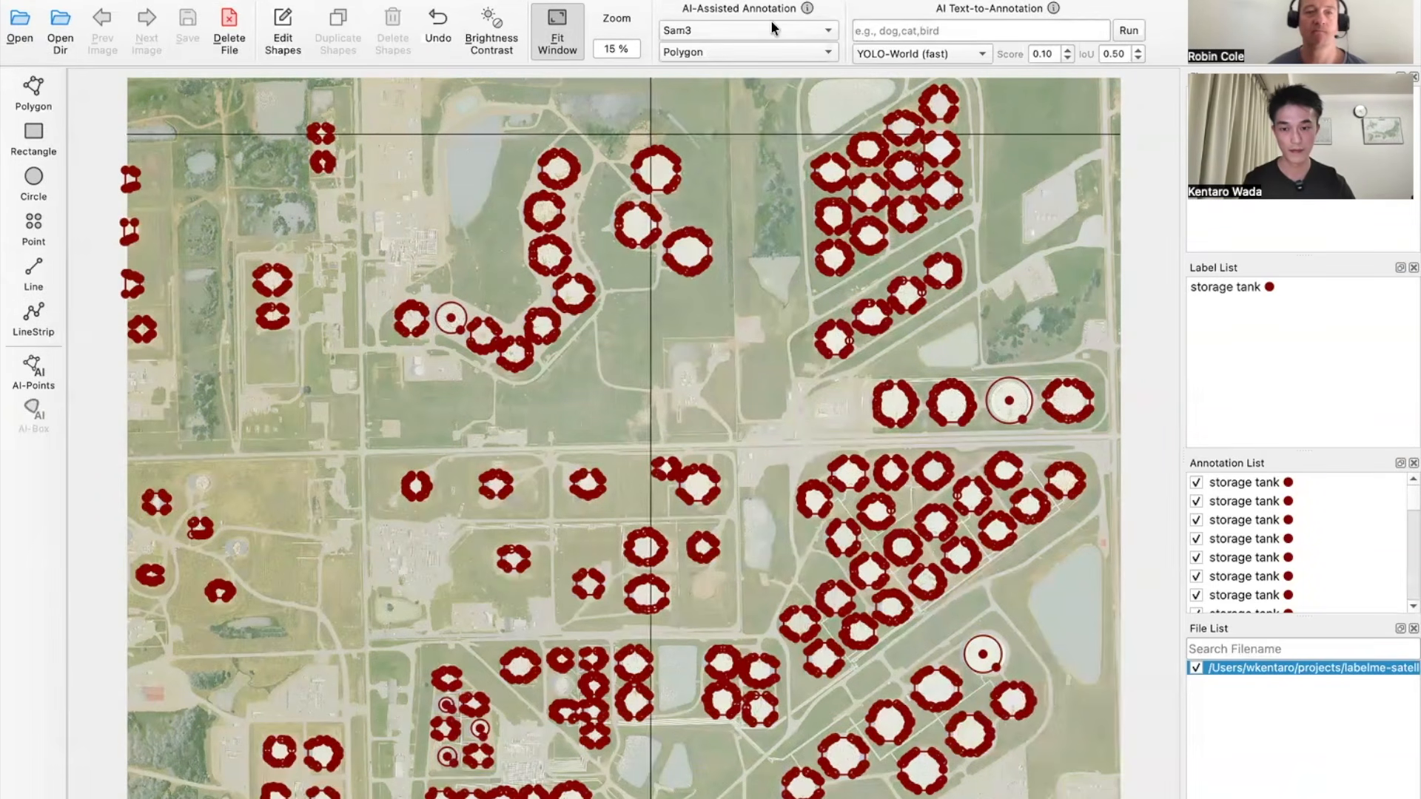
pyautogui.click(768, 29)
pyautogui.click(735, 76)
pyautogui.click(734, 41)
pyautogui.click(735, 31)
pyautogui.click(731, 96)
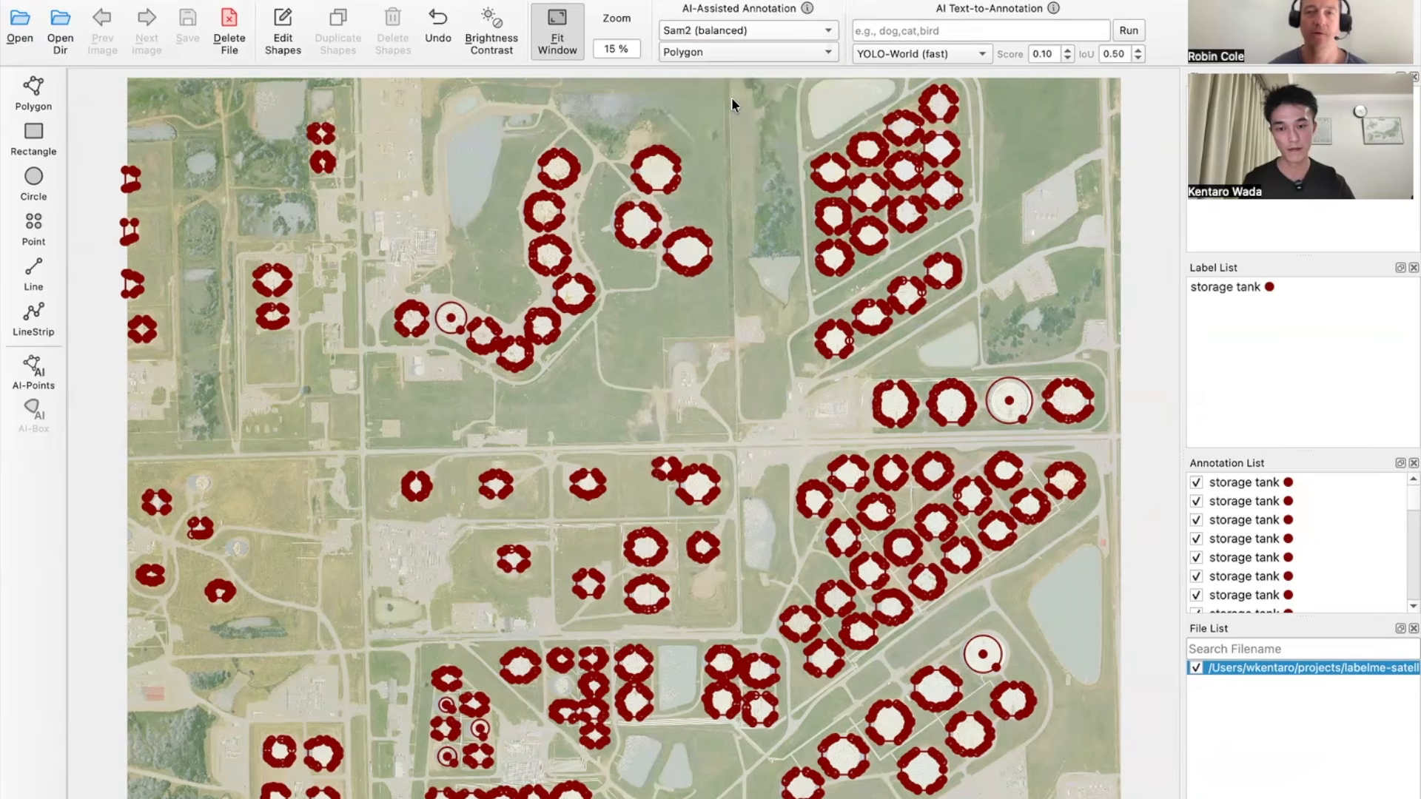
# Annotate the elongated pond in the image's upper left as a polygon using AI-Points and label it "pond".
pyautogui.click(47, 380)
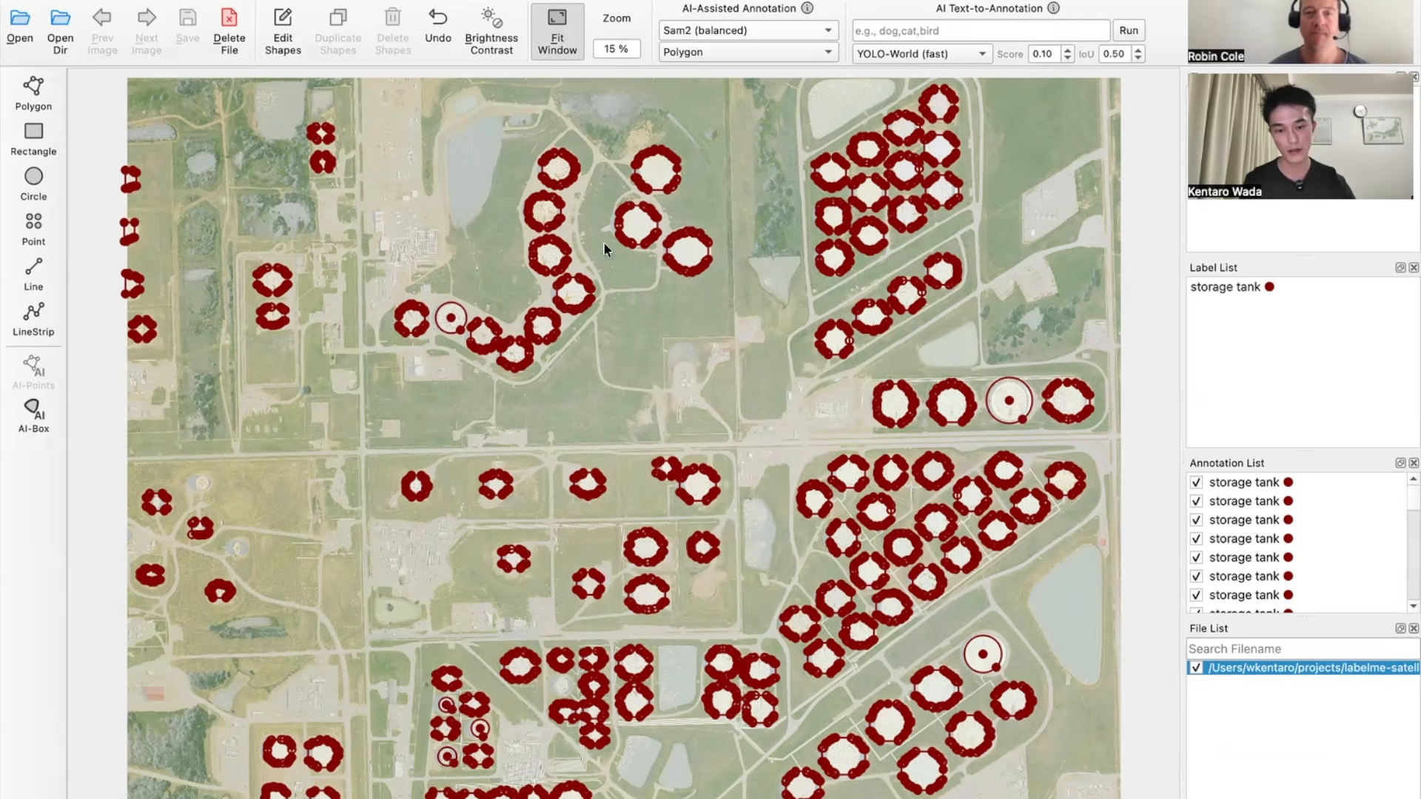
pyautogui.click(469, 167)
pyautogui.press('Return')
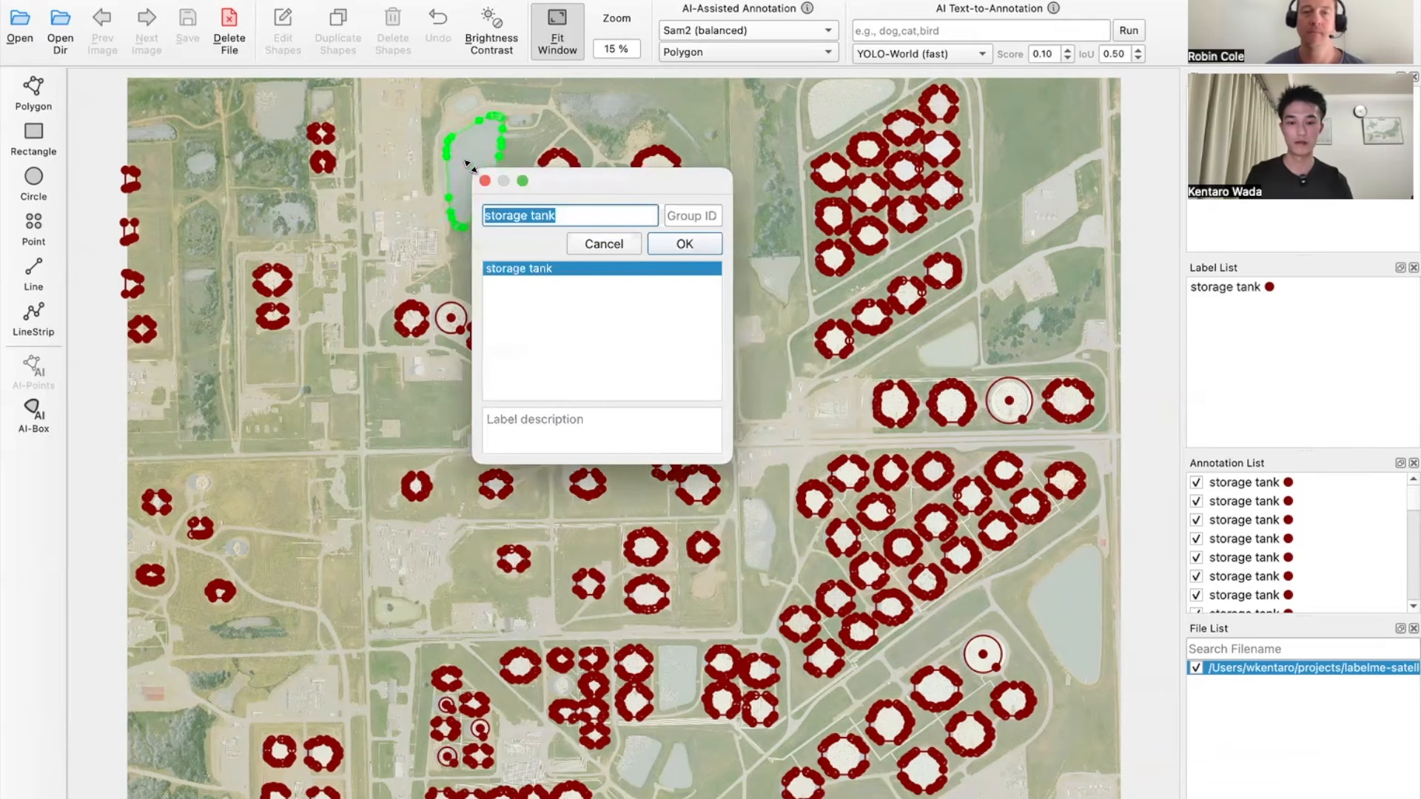
pyautogui.write('pond')
pyautogui.press('Return')
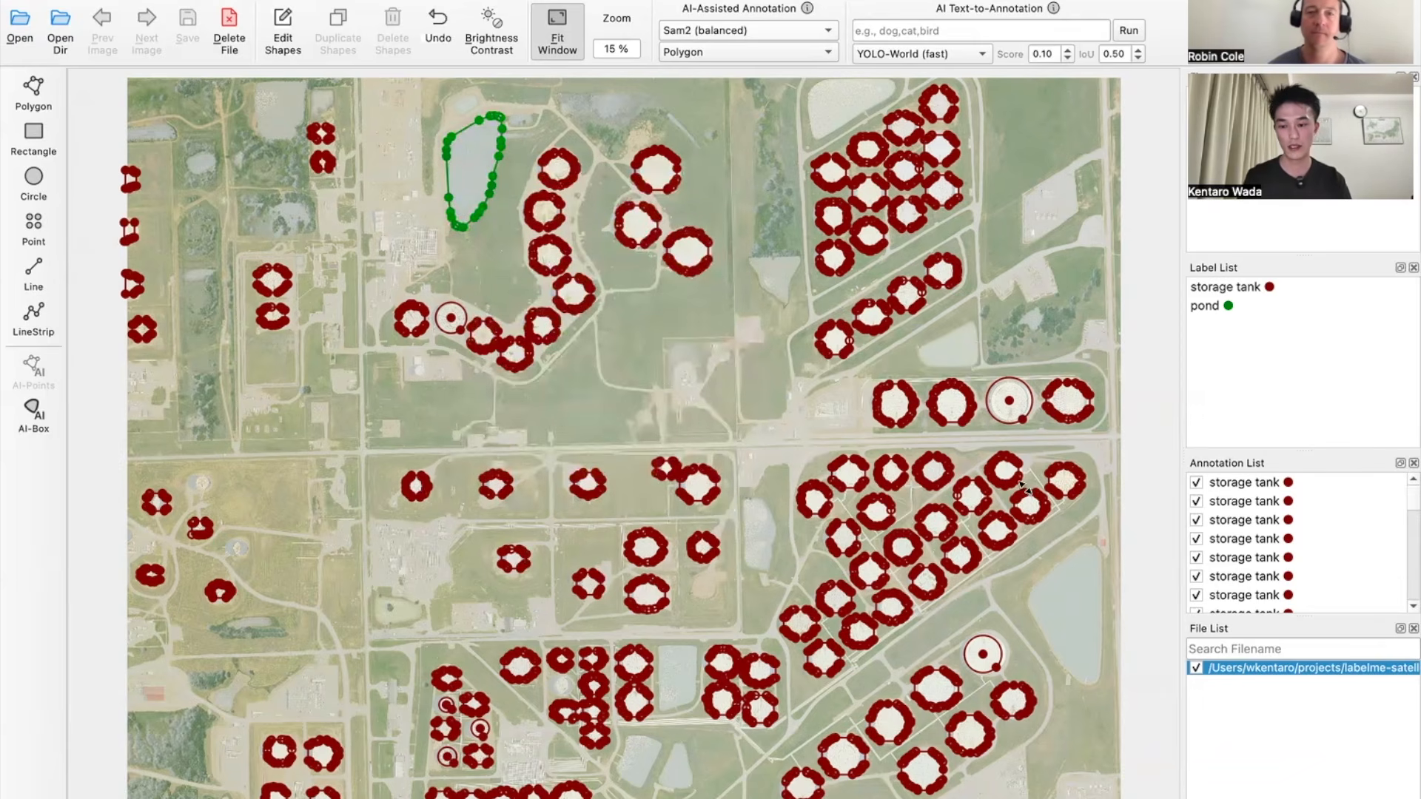
# Annotate the large pond near the image's right edge and the rectangular pond between the lower tank groups with AI-Points, labelling both "pond".
pyautogui.click(1055, 628)
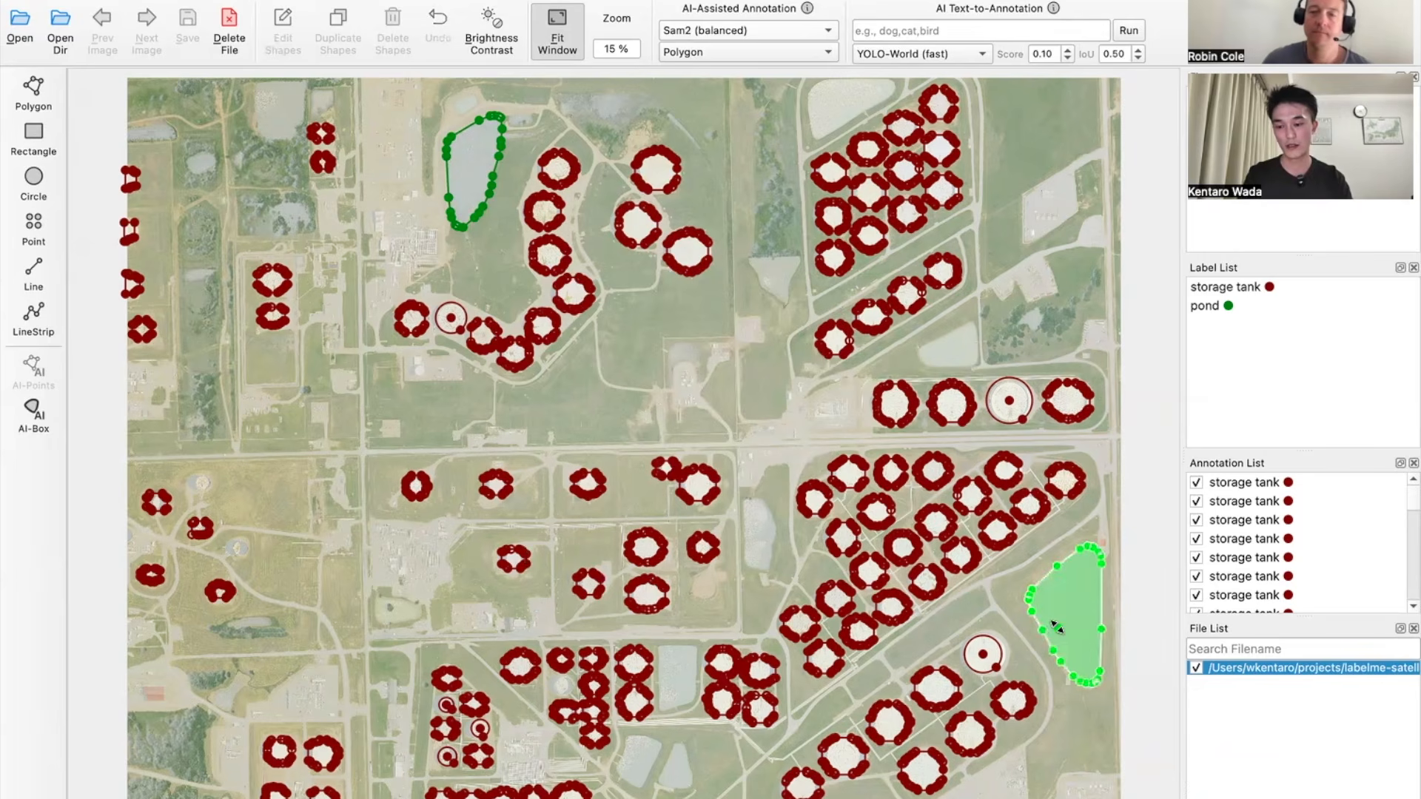
pyautogui.keyDown('ctrl'); pyautogui.click(1055, 627); pyautogui.keyUp('ctrl')
pyautogui.write('pond')
pyautogui.press('Return')
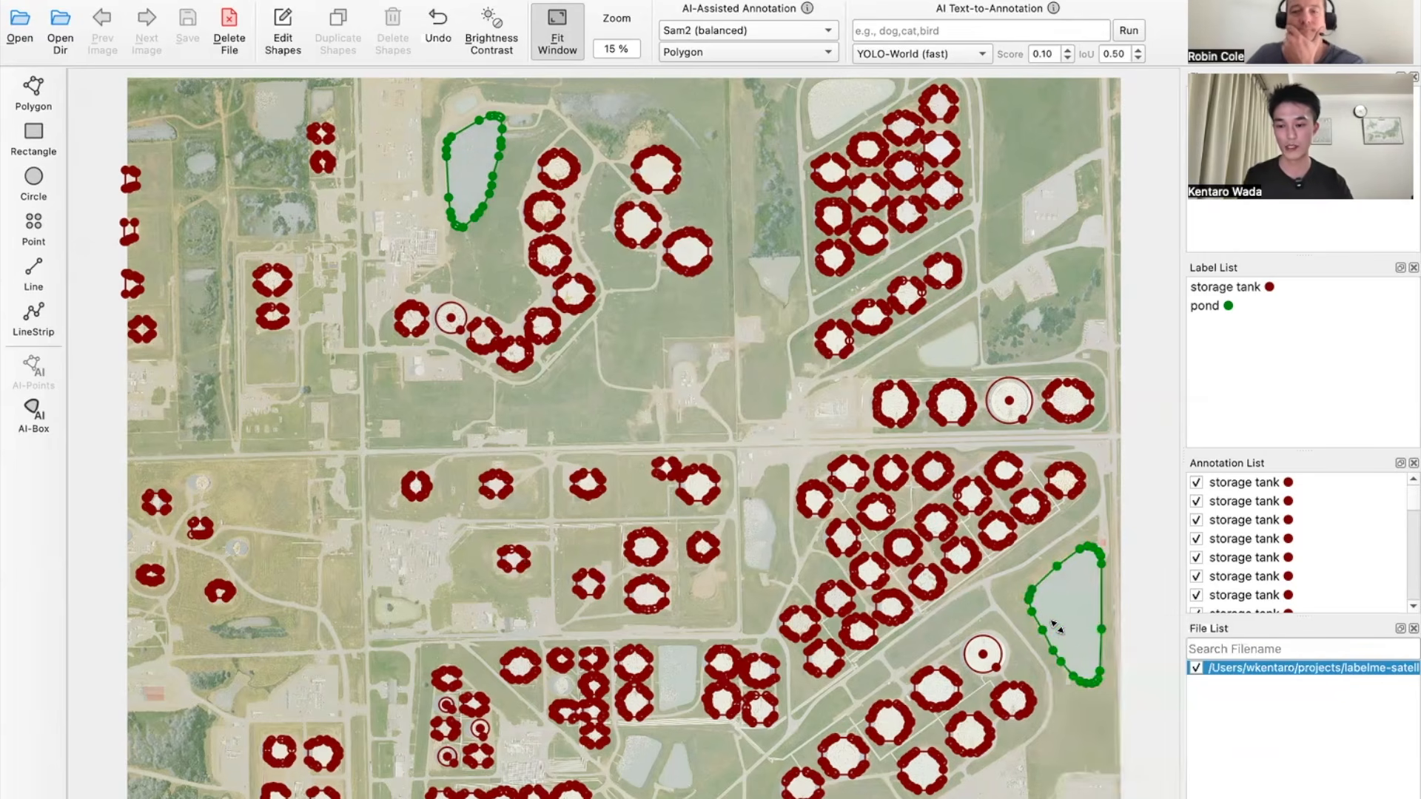
pyautogui.click(675, 669)
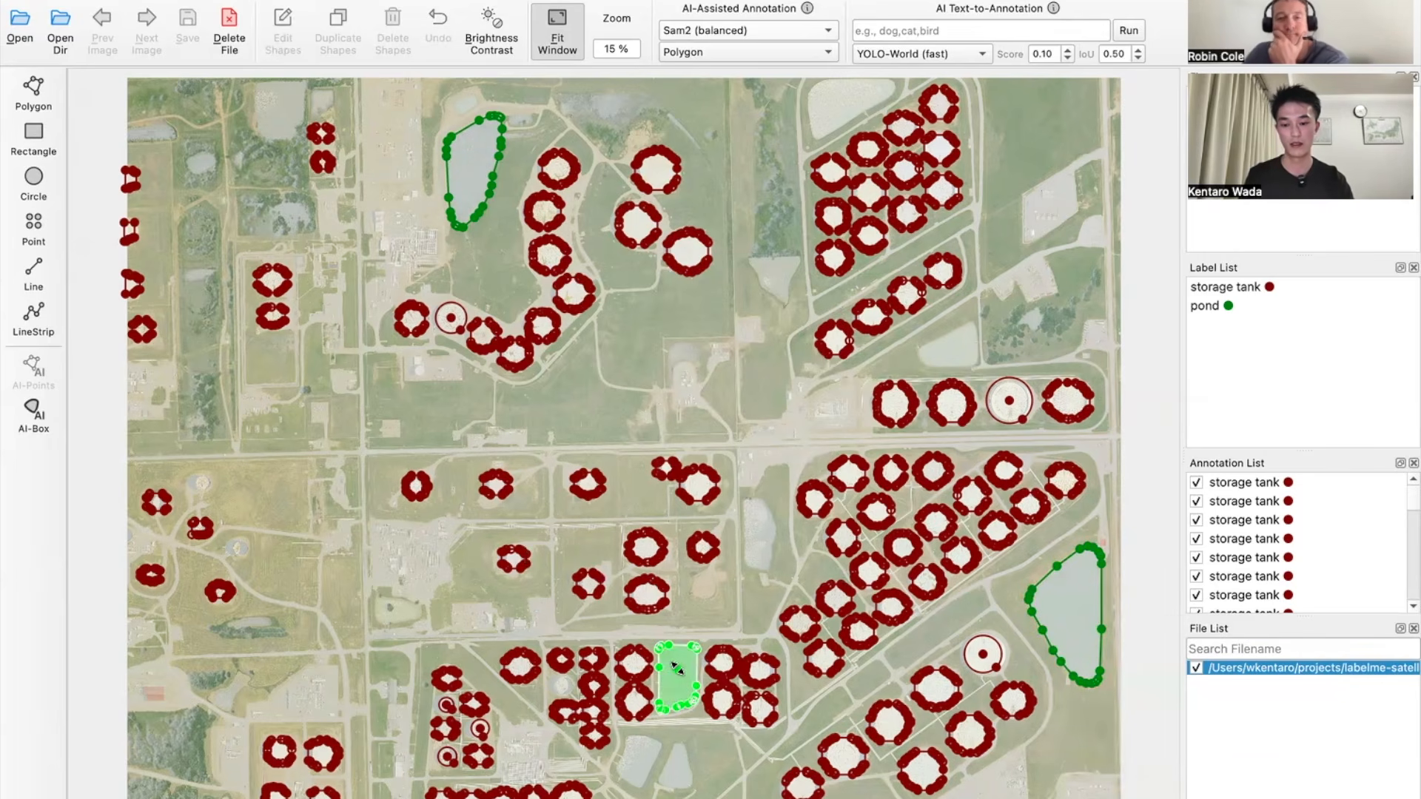
pyautogui.keyDown('ctrl'); pyautogui.click(676, 668); pyautogui.keyUp('ctrl')
pyautogui.write('pond')
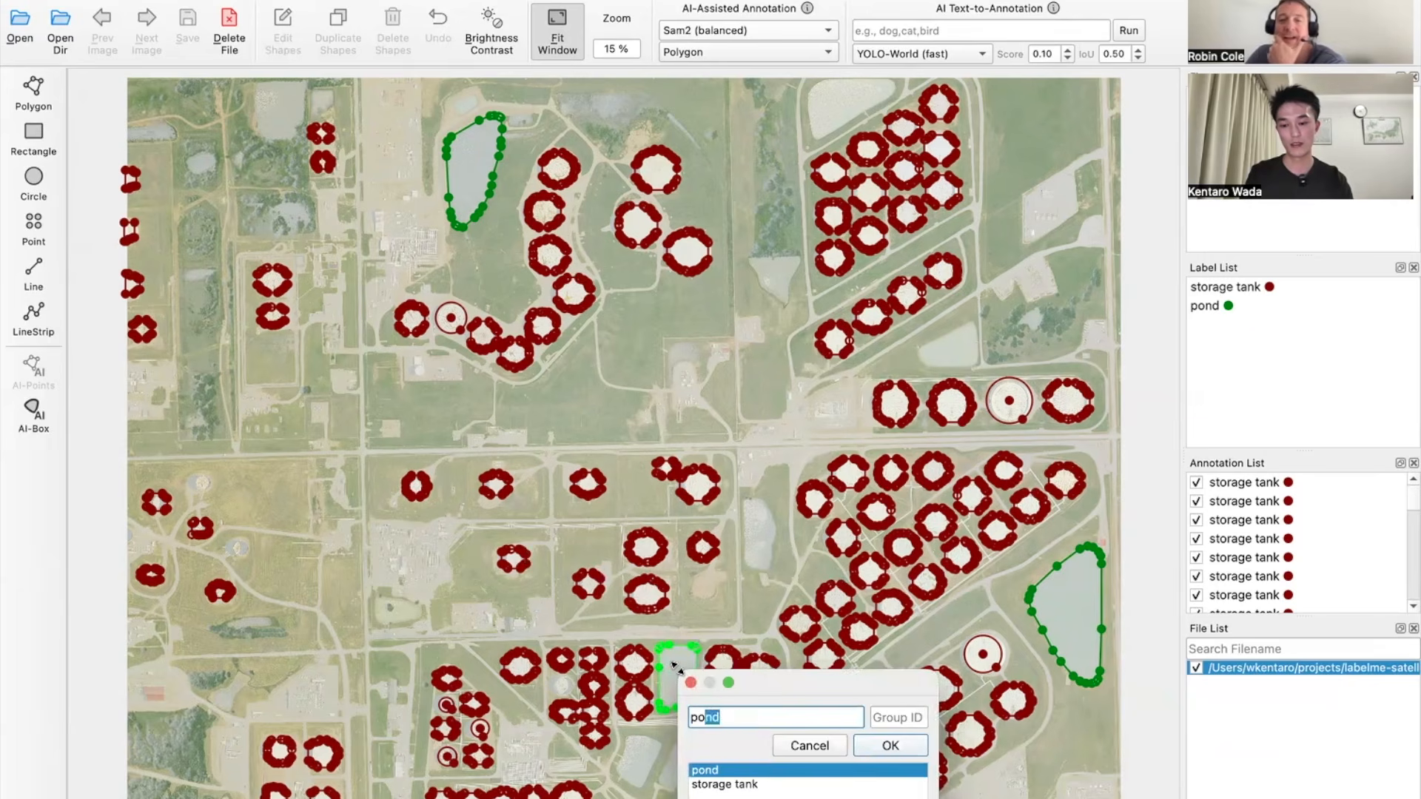
pyautogui.press('Return')
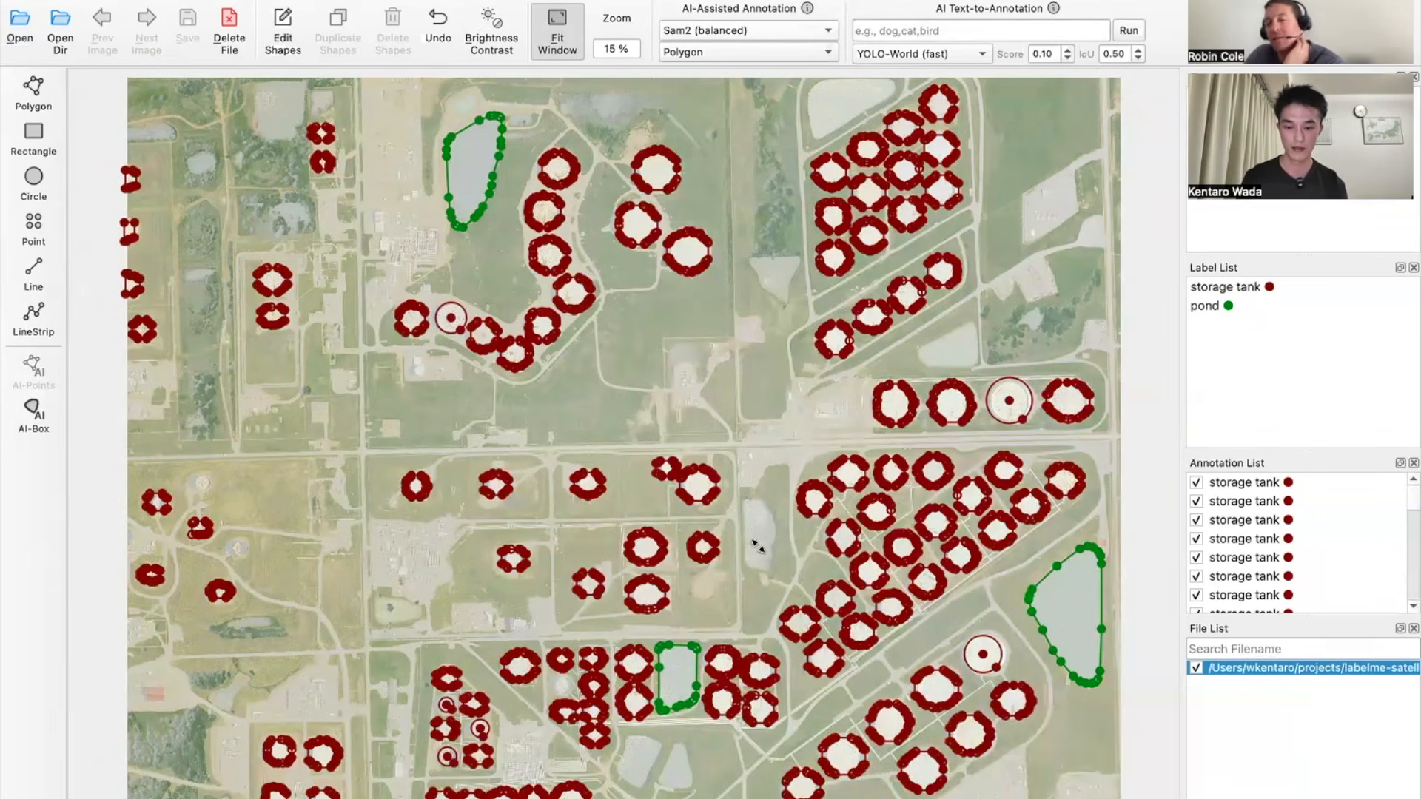
# Annotate the narrow pond near the image centre and the small pond below the rectangular one with AI-Points, labelling both "pond".
pyautogui.click(755, 531)
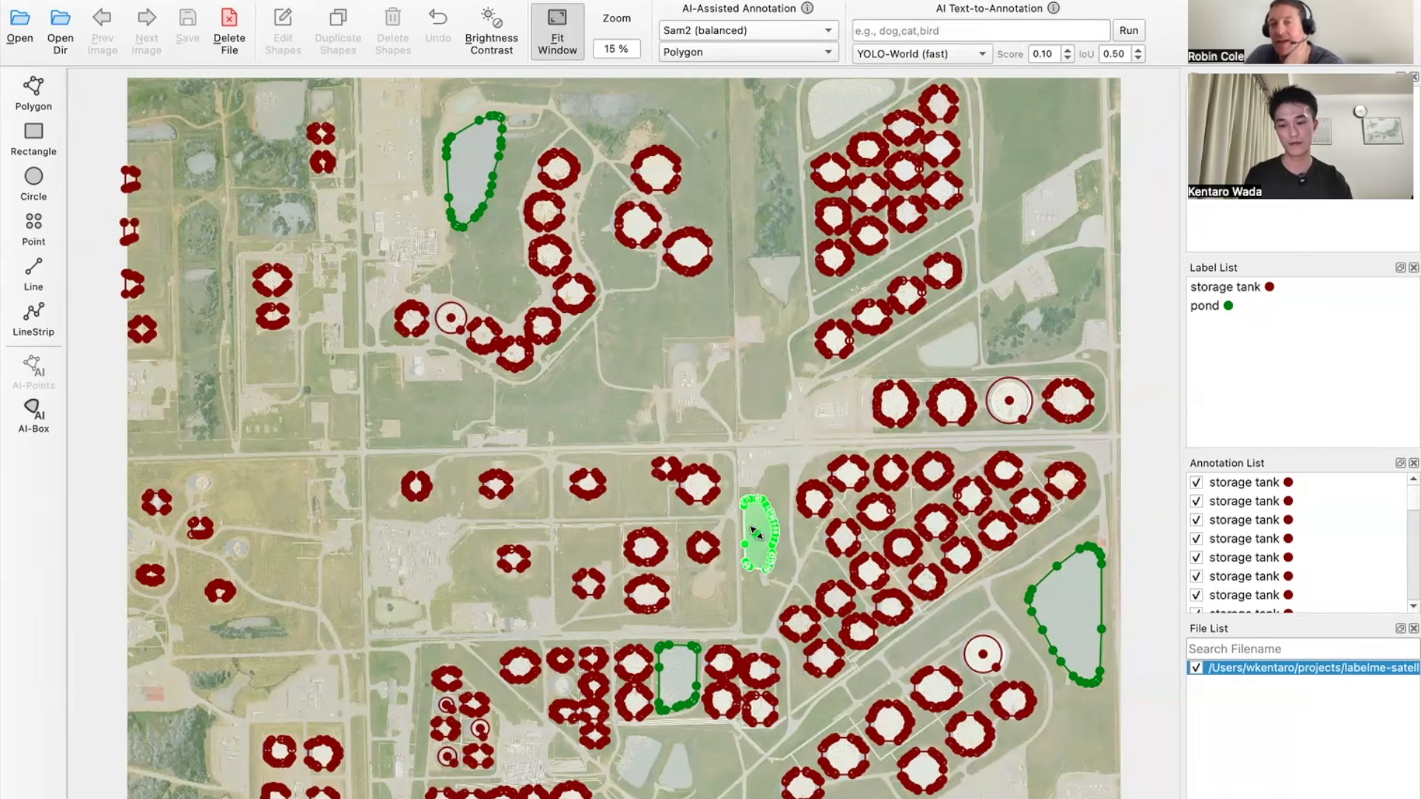
pyautogui.press('Return')
pyautogui.press('Return')
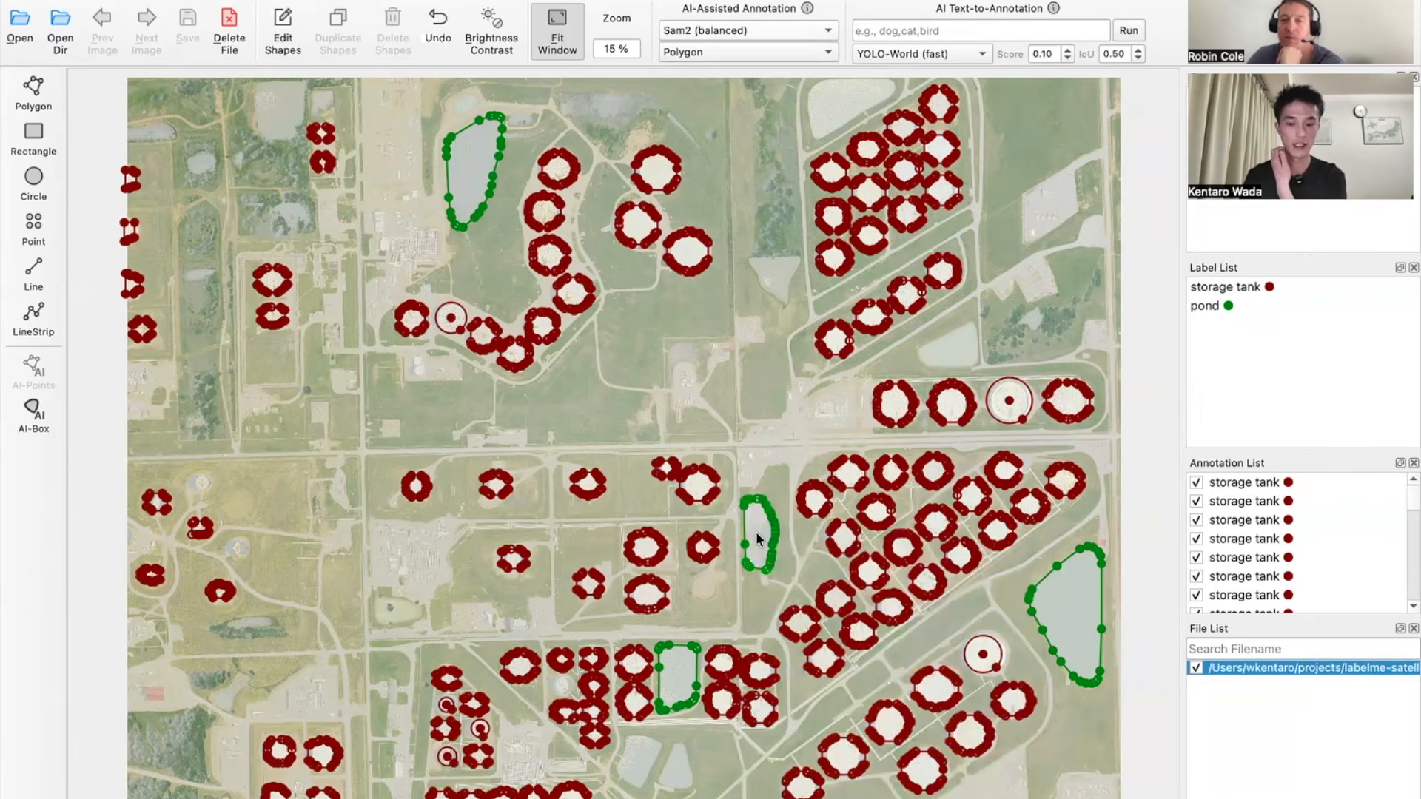
pyautogui.click(633, 761)
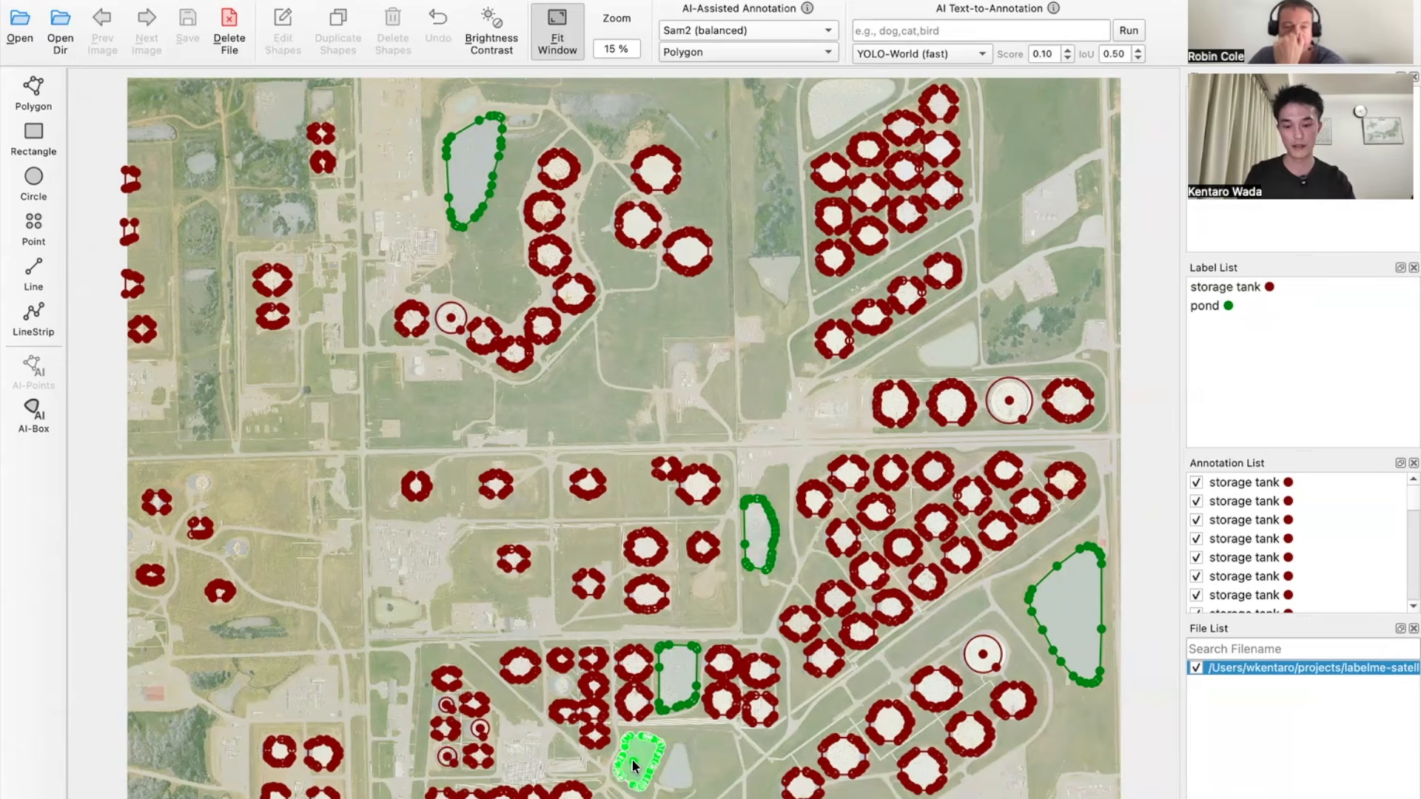
pyautogui.press('Return')
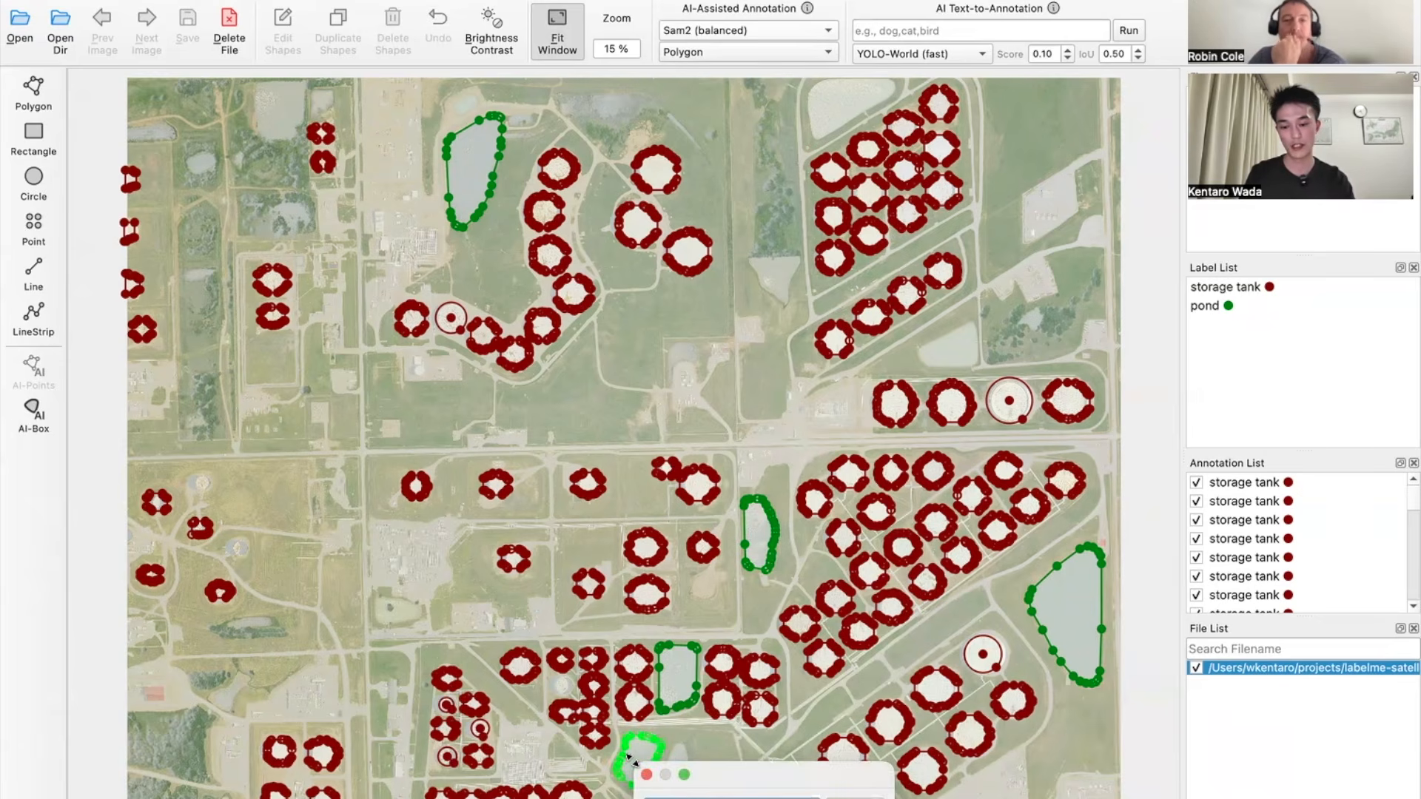
pyautogui.press('Return')
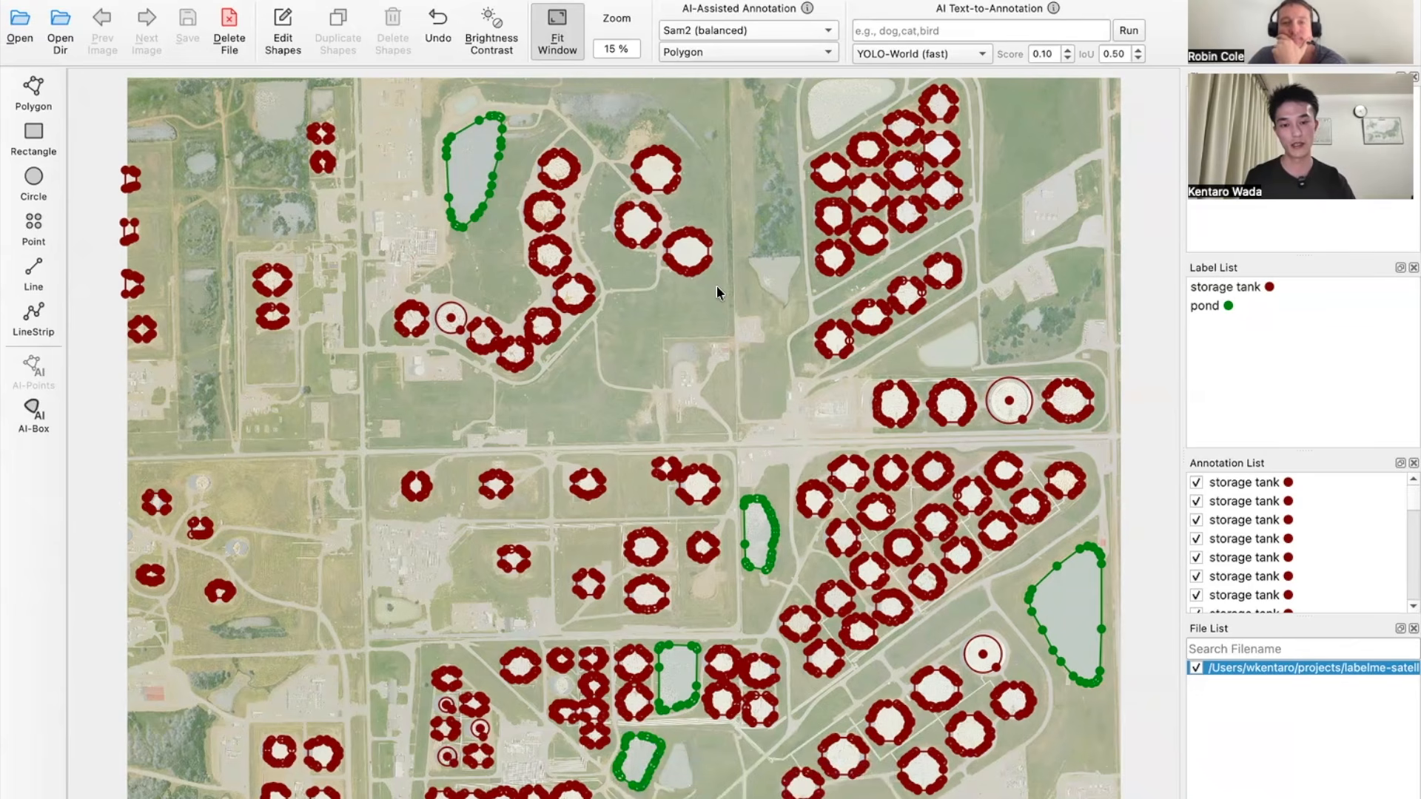
# Activate the Polygon tool and examine the model choices offered for AI text-to-annotation, keeping YOLO-World (fast) selected.
pyautogui.click(33, 93)
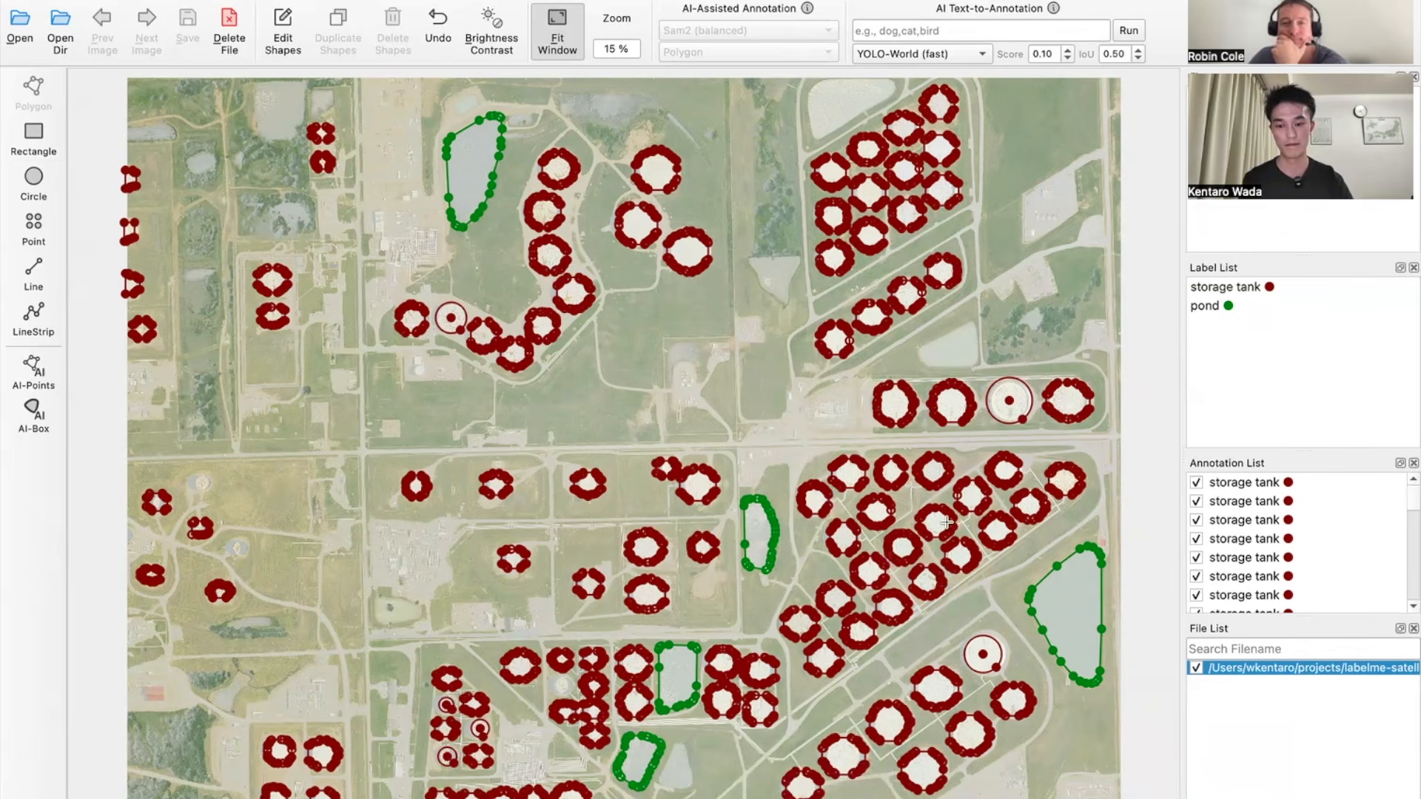
pyautogui.moveTo(756, 58)
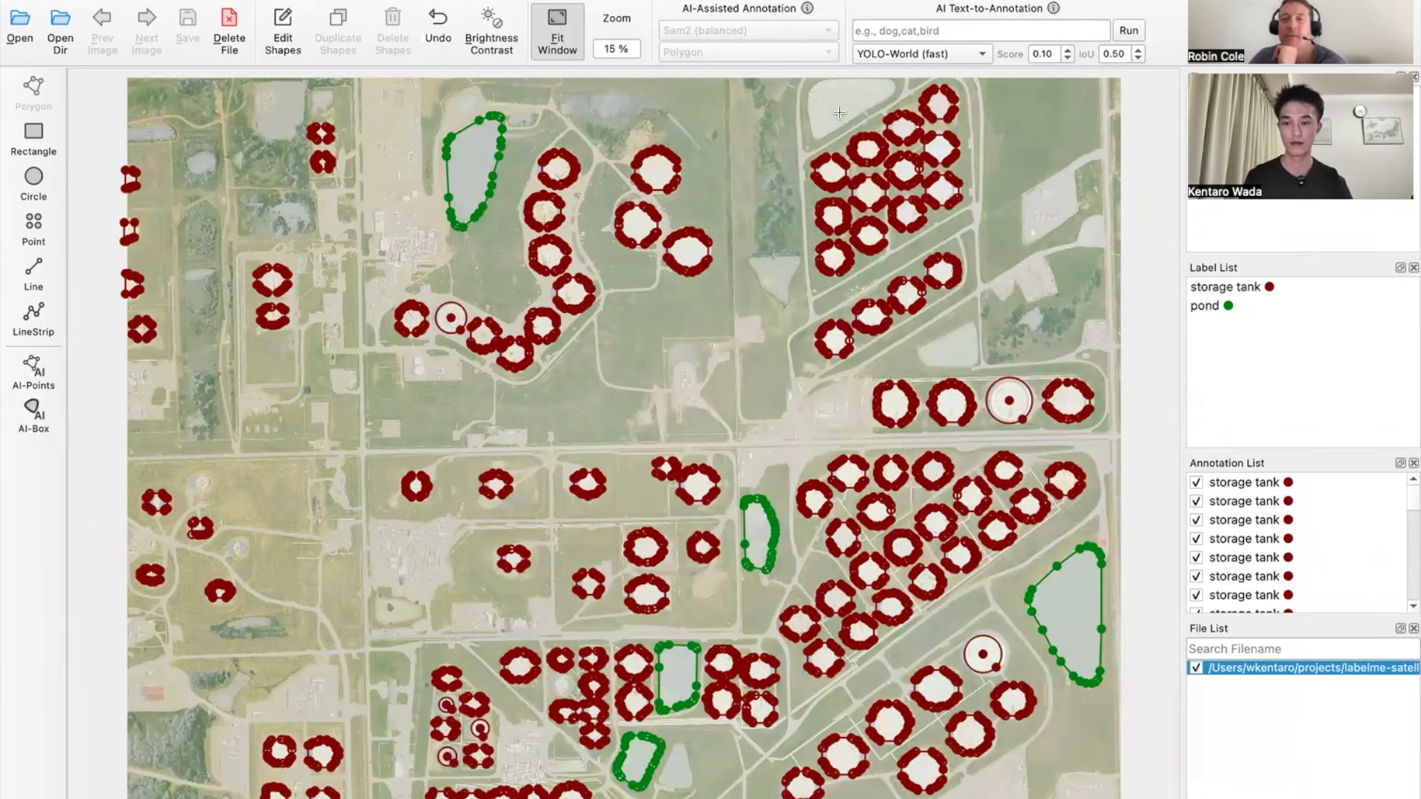
pyautogui.click(909, 52)
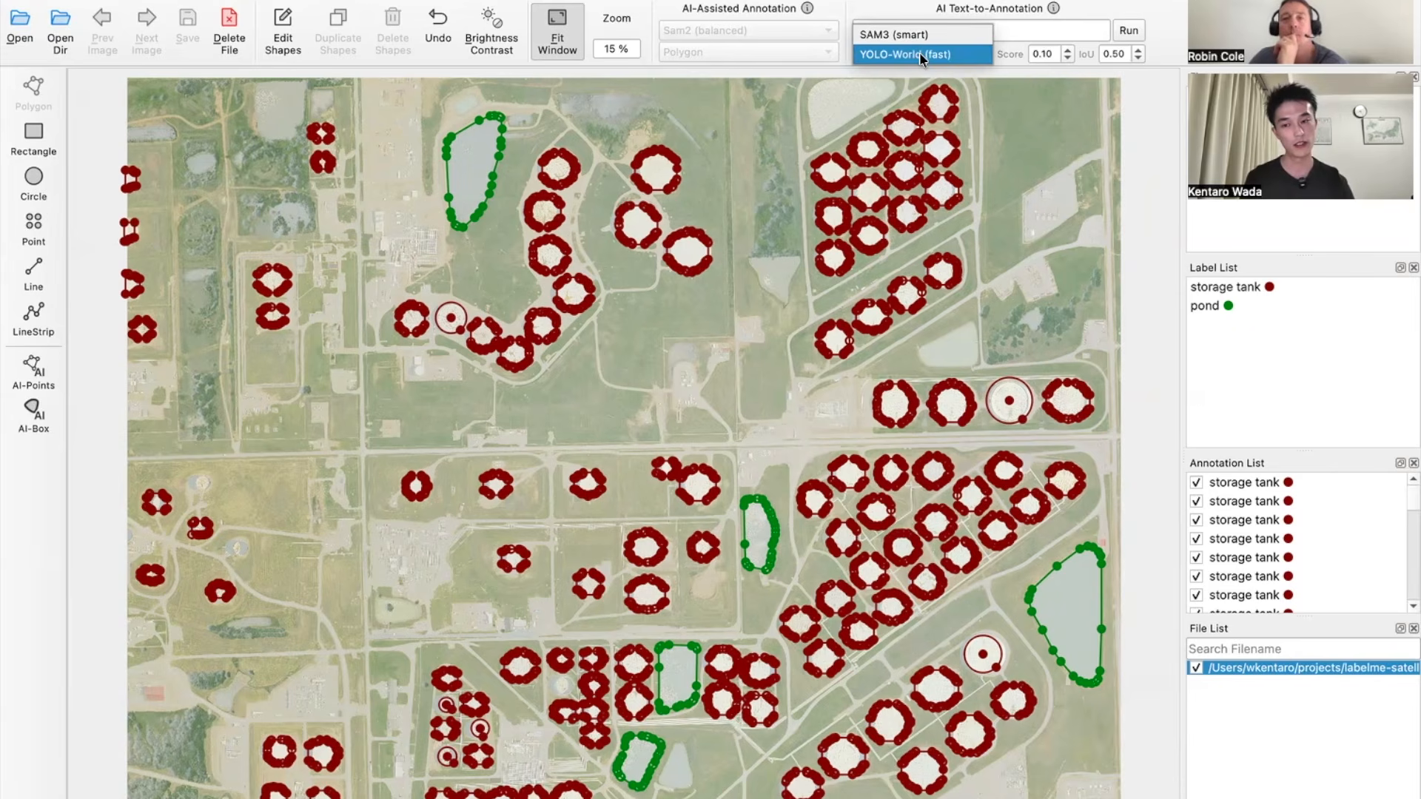
pyautogui.click(919, 52)
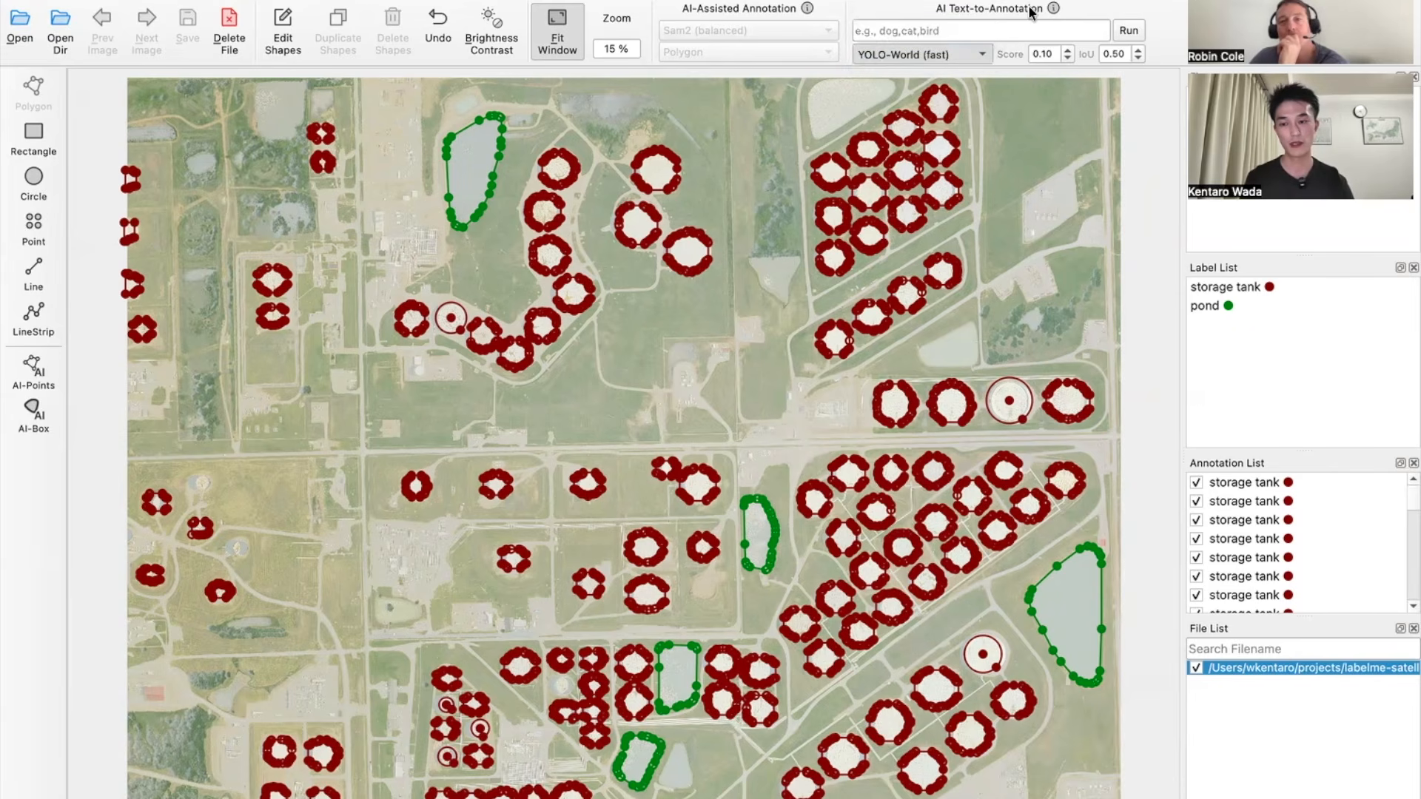
pyautogui.click(948, 50)
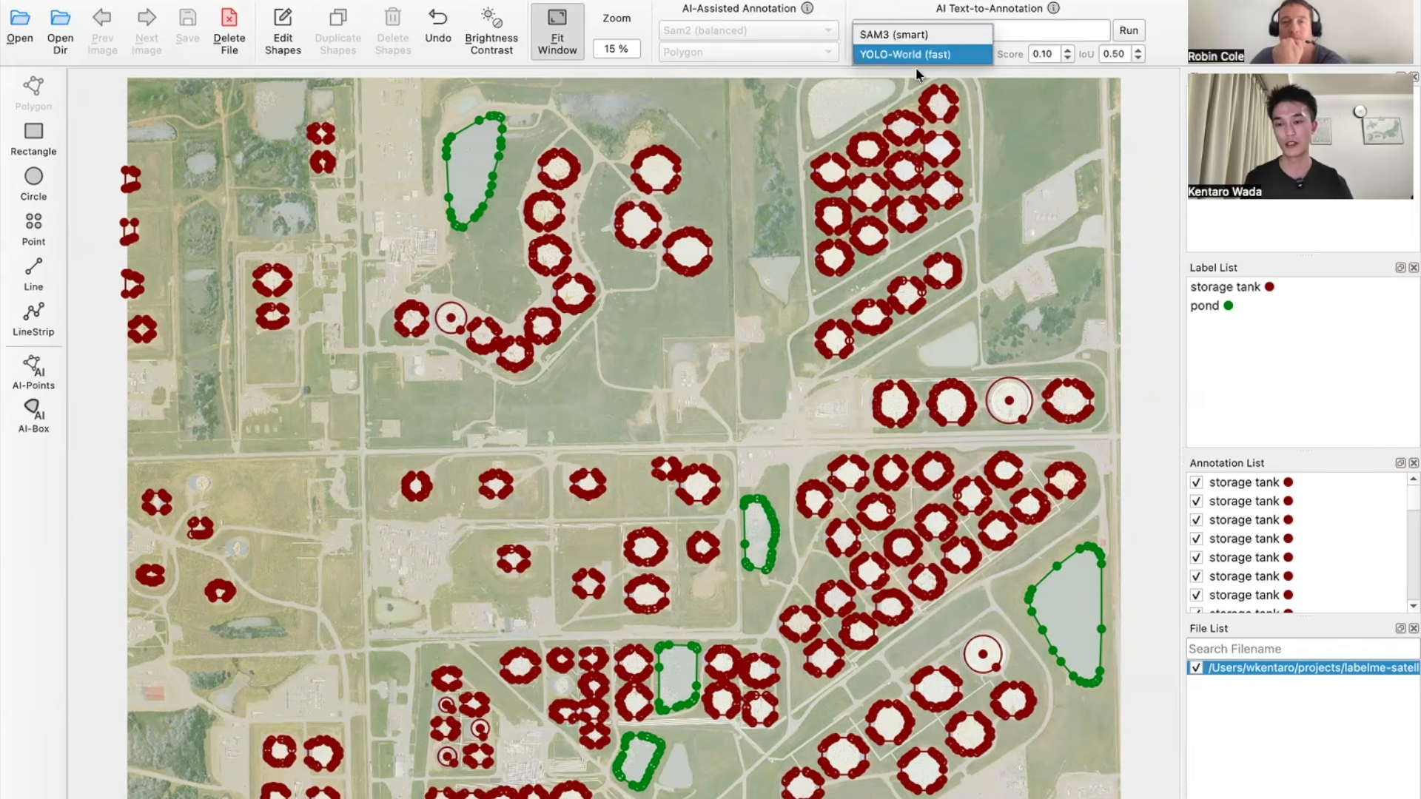
pyautogui.click(907, 11)
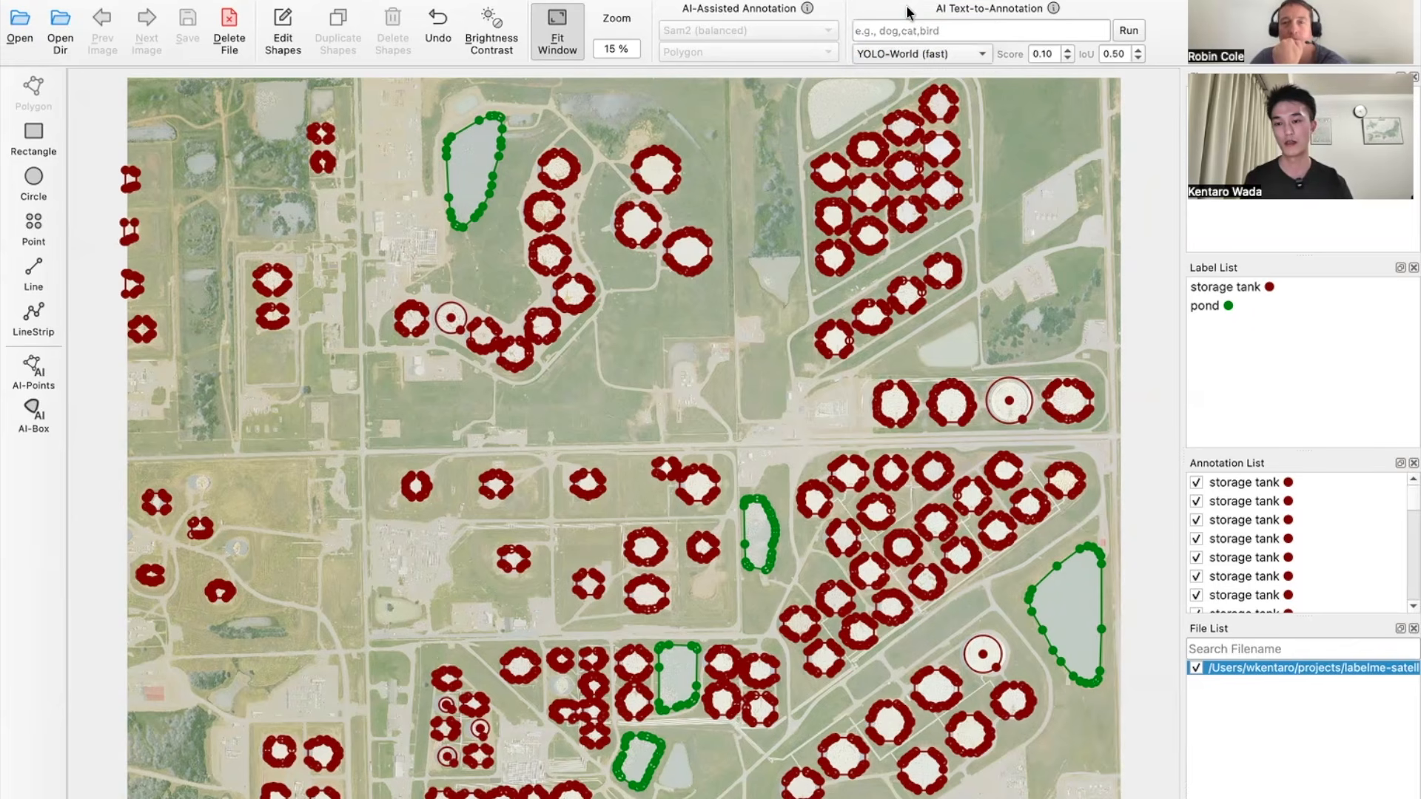
pyautogui.click(897, 52)
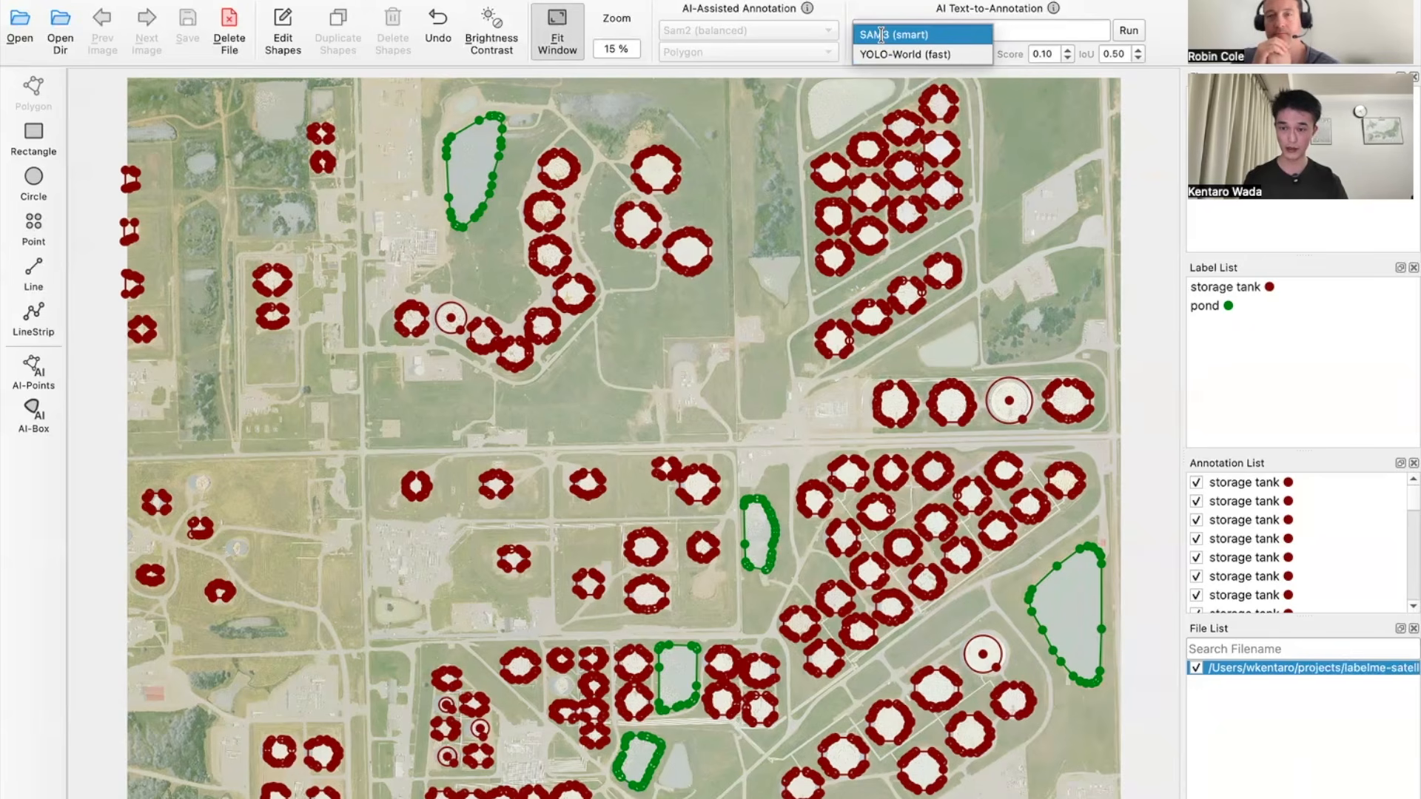
pyautogui.click(886, 8)
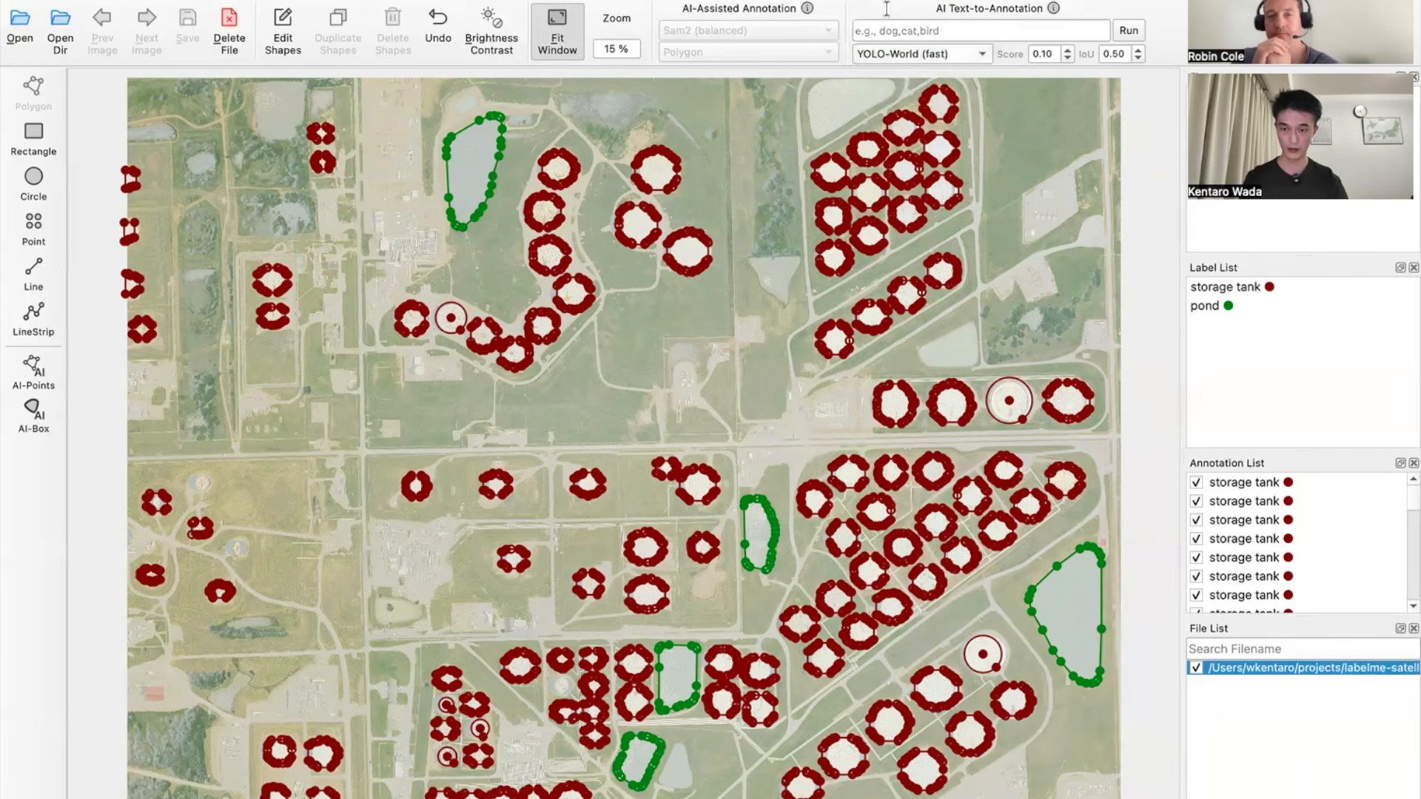
pyautogui.click(888, 54)
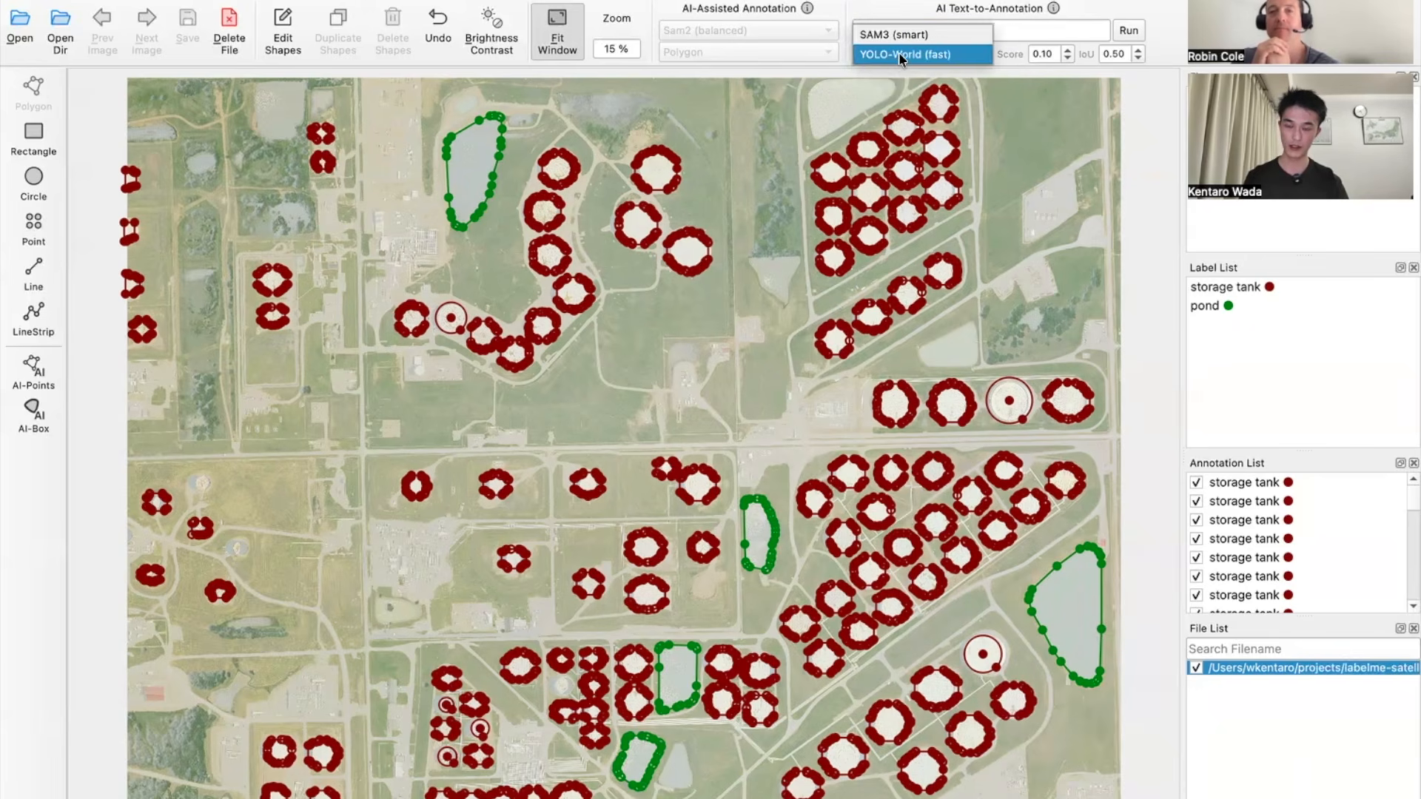
pyautogui.click(862, 11)
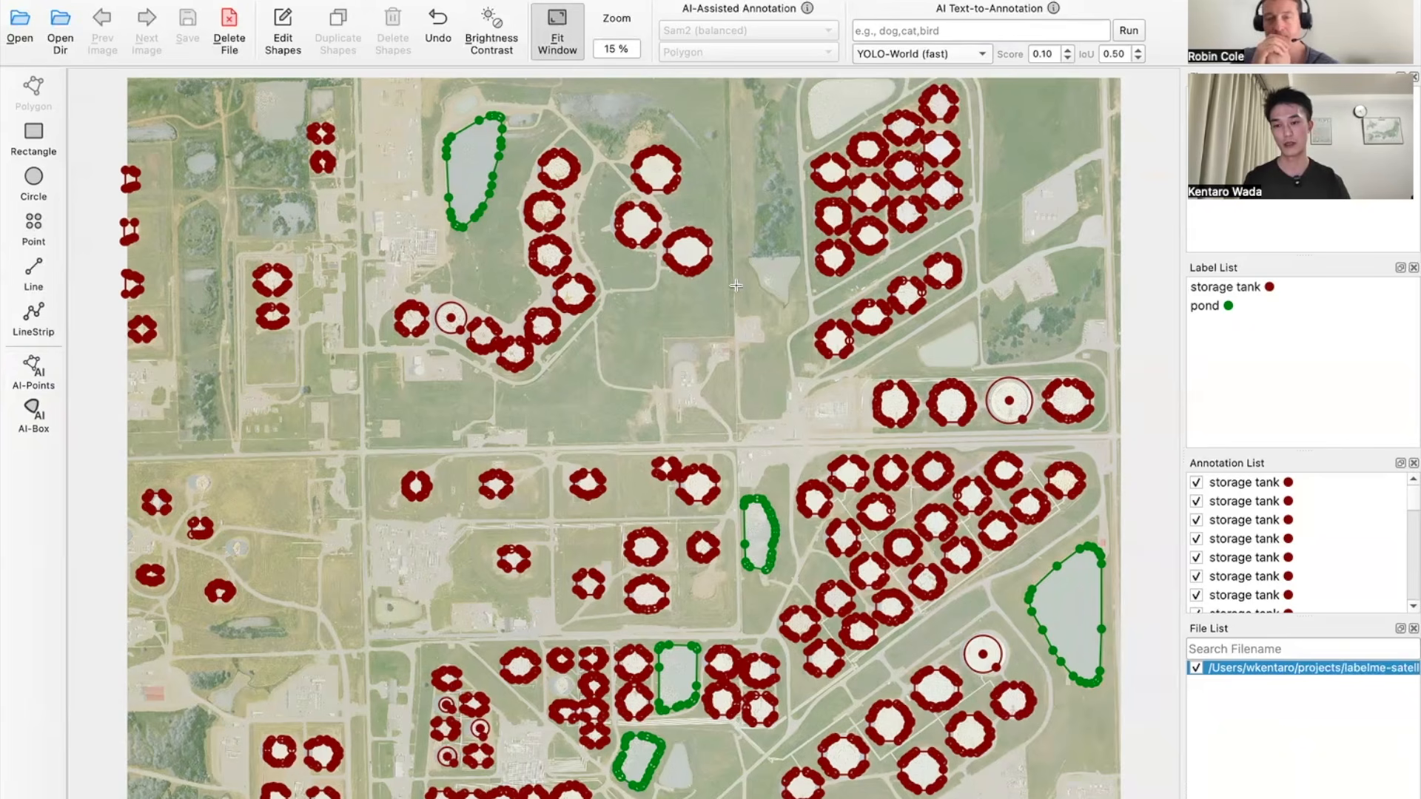
pyautogui.click(930, 54)
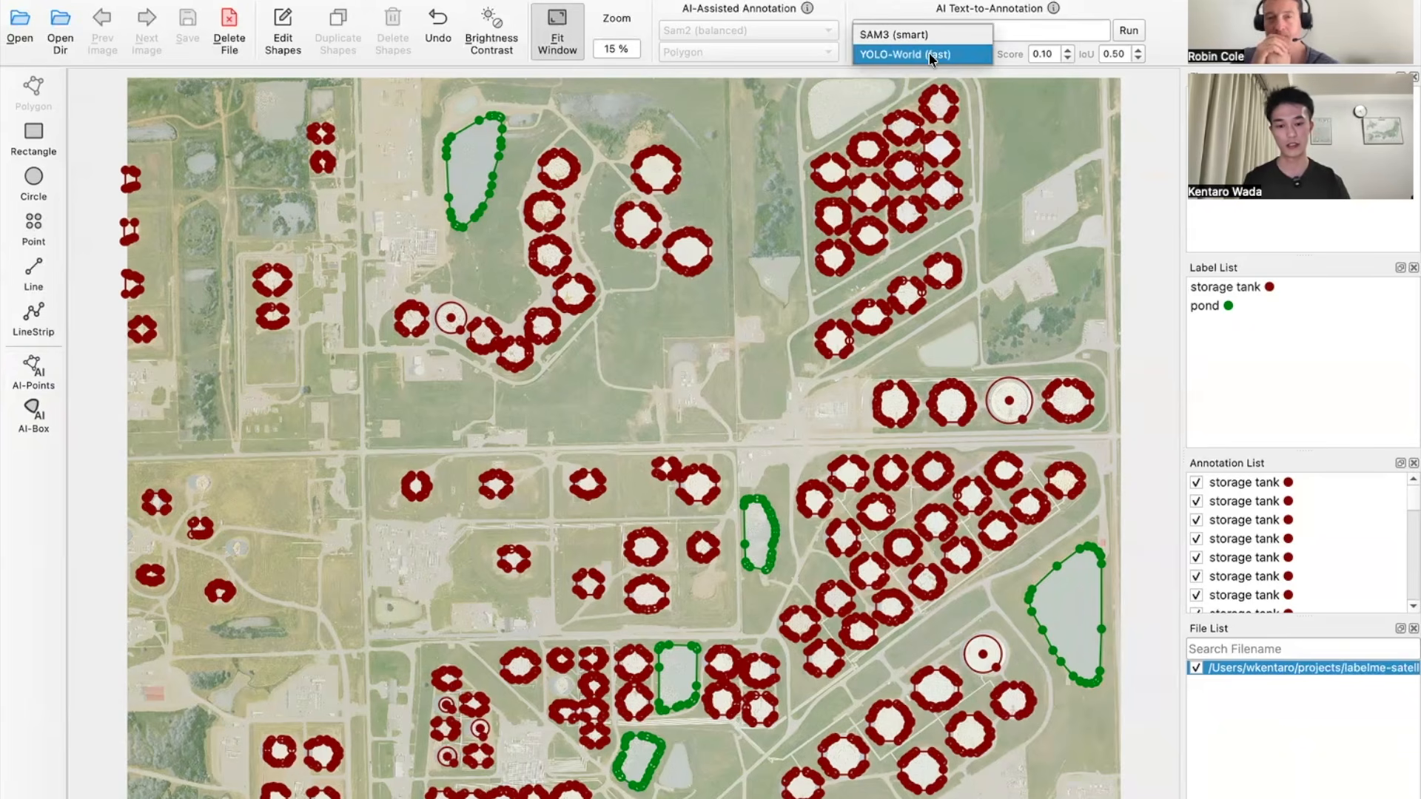
pyautogui.click(884, 9)
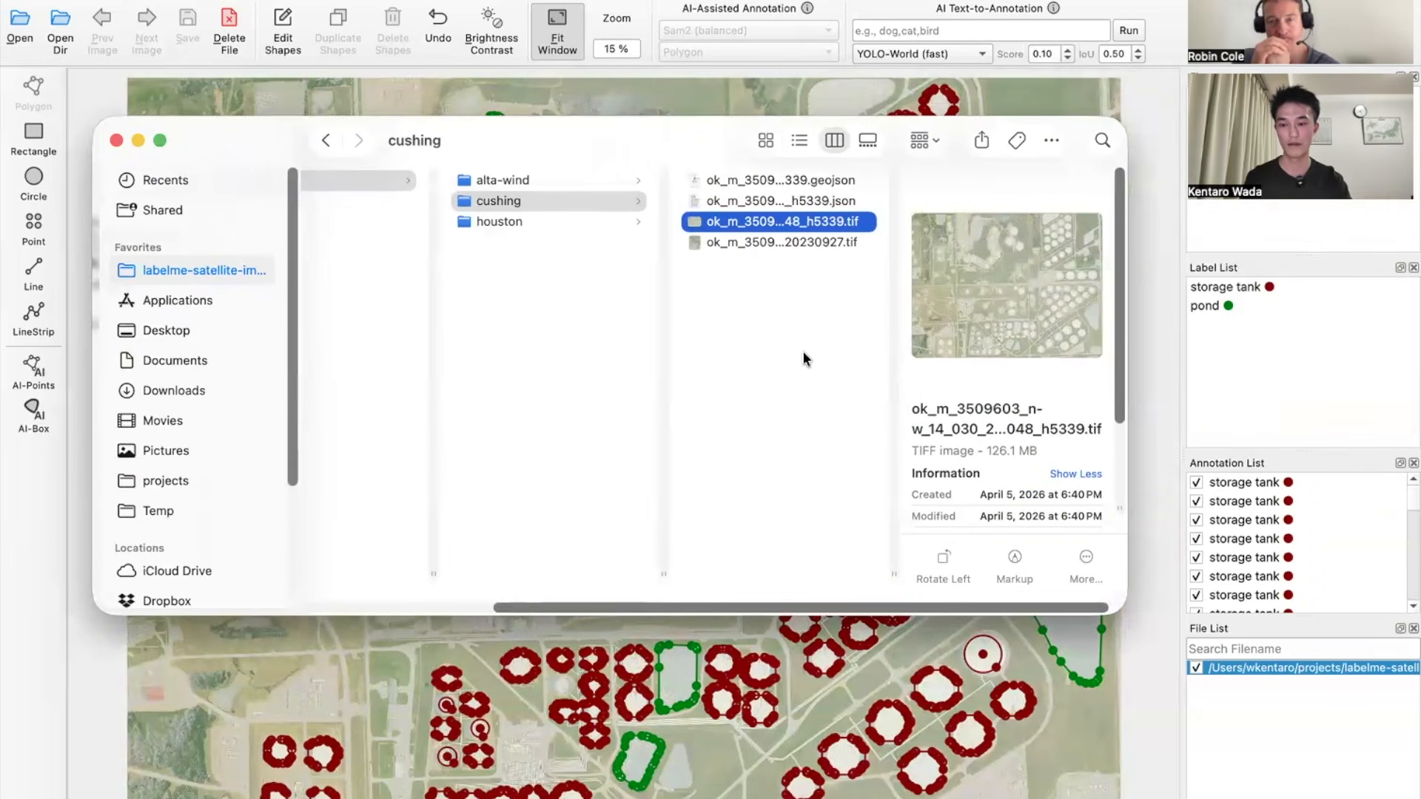
# In Finder's cushing folder, preview the cropped .tif tile and read through its matching LabelMe .json annotation file.
pyautogui.press('space')
pyautogui.press('space')
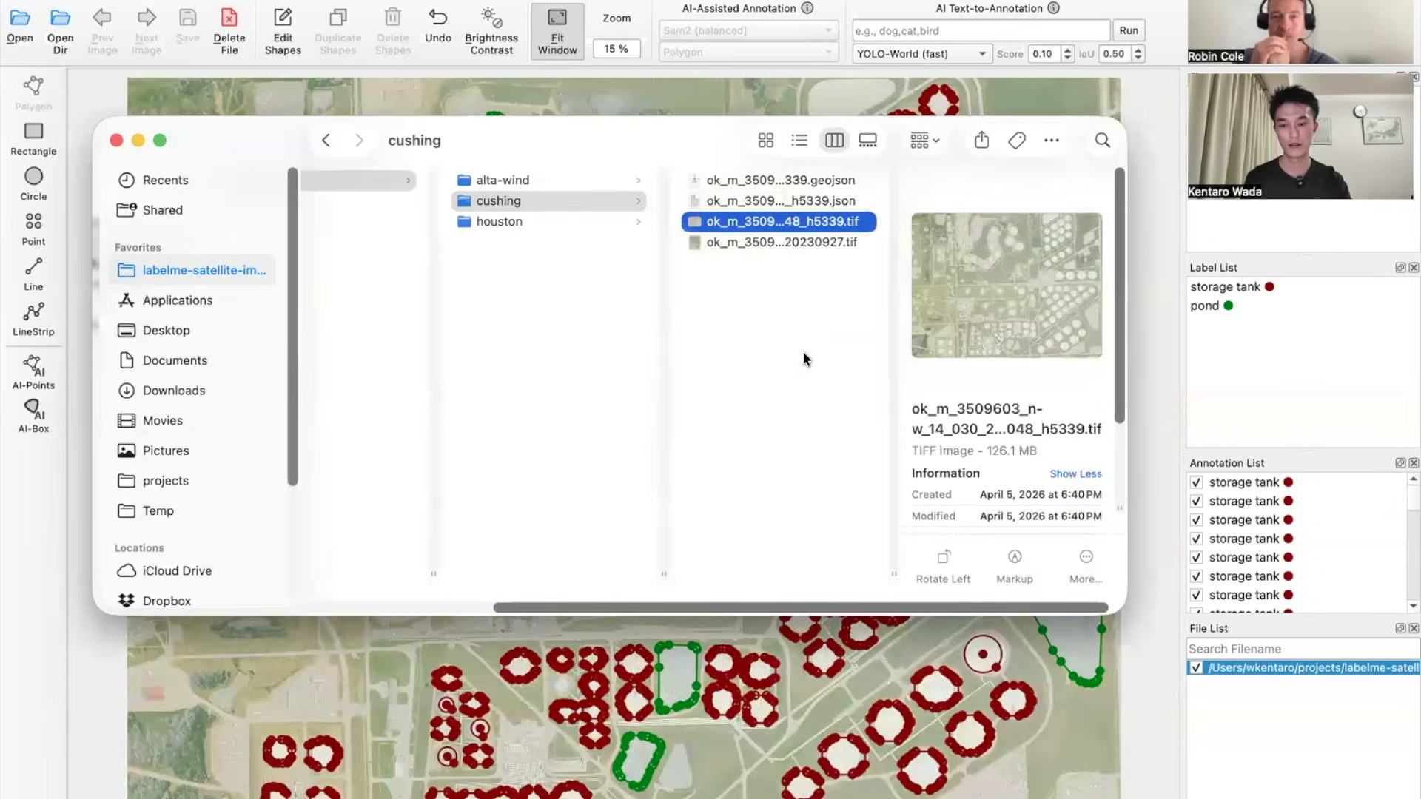
pyautogui.press('Up')
pyautogui.press('space')
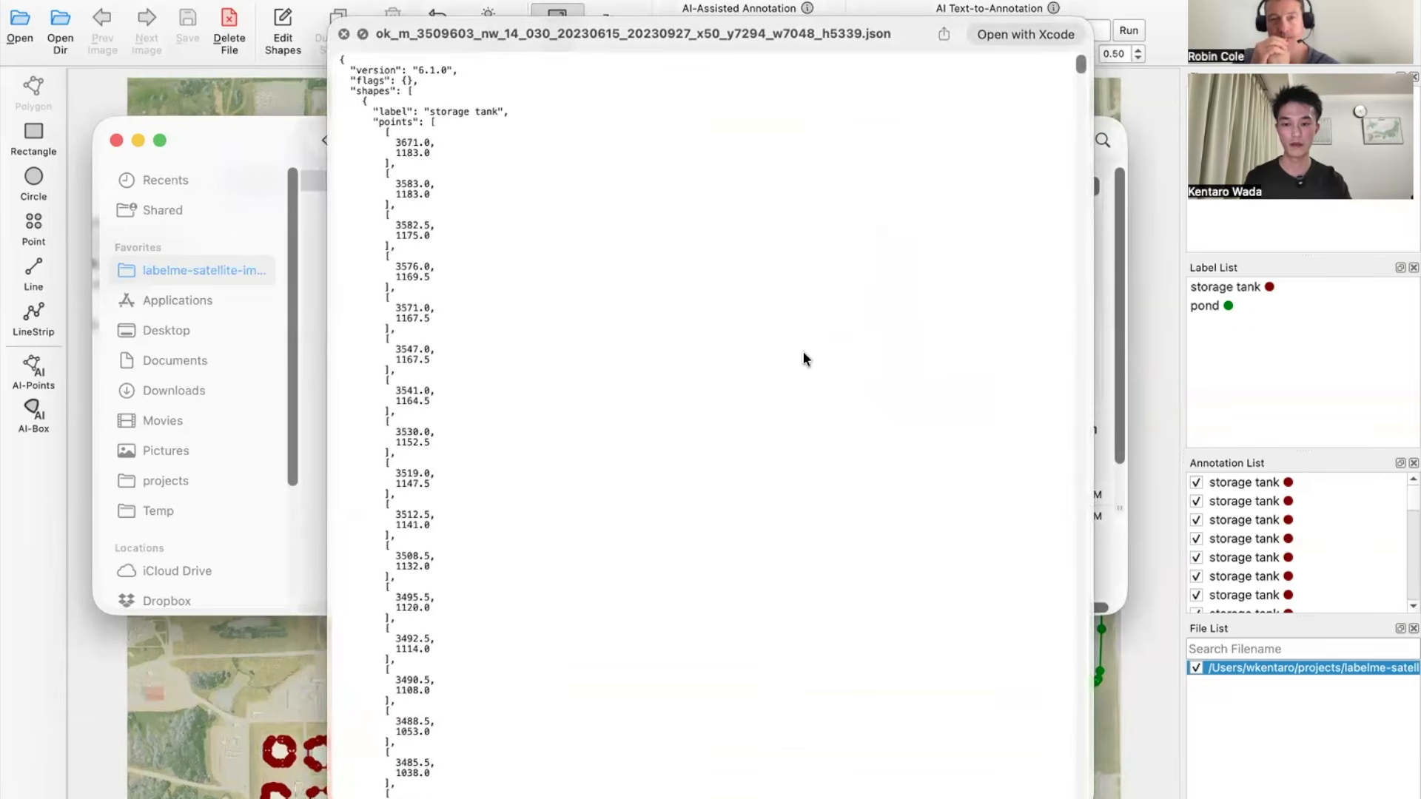
pyautogui.scroll(-10, 802, 352)
pyautogui.scroll(10, 803, 353)
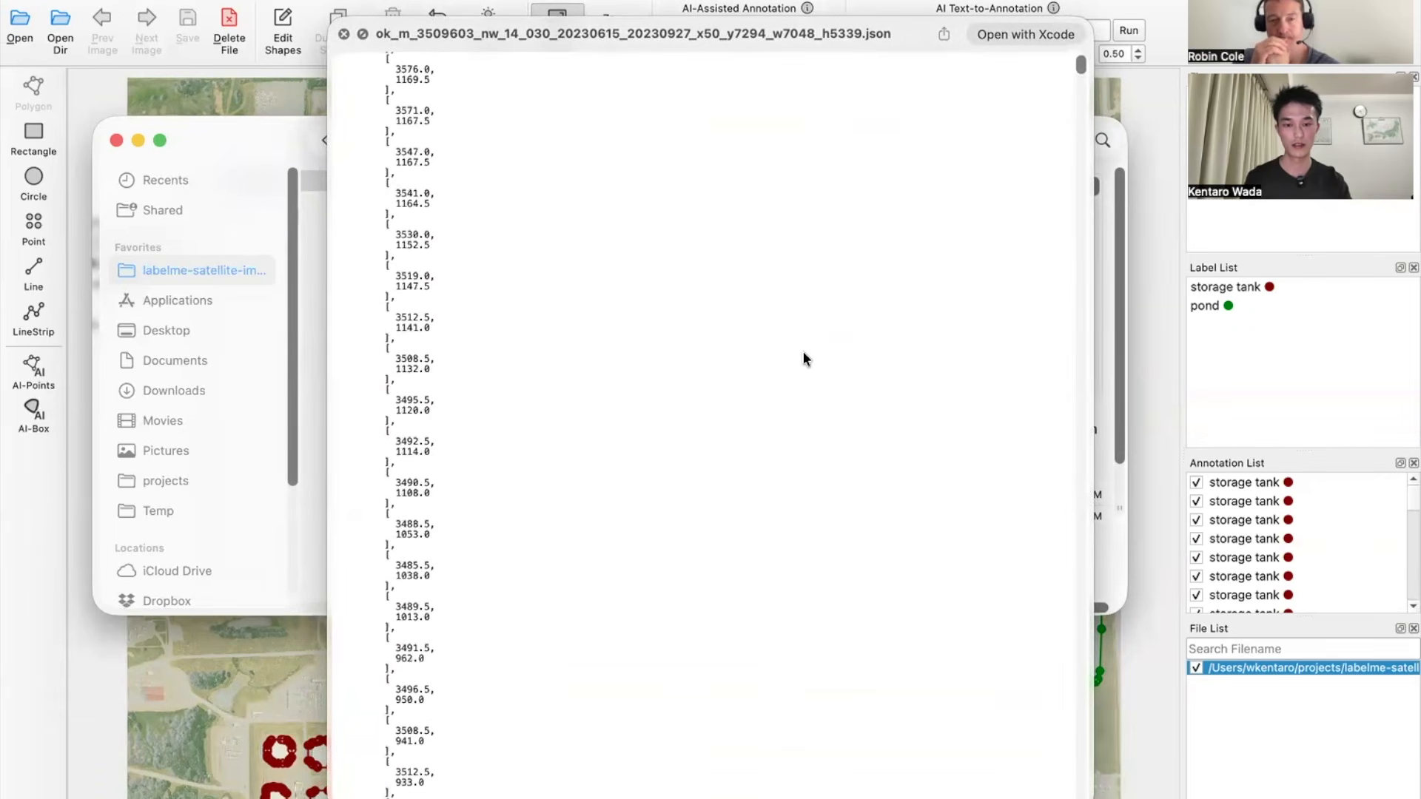
pyautogui.press('space')
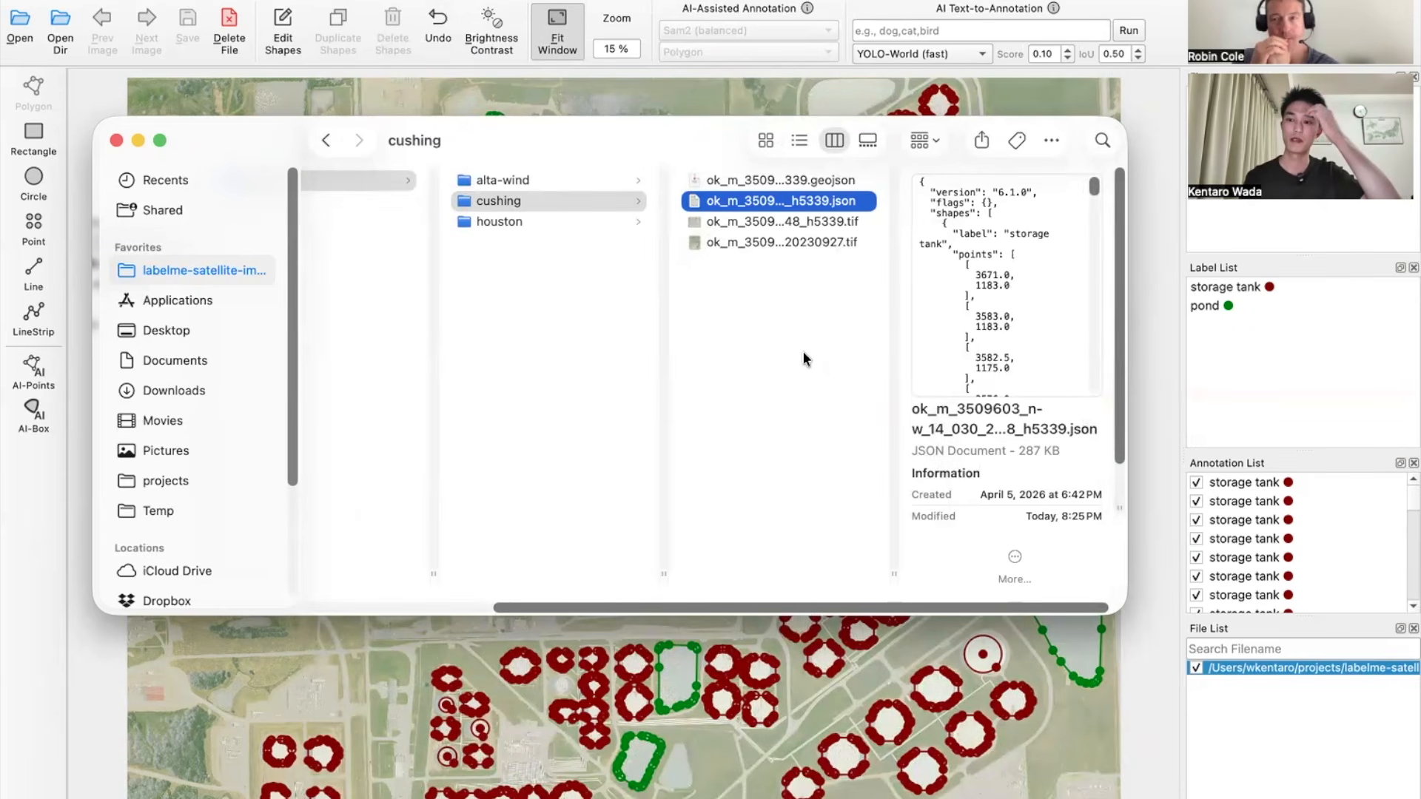
# Preview the tile's existing .geojson file in the cushing folder to inspect its coordinate system and feature structure.
pyautogui.press('Up')
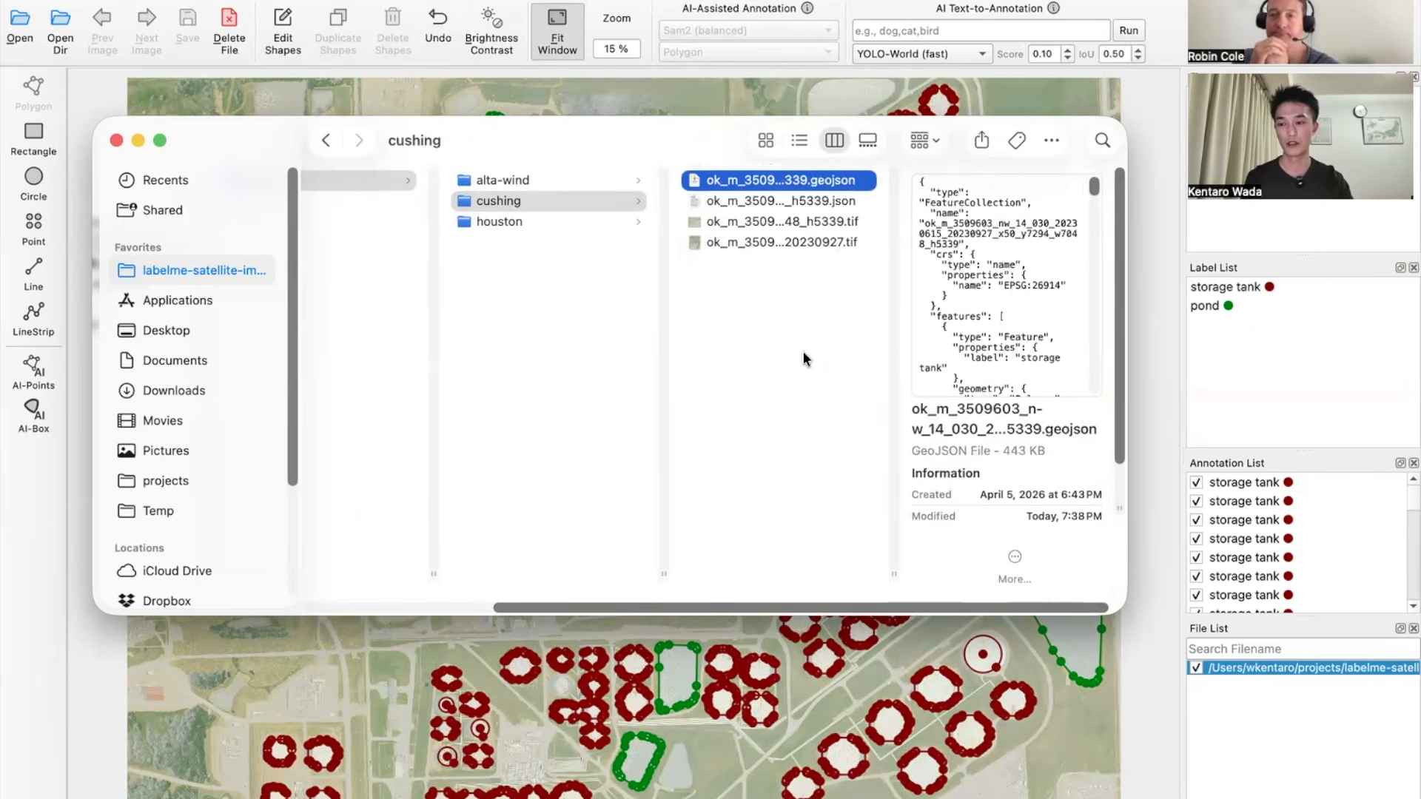
pyautogui.press('space')
pyautogui.press('space')
pyautogui.press('space')
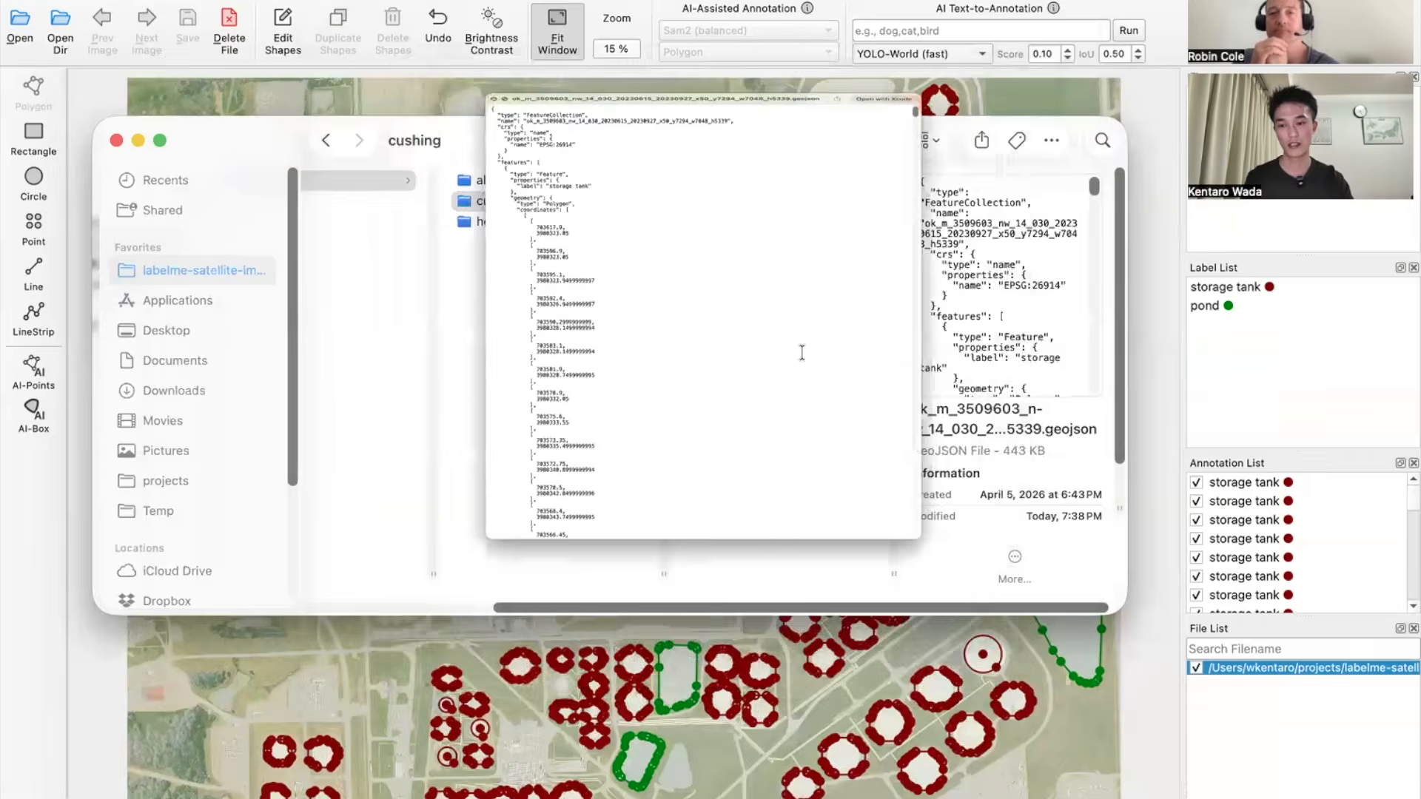
pyautogui.press('space')
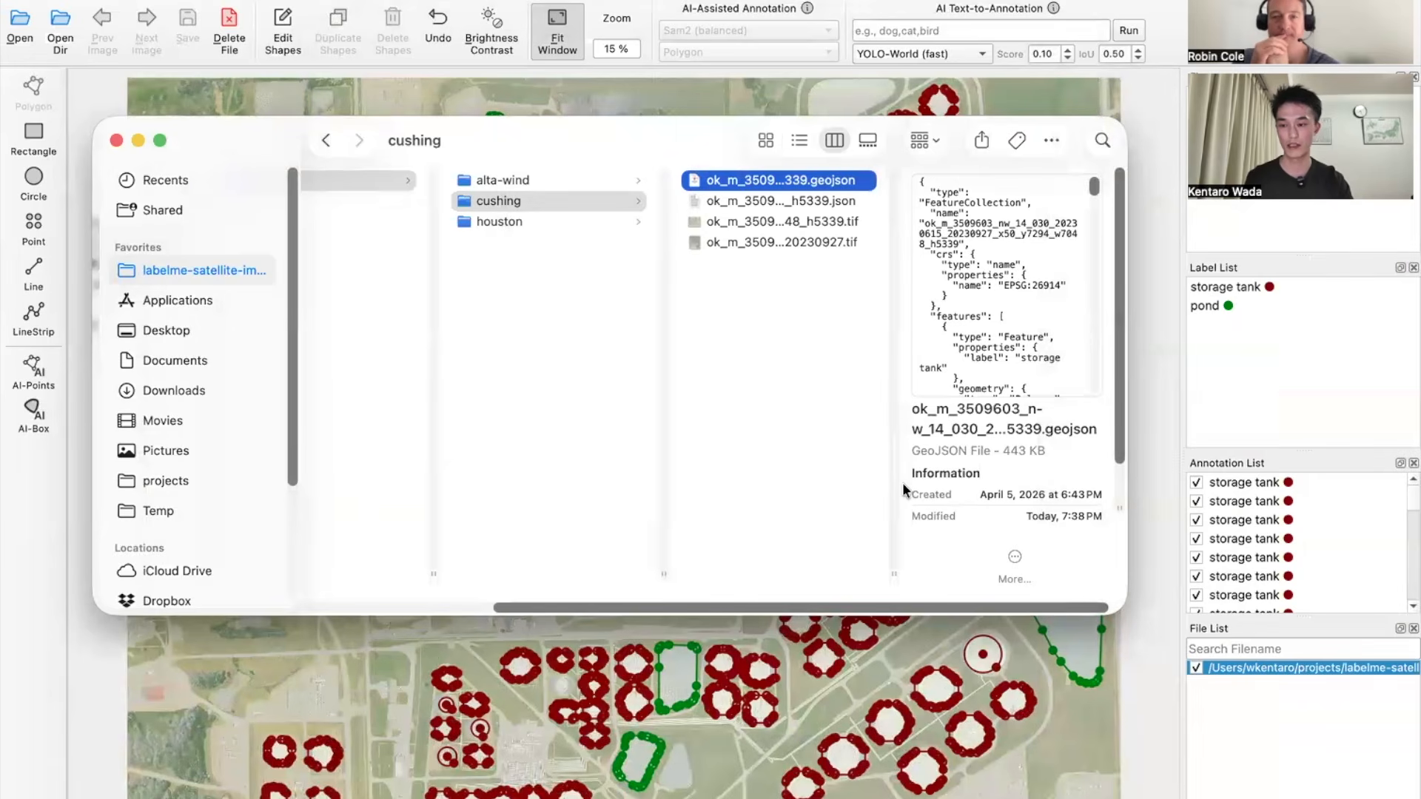
# Switch to the browser and copy "uv run python labelme_to_geojson.py data/naip/cushing/" from the README's Convert to GeoJSON section.
pyautogui.hotkey('ctrl', 'Up')
pyautogui.click(1238, 721)
pyautogui.moveTo(965, 457); pyautogui.dragTo(804, 236)
pyautogui.moveTo(804, 237); pyautogui.dragTo(971, 463)
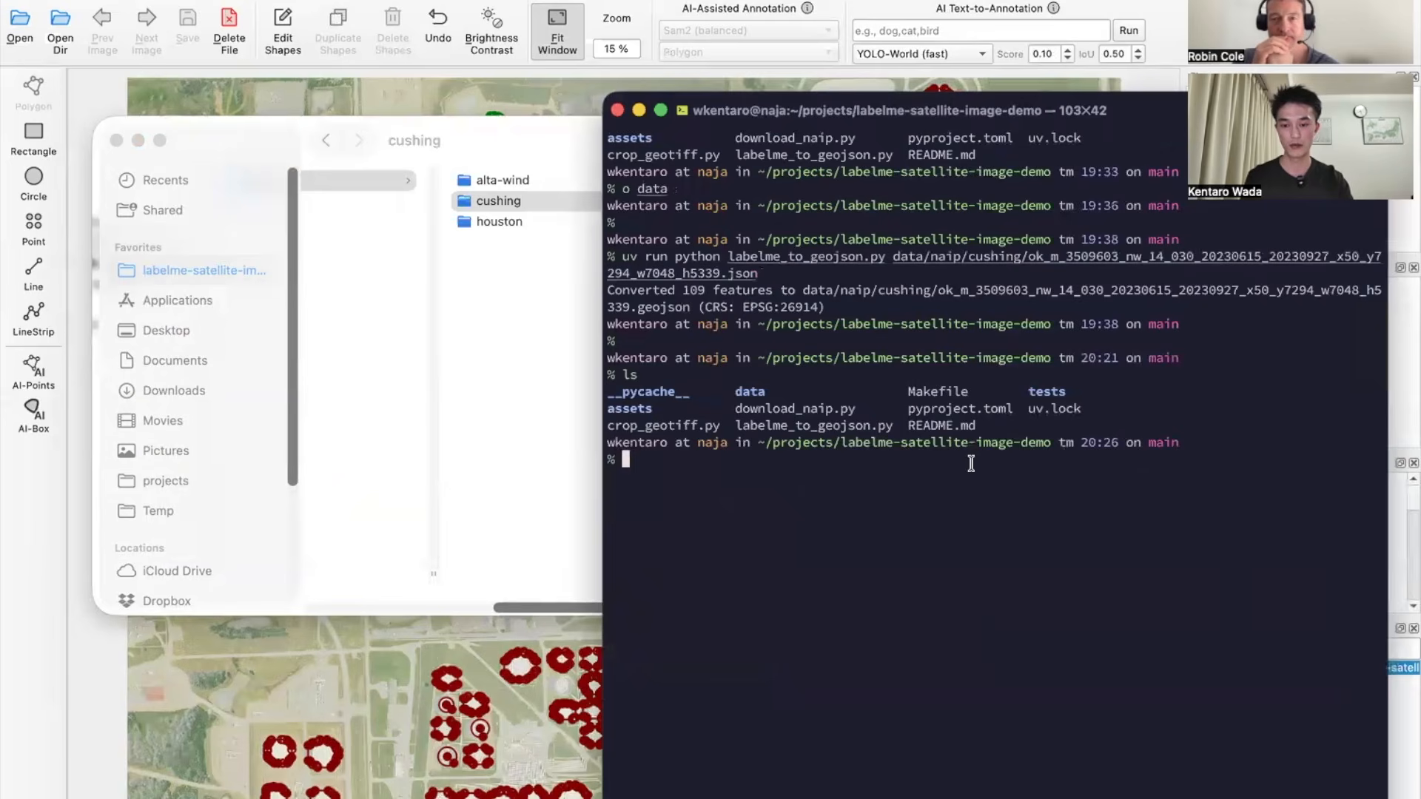
pyautogui.hotkey('ctrl', 'Up')
pyautogui.click(321, 517)
pyautogui.scroll(-15, 465, 552)
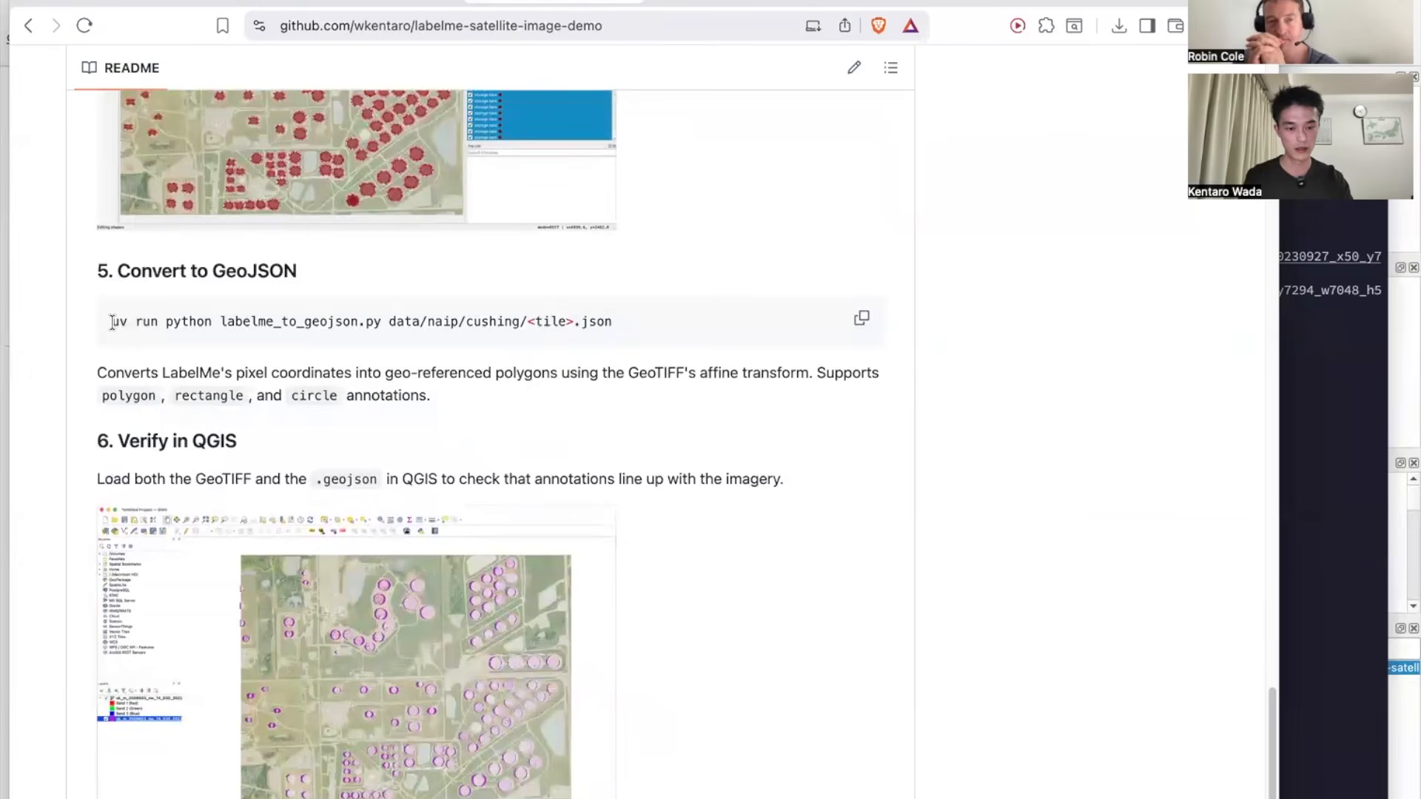
pyautogui.moveTo(111, 322); pyautogui.dragTo(535, 326)
pyautogui.press('super+c')
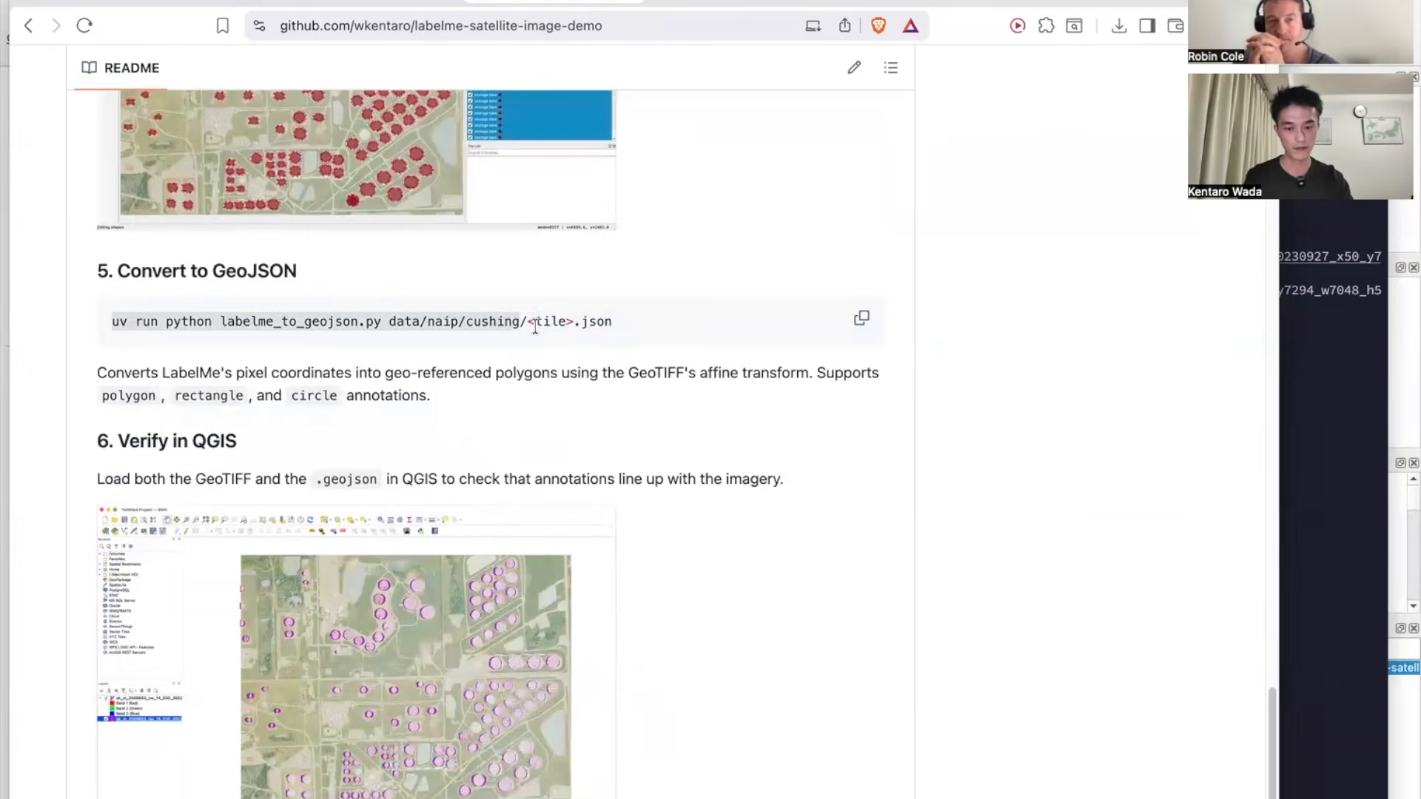
# In the terminal, run the copied labelme_to_geojson.py command on ok_m_3509603_nw_14_030_20230615_20230927_x50_y7294_w7048_h5339.json.
pyautogui.click(1308, 419)
pyautogui.press('super+v')
pyautogui.press('Tab')
pyautogui.press('Tab')
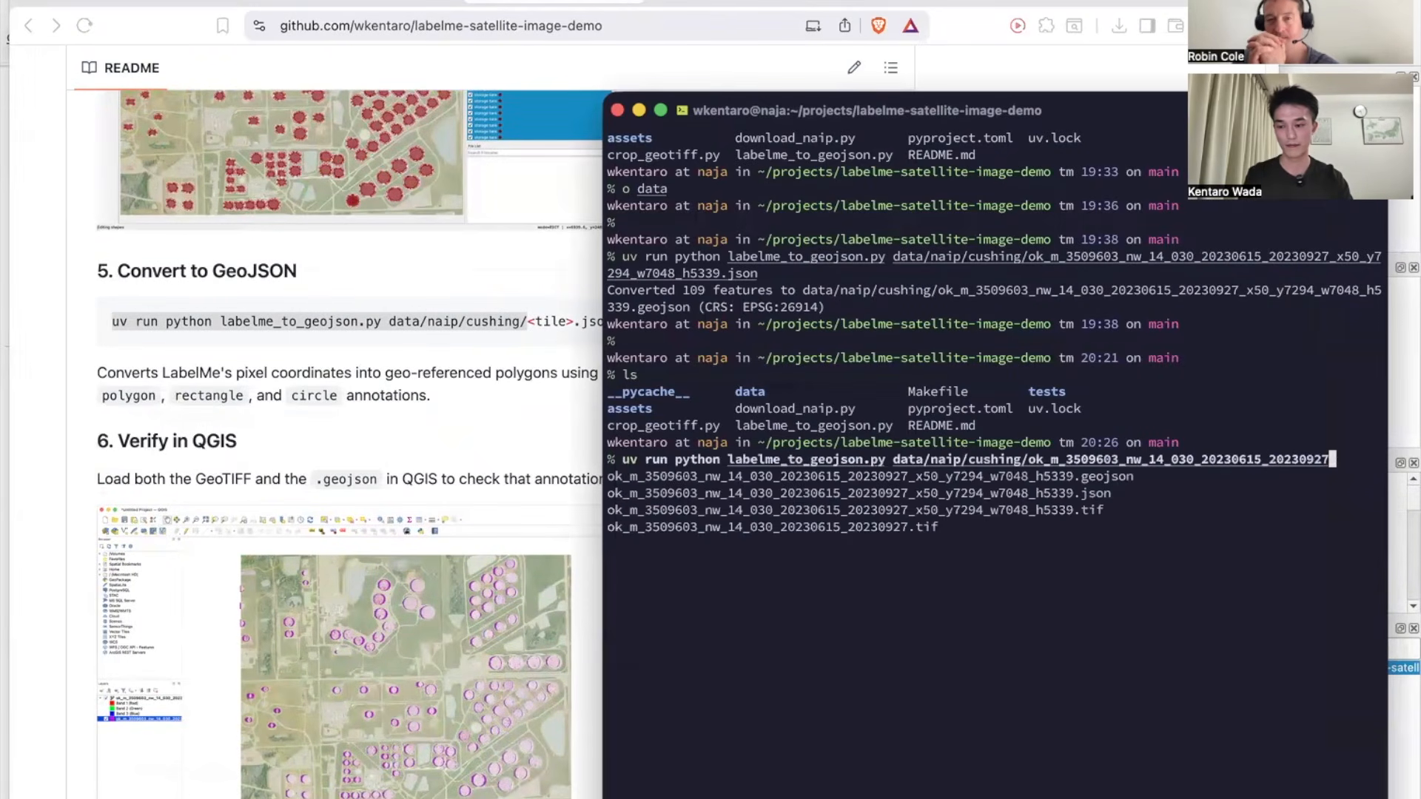
pyautogui.press('Tab')
pyautogui.press('Tab')
pyautogui.press('Return')
pyautogui.press('Return')
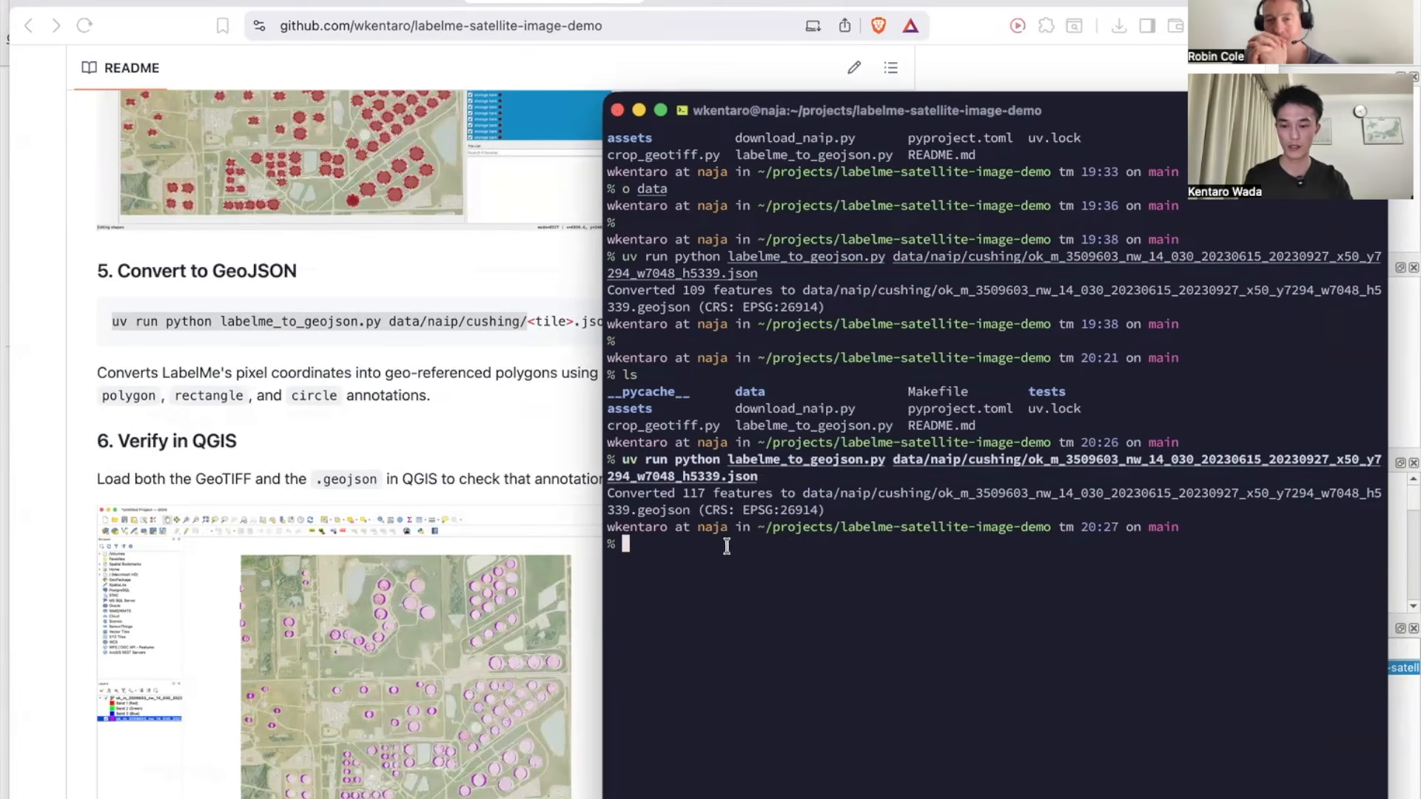
# Highlight the converted file's path in the terminal output and check the regenerated .geojson in Finder's cushing folder.
pyautogui.doubleClick(661, 511)
pyautogui.hotkey('ctrl', 'Up')
pyautogui.click(591, 197)
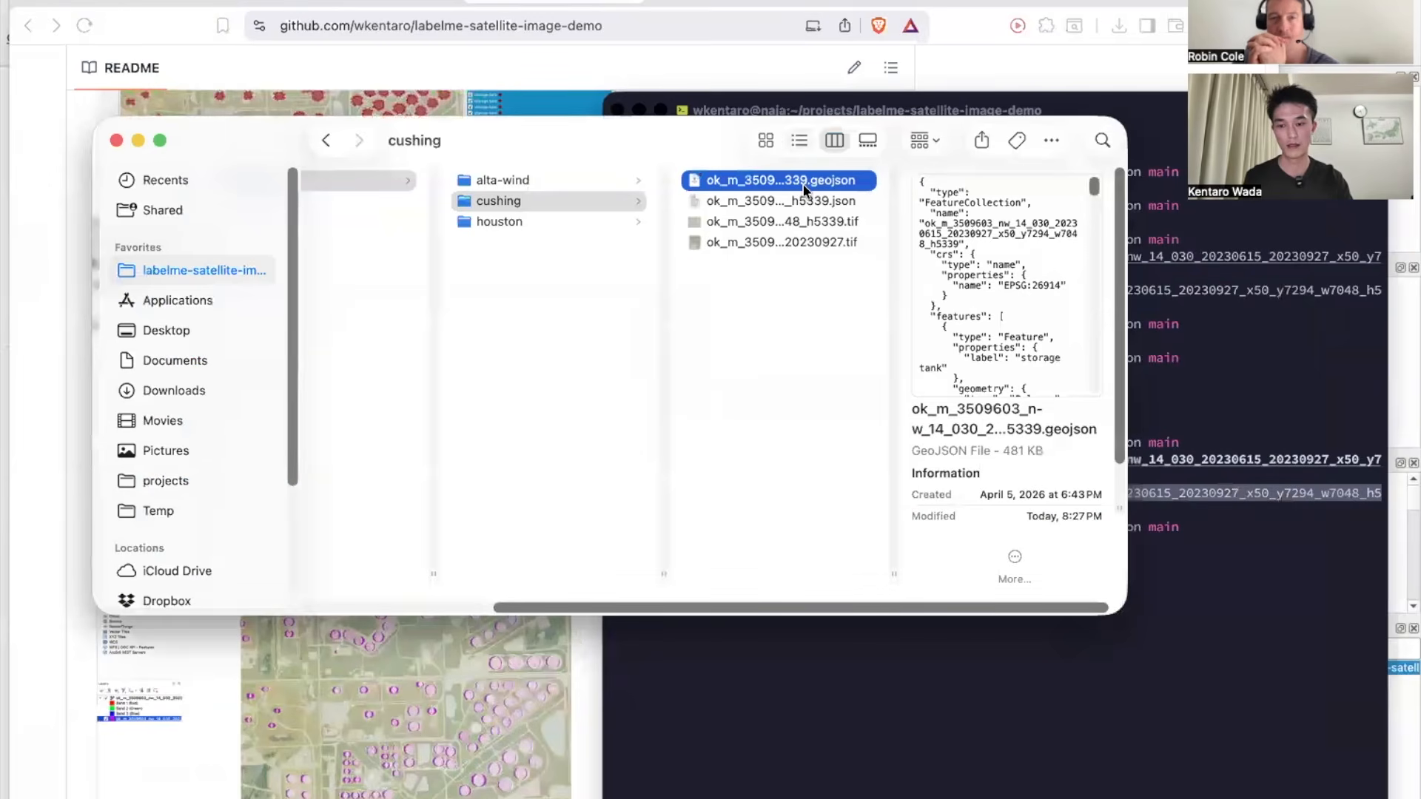
# Launch QGIS and dismiss its welcome screen to reach an empty project.
pyautogui.press('F4')
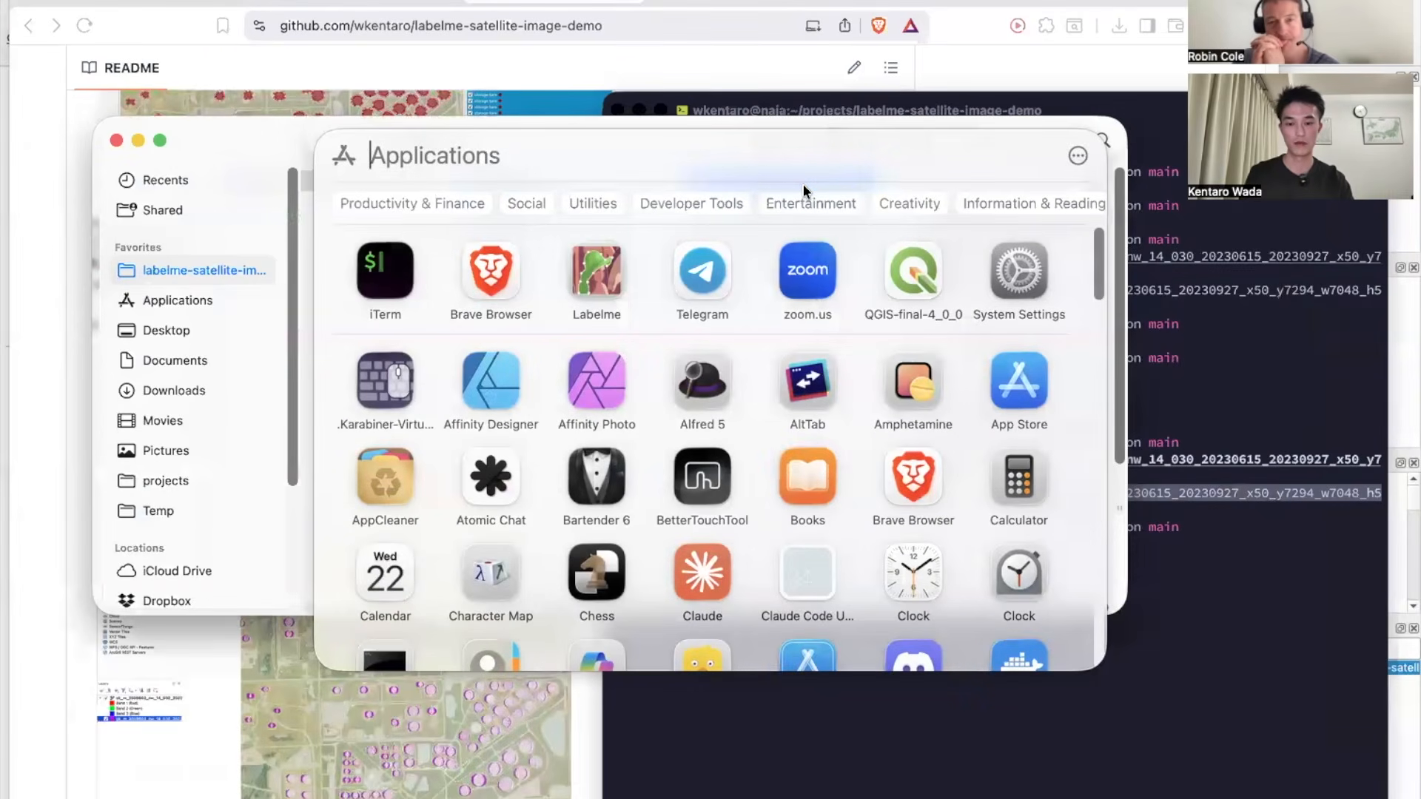
pyautogui.write('qg')
pyautogui.press('Escape')
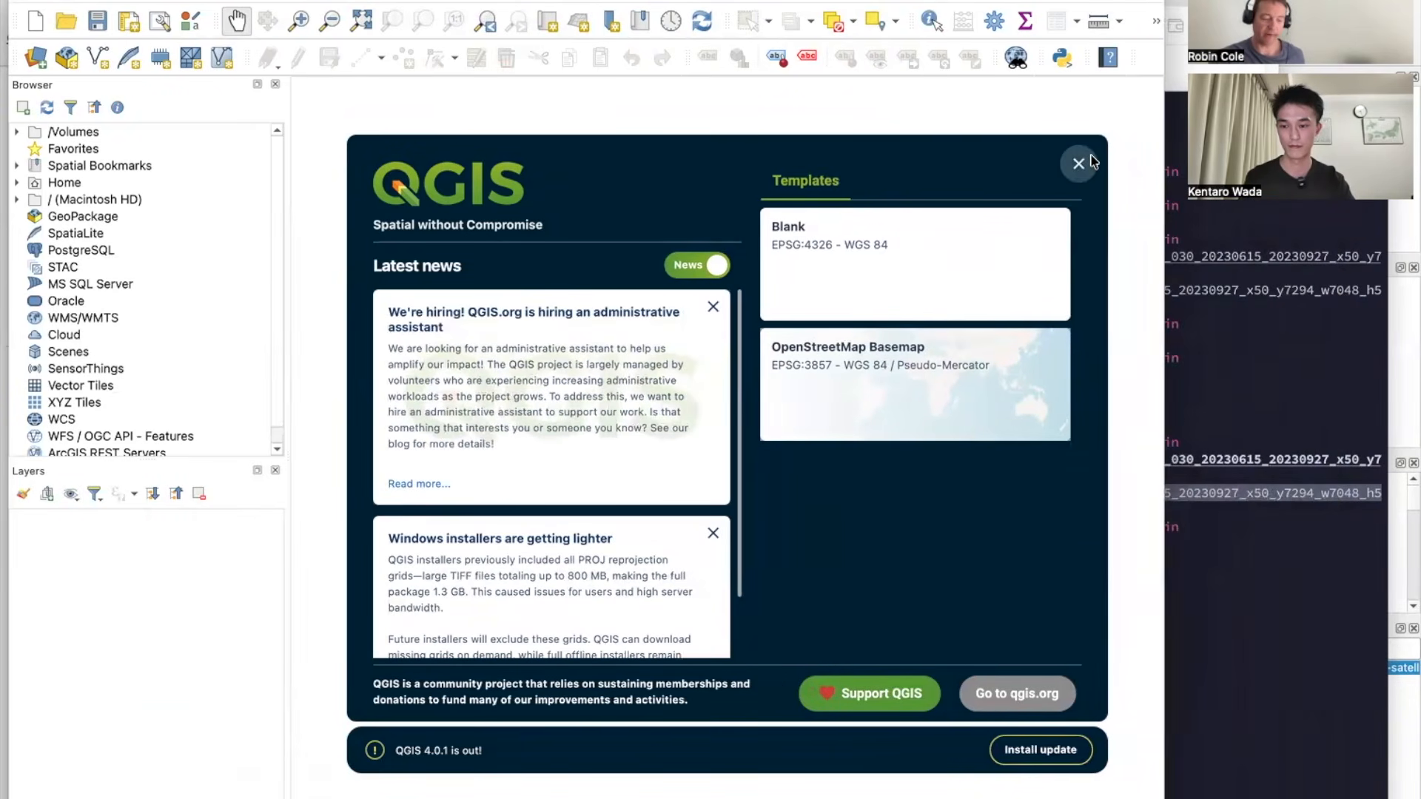
pyautogui.click(1088, 163)
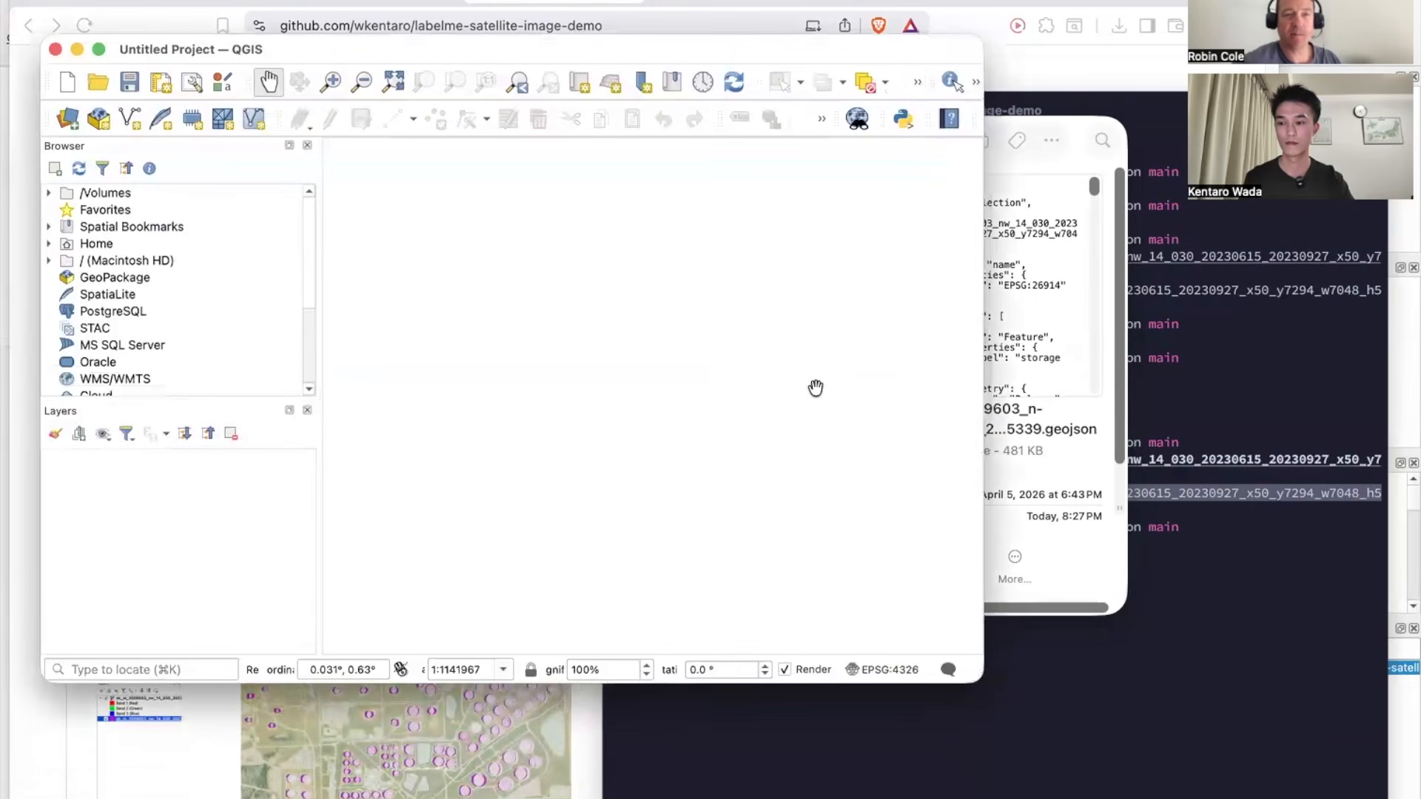
# Arrange the Finder and QGIS windows so the cushing files sit beside the map canvas, and enlarge the QGIS window.
pyautogui.click(1081, 133)
pyautogui.moveTo(1080, 133); pyautogui.dragTo(1338, 357)
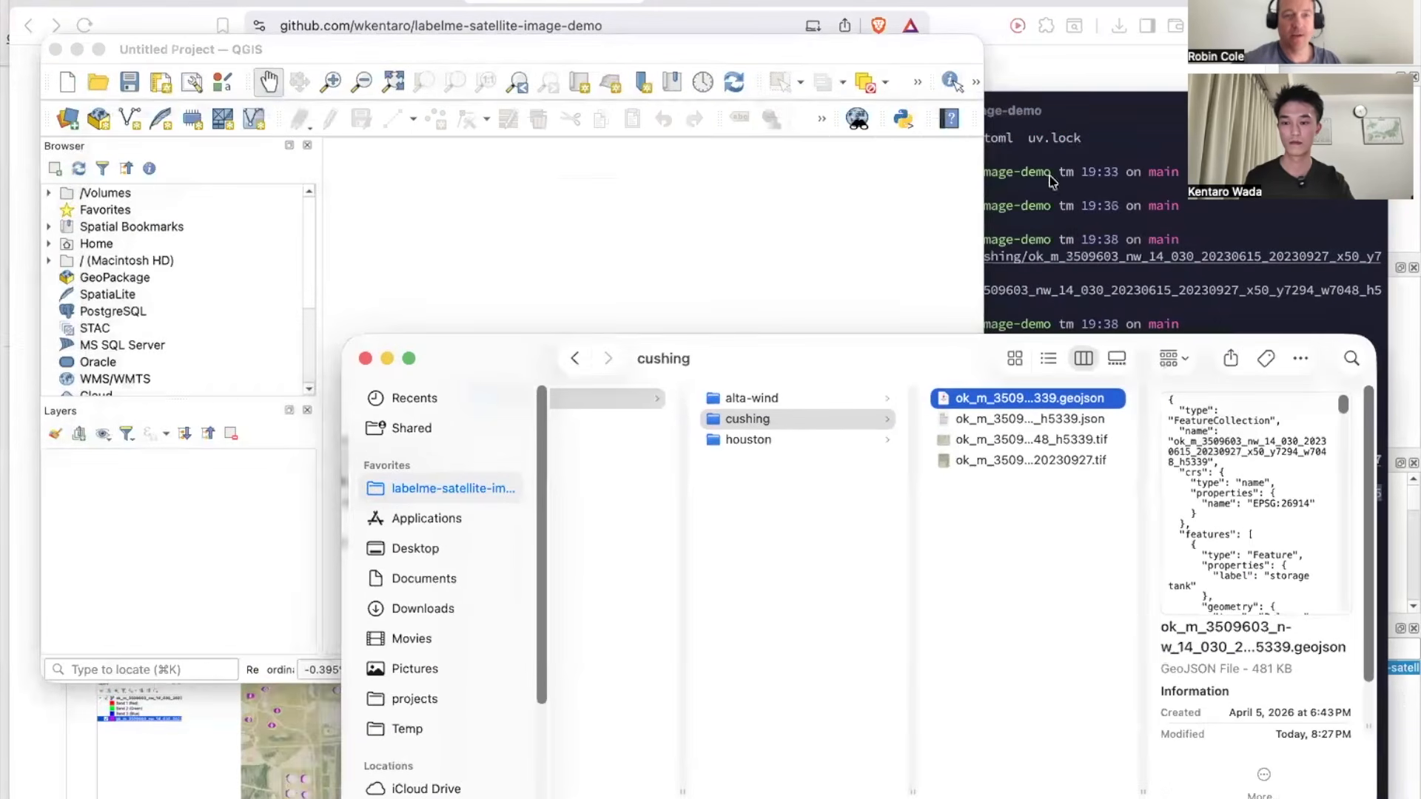
pyautogui.click(930, 48)
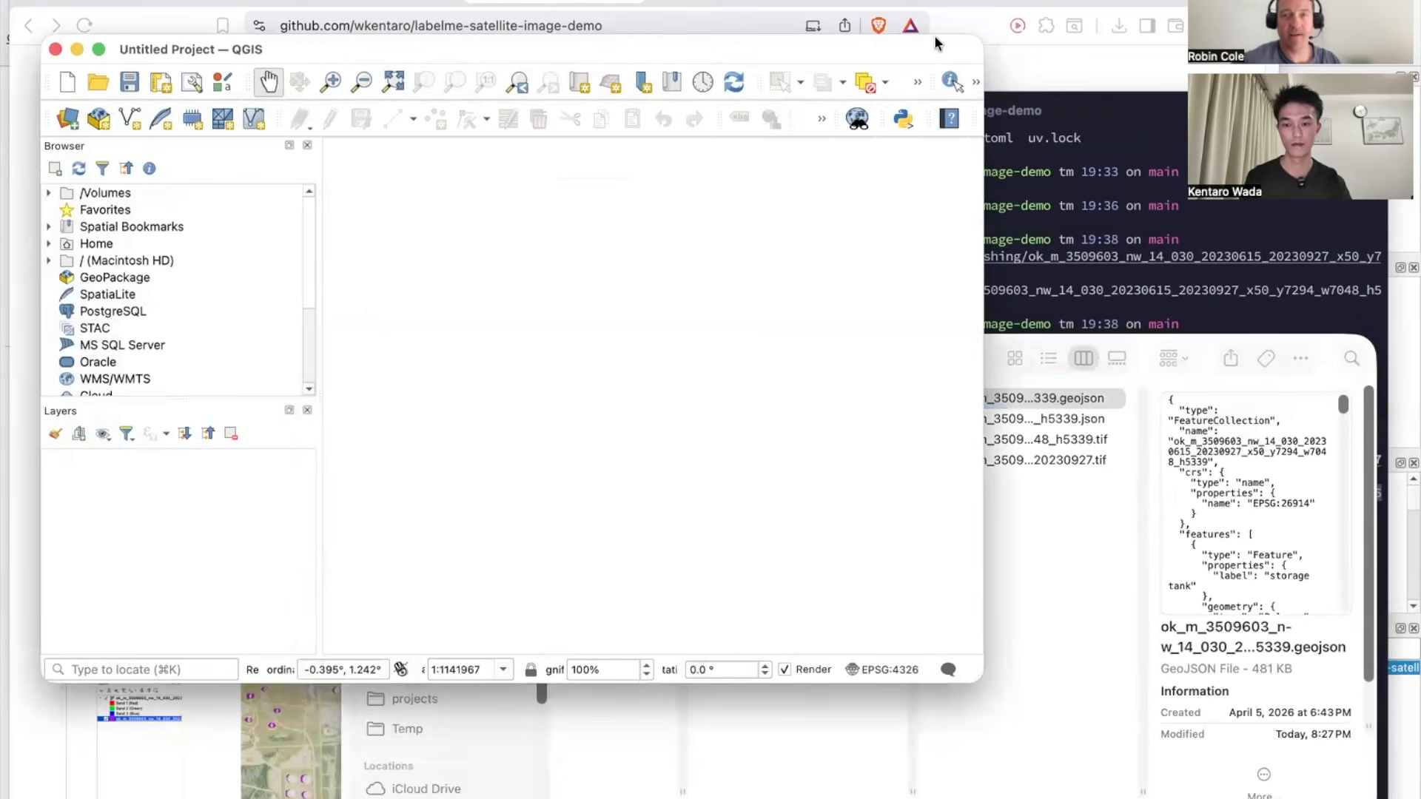
pyautogui.moveTo(925, 40); pyautogui.dragTo(922, 9)
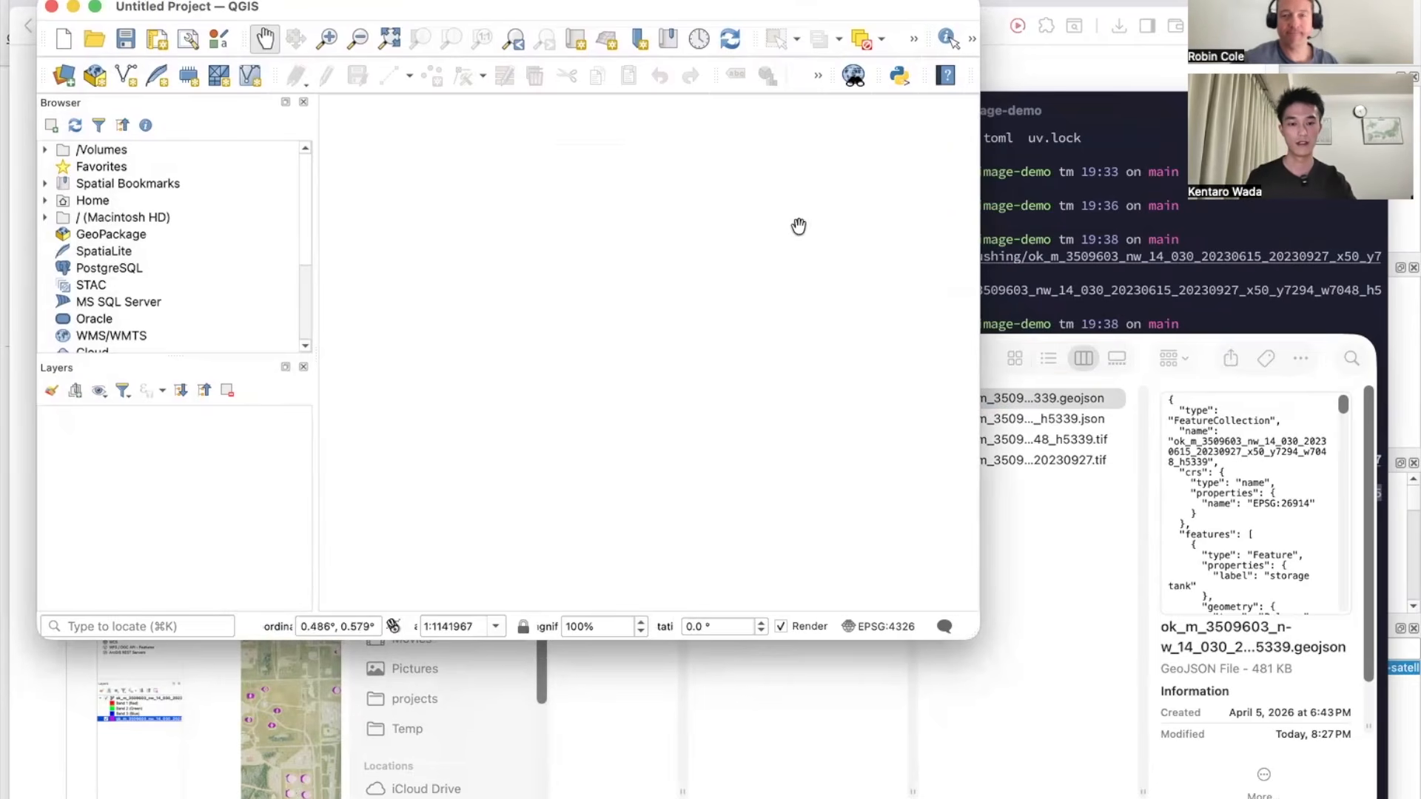
pyautogui.moveTo(771, 327); pyautogui.dragTo(850, 437)
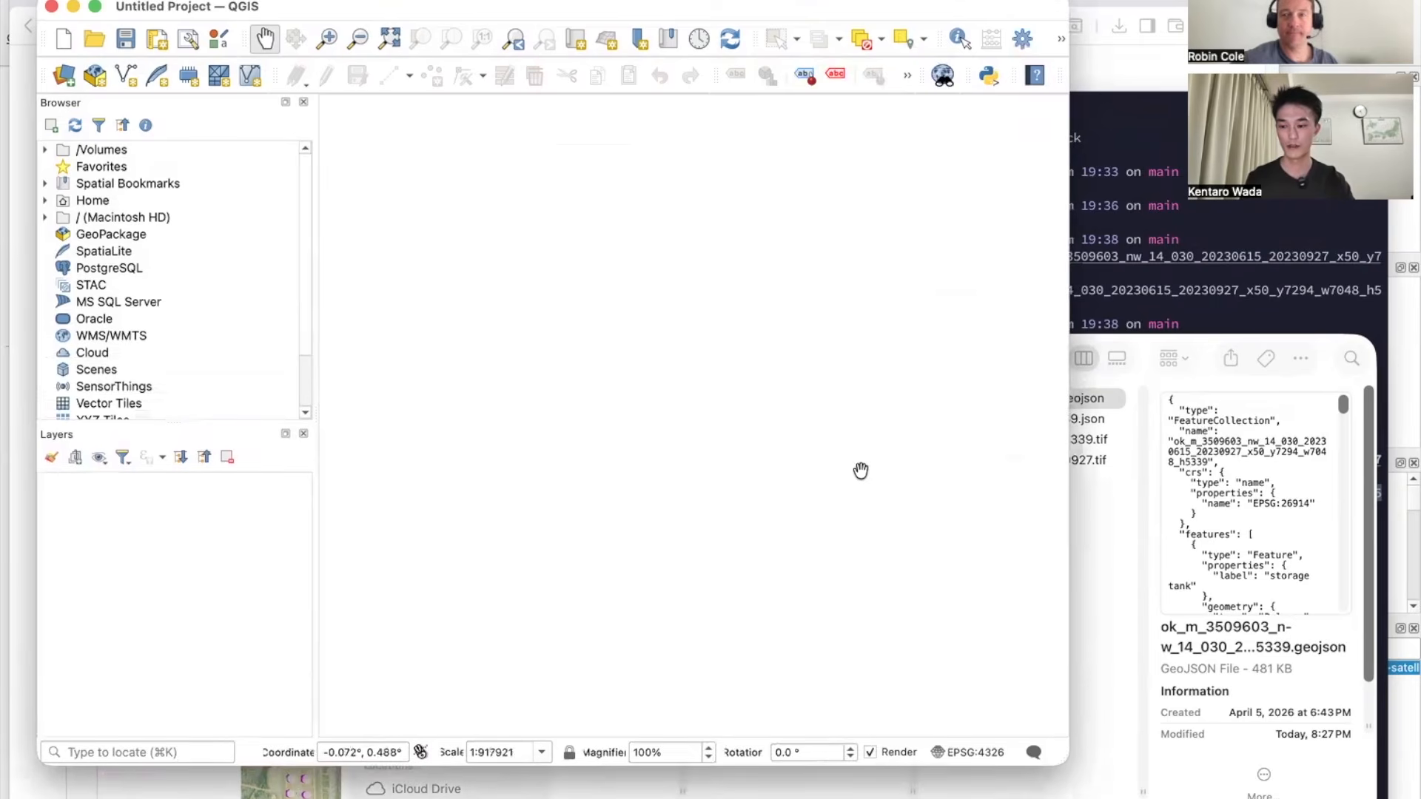
# Add the cropped tile ending in w7048_h5339.tif from the cushing folder to the QGIS project as a raster layer.
pyautogui.click(1205, 372)
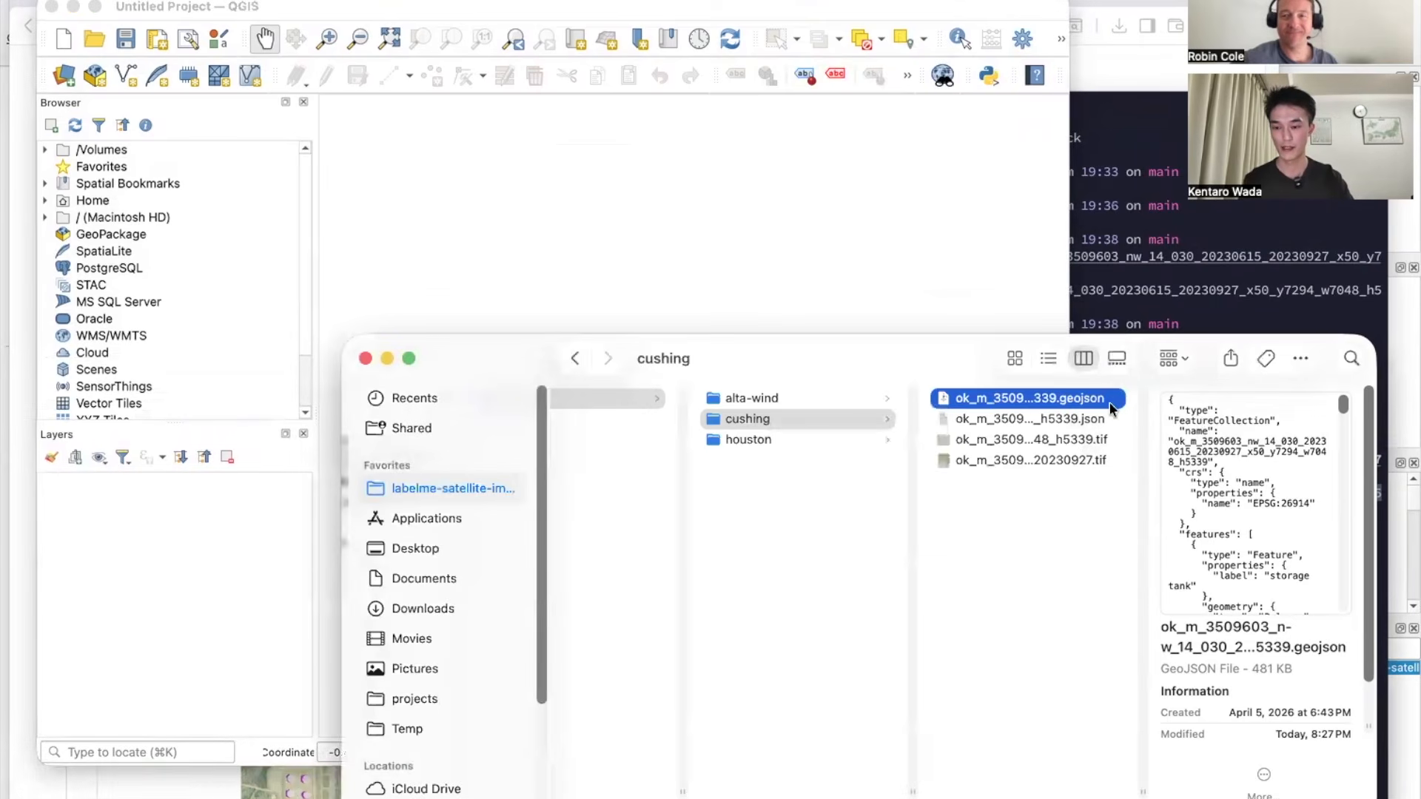
pyautogui.click(1073, 441)
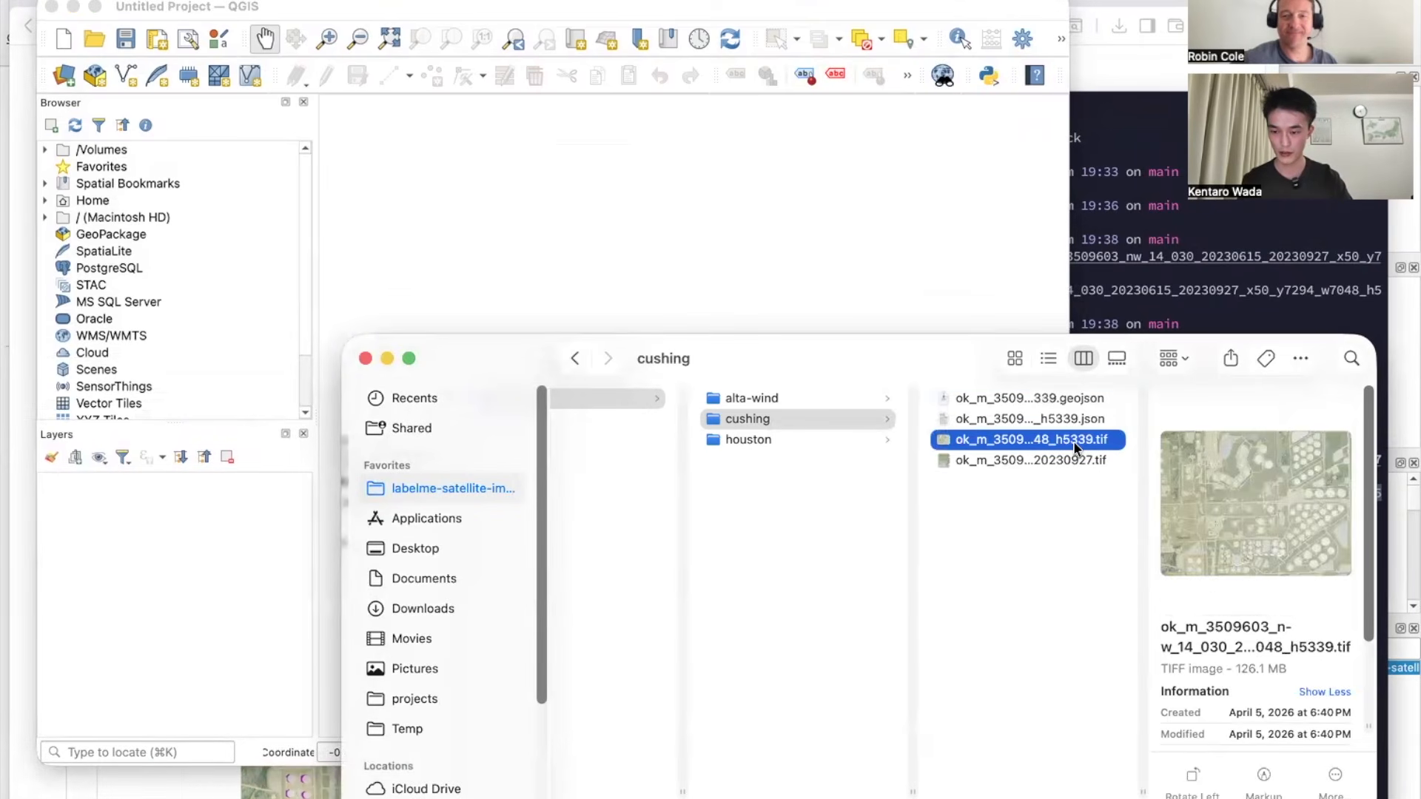
pyautogui.moveTo(1058, 447); pyautogui.dragTo(801, 274)
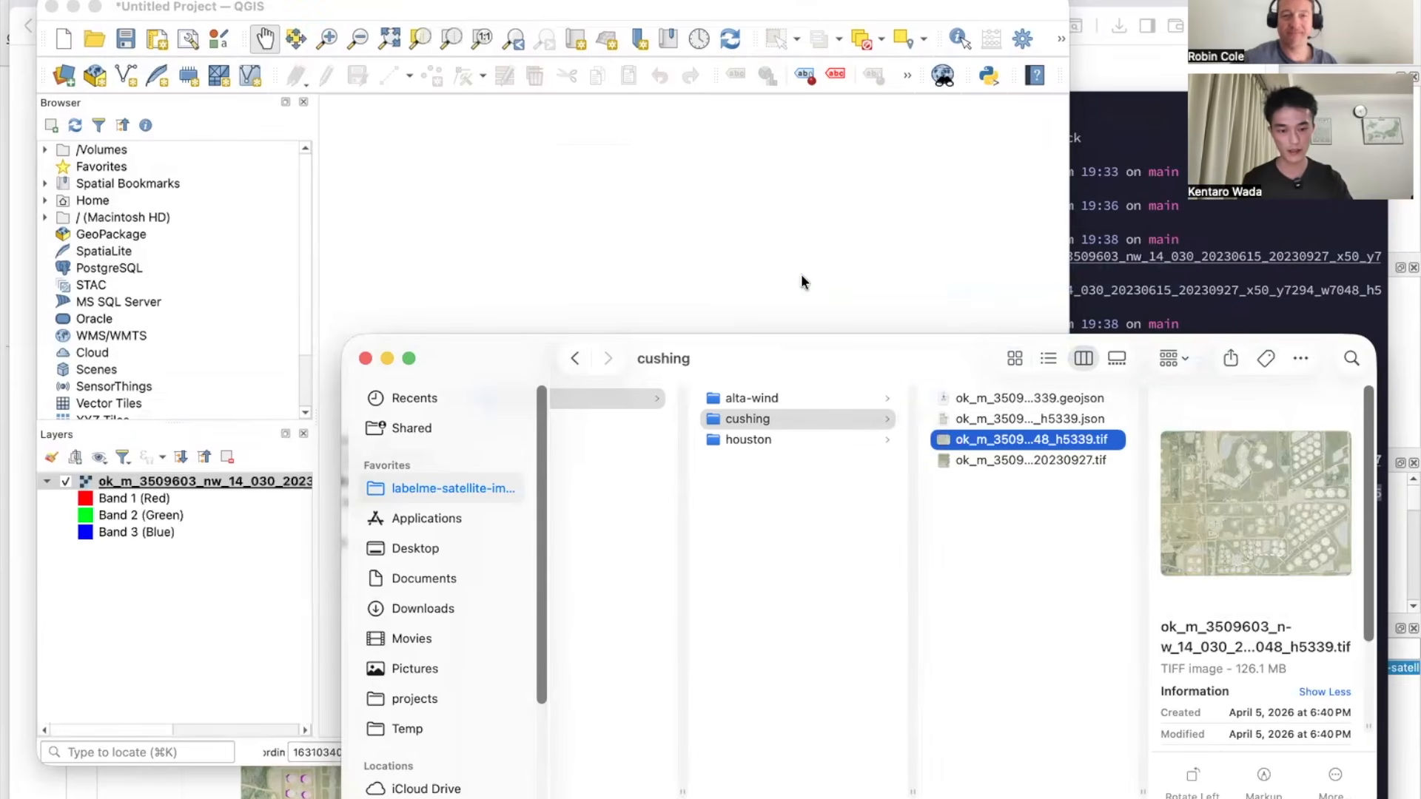
# Center the loaded raster tile in the QGIS map canvas so its whole extent can be examined.
pyautogui.click(869, 153)
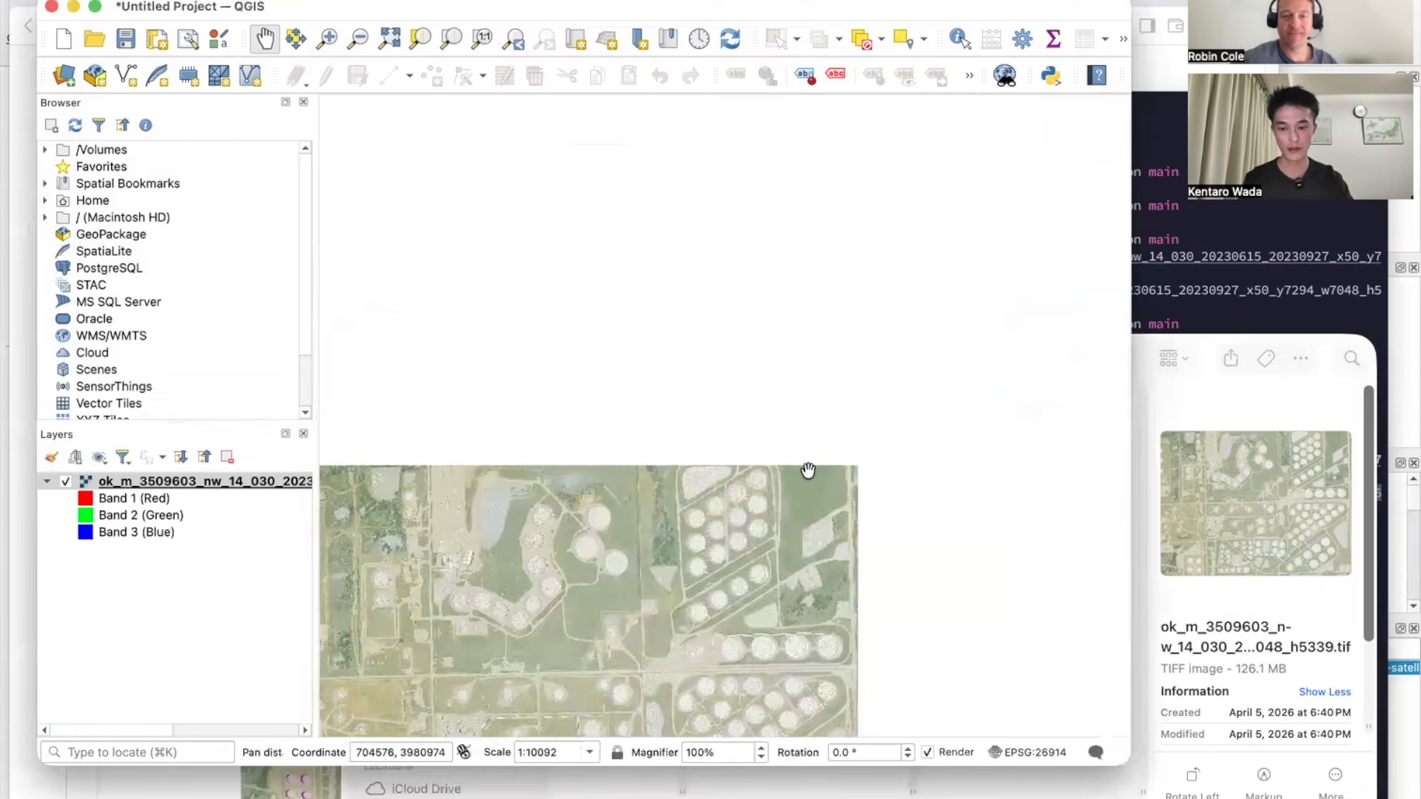
pyautogui.scroll(1, 808, 470)
pyautogui.moveTo(763, 540); pyautogui.dragTo(949, 260)
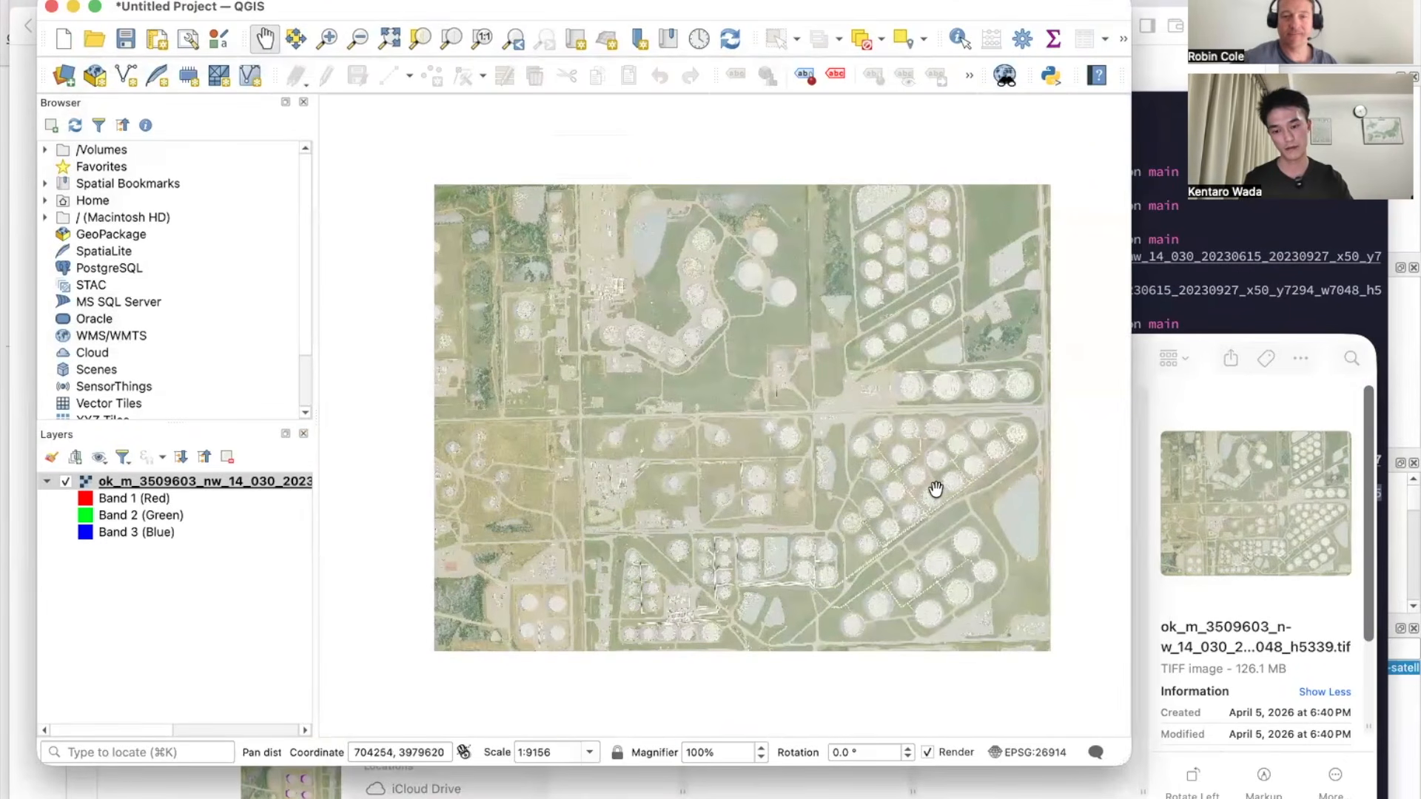
pyautogui.moveTo(936, 489); pyautogui.dragTo(913, 473)
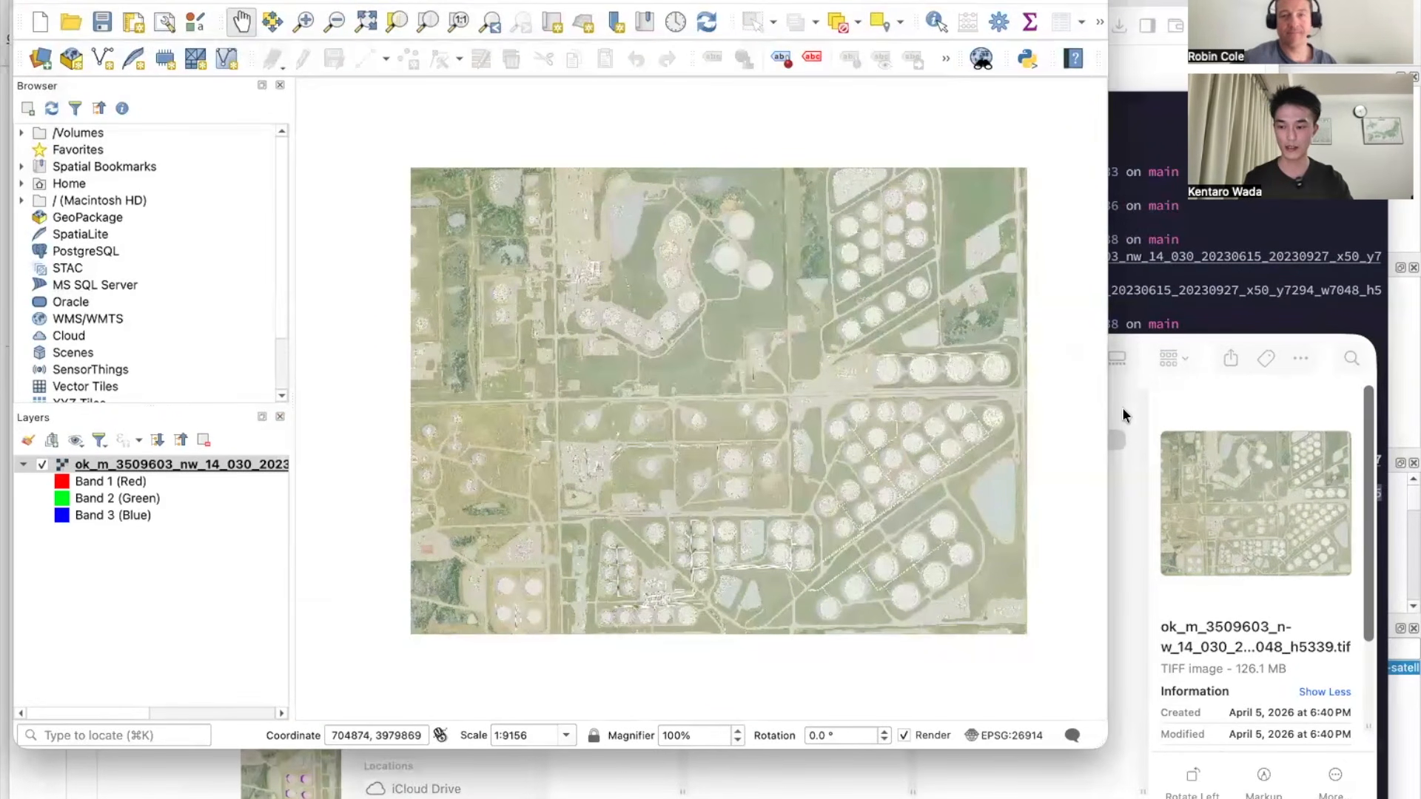
# Review the cropped .tif, its LabelMe .json and the converted .geojson in the cushing folder, referring to the terminal's conversion command.
pyautogui.click(1209, 338)
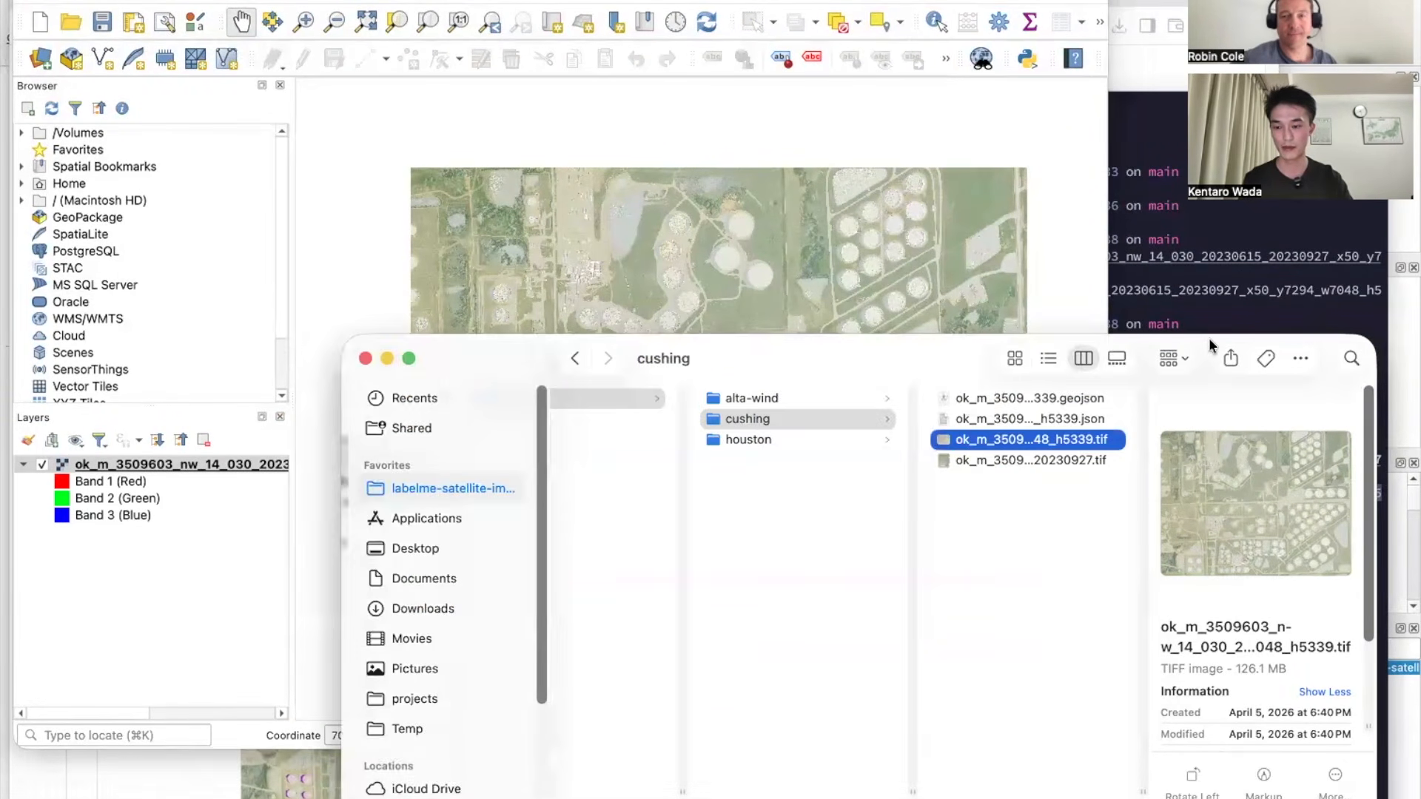
pyautogui.click(1086, 399)
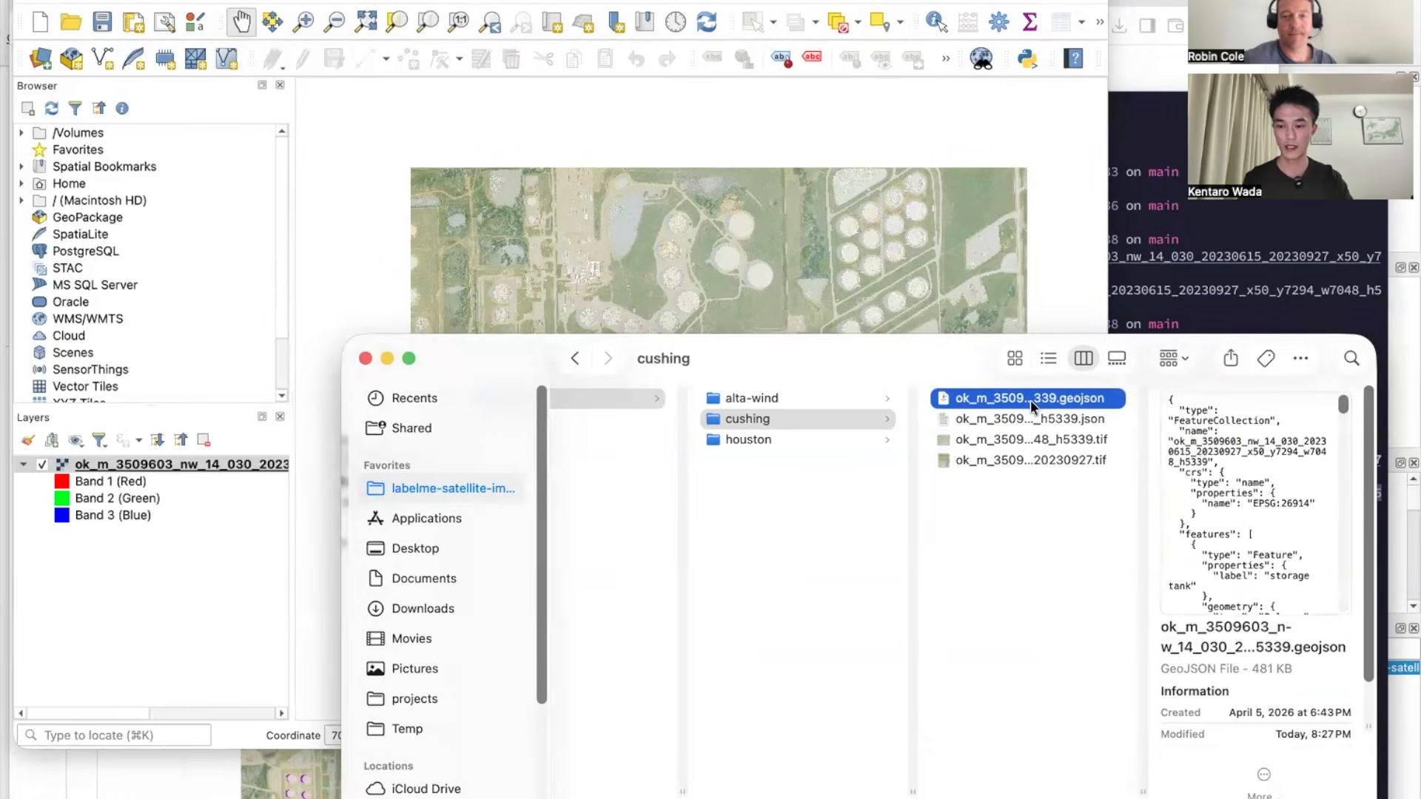
pyautogui.click(1166, 324)
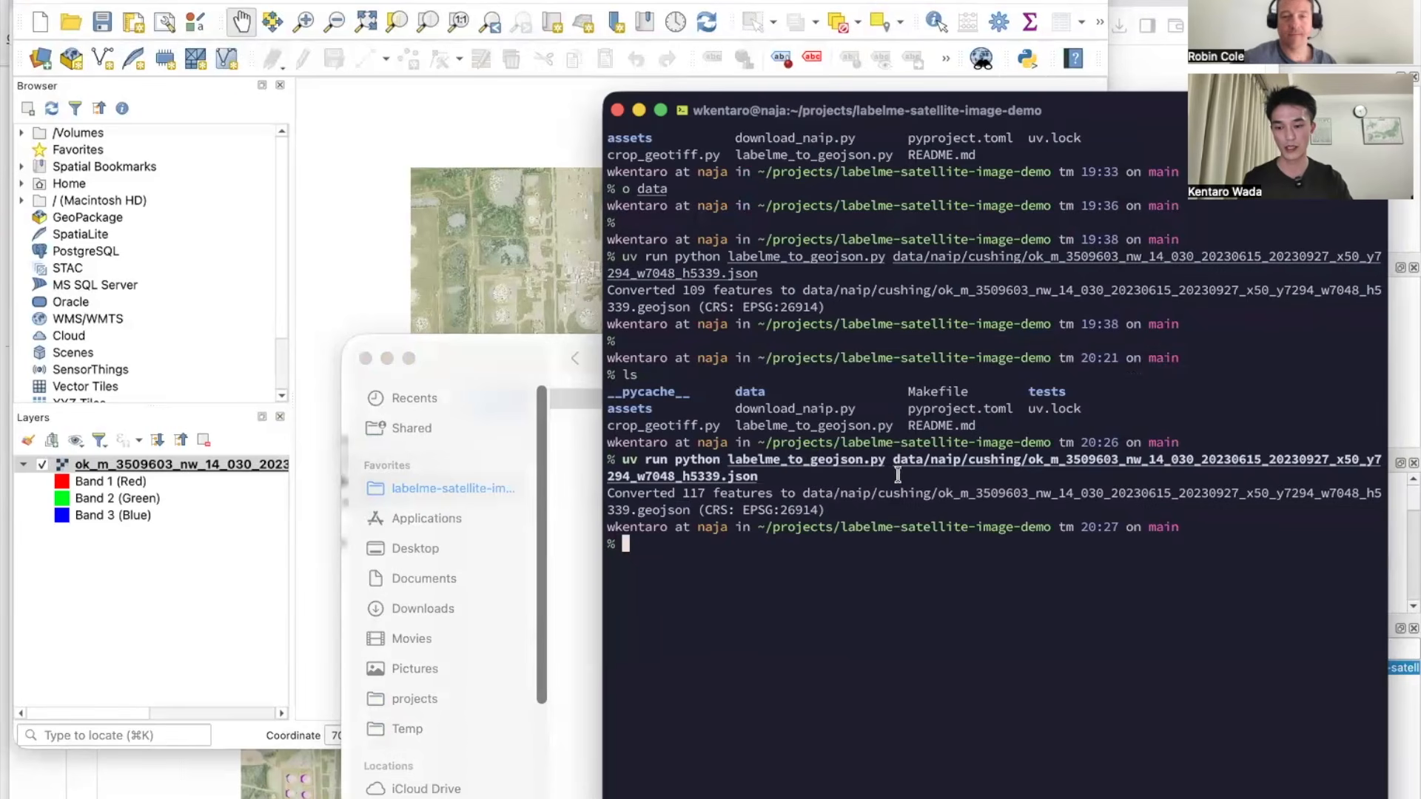
pyautogui.click(551, 343)
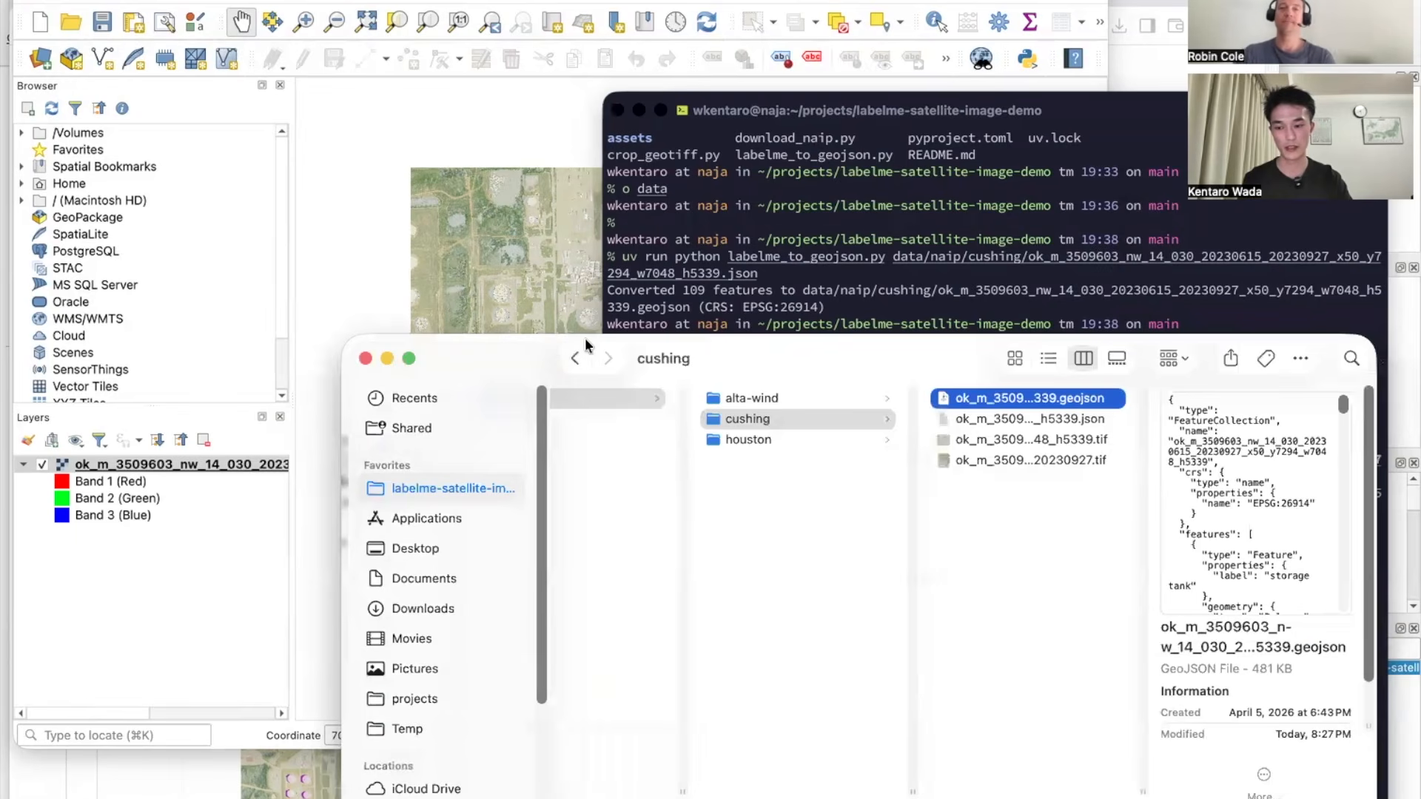
pyautogui.click(1047, 441)
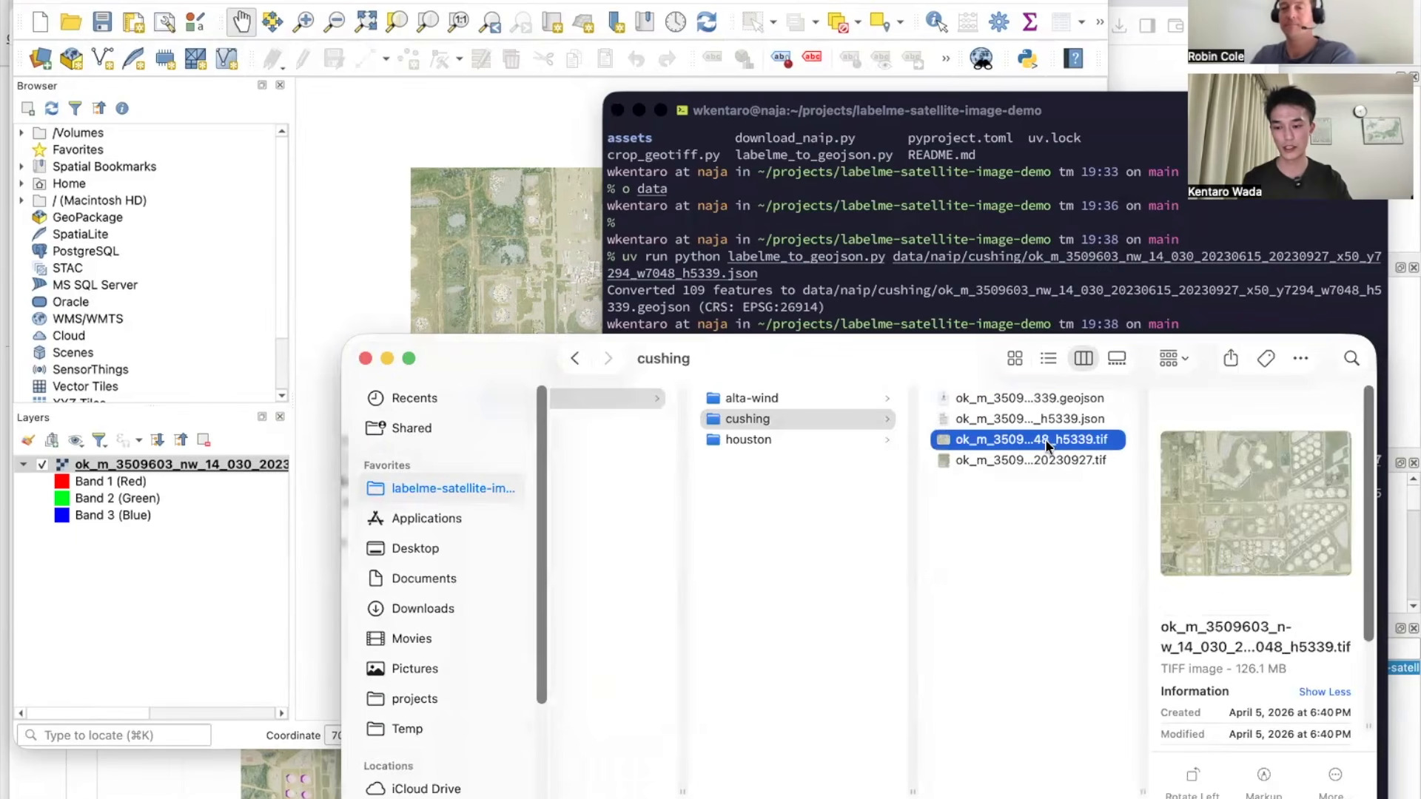
pyautogui.click(1082, 420)
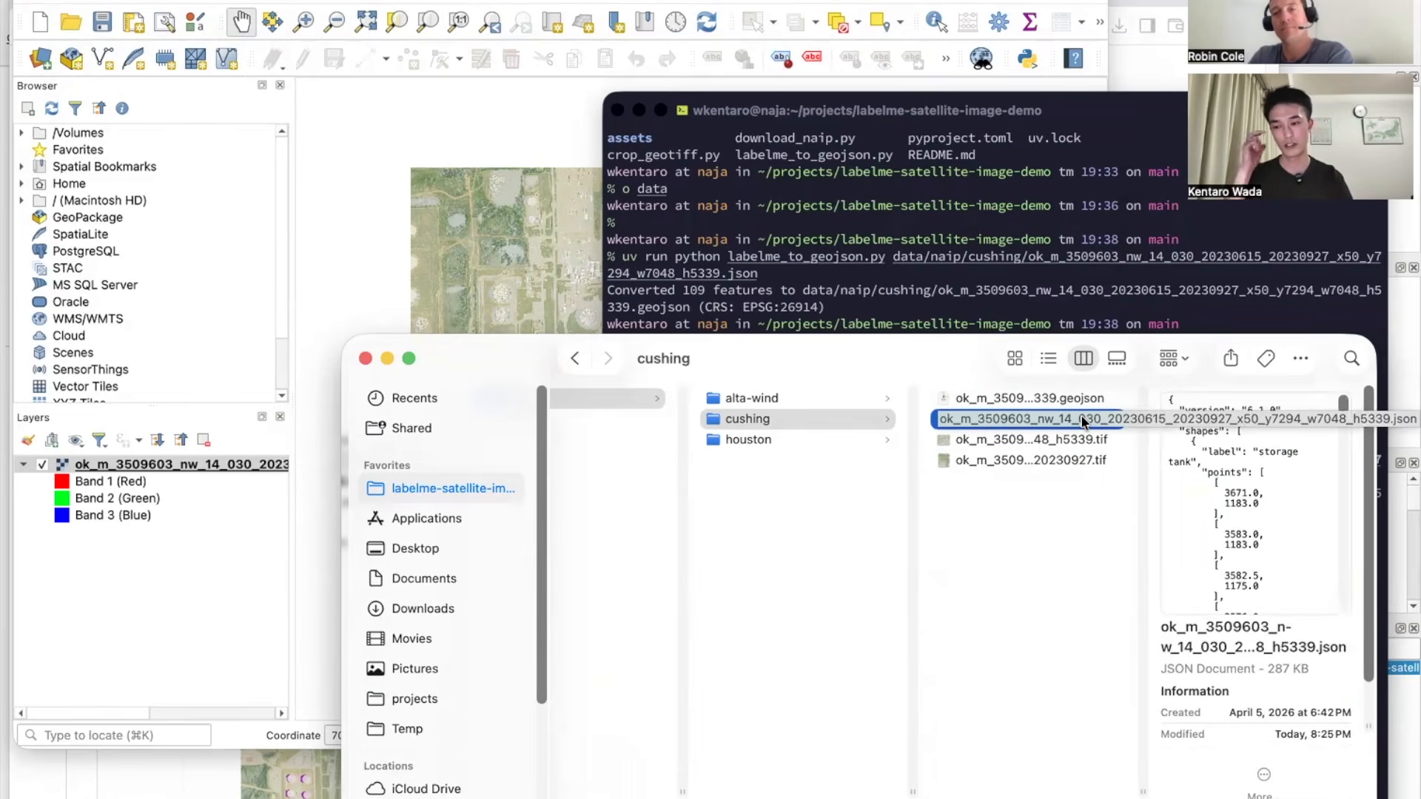
pyautogui.click(1045, 401)
# Add the .geojson file from the cushing folder to the QGIS project as a vector layer over the raster.
pyautogui.click(819, 3)
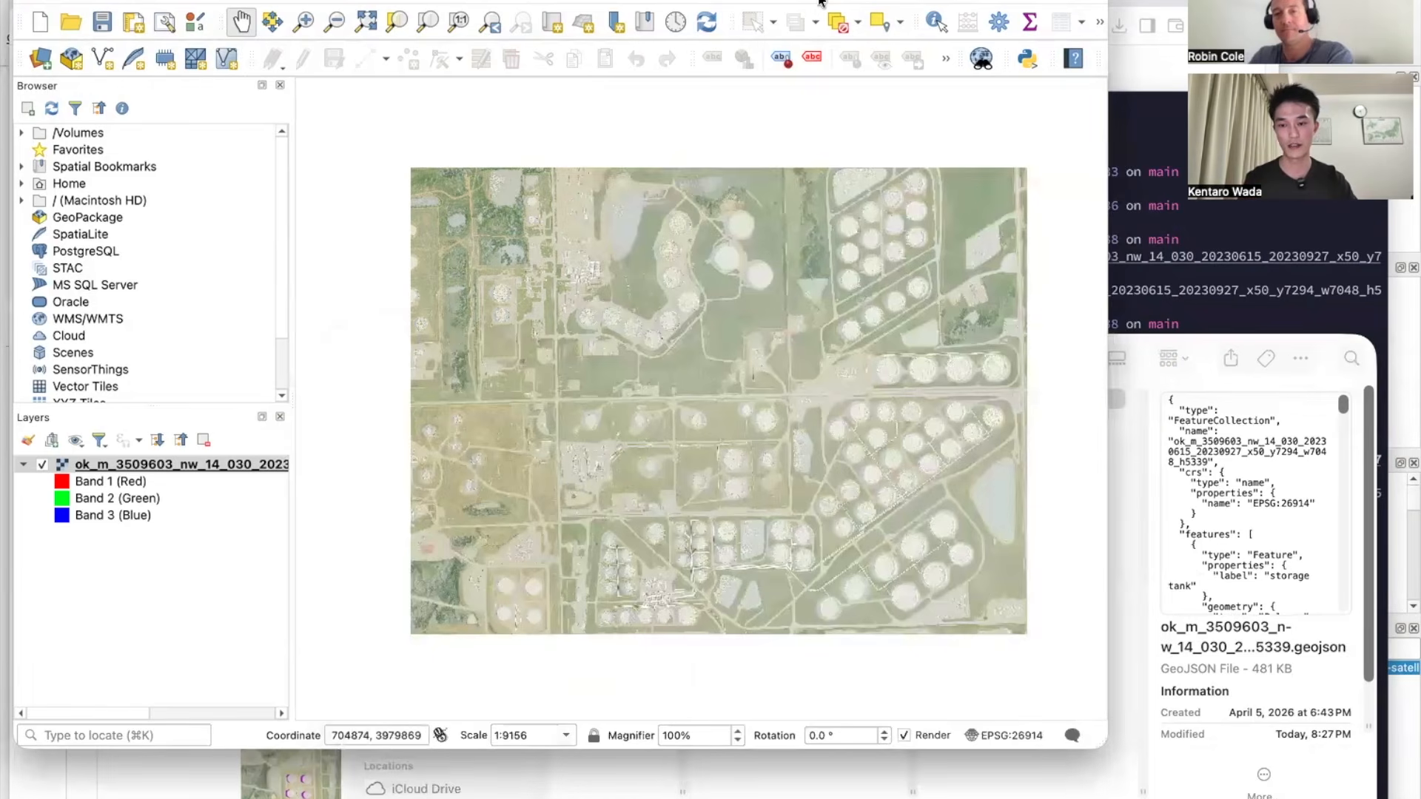
pyautogui.click(1203, 345)
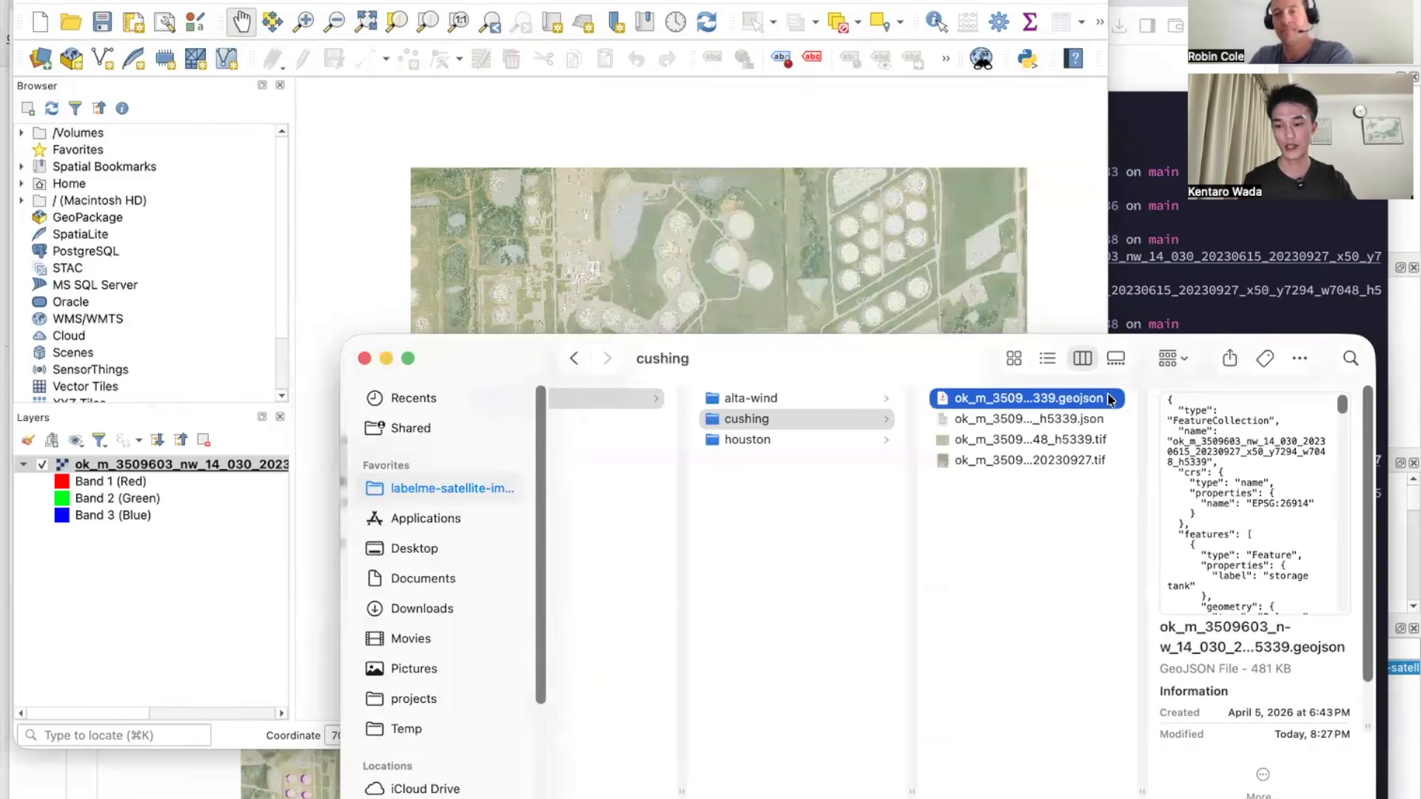
pyautogui.moveTo(1029, 398); pyautogui.dragTo(887, 183)
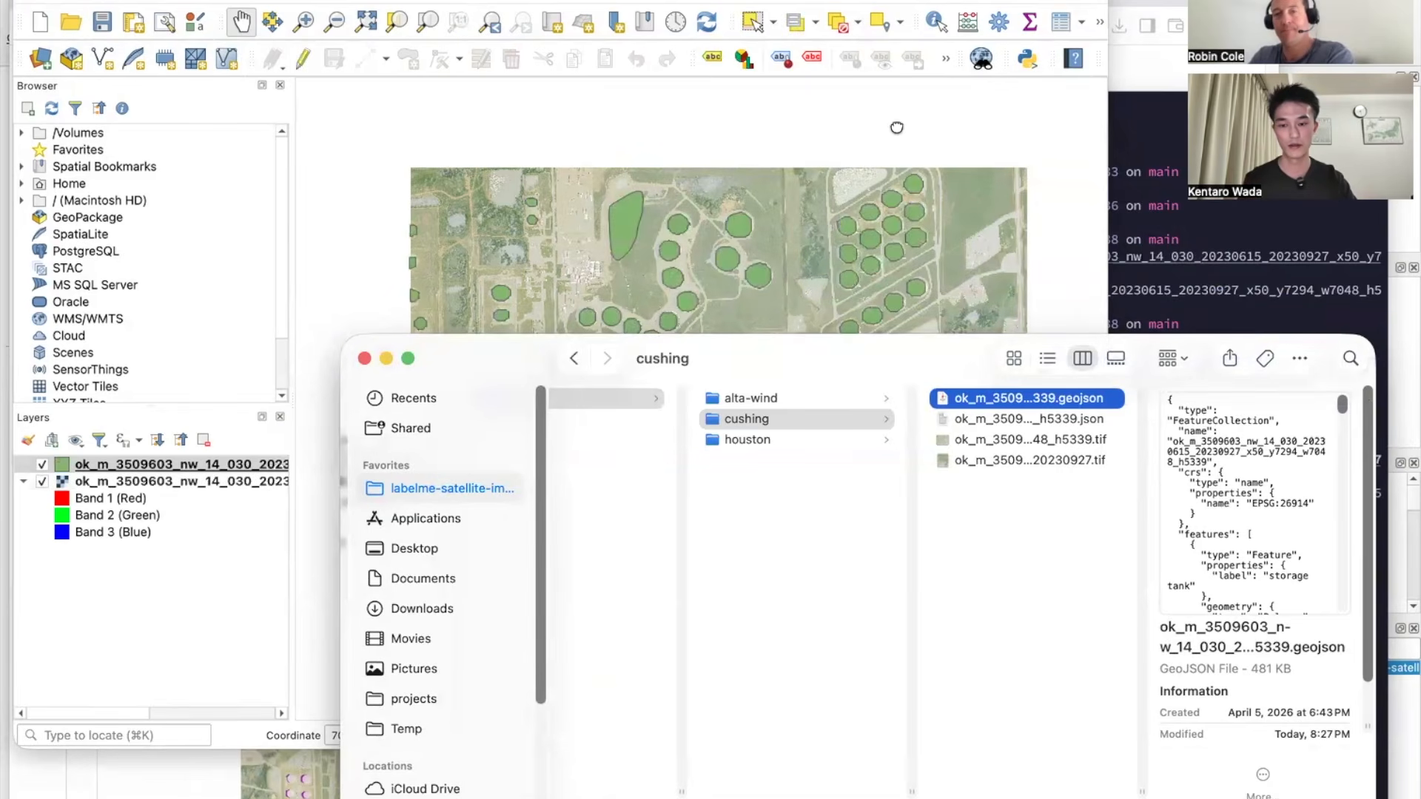
# Examine how the GeoJSON tank and pond polygons line up with the imagery across the whole tile.
pyautogui.click(897, 128)
pyautogui.scroll(-1, 633, 650)
pyautogui.moveTo(676, 434); pyautogui.dragTo(859, 212)
pyautogui.moveTo(735, 495); pyautogui.dragTo(735, 482)
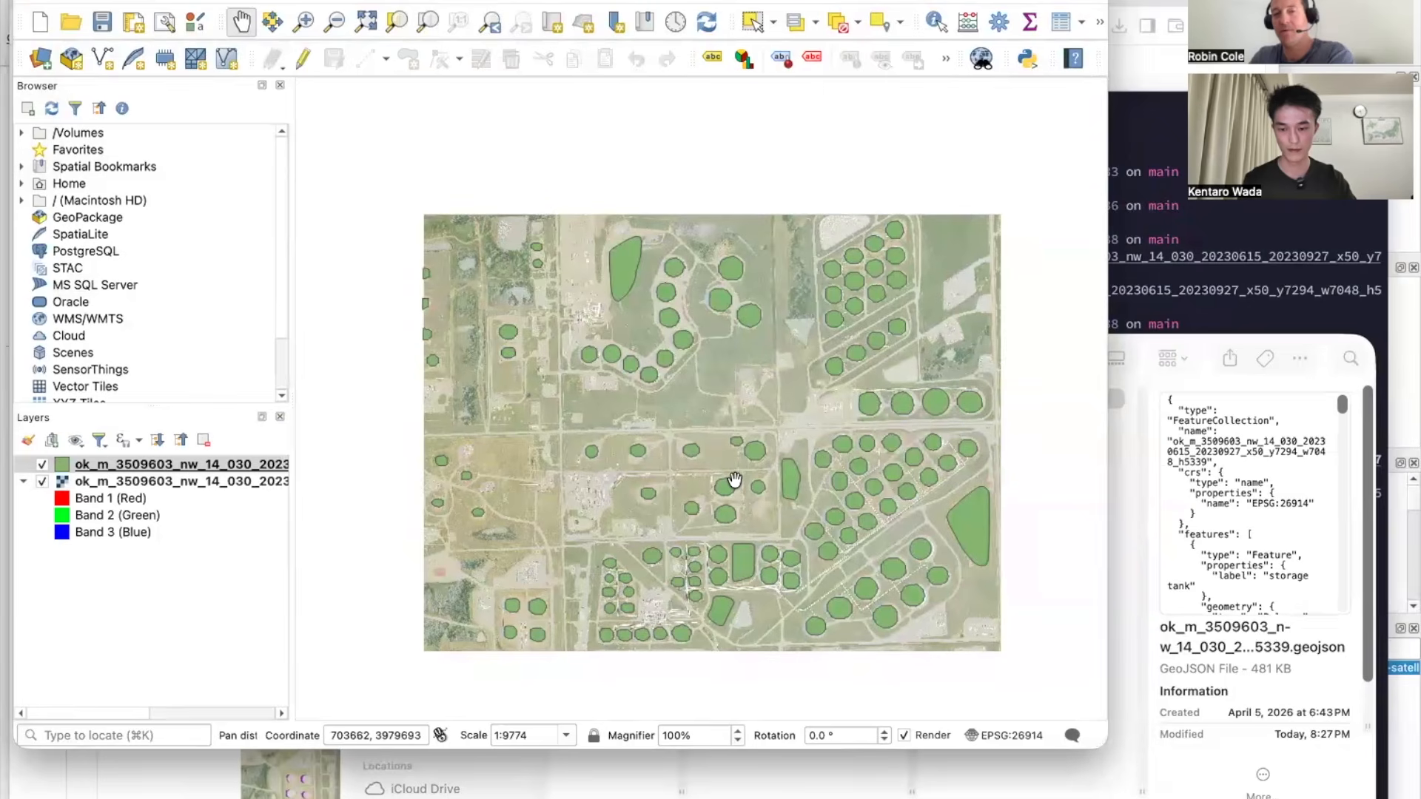
pyautogui.scroll(2, 735, 482)
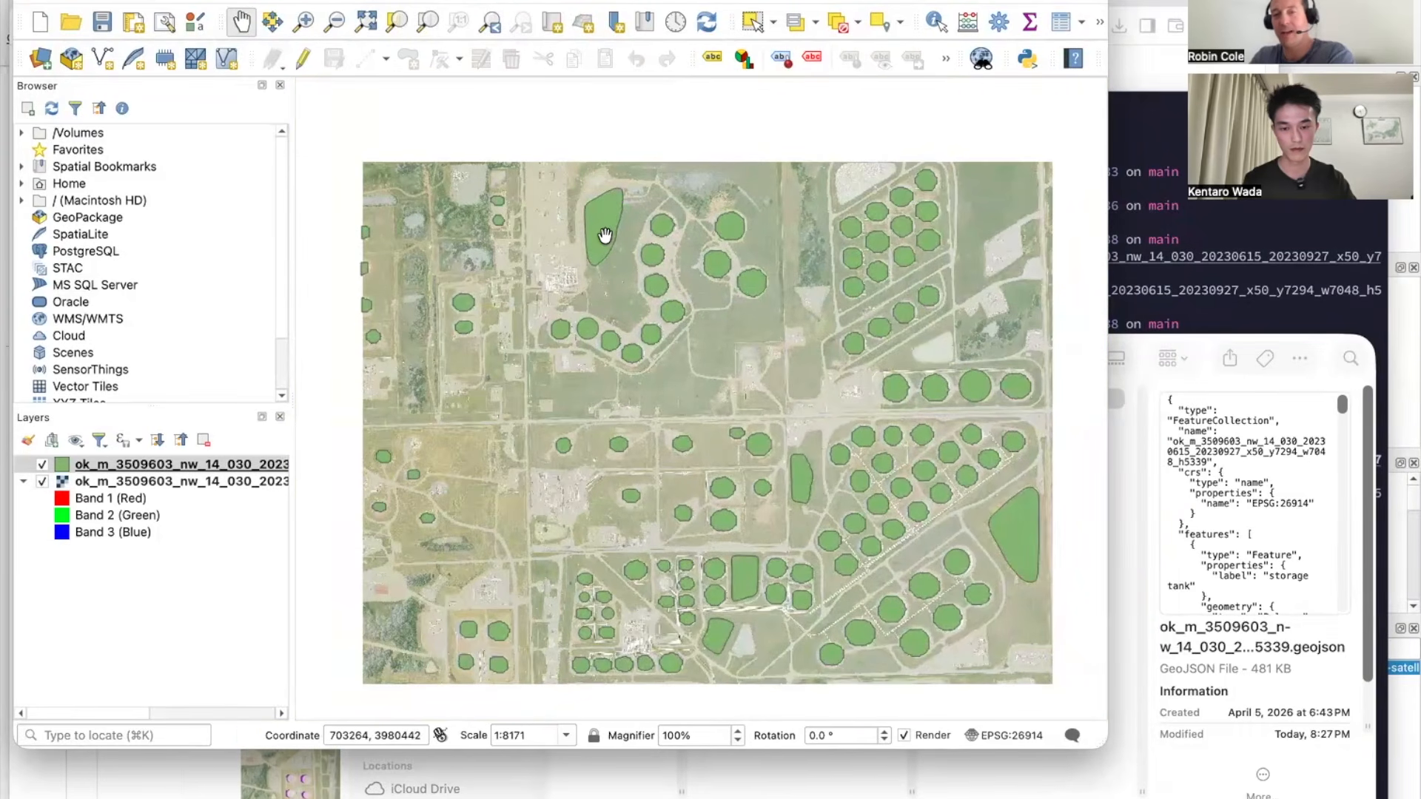
pyautogui.moveTo(551, 141); pyautogui.dragTo(522, 134)
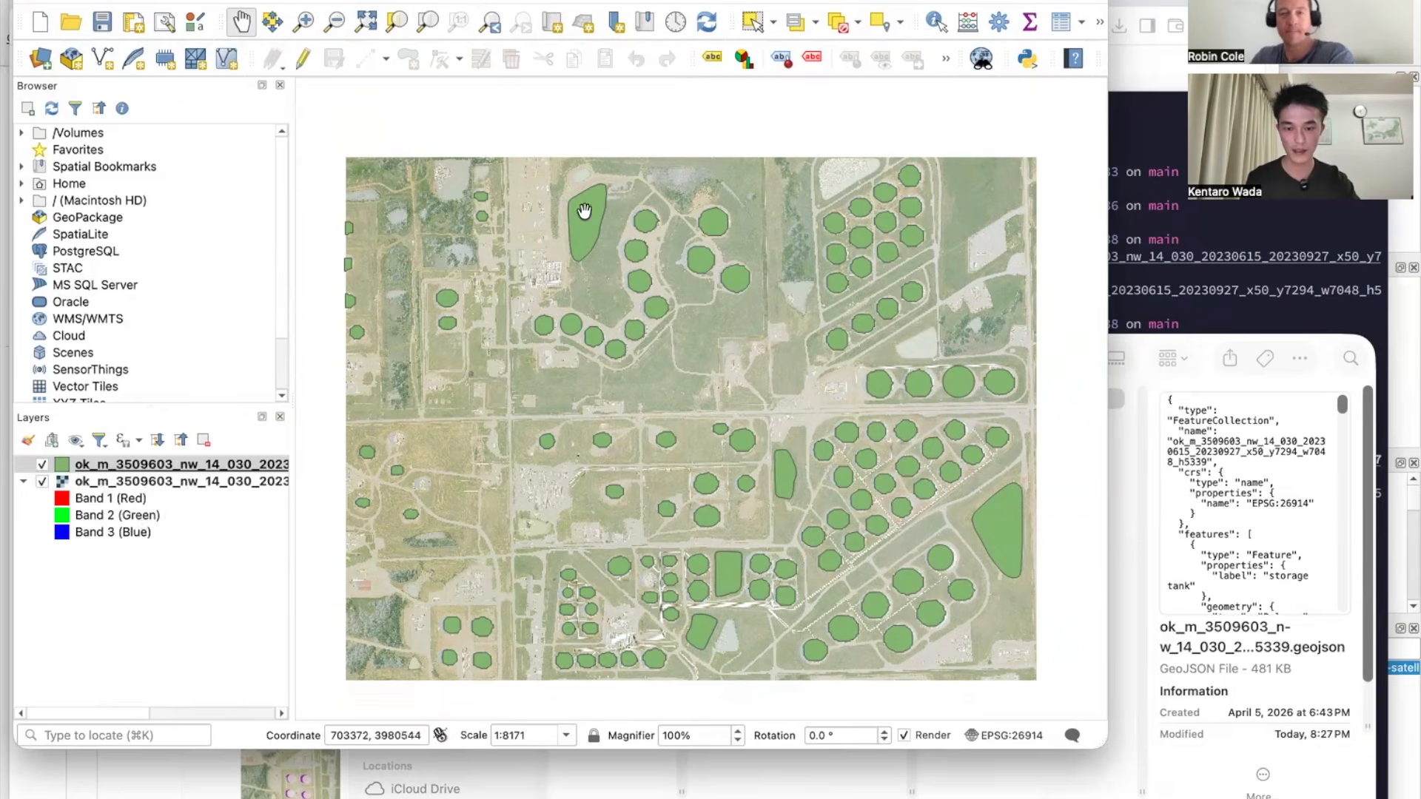
pyautogui.click(1143, 348)
pyautogui.moveTo(863, 96); pyautogui.dragTo(835, 169)
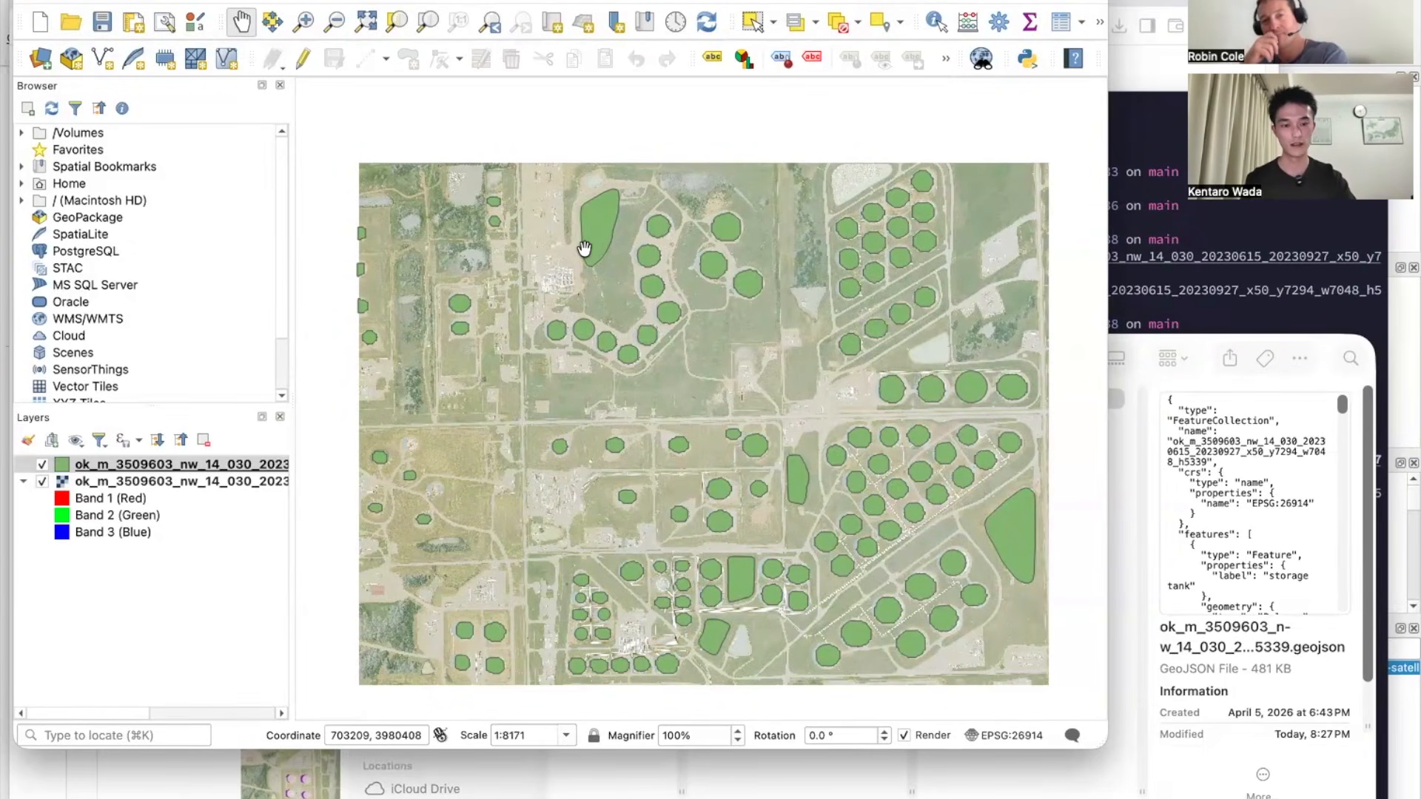
pyautogui.moveTo(344, 6); pyautogui.dragTo(400, 37)
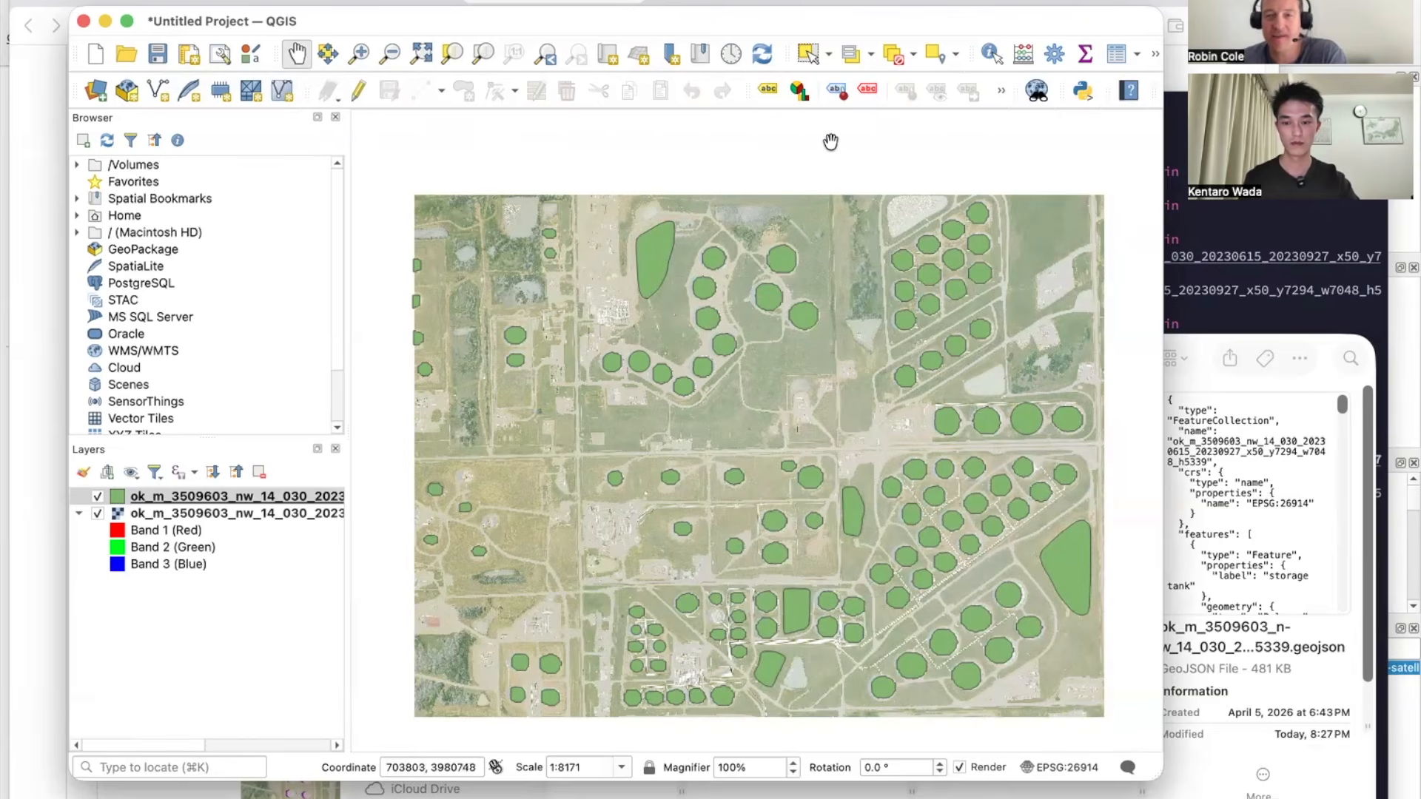
# Switch to LabelMe and open its preferences file .labelmerc.
pyautogui.hotkey('ctrl', 'Up')
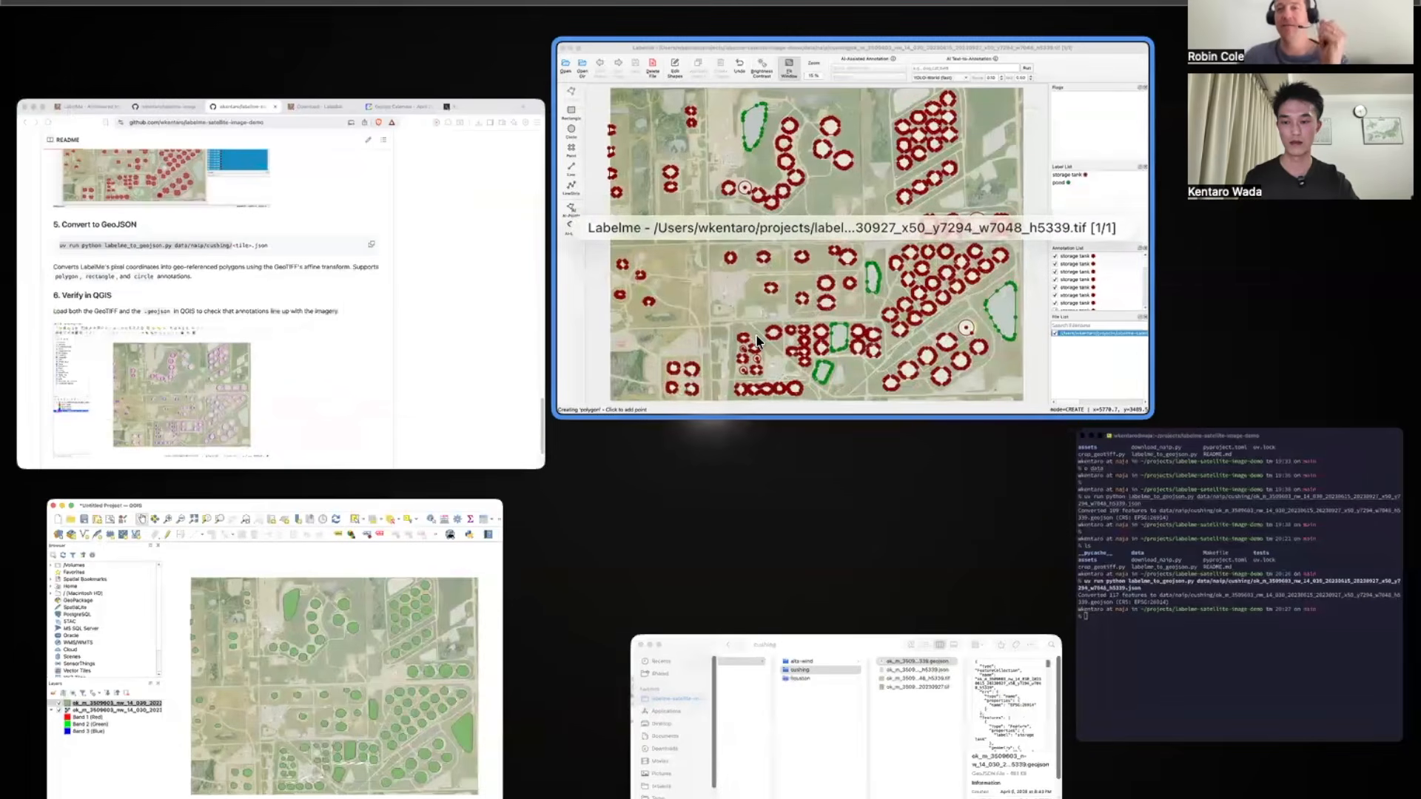
pyautogui.click(756, 335)
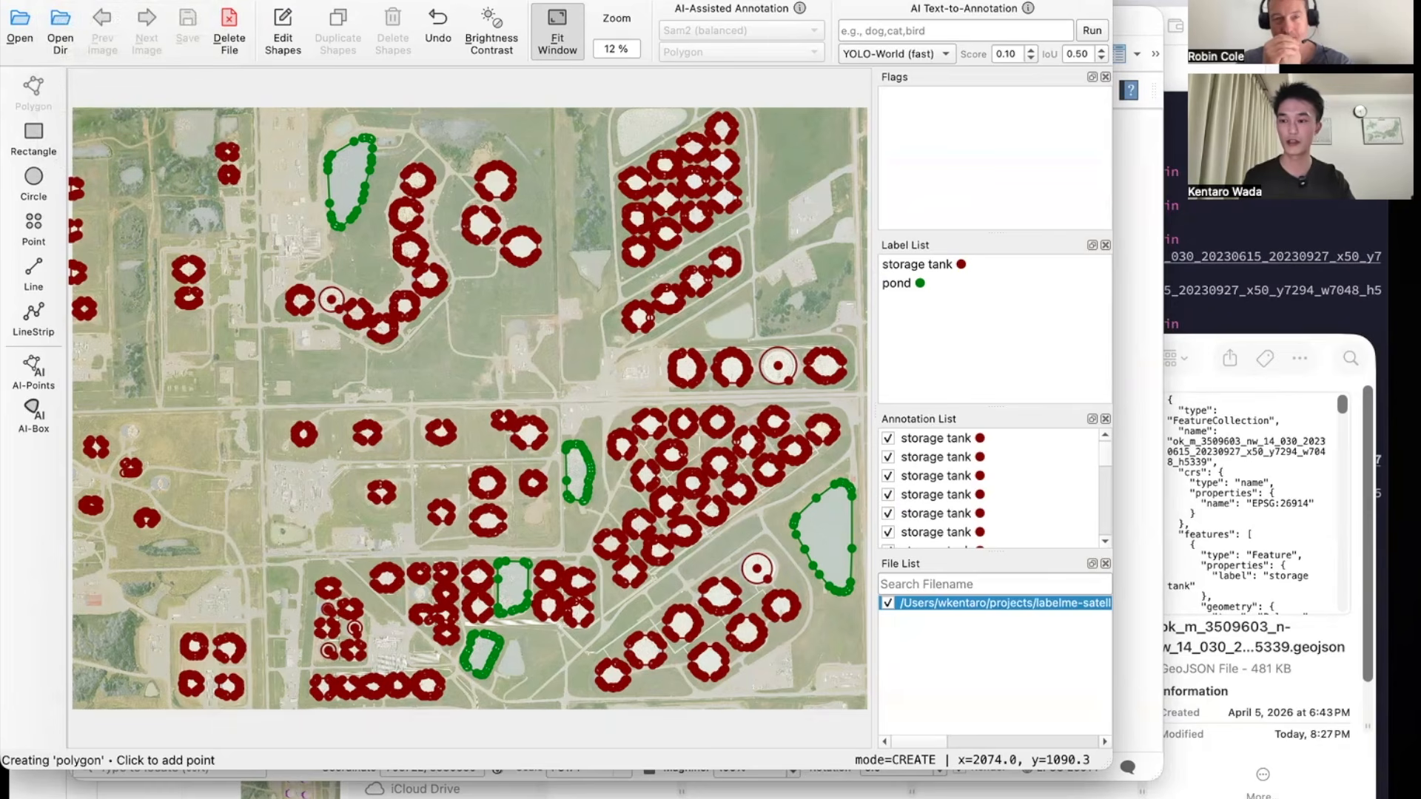
pyautogui.click(79, 2)
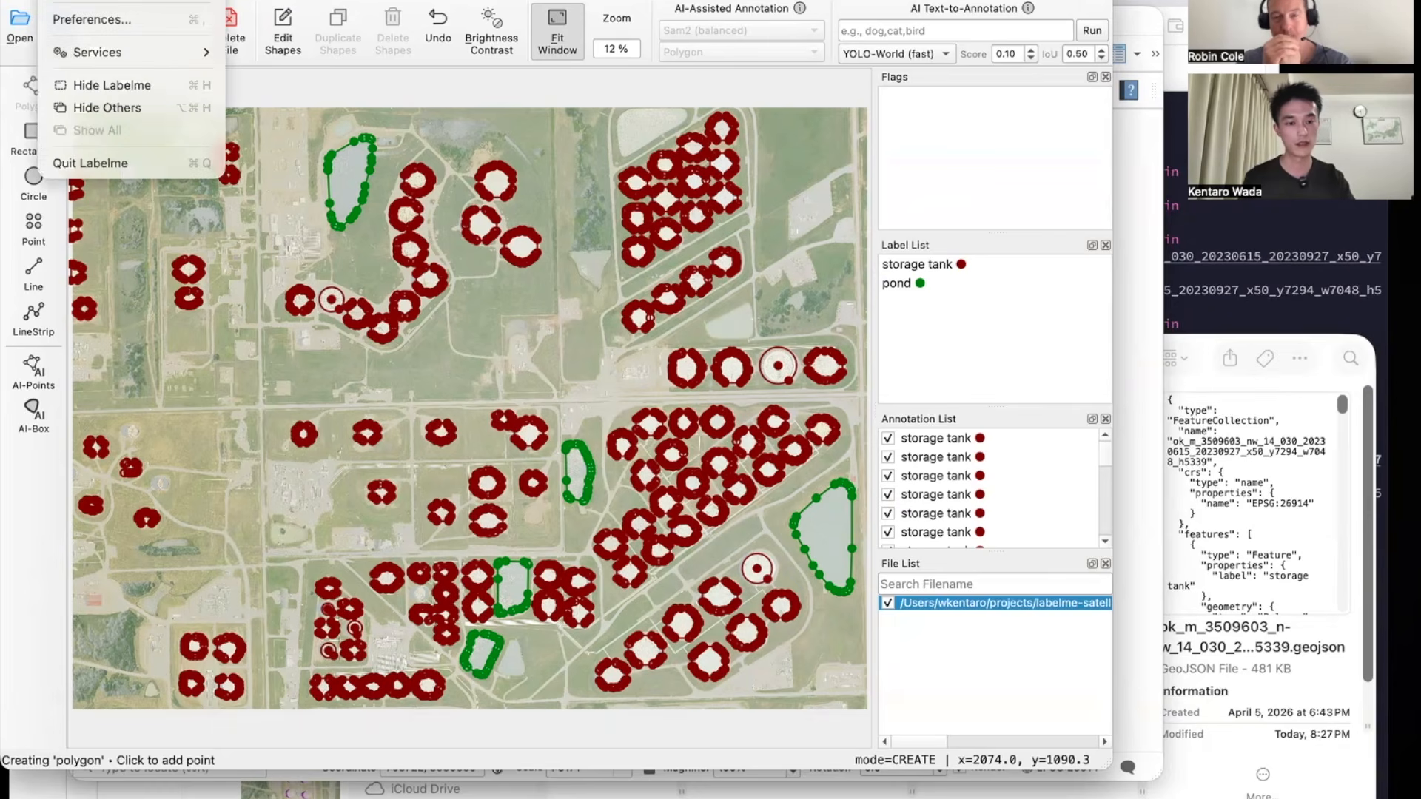
pyautogui.click(84, 21)
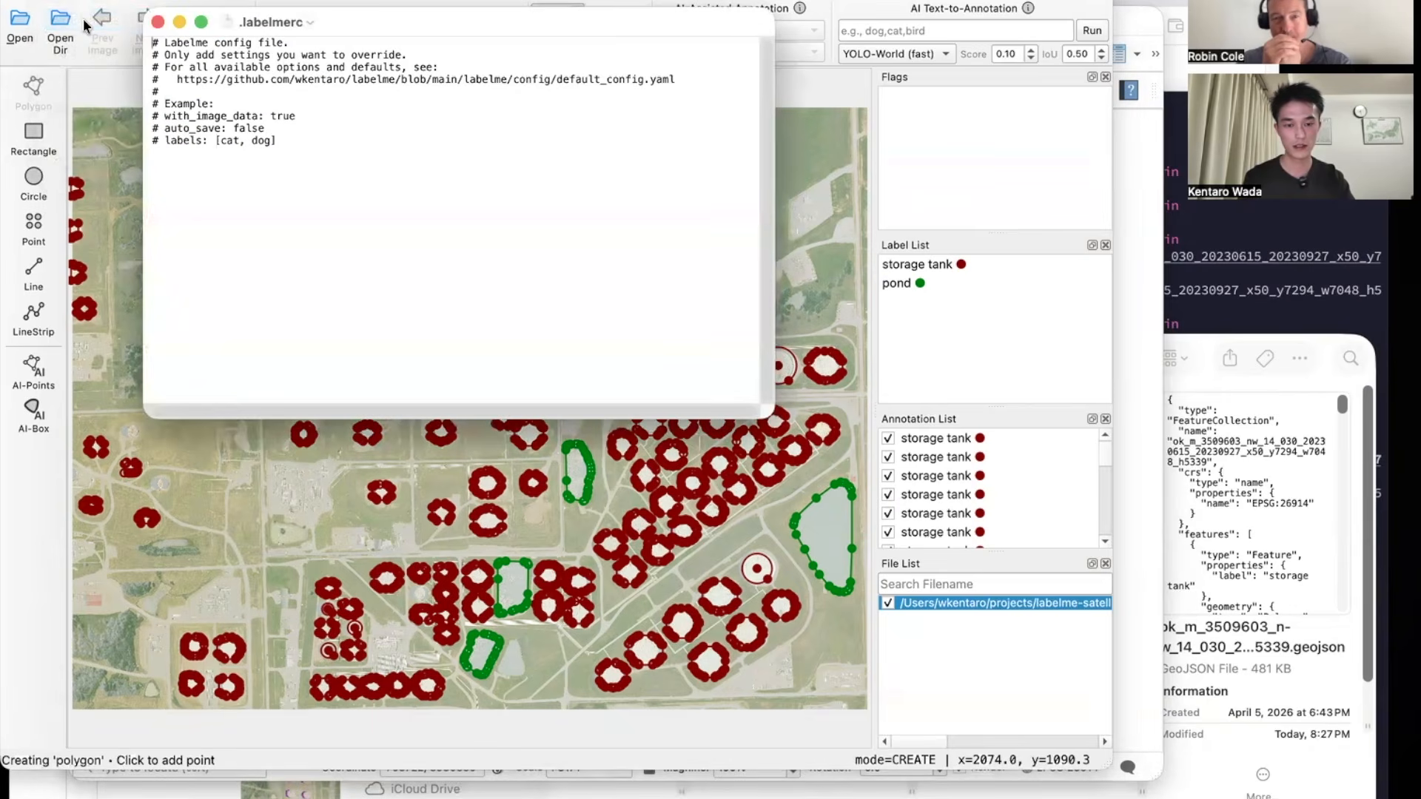
# Uncomment the labels line in .labelmerc.
pyautogui.click(281, 140)
pyautogui.click(163, 140)
pyautogui.press('BackSpace')
pyautogui.press('BackSpace')
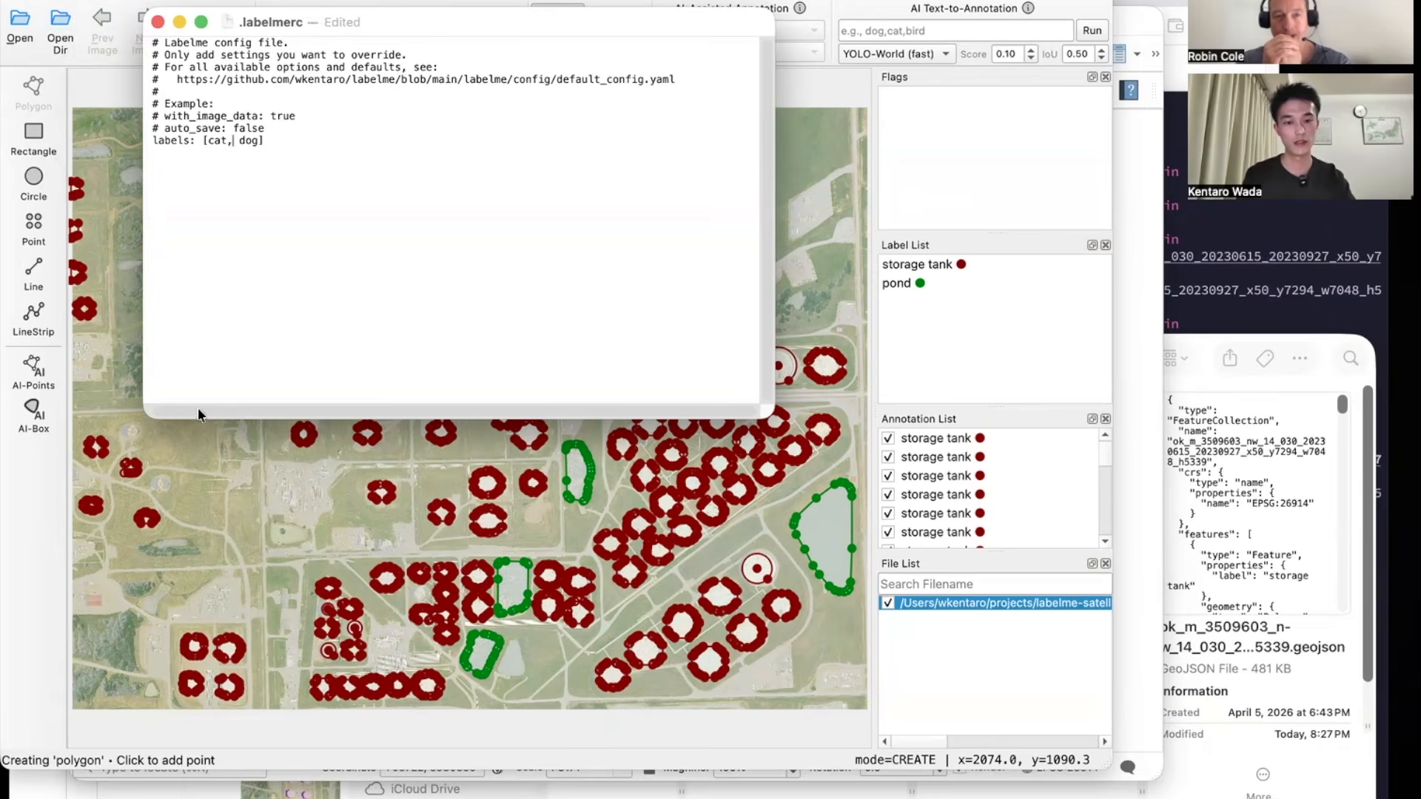
# Replace the example labels cat and dog with storage tank and pond, and close .labelmerc.
pyautogui.doubleClick(217, 141)
pyautogui.write('storage')
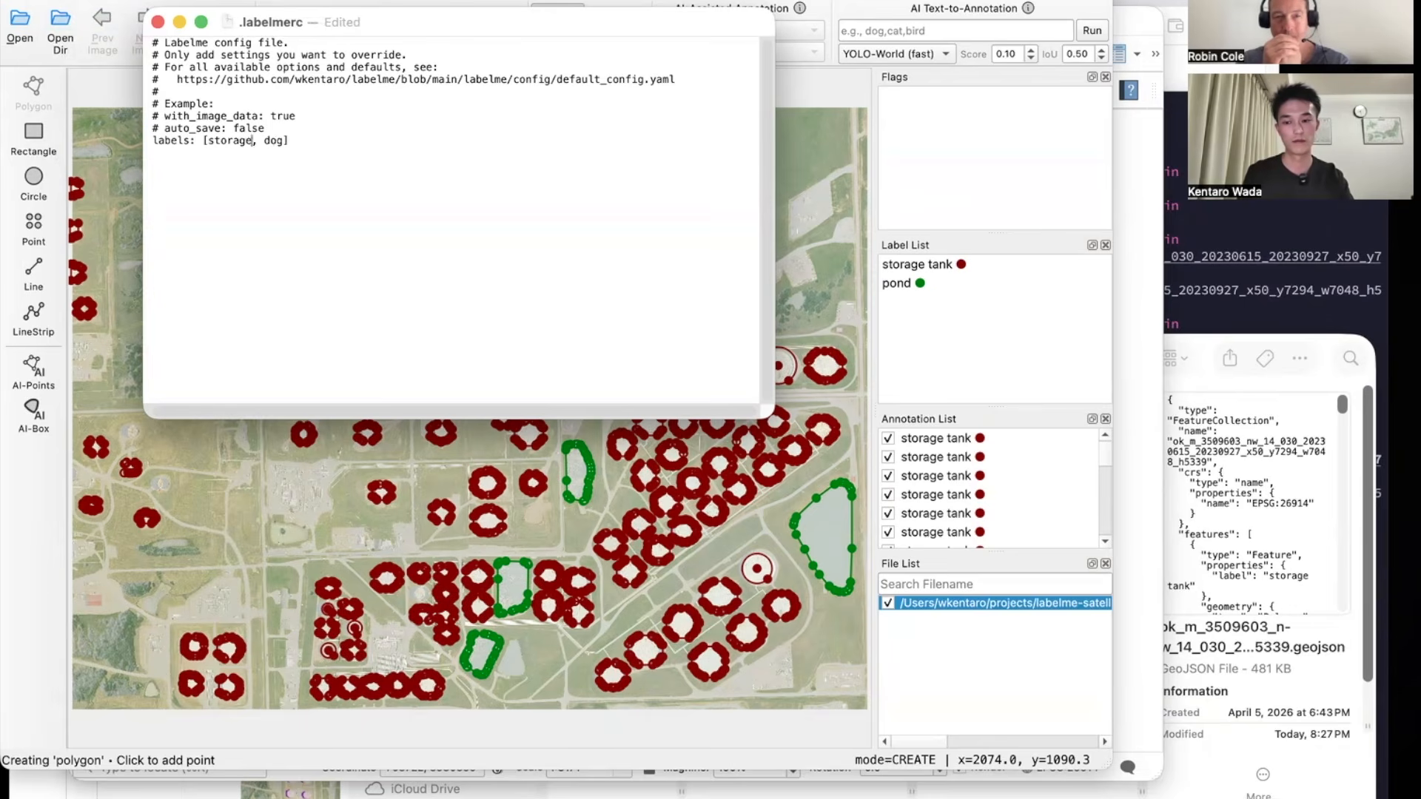
pyautogui.write(' tank')
pyautogui.doubleClick(297, 140)
pyautogui.write('pong')
pyautogui.click(335, 162)
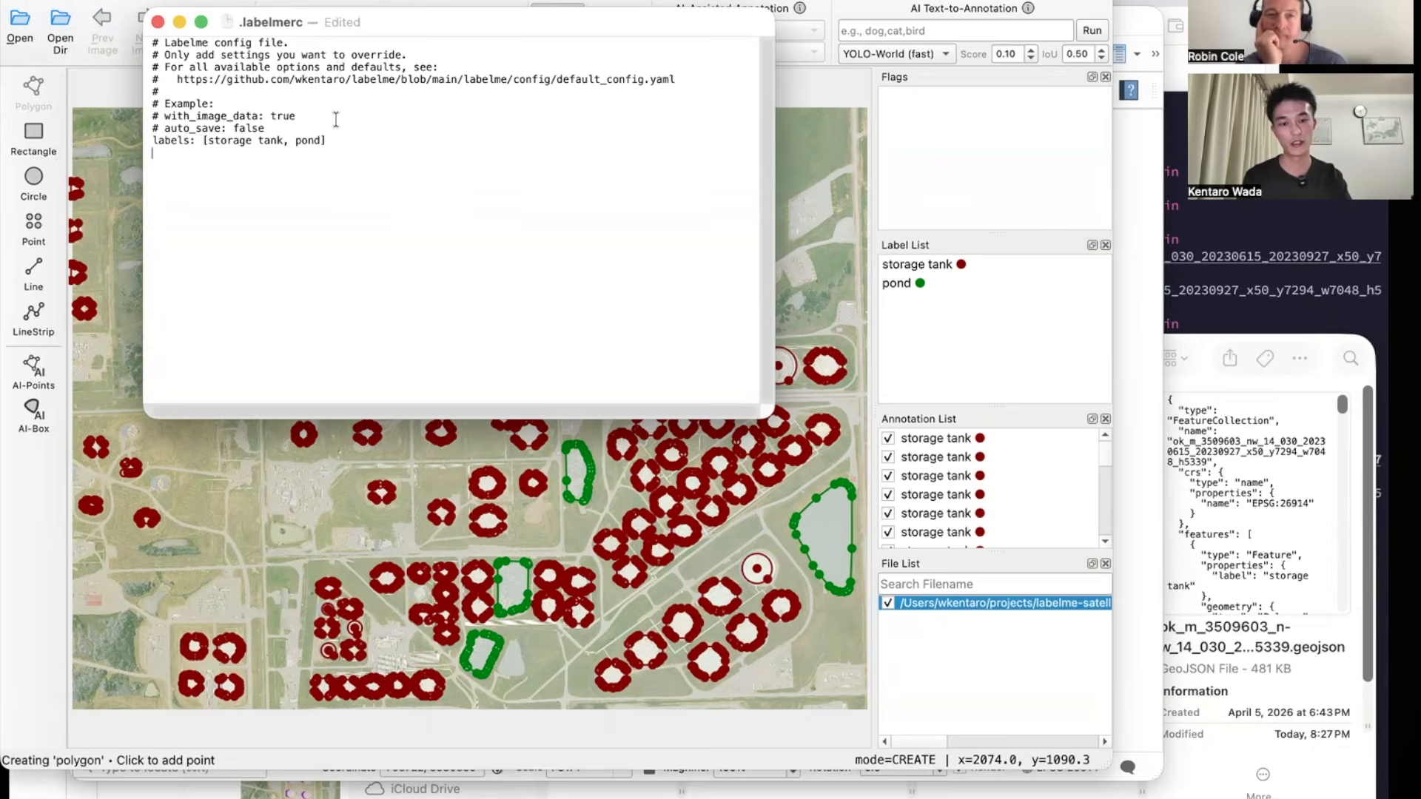
pyautogui.click(158, 22)
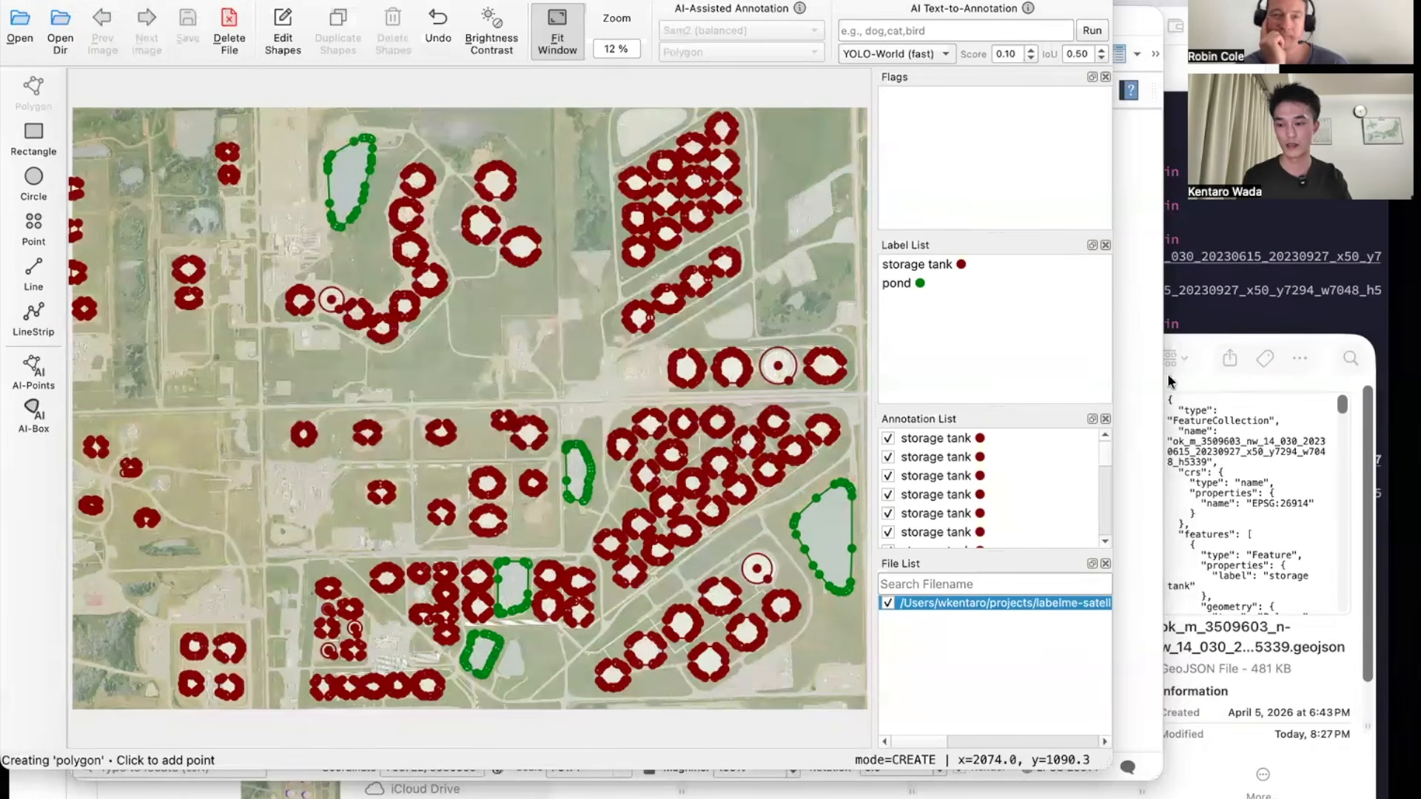
# Try to open ~/.labelmerc from the terminal.
pyautogui.click(1198, 390)
pyautogui.click(1337, 313)
pyautogui.write('o ~/.la')
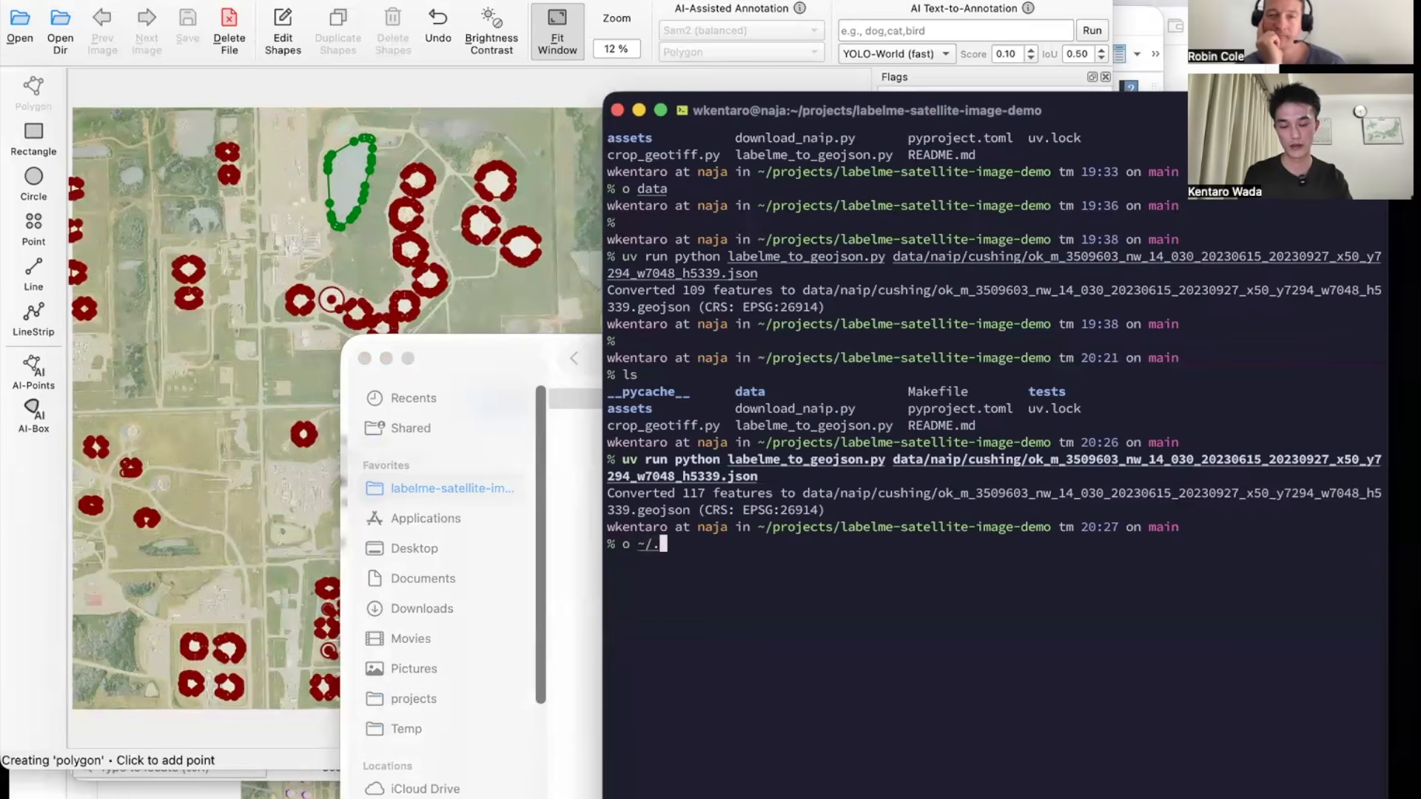
pyautogui.press('Tab')
pyautogui.press('Tab')
pyautogui.press('Return')
pyautogui.hotkey('ctrl', 'a')
pyautogui.hotkey('ctrl', 'd')
pyautogui.hotkey('ctrl', 'c')
# Open the home folder from the terminal, view the Desktop folder in Finder and close the Finder window.
pyautogui.write('o ~')
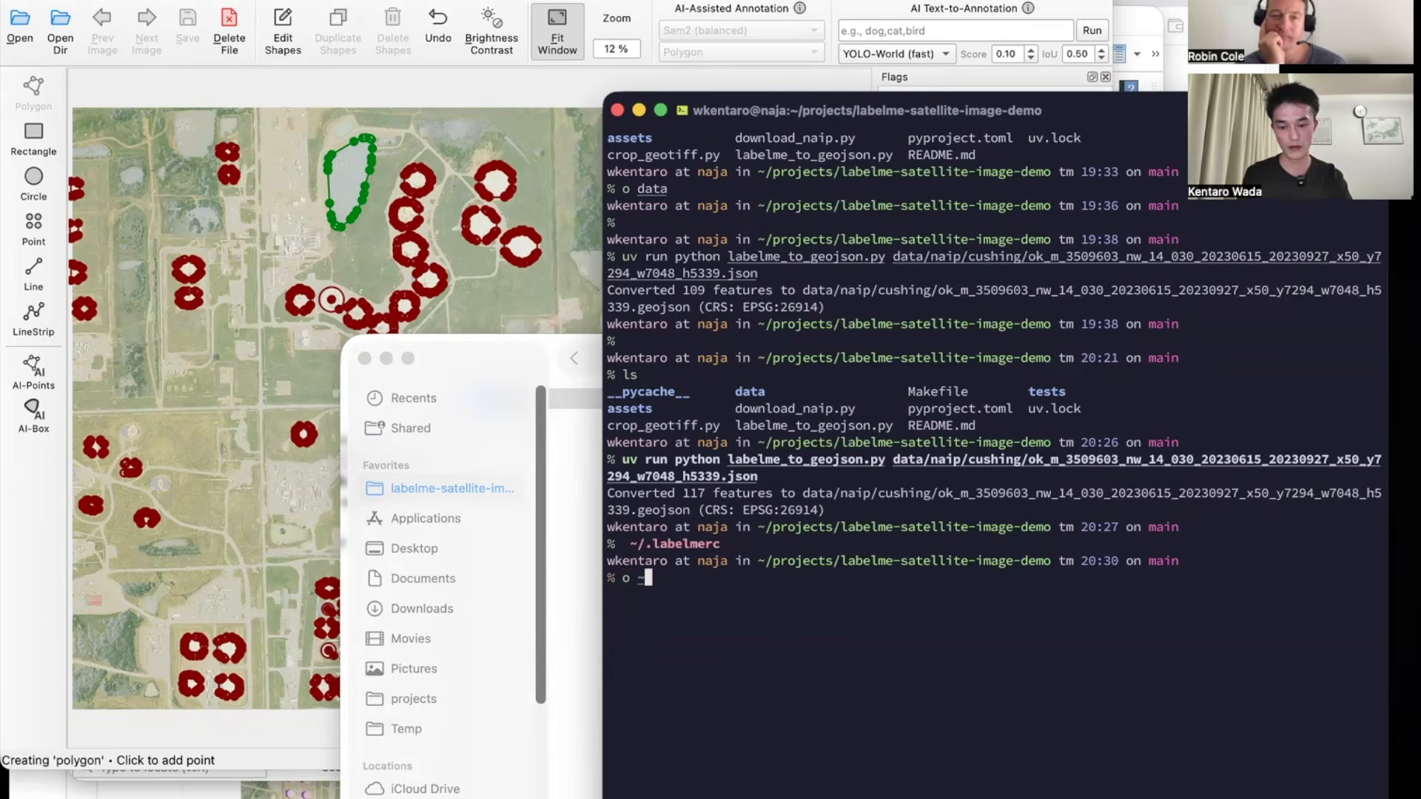
pyautogui.press('Return')
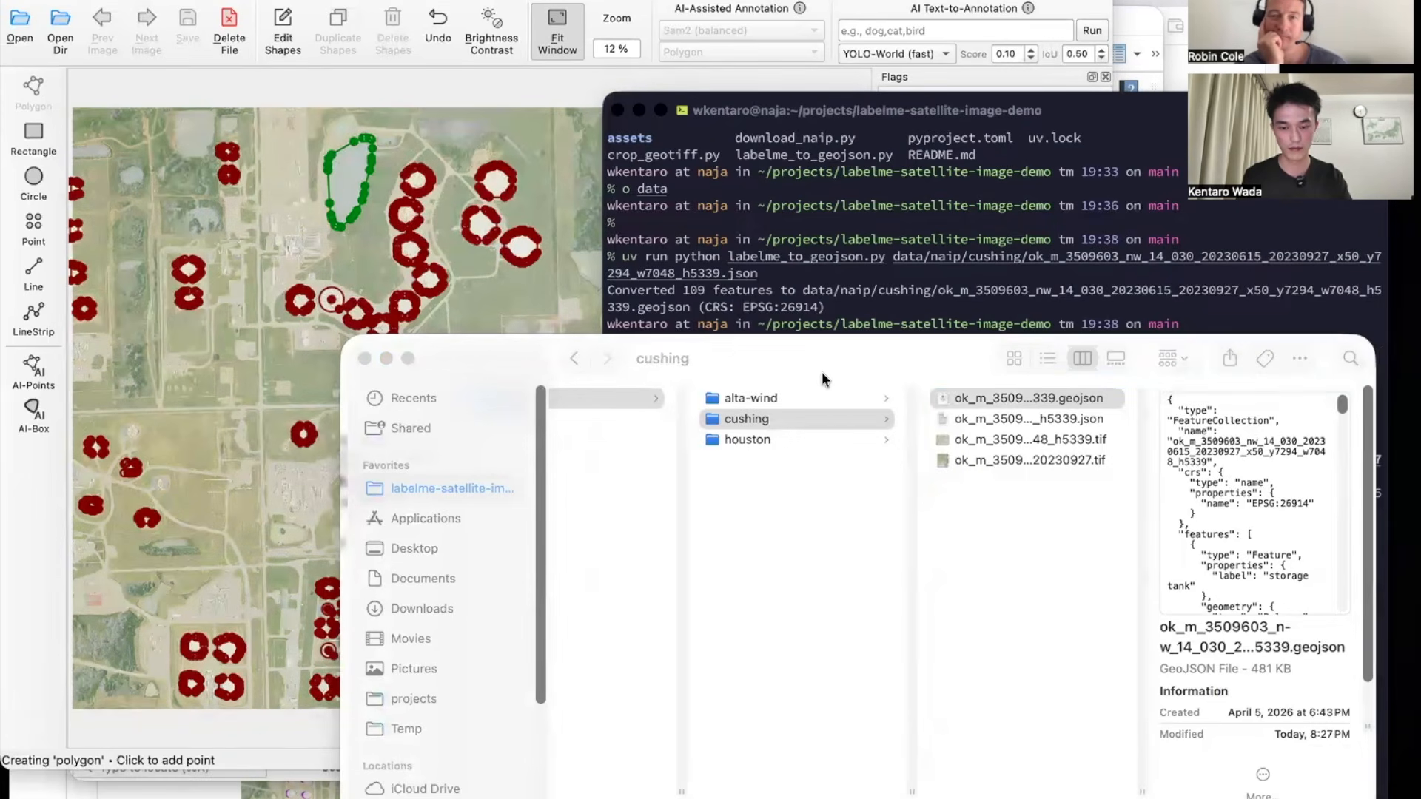
pyautogui.click(823, 378)
pyautogui.click(439, 536)
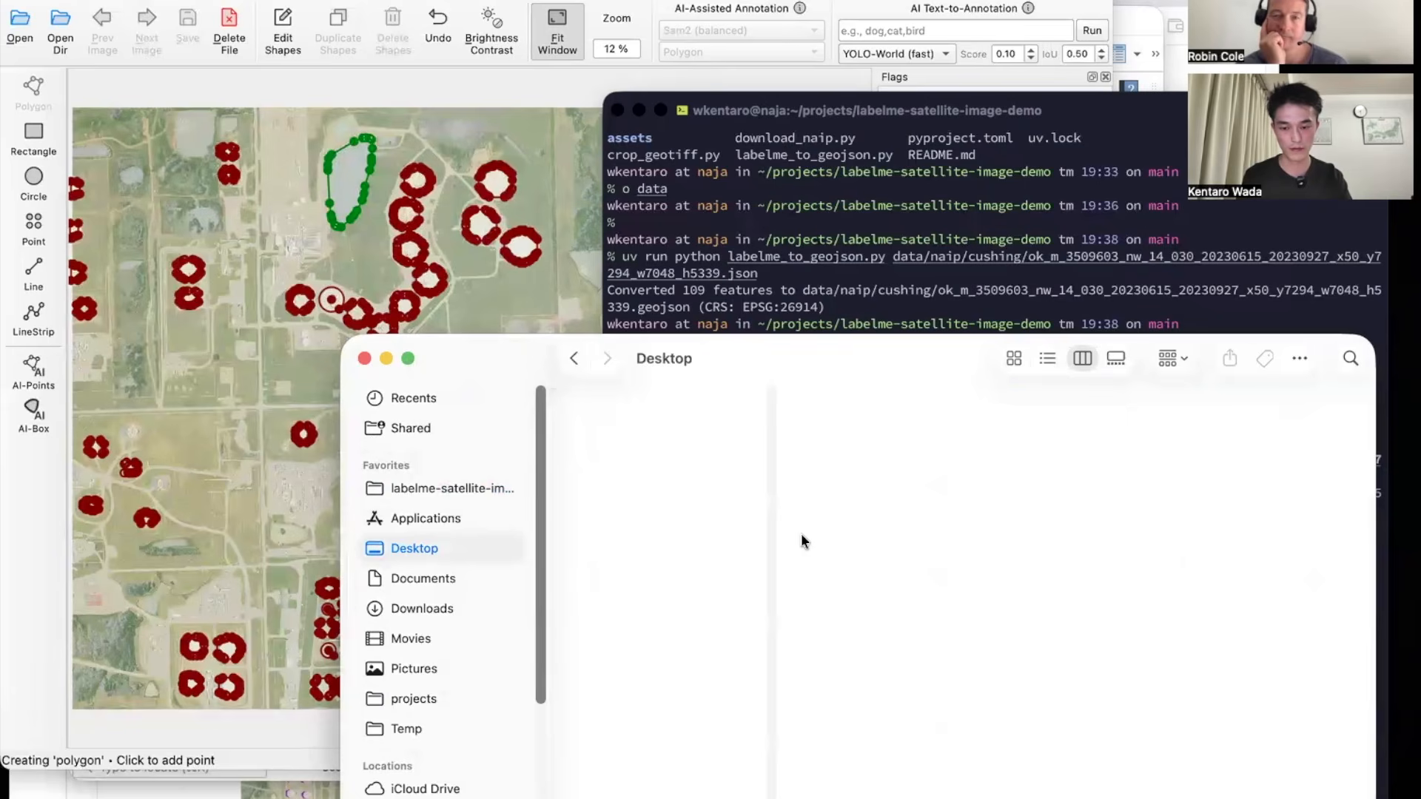
pyautogui.press('super+w')
# Print ~/.labelmerc with cat in a cleared terminal and highlight the output.
pyautogui.click(907, 501)
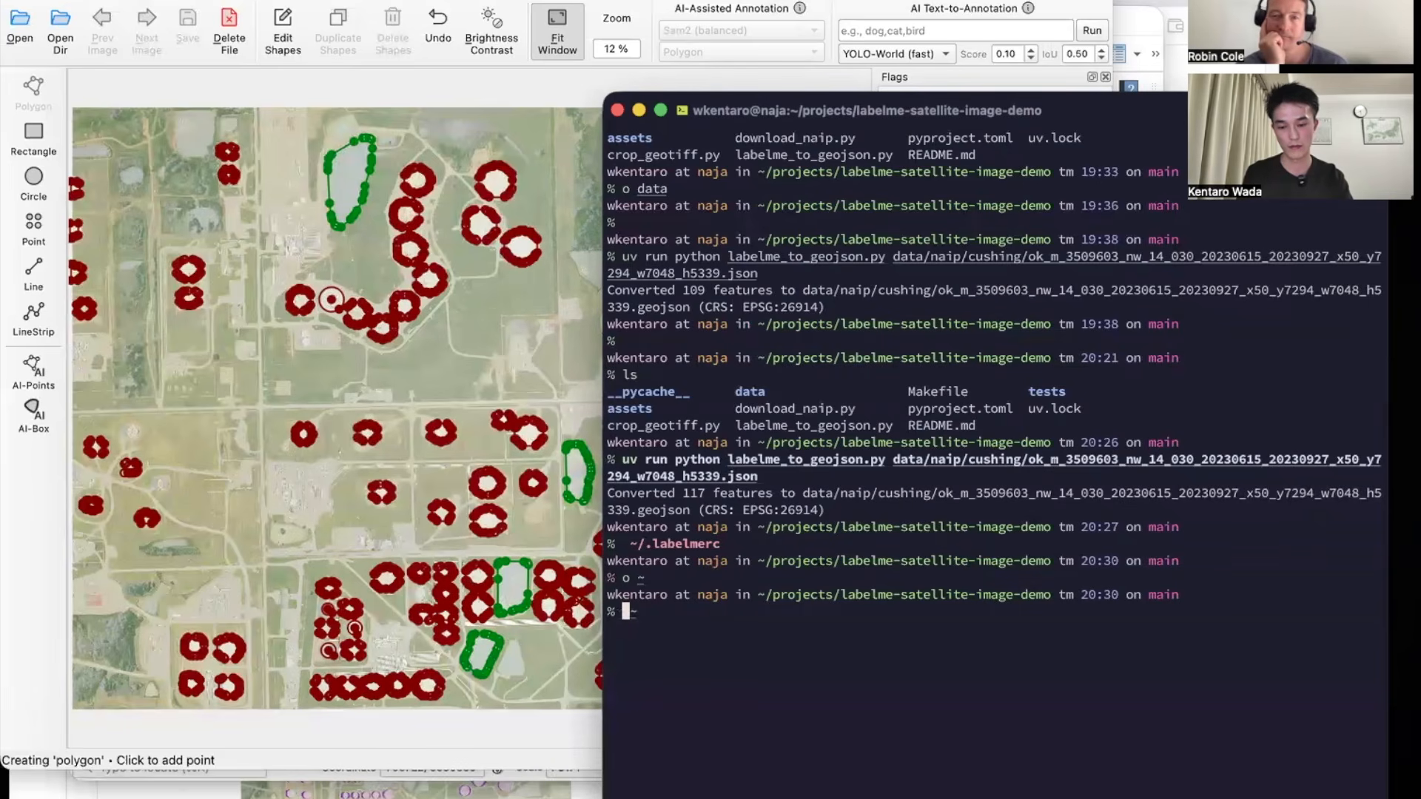
pyautogui.press('Return')
pyautogui.write('cat ~/.la')
pyautogui.press('Tab')
pyautogui.hotkey('ctrl', 'l')
pyautogui.write('belmerc')
pyautogui.press('Tab')
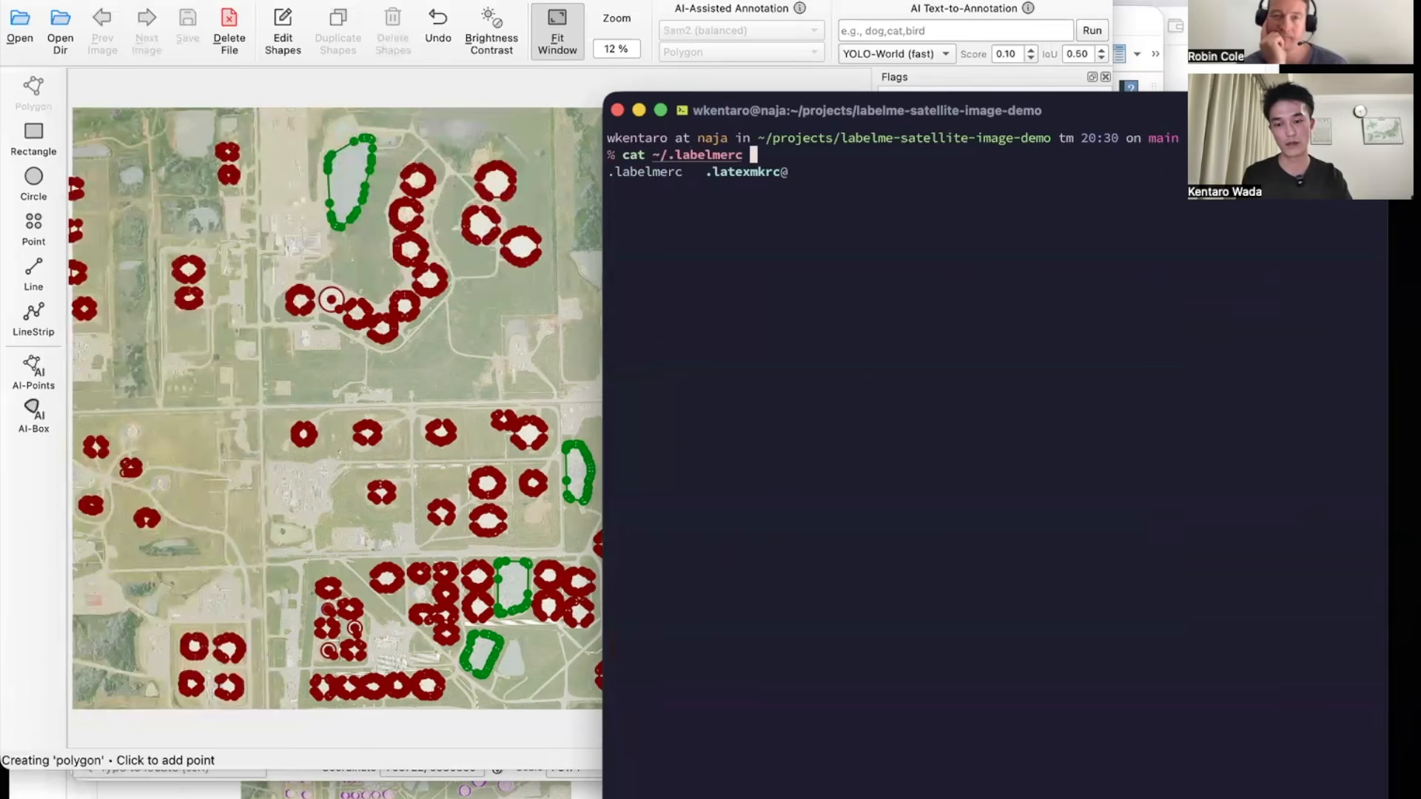
pyautogui.press('Return')
pyautogui.moveTo(606, 155); pyautogui.dragTo(830, 306)
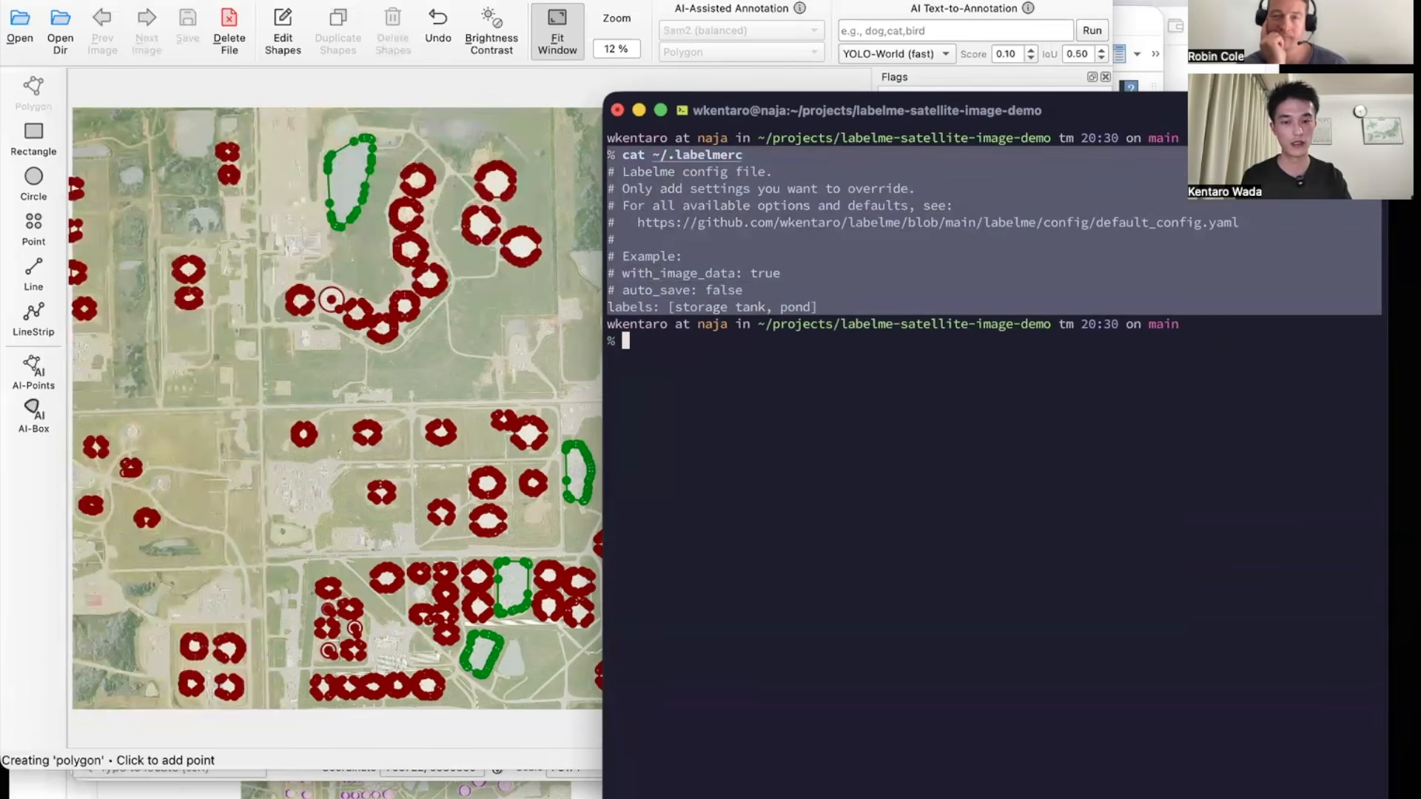
# Reopen .labelmerc from LabelMe's preferences, highlight its entire contents and close it again.
pyautogui.click(68, 2)
pyautogui.click(69, 2)
pyautogui.click(93, 24)
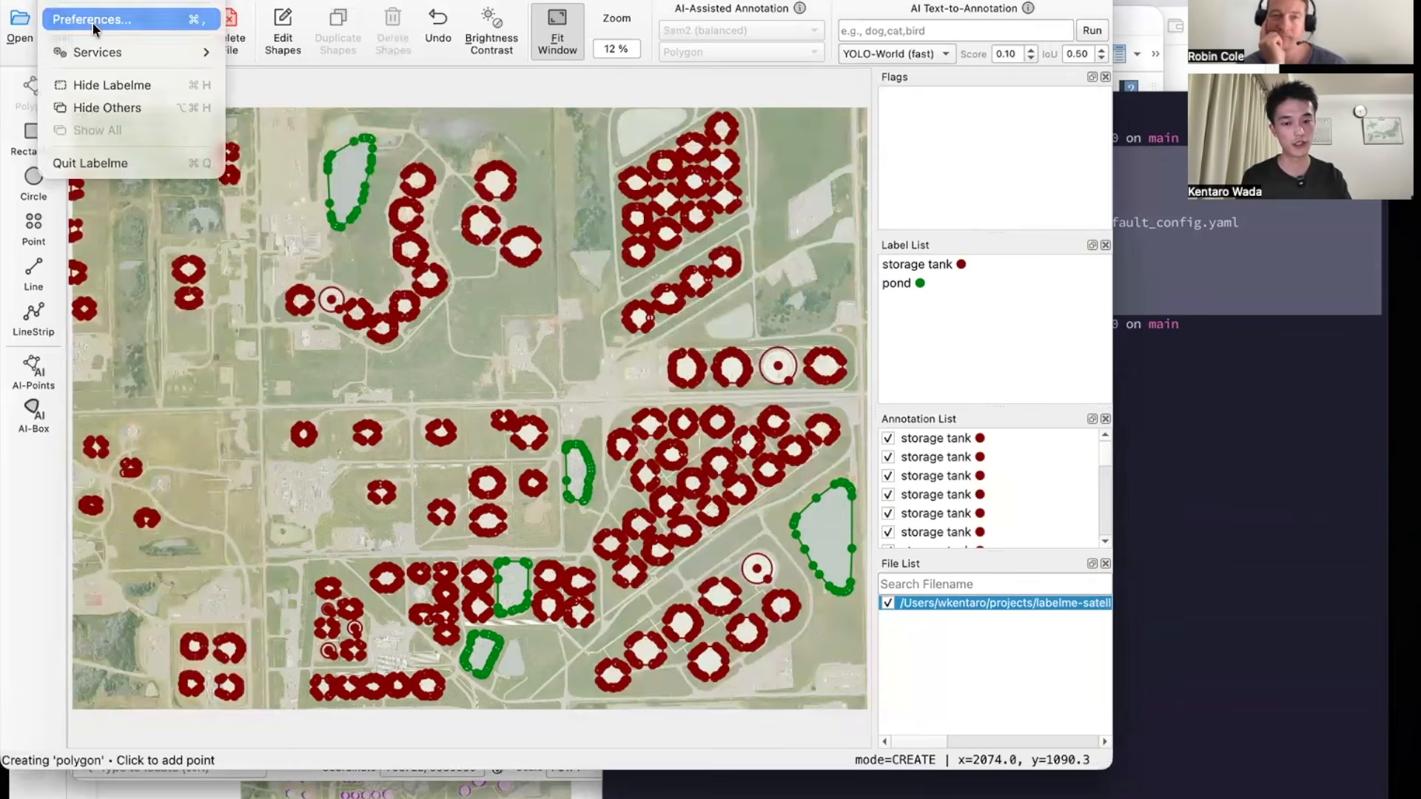
pyautogui.press('super+a')
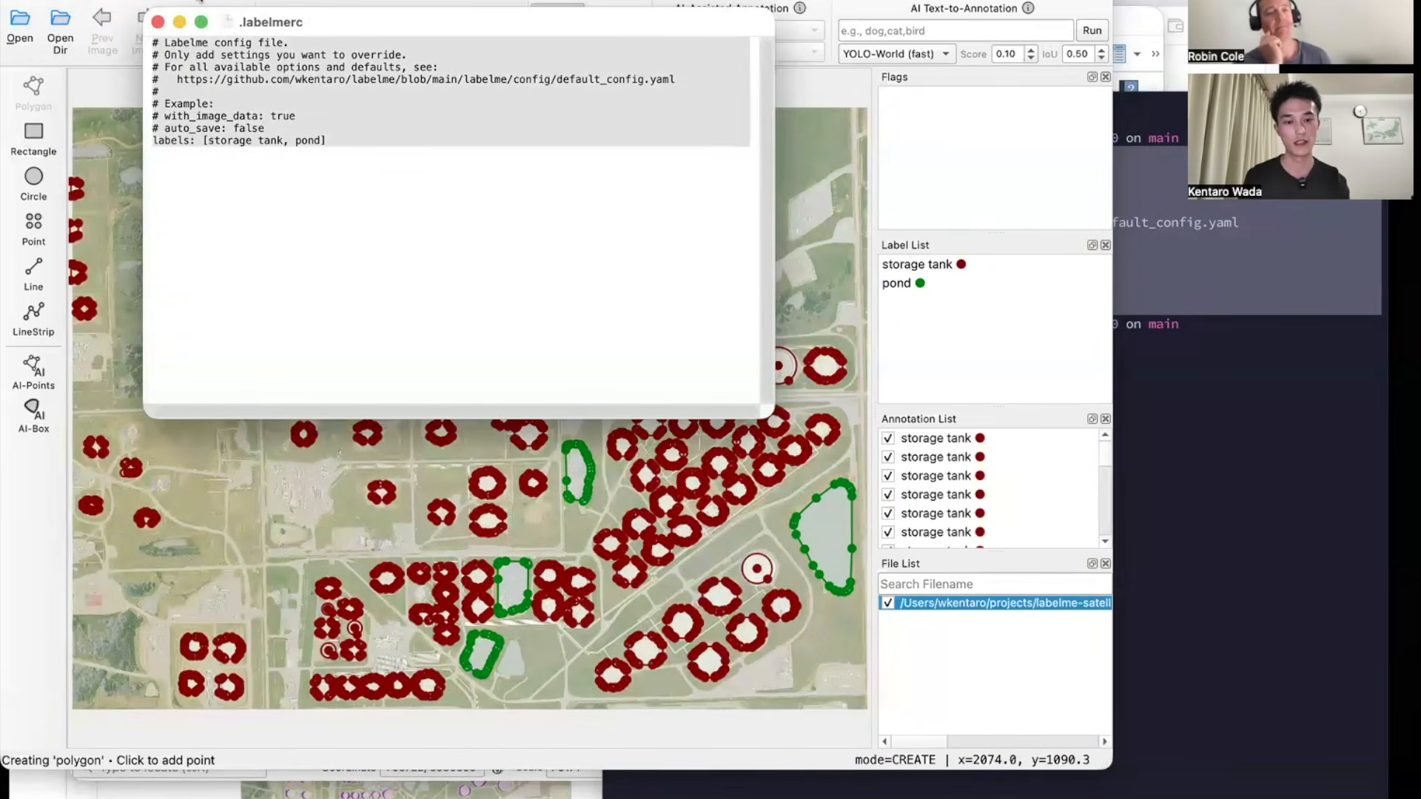
pyautogui.click(158, 23)
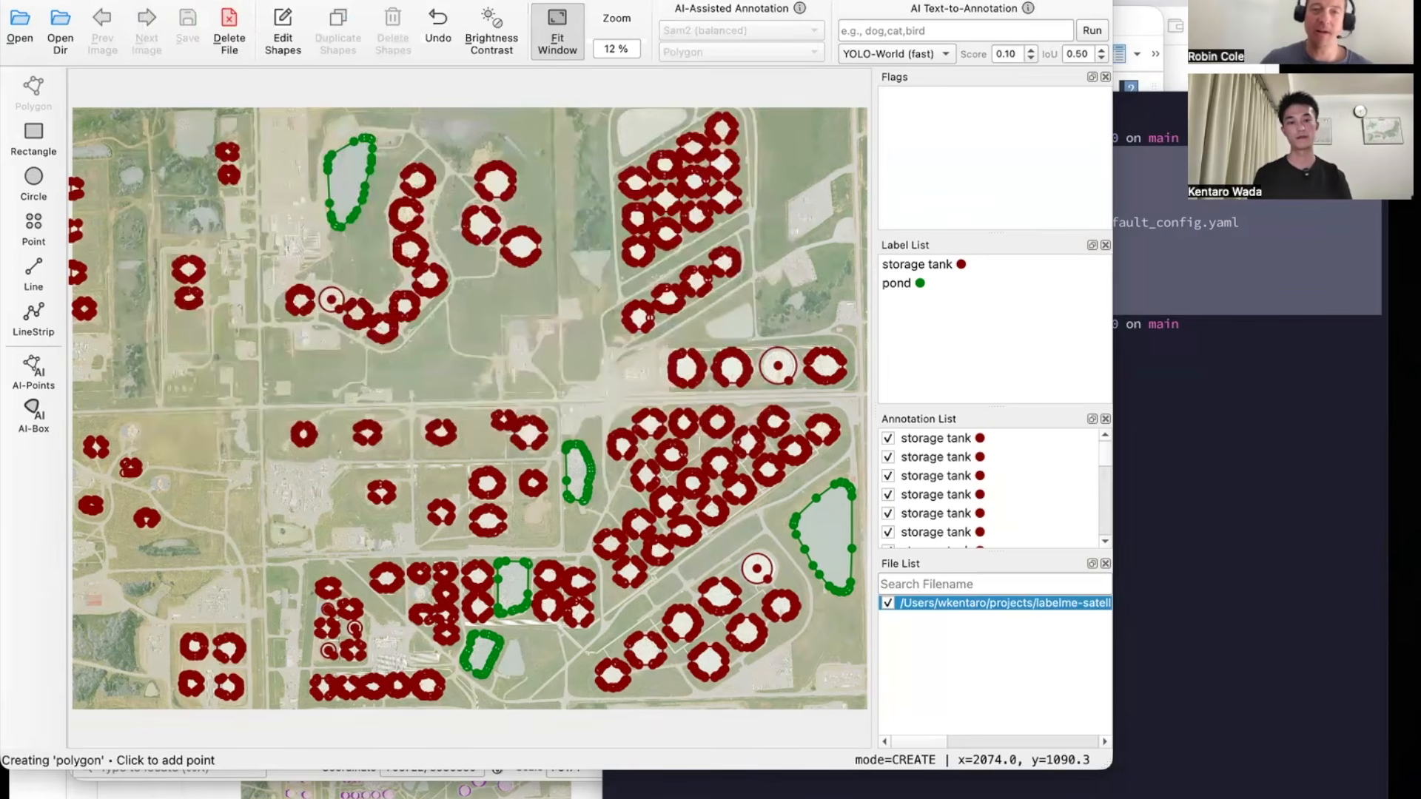
# Open the .labelmerc file once more from LabelMe's preferences, view its labels entry and close it.
pyautogui.click(63, 1)
pyautogui.click(104, 22)
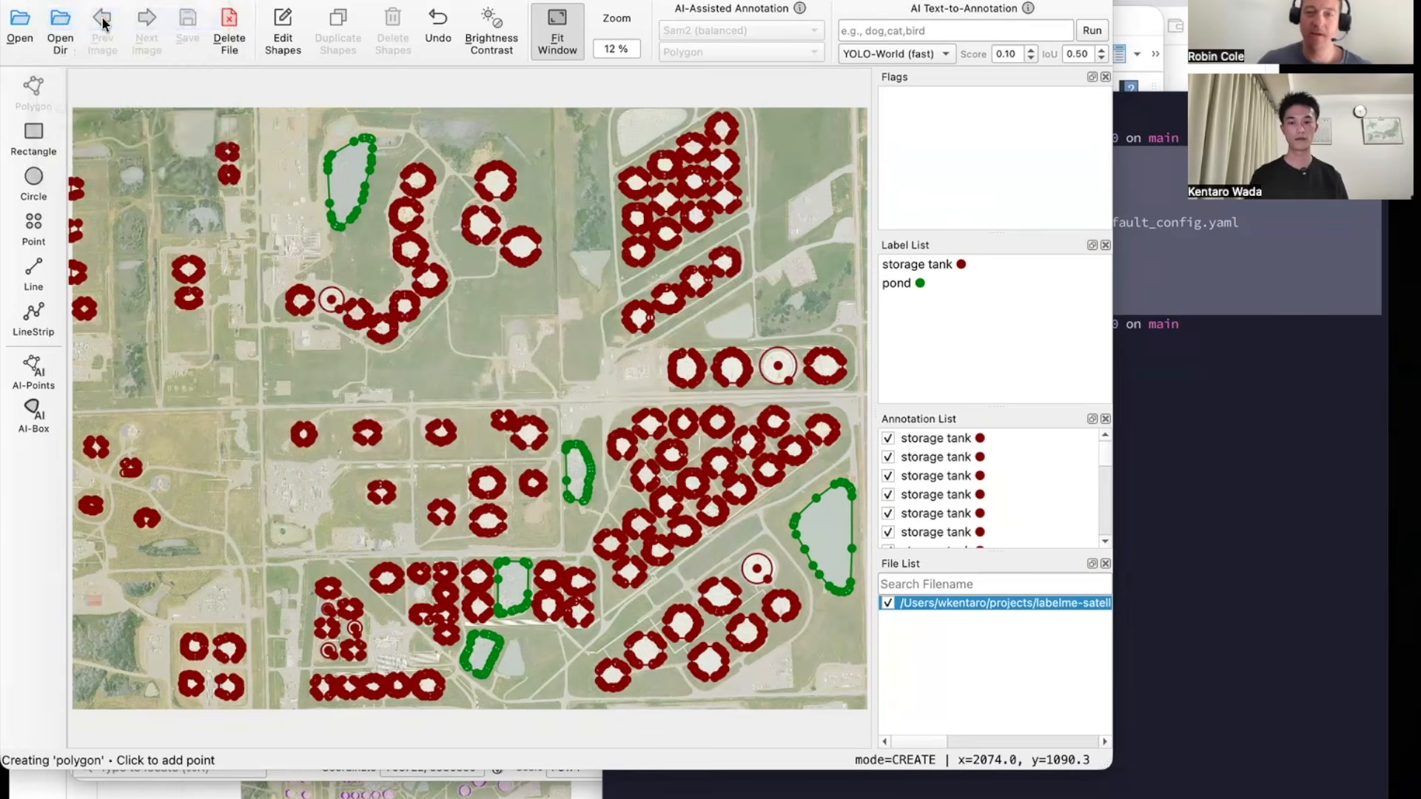
pyautogui.click(195, 80)
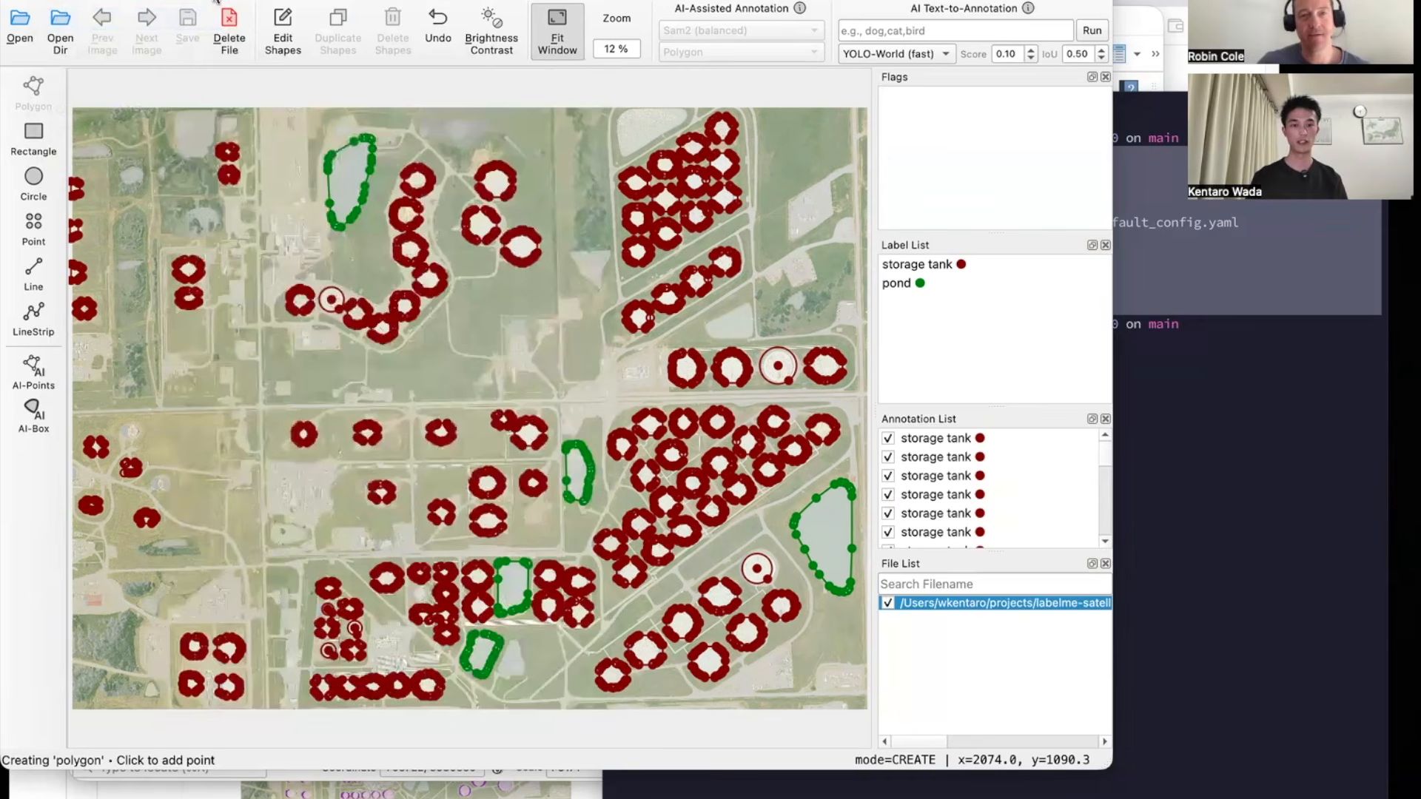
pyautogui.click(63, 1)
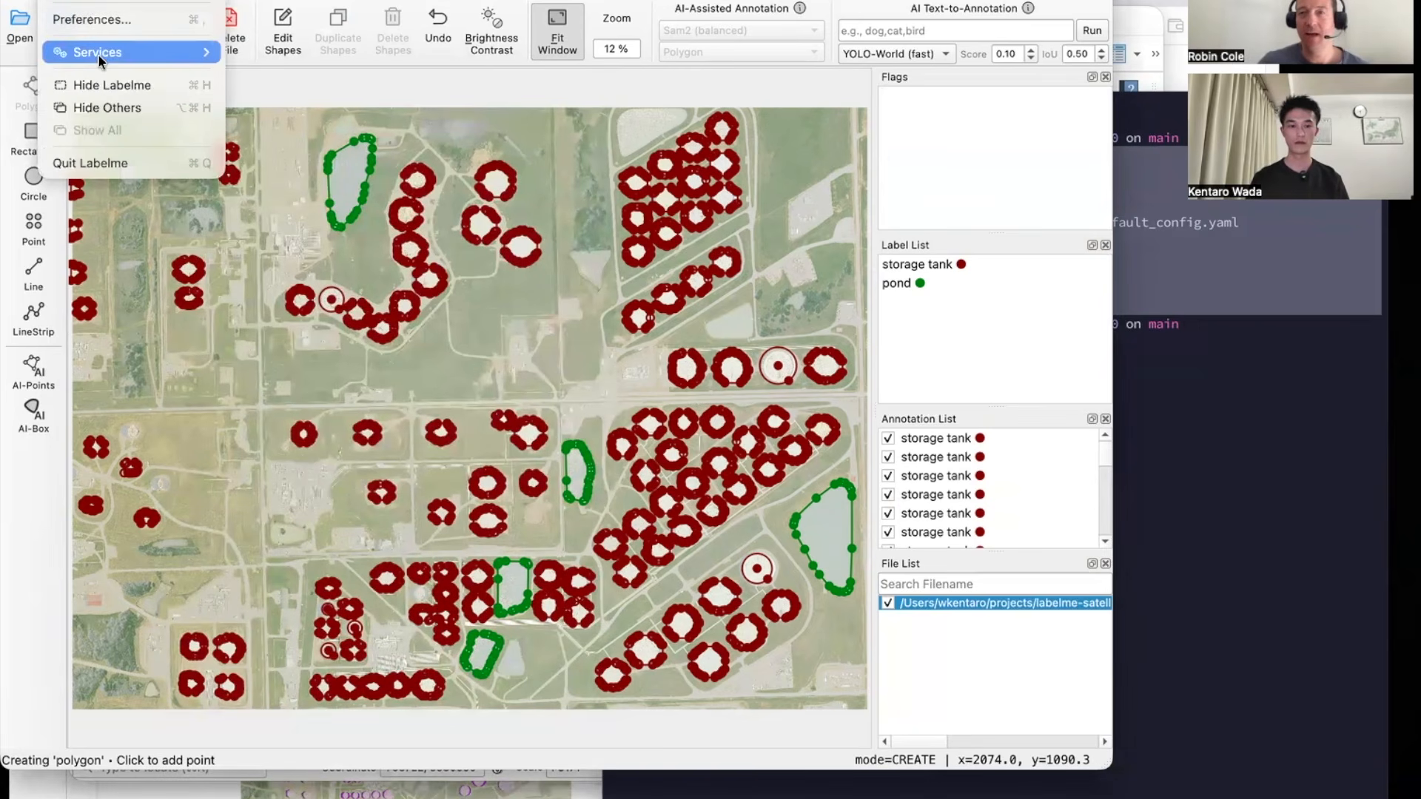
pyautogui.click(109, 24)
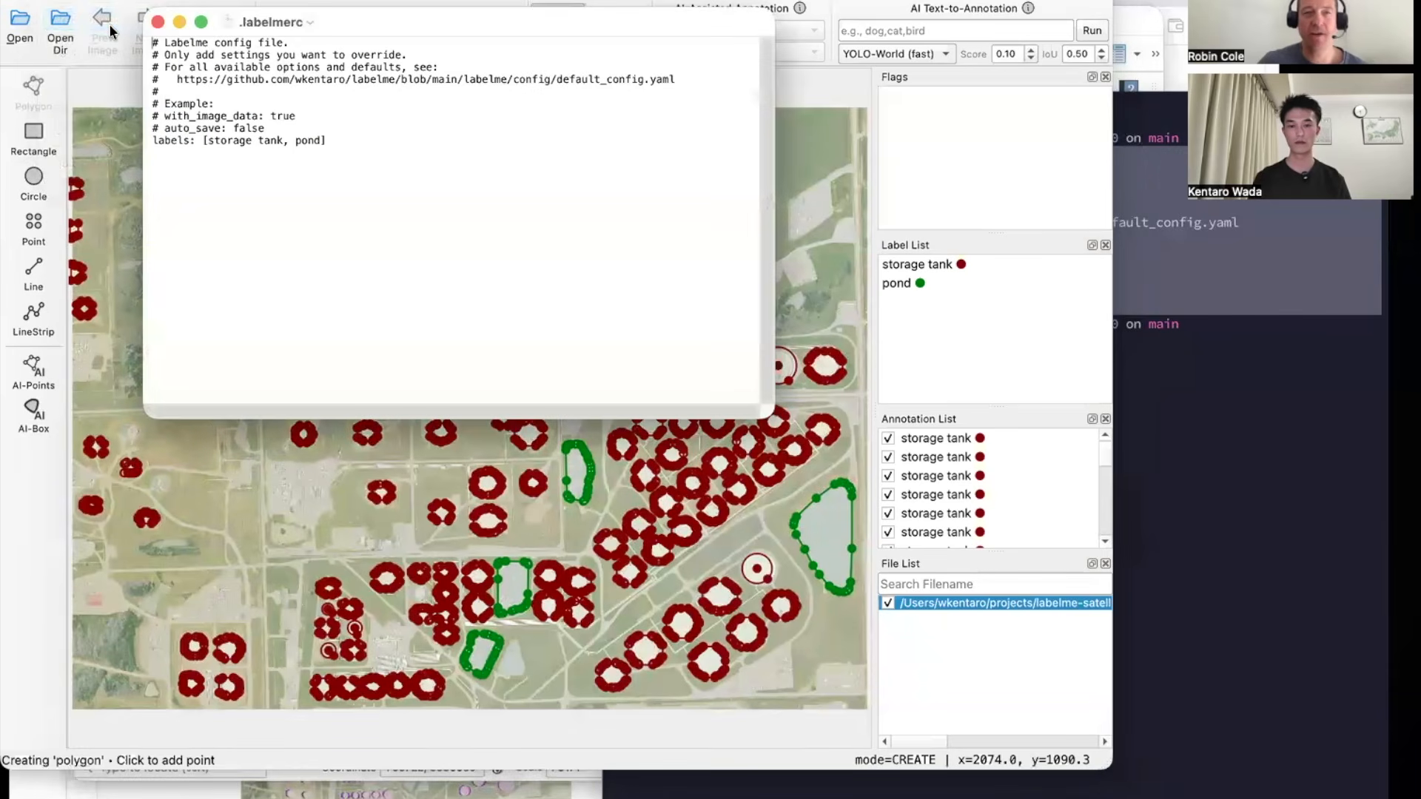
pyautogui.click(157, 22)
# Search the system's installed applications for labelme.app, dismiss the search and reposition the LabelMe window.
pyautogui.moveTo(191, 0); pyautogui.dragTo(265, 34)
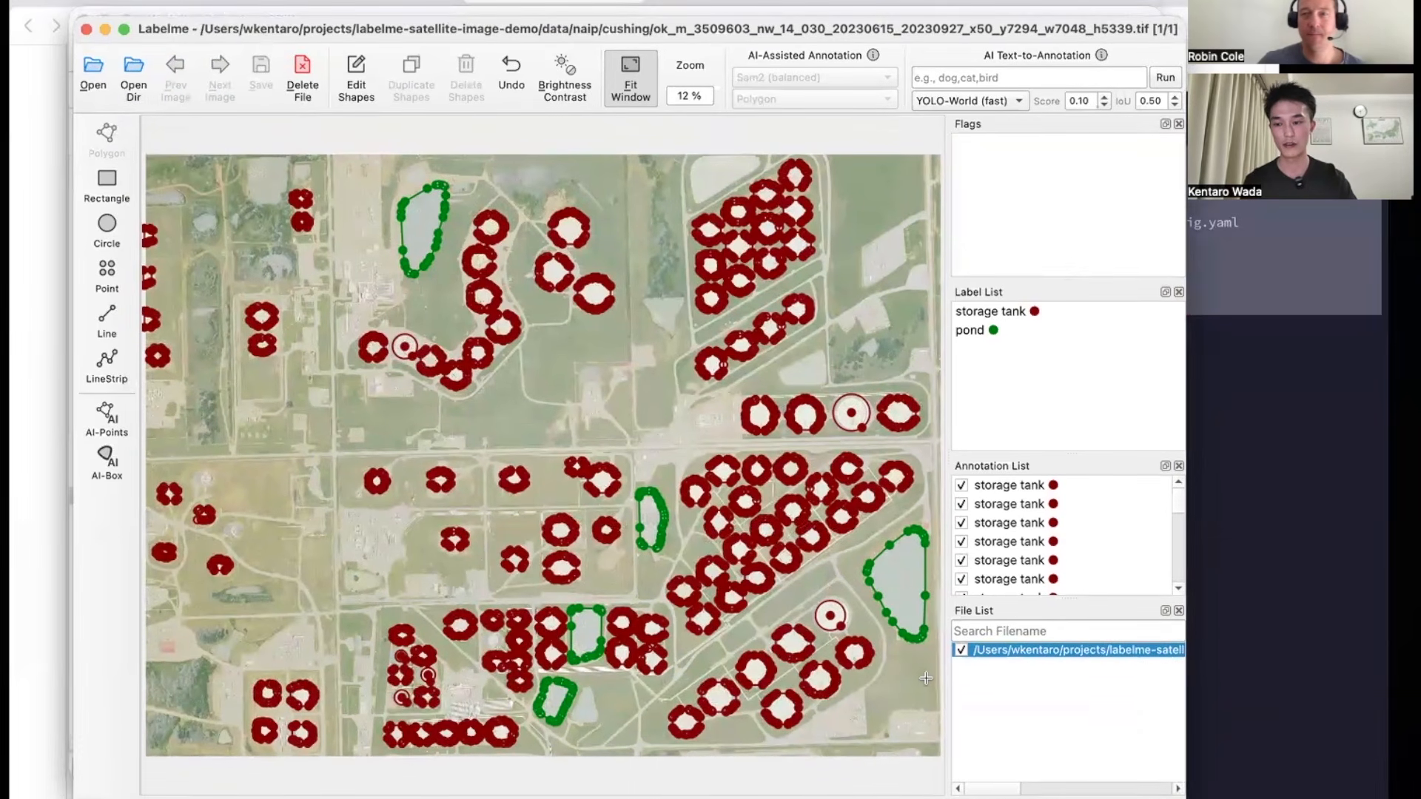
pyautogui.press('super+space')
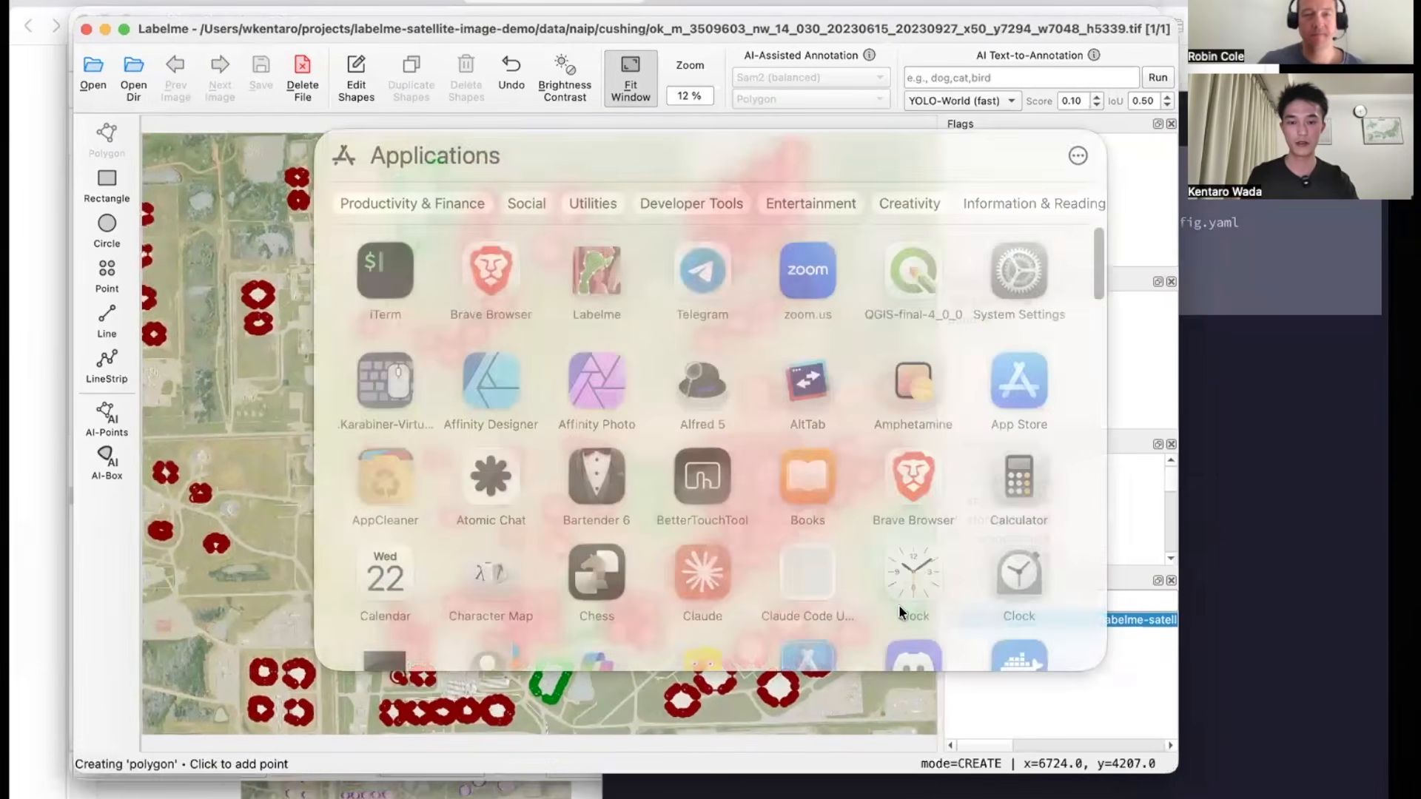
pyautogui.write('labelme.app')
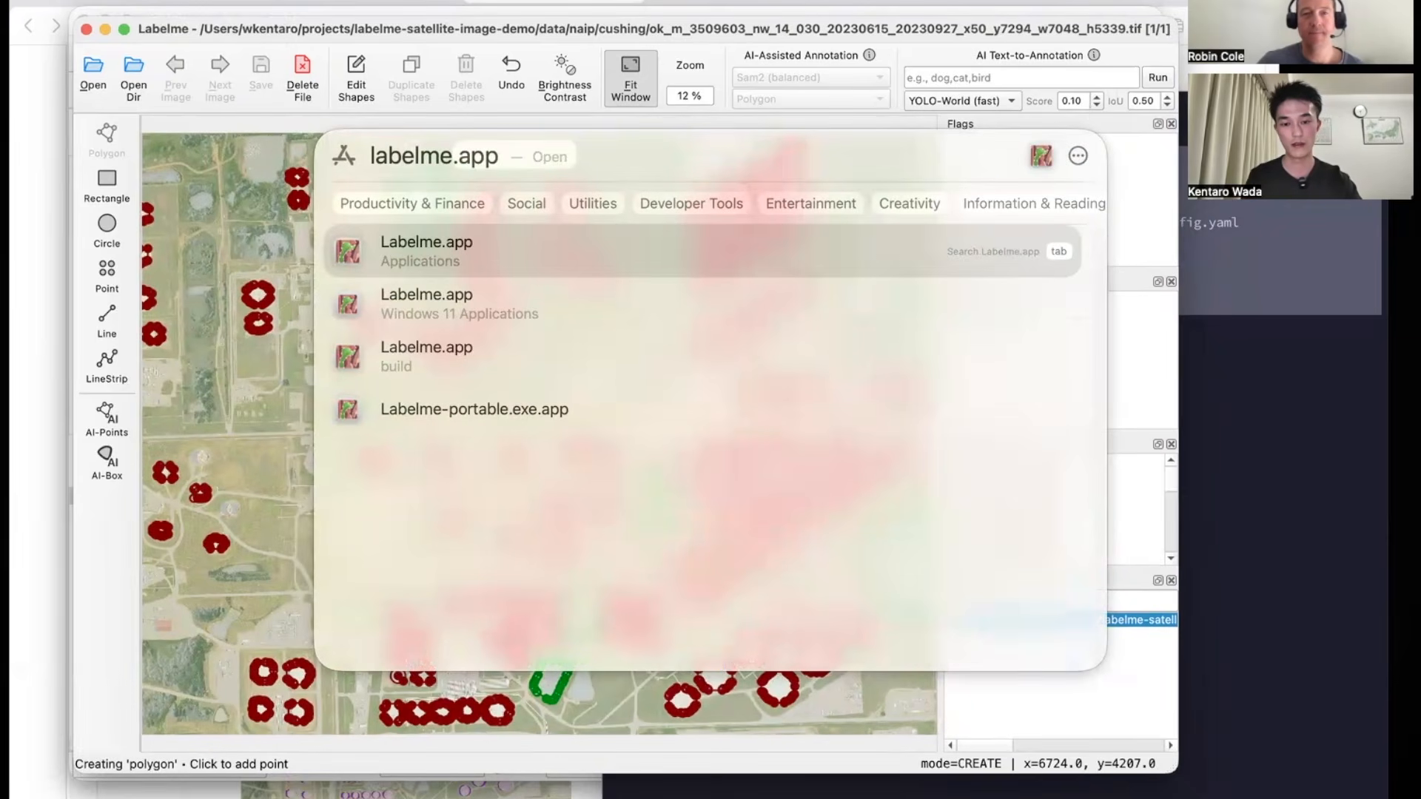
pyautogui.press('Escape')
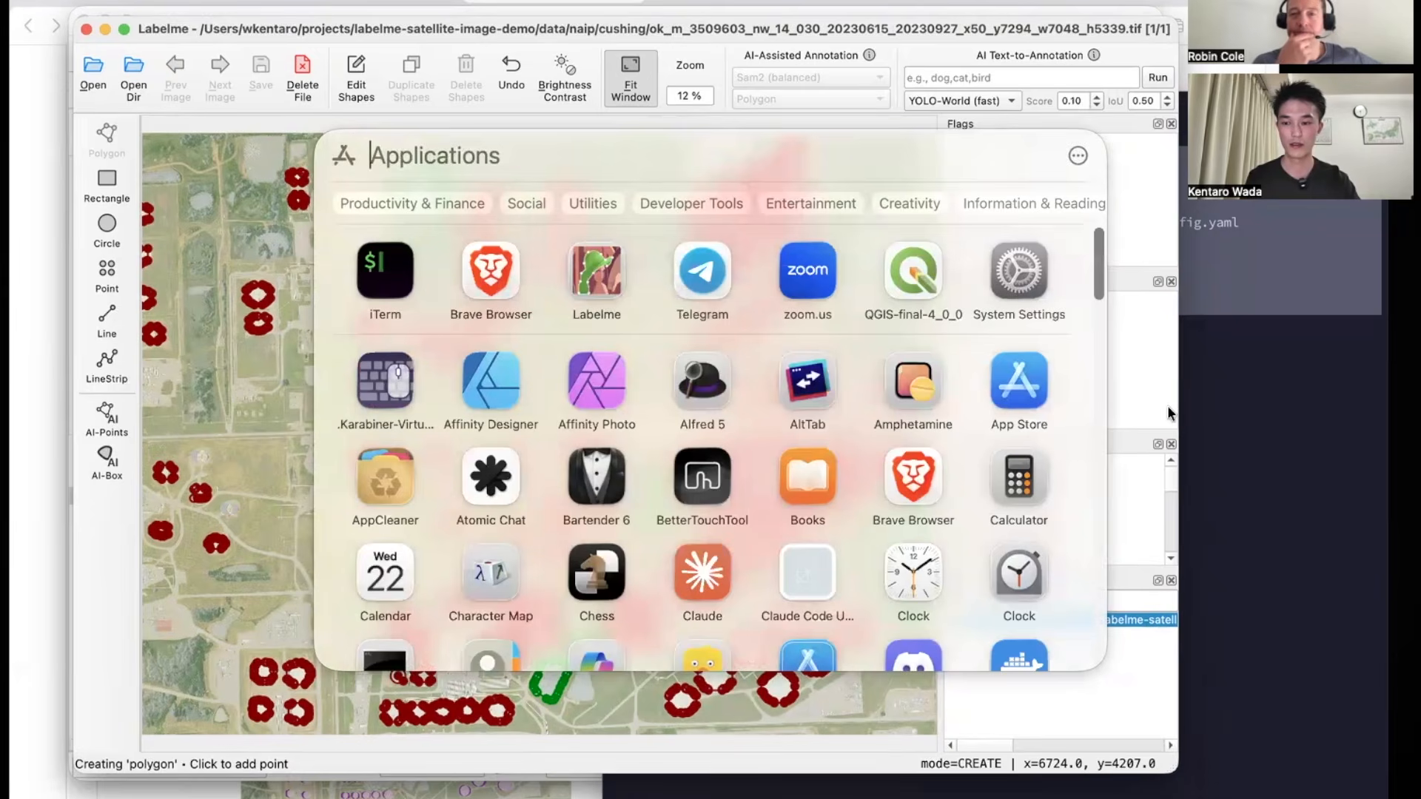
pyautogui.press('Escape')
pyautogui.press('Escape')
pyautogui.moveTo(941, 33); pyautogui.dragTo(885, 1)
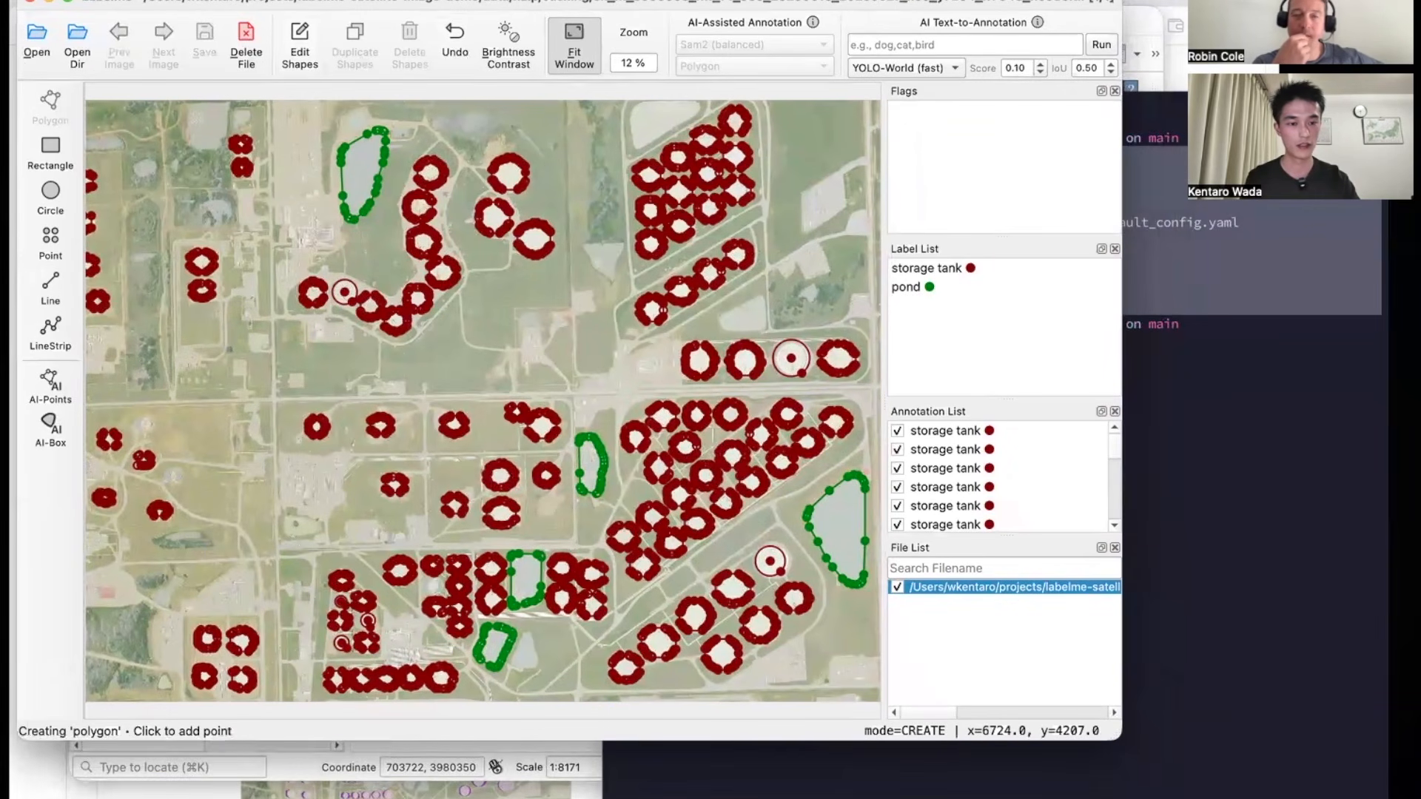
# View the version information in Labelme's About dialog and close it.
pyautogui.click(65, 1)
pyautogui.click(90, 1)
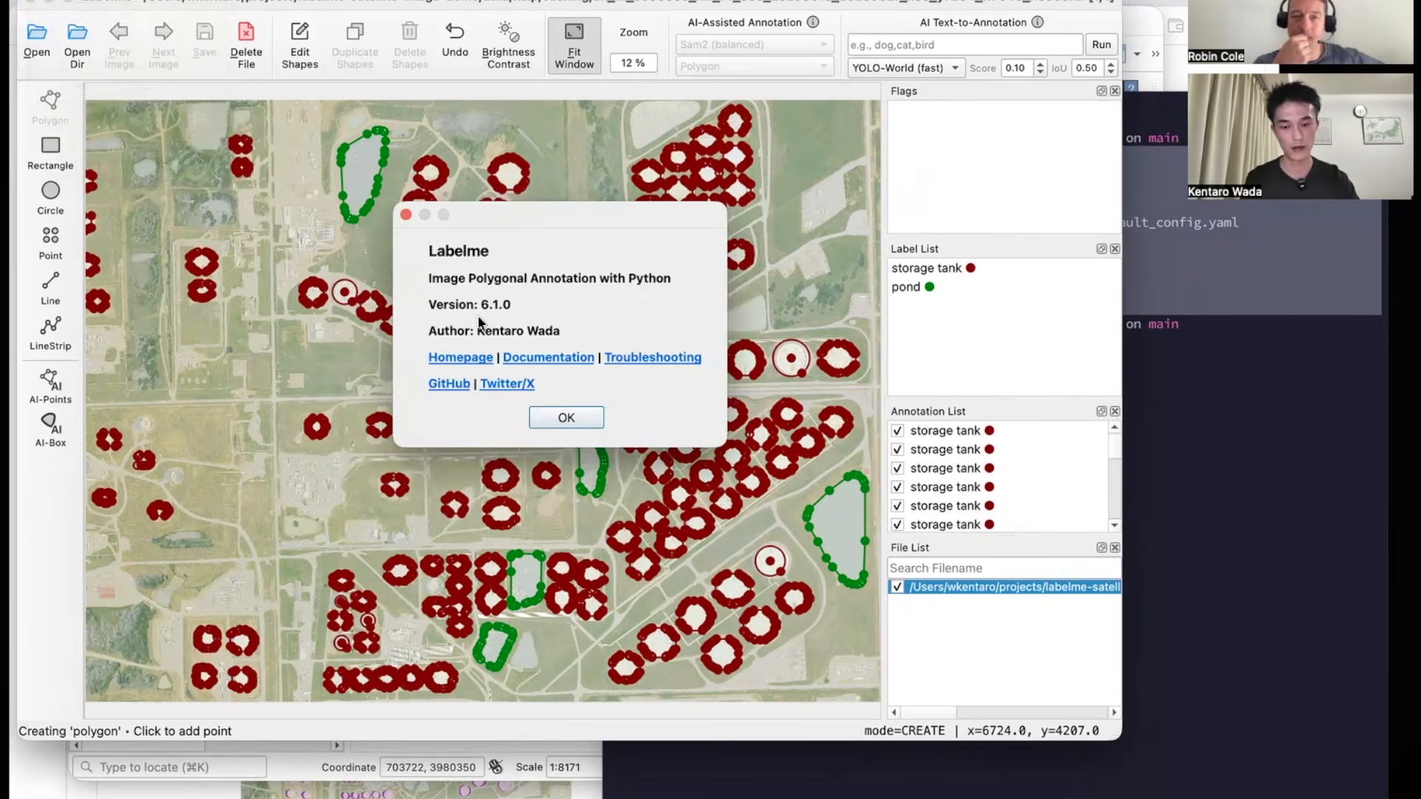
pyautogui.click(567, 418)
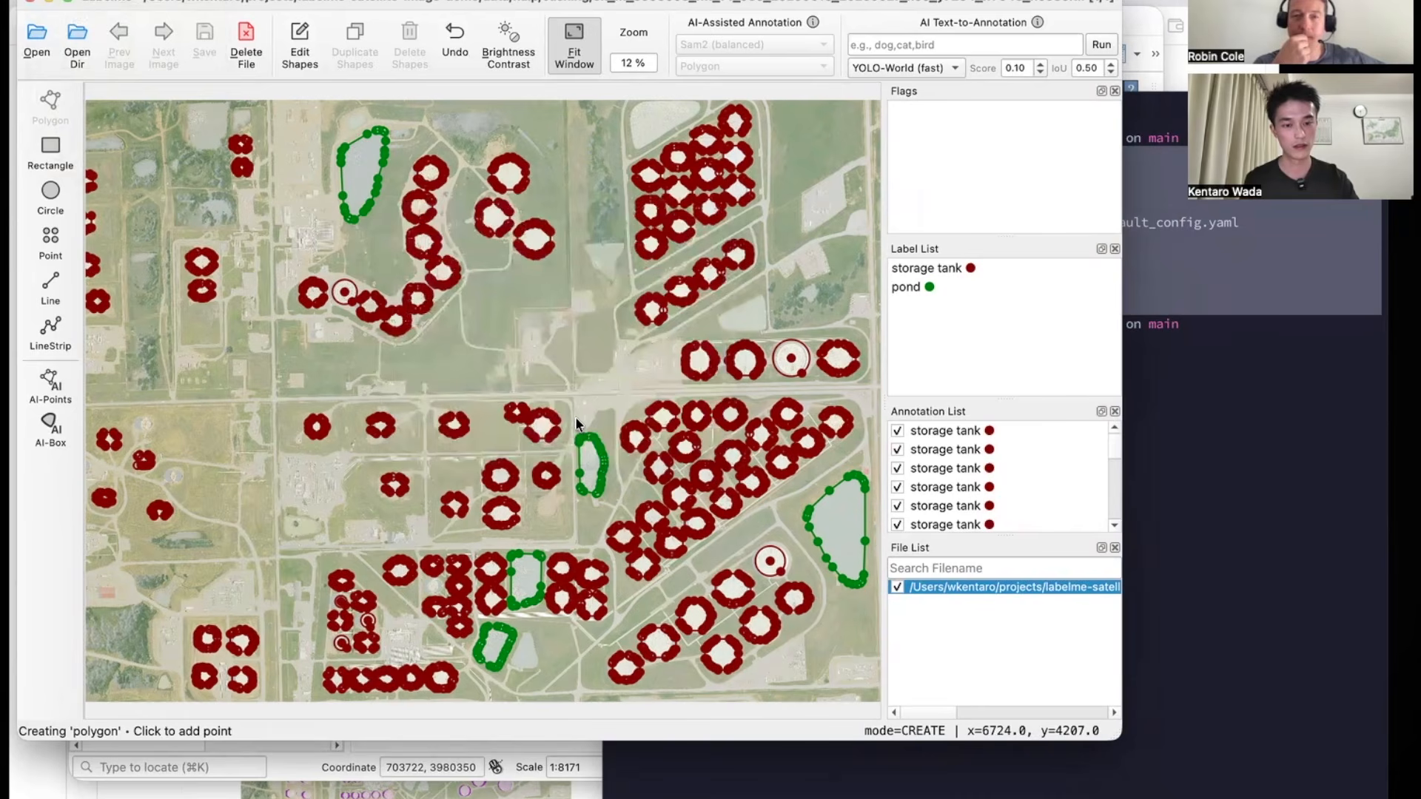
# Widen the LabelMe window and open the voc_instance_segm_flat image folder from projects/labelme-examples.
pyautogui.moveTo(802, 586); pyautogui.dragTo(861, 590)
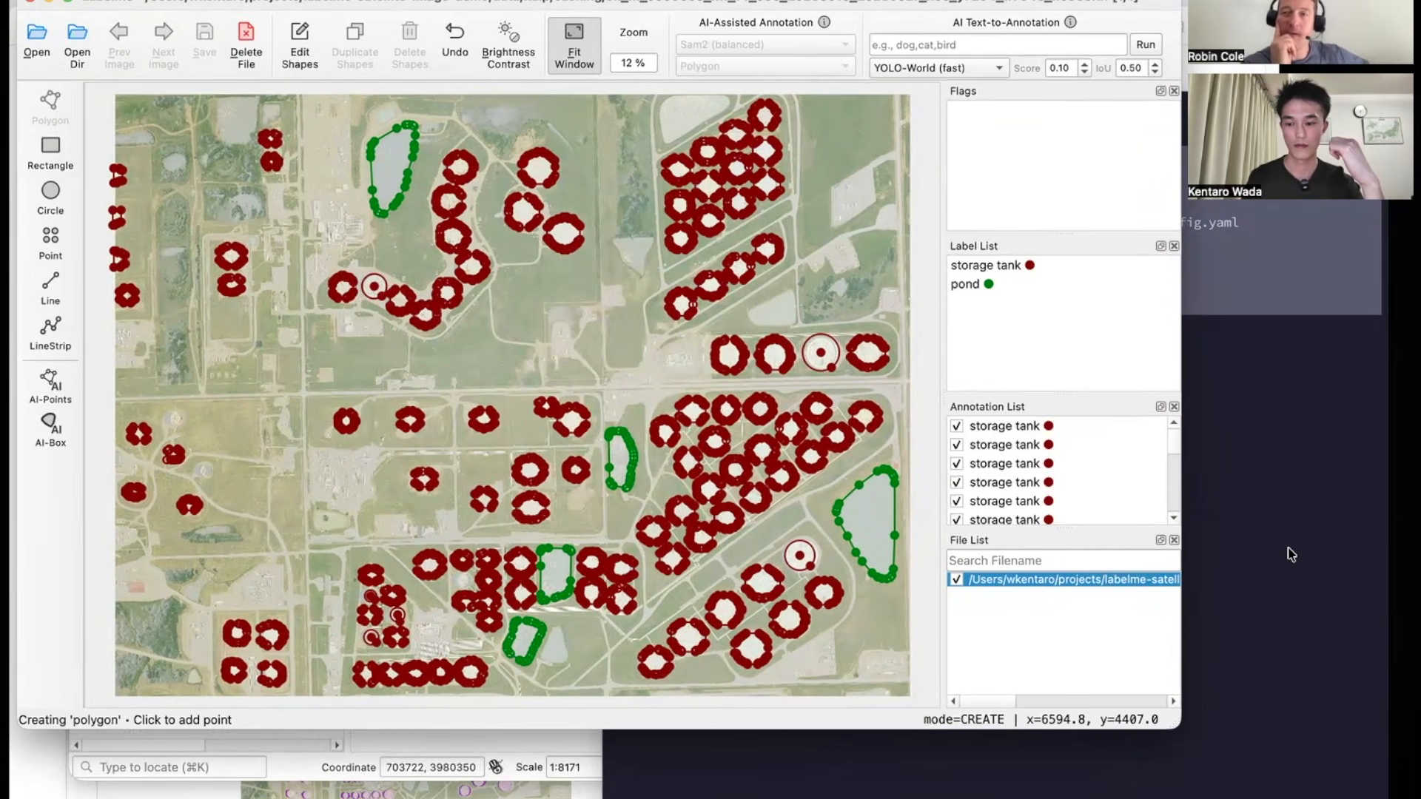
pyautogui.click(79, 47)
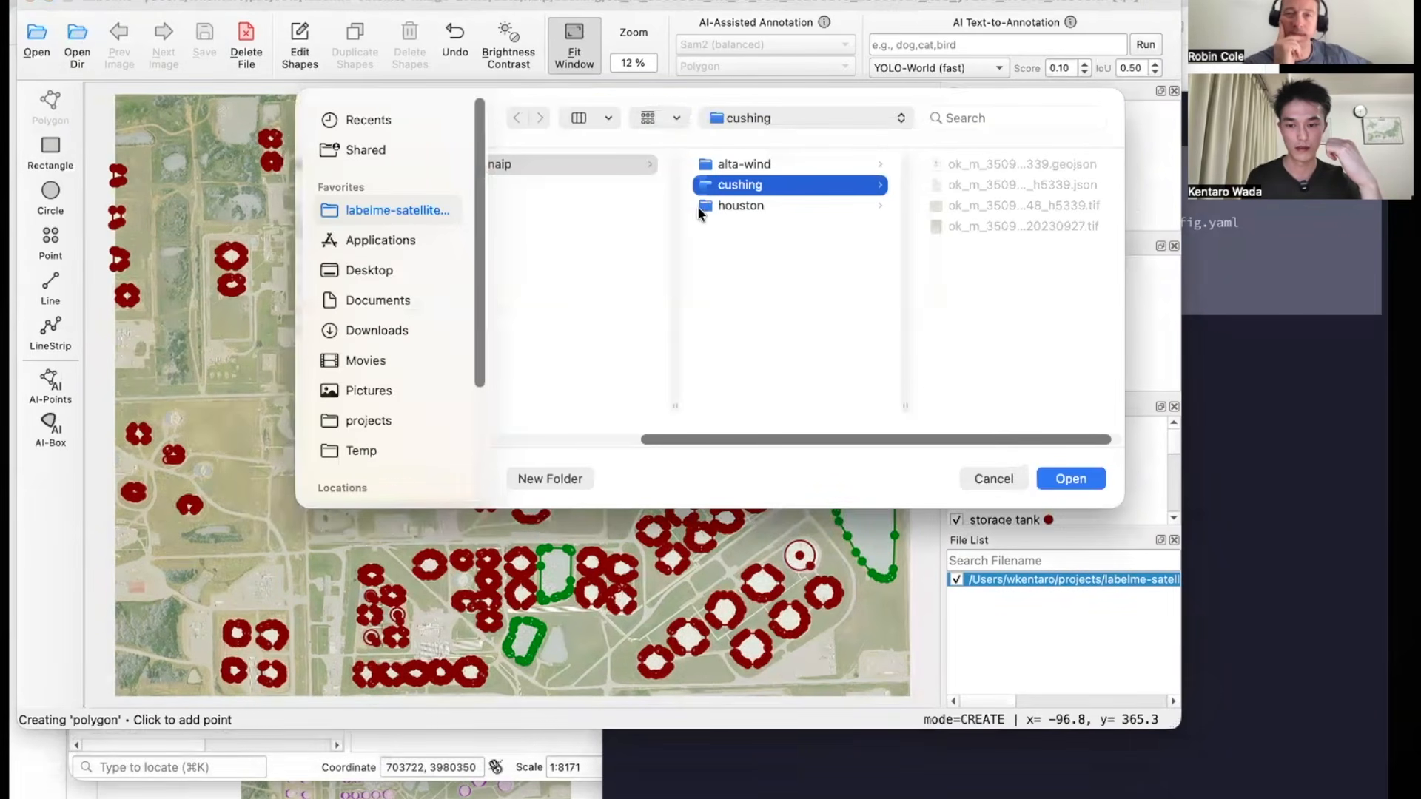
pyautogui.hscroll(-5, 803, 247)
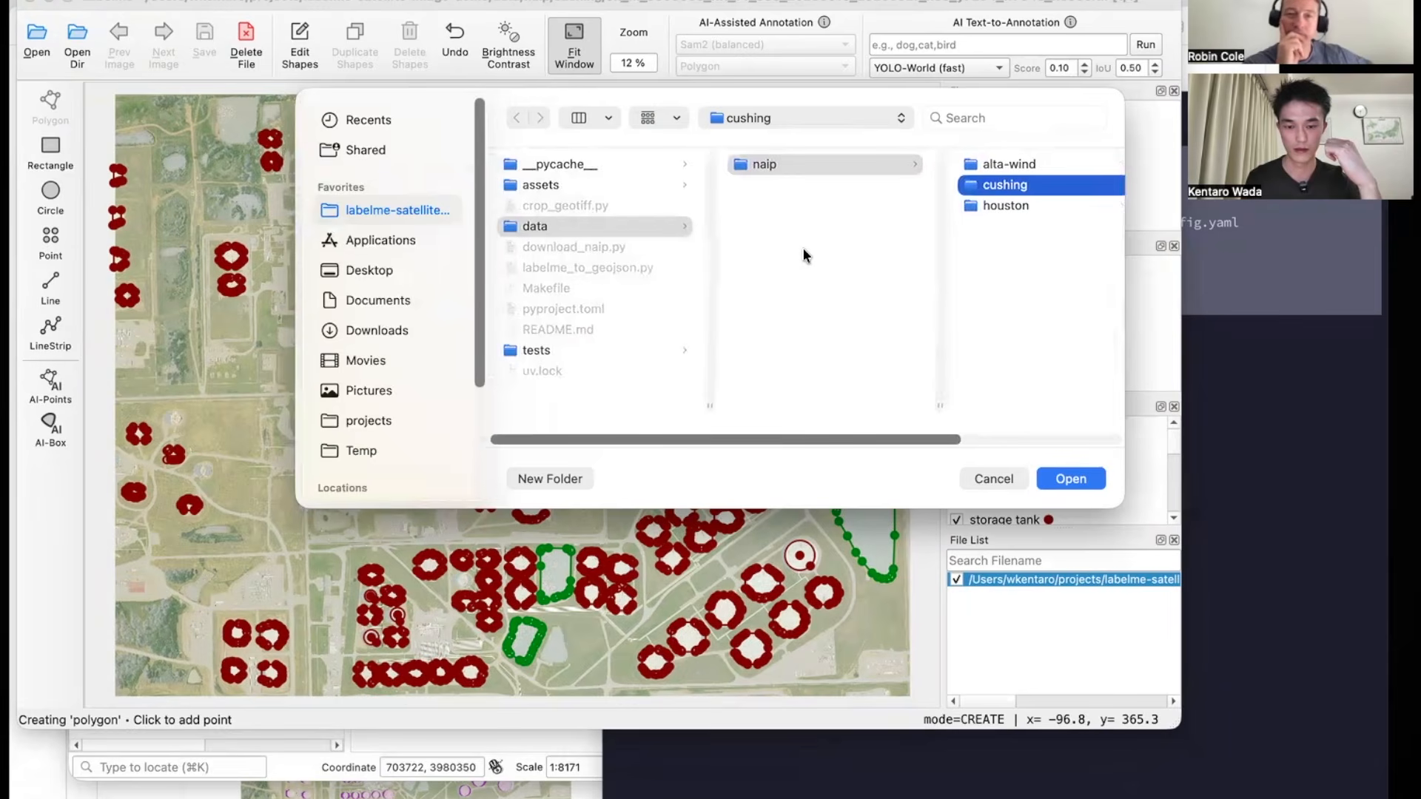
pyautogui.click(382, 424)
pyautogui.scroll(-5, 580, 357)
pyautogui.click(627, 339)
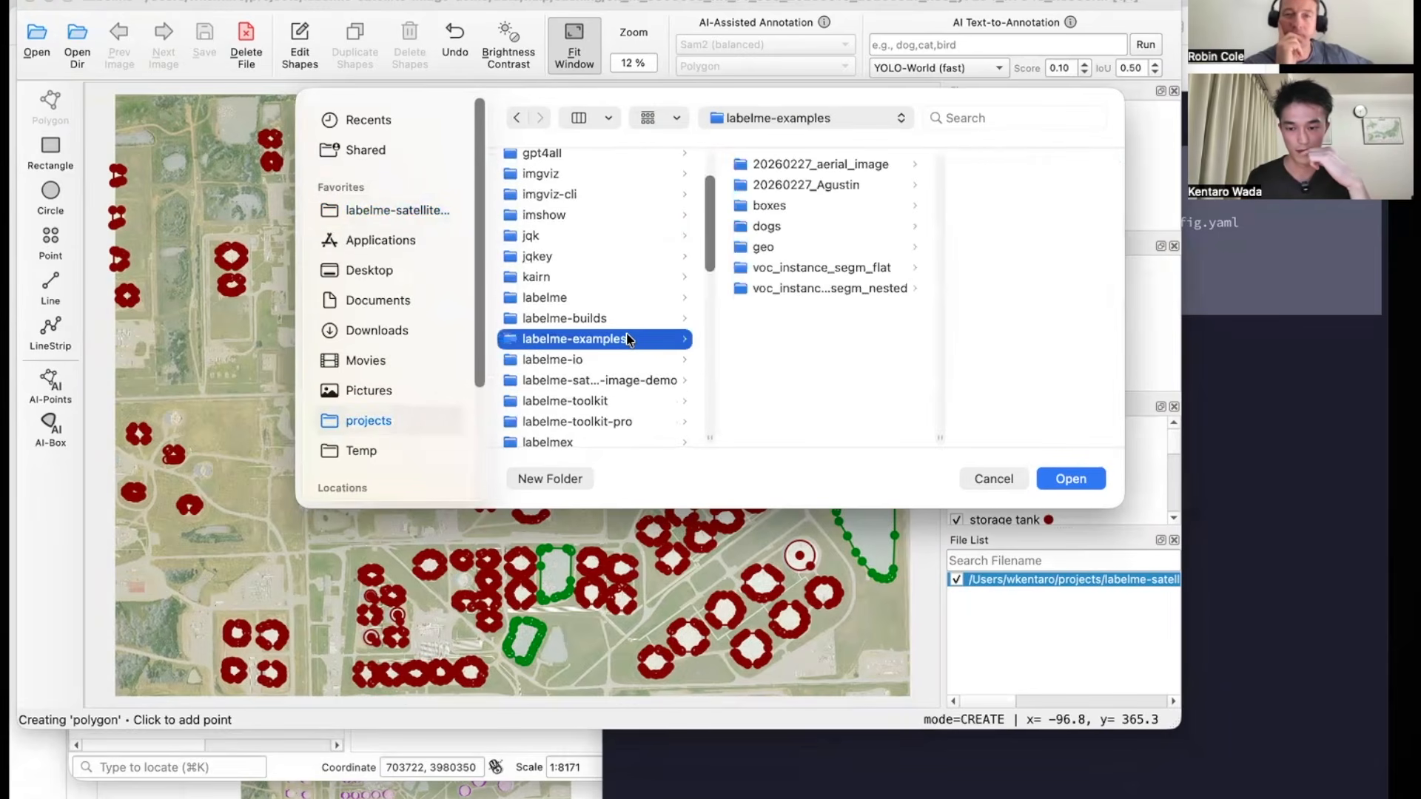
pyautogui.click(838, 277)
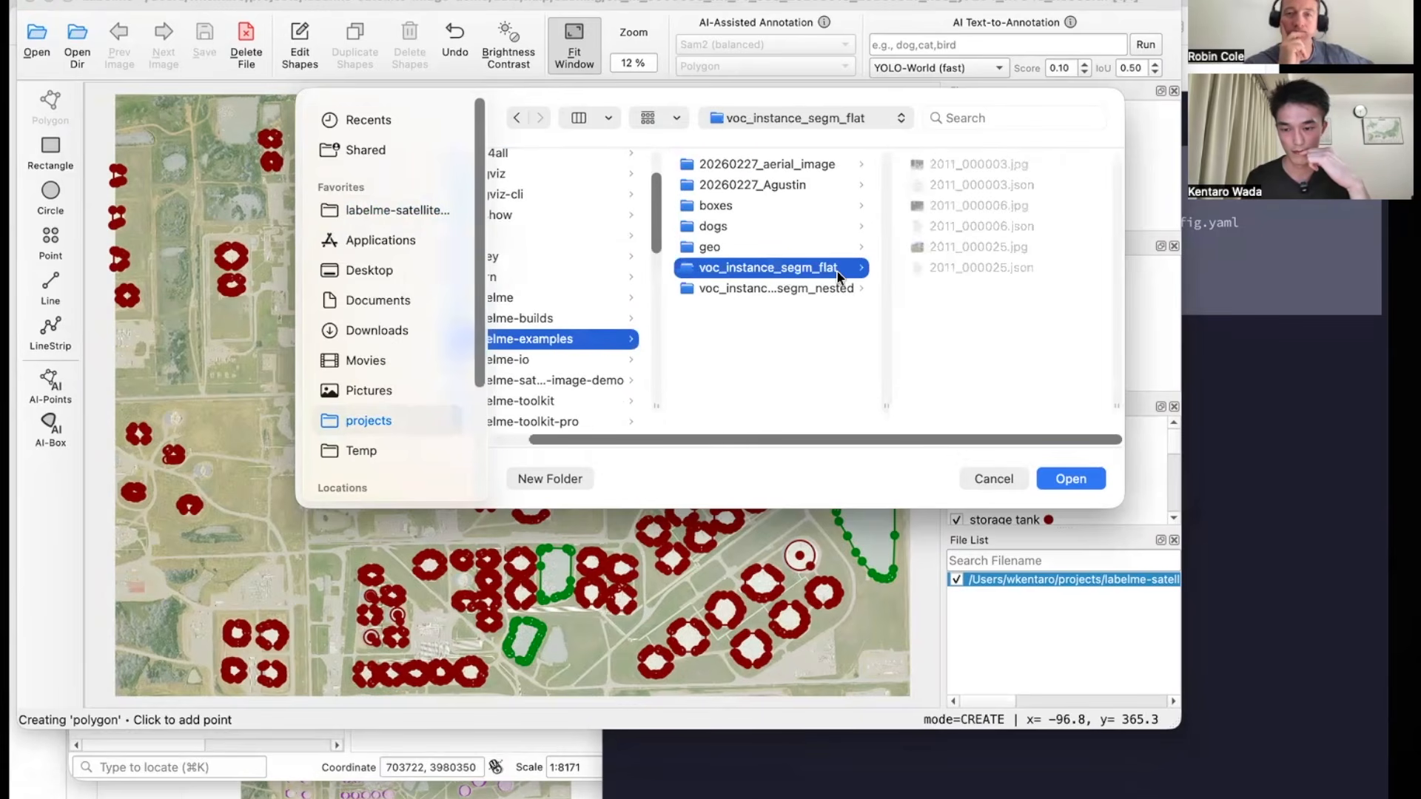
pyautogui.click(1059, 480)
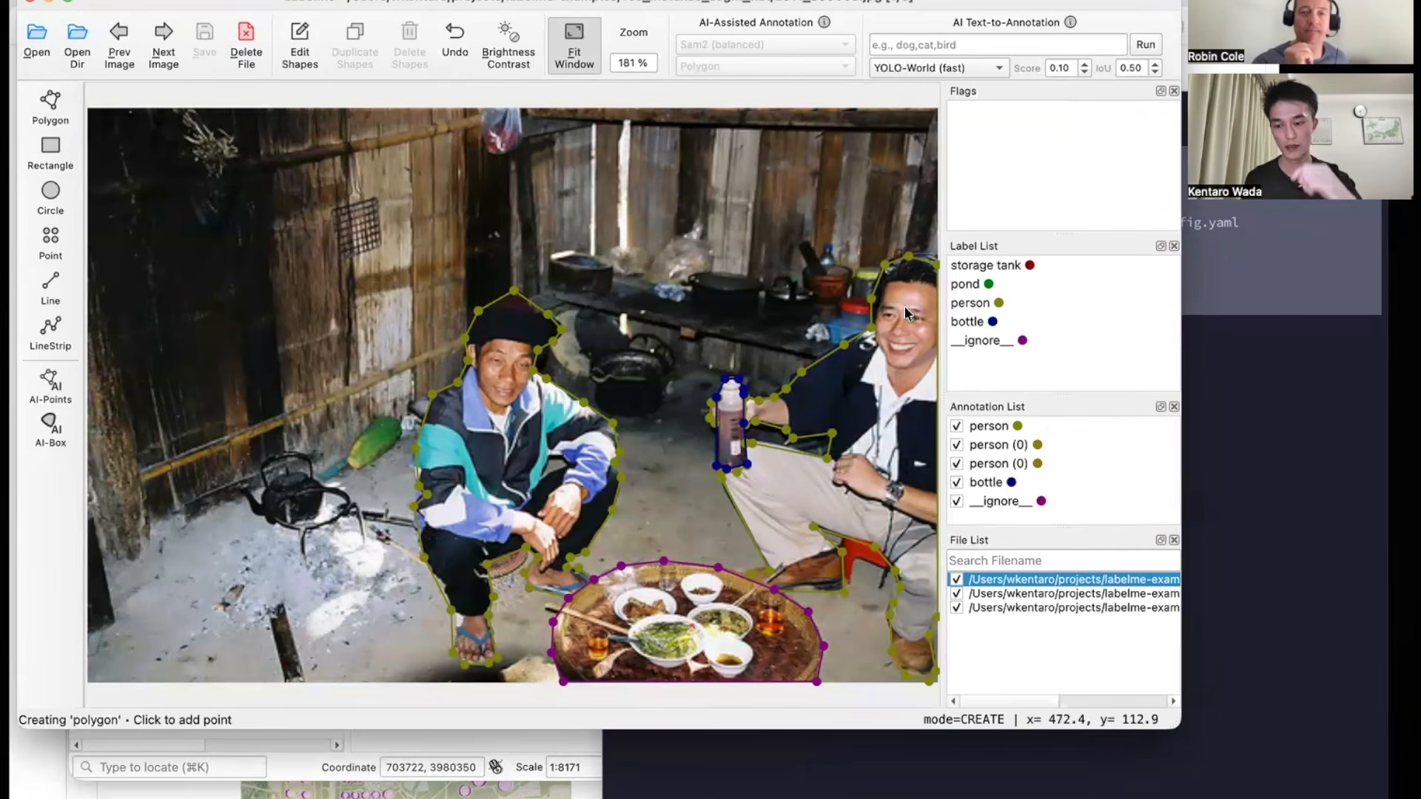
# Highlight all annotations of the first image, 2011_000003.jpg, and browse to the folder's last image and back.
pyautogui.click(1027, 463)
pyautogui.press('super+a')
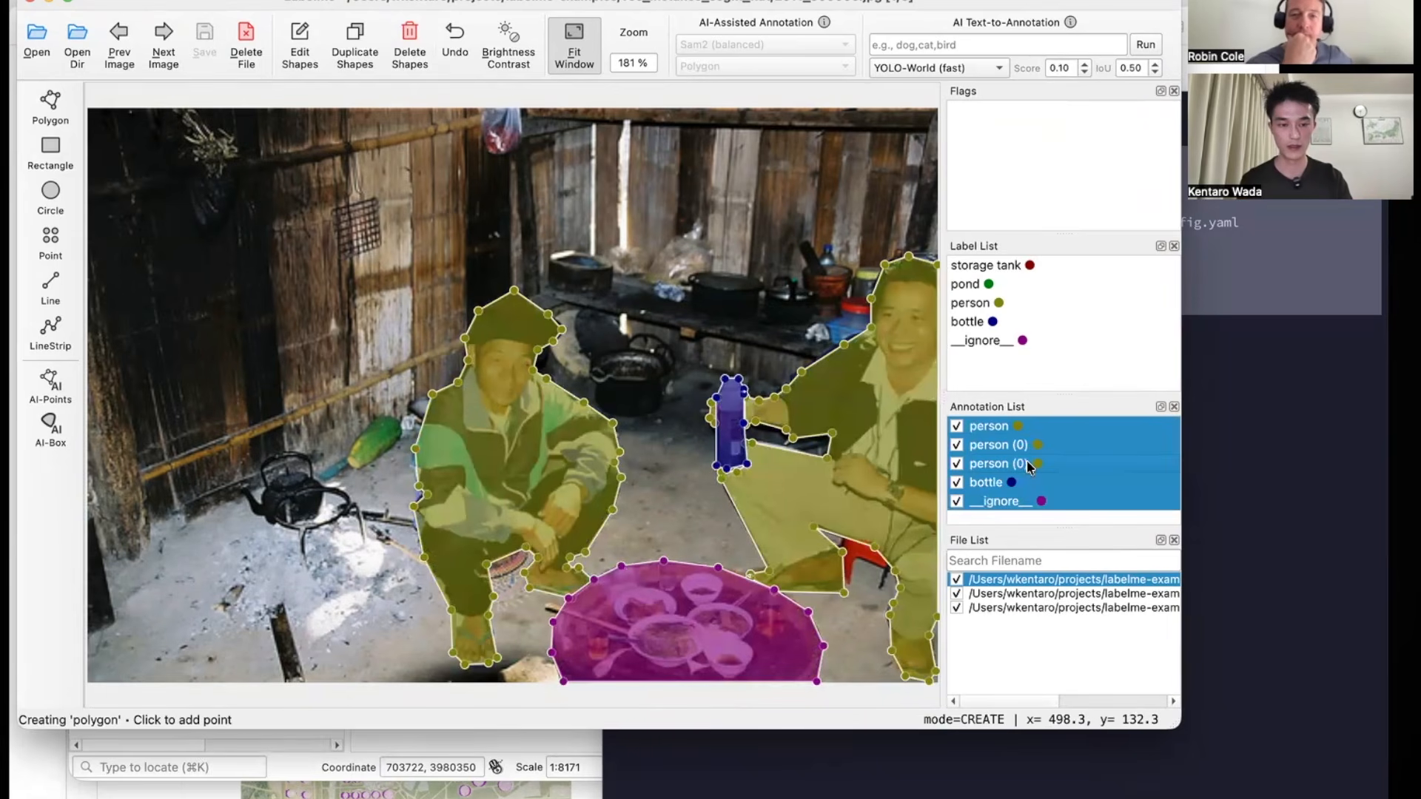
pyautogui.press('d')
pyautogui.press('d')
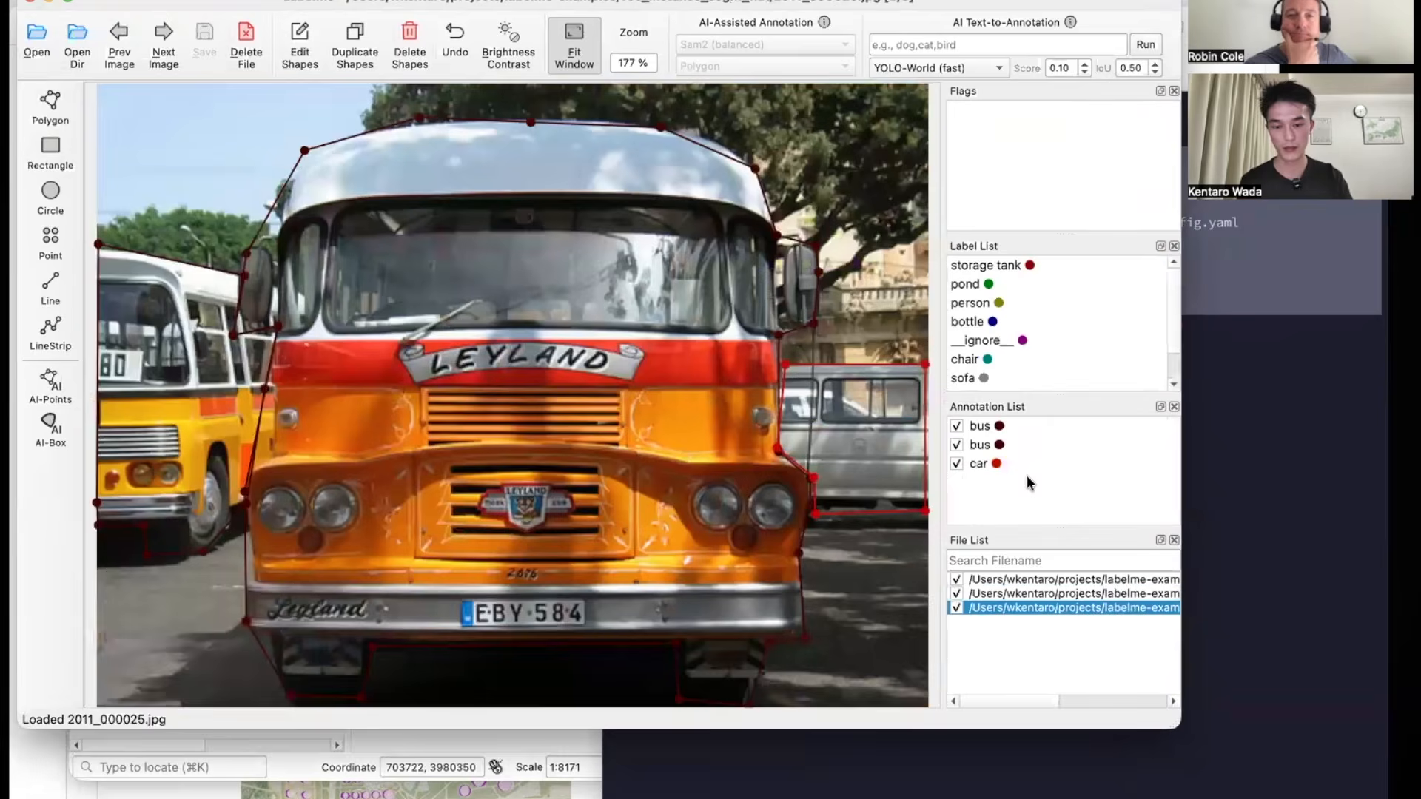
pyautogui.press('a')
pyautogui.press('a')
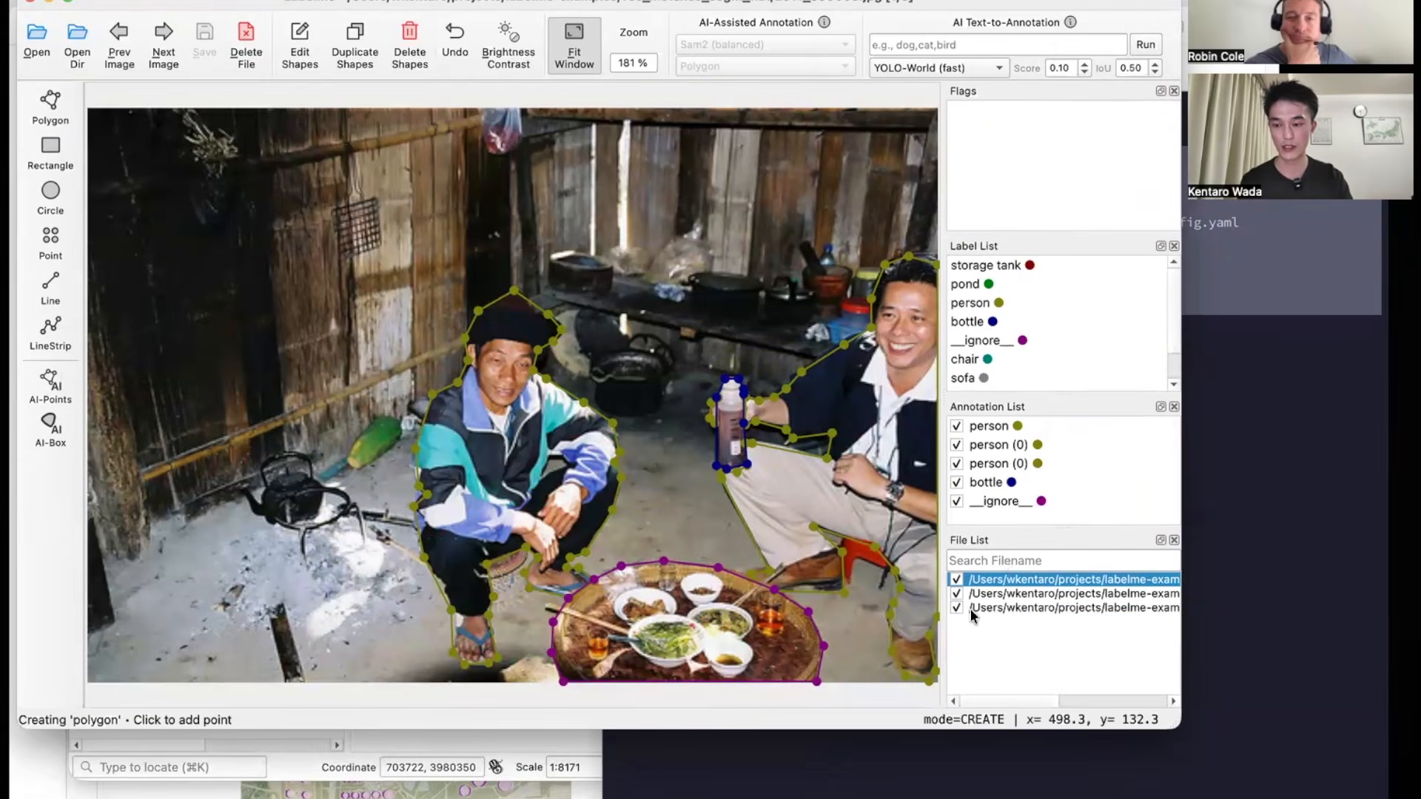
# Examine the full image paths and file names in the file list.
pyautogui.hscroll(5, 1033, 622)
pyautogui.hscroll(-5, 1108, 587)
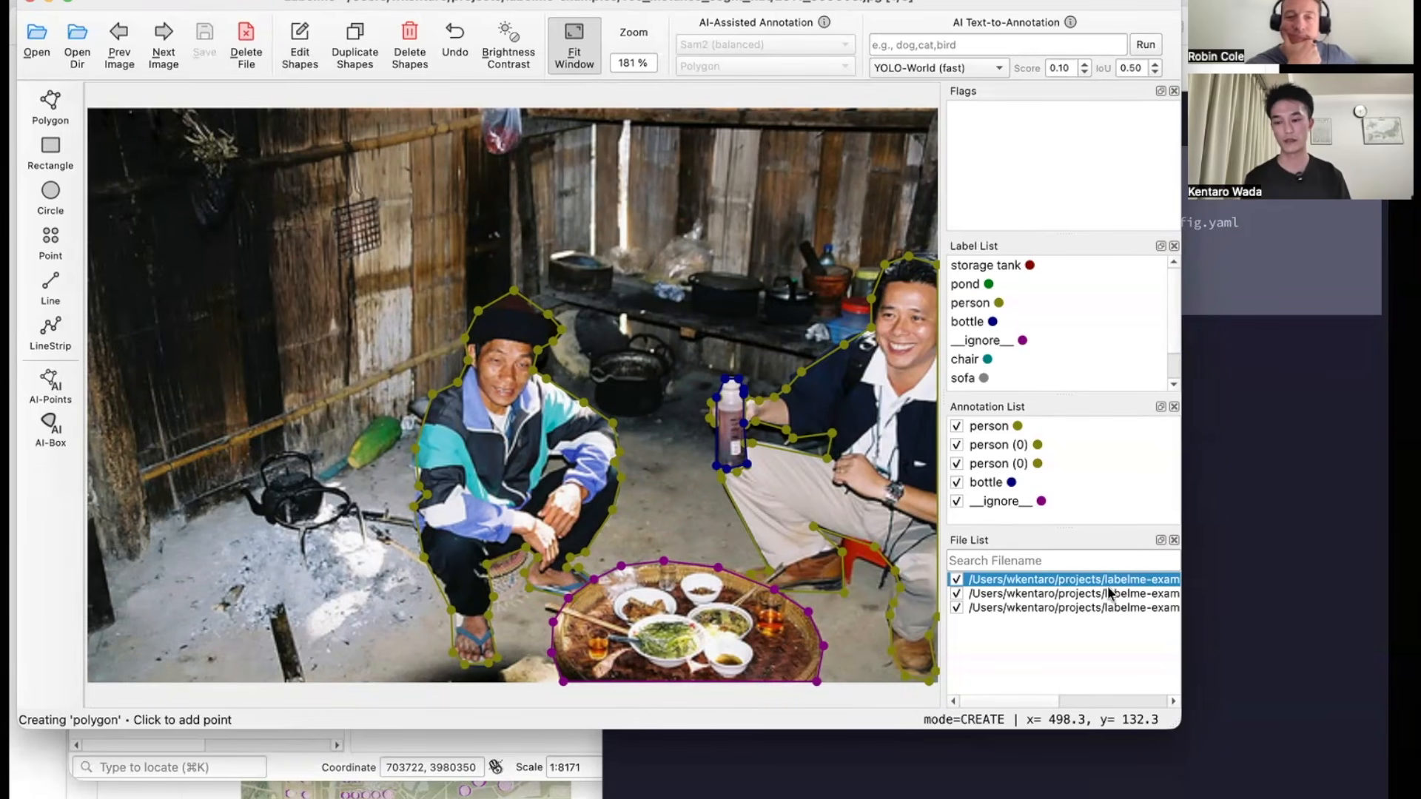
pyautogui.hscroll(5, 1095, 589)
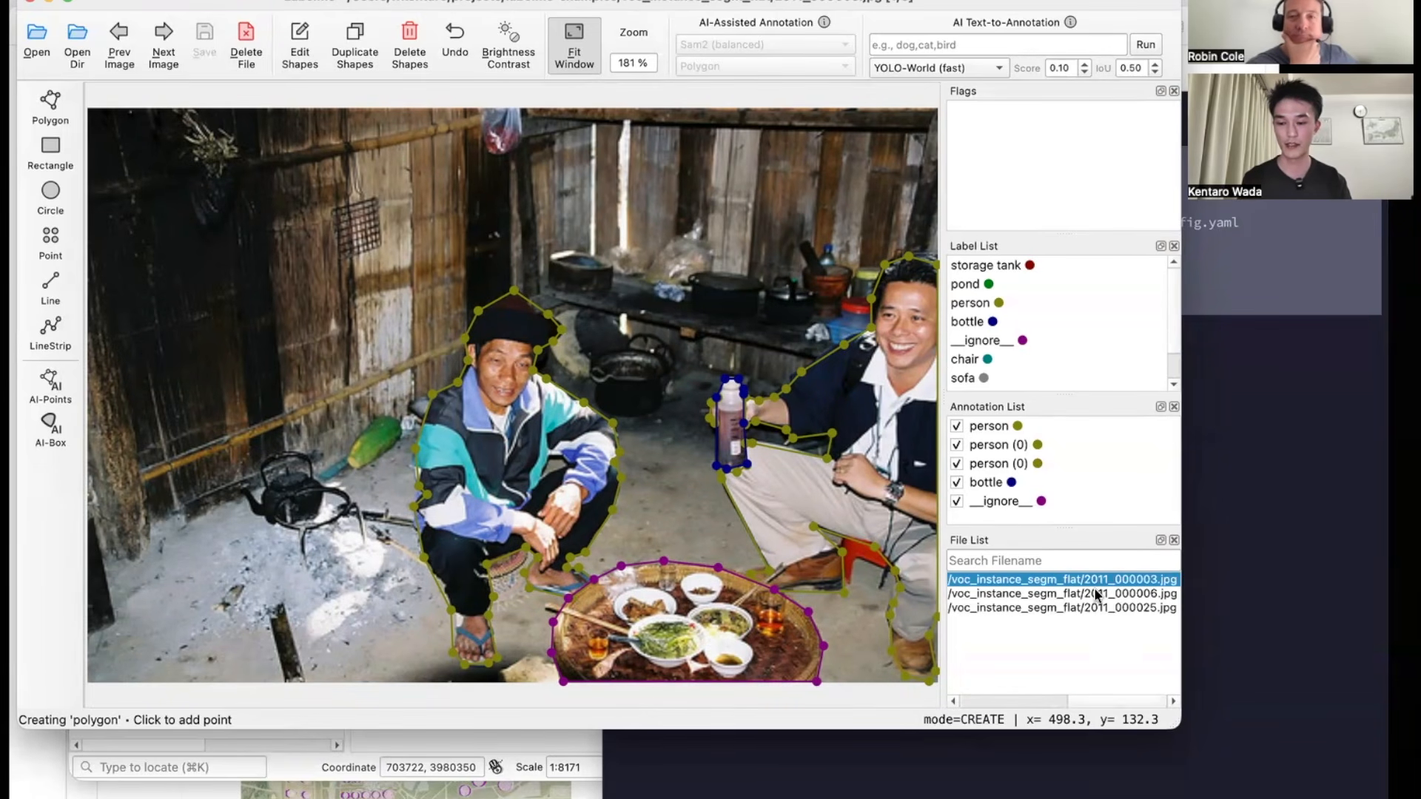
pyautogui.hscroll(-5, 1094, 587)
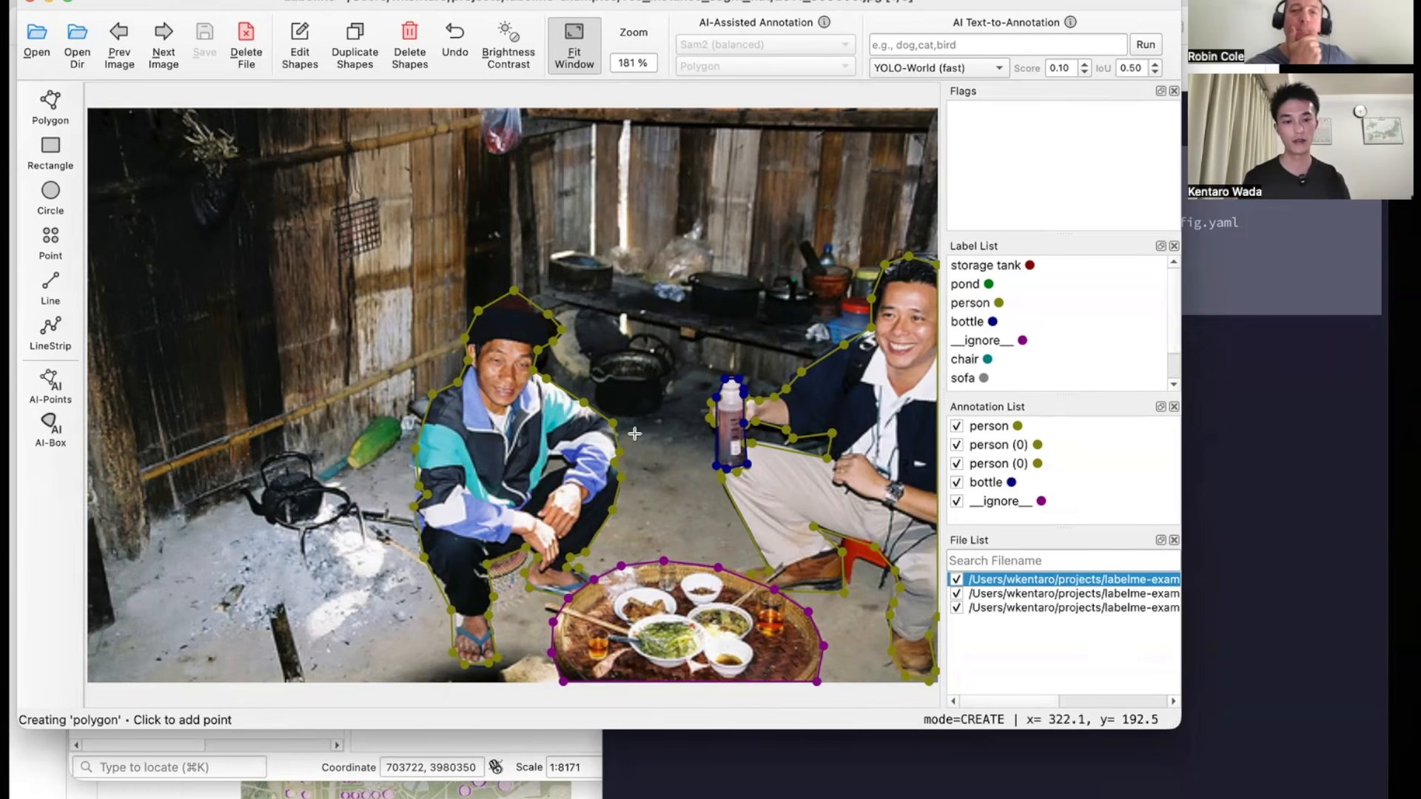
# Flip back and forth through the folder's images to compare their annotations, ending on 2011_000003.jpg.
pyautogui.press('d')
pyautogui.press('d')
pyautogui.press('a')
pyautogui.press('a')
pyautogui.press('d')
pyautogui.press('d')
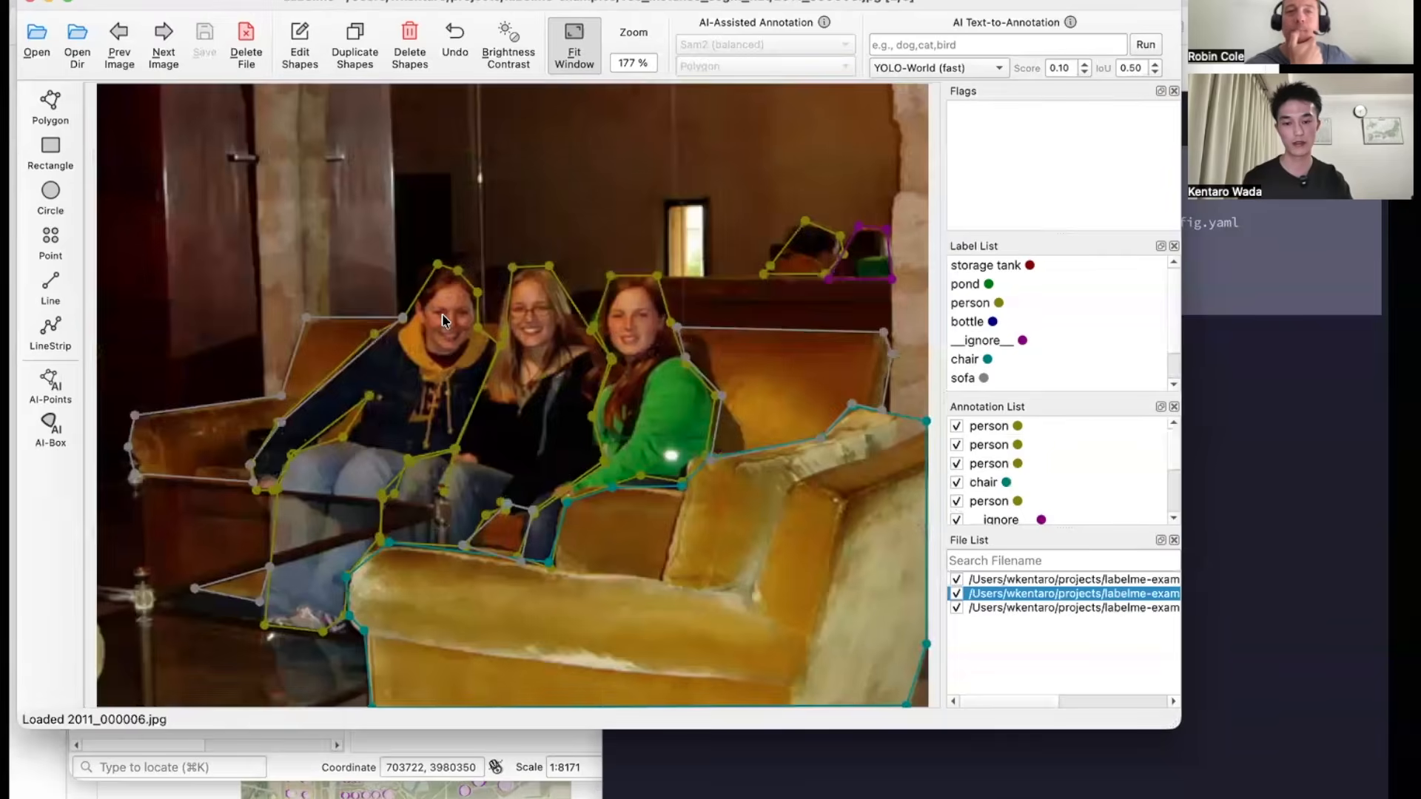
pyautogui.press('a')
pyautogui.press('a')
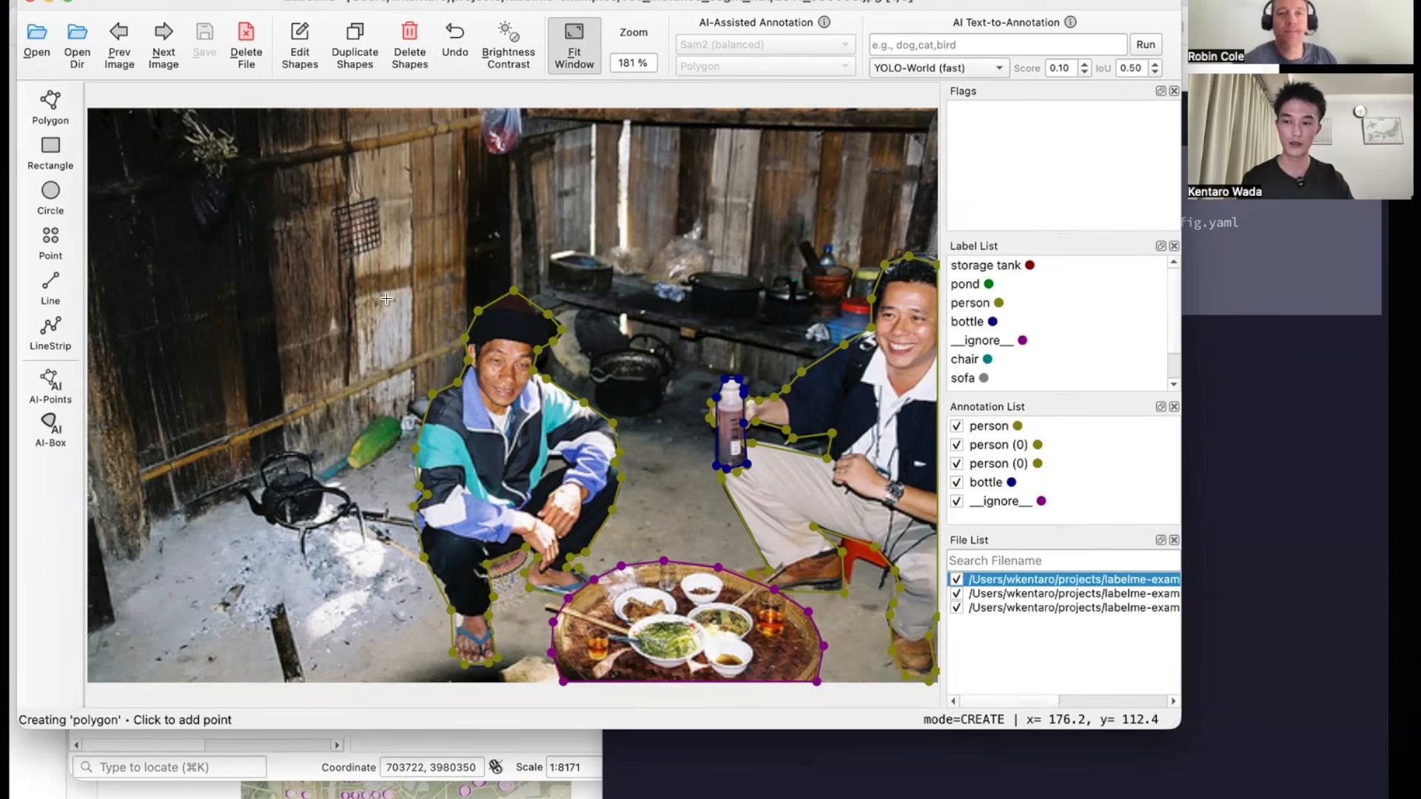
# Set up AI-Points annotation with Mask as the output shape and Sam2 (balanced) as the model.
pyautogui.click(62, 389)
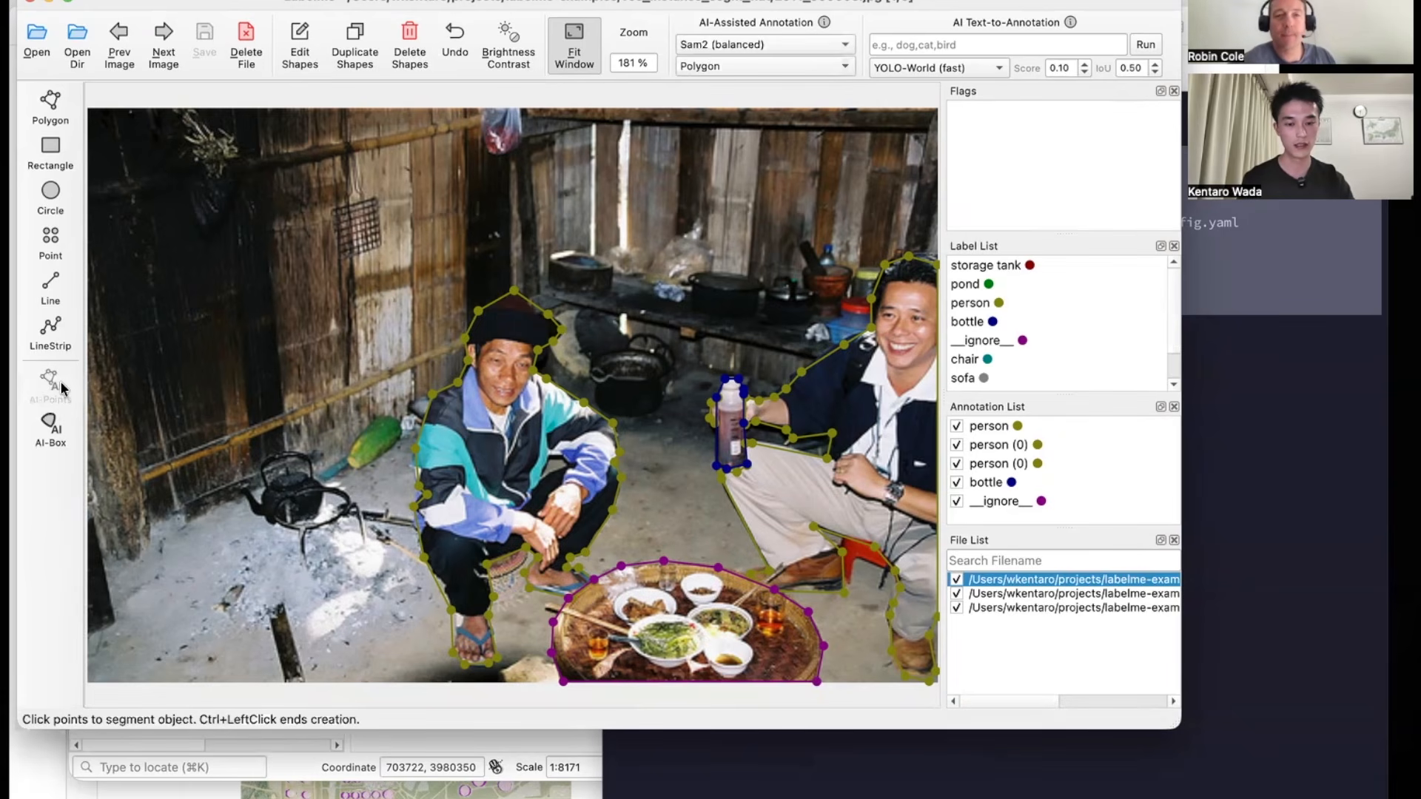
pyautogui.click(770, 66)
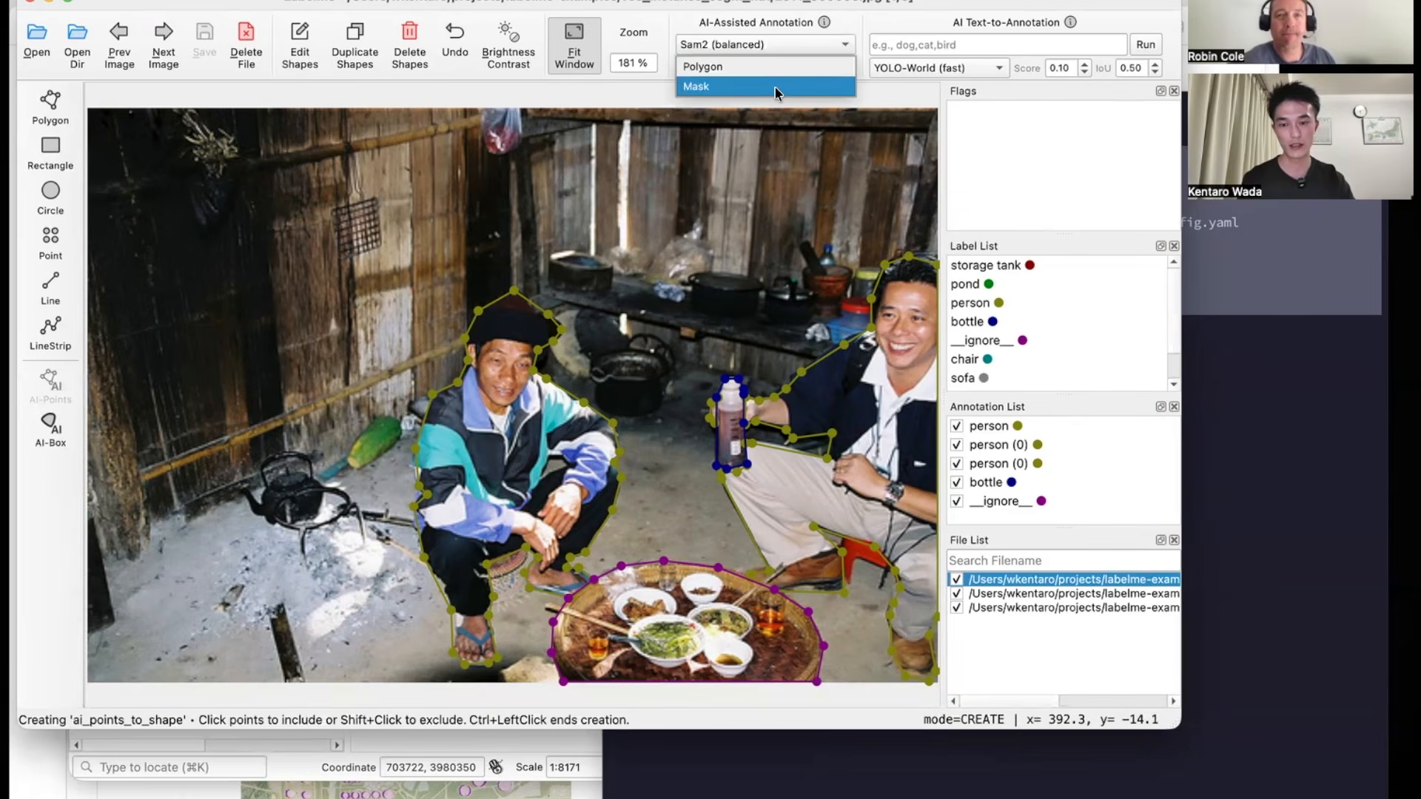
pyautogui.click(774, 86)
pyautogui.click(774, 45)
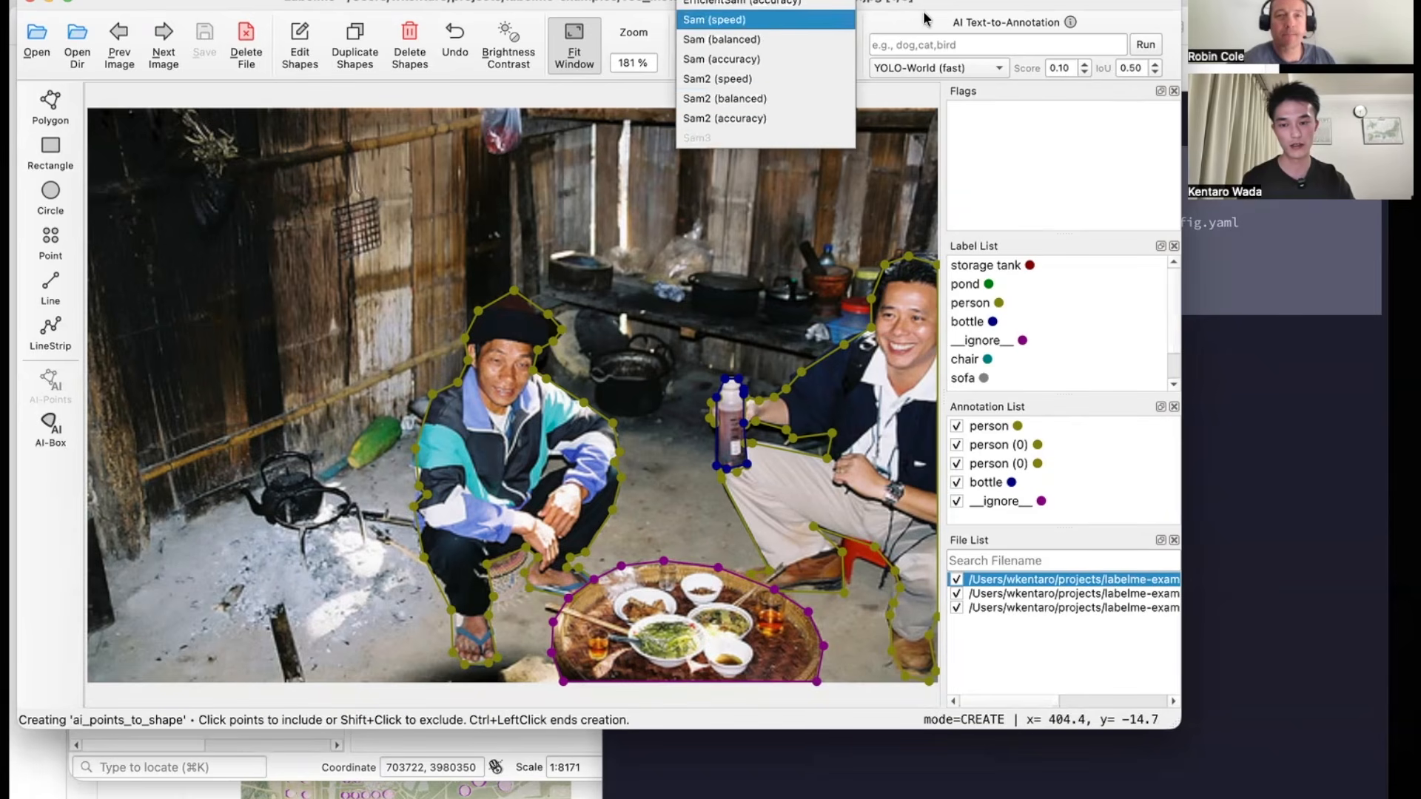
pyautogui.click(724, 98)
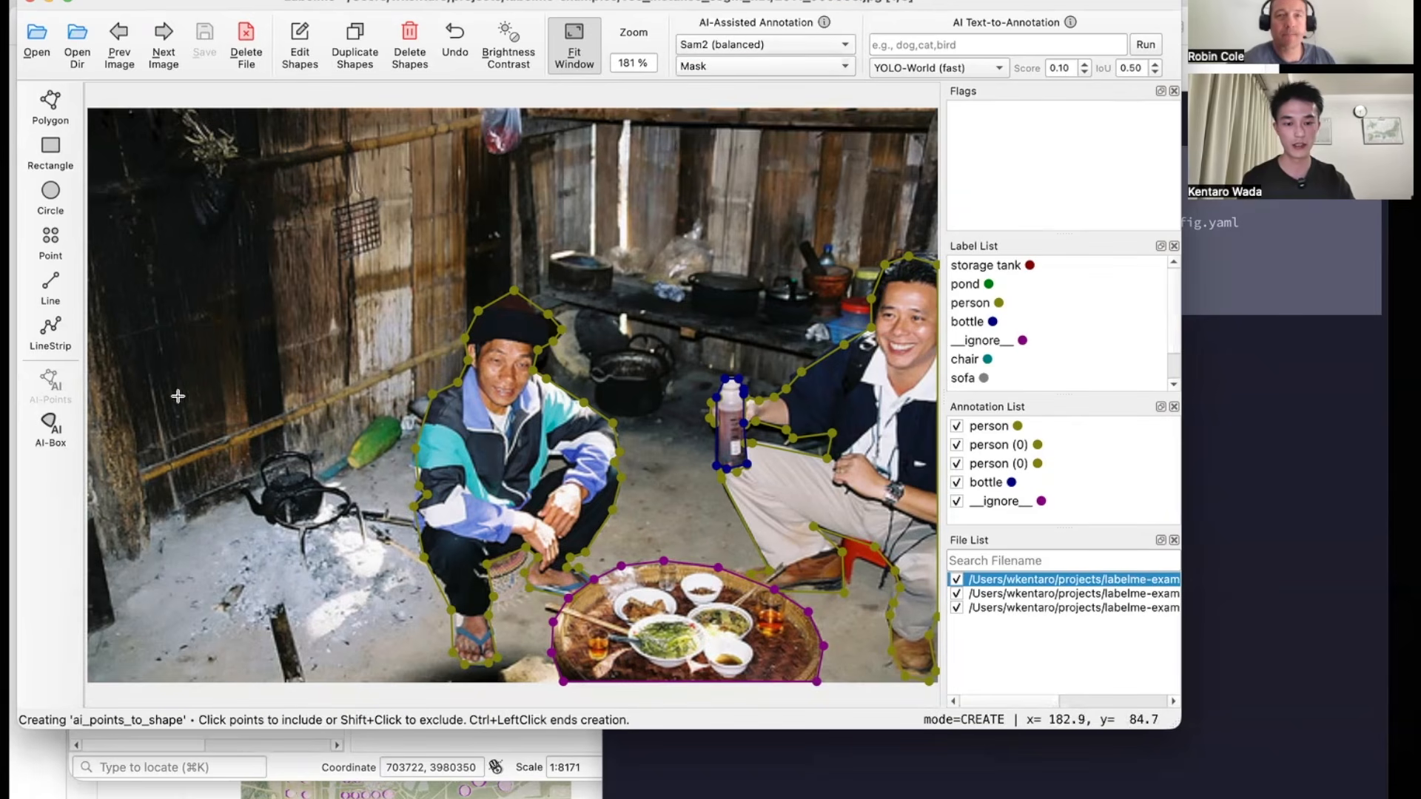
# Segment the green object beside the seated man as an AI mask and label it "green thing".
pyautogui.click(378, 438)
pyautogui.press('Return')
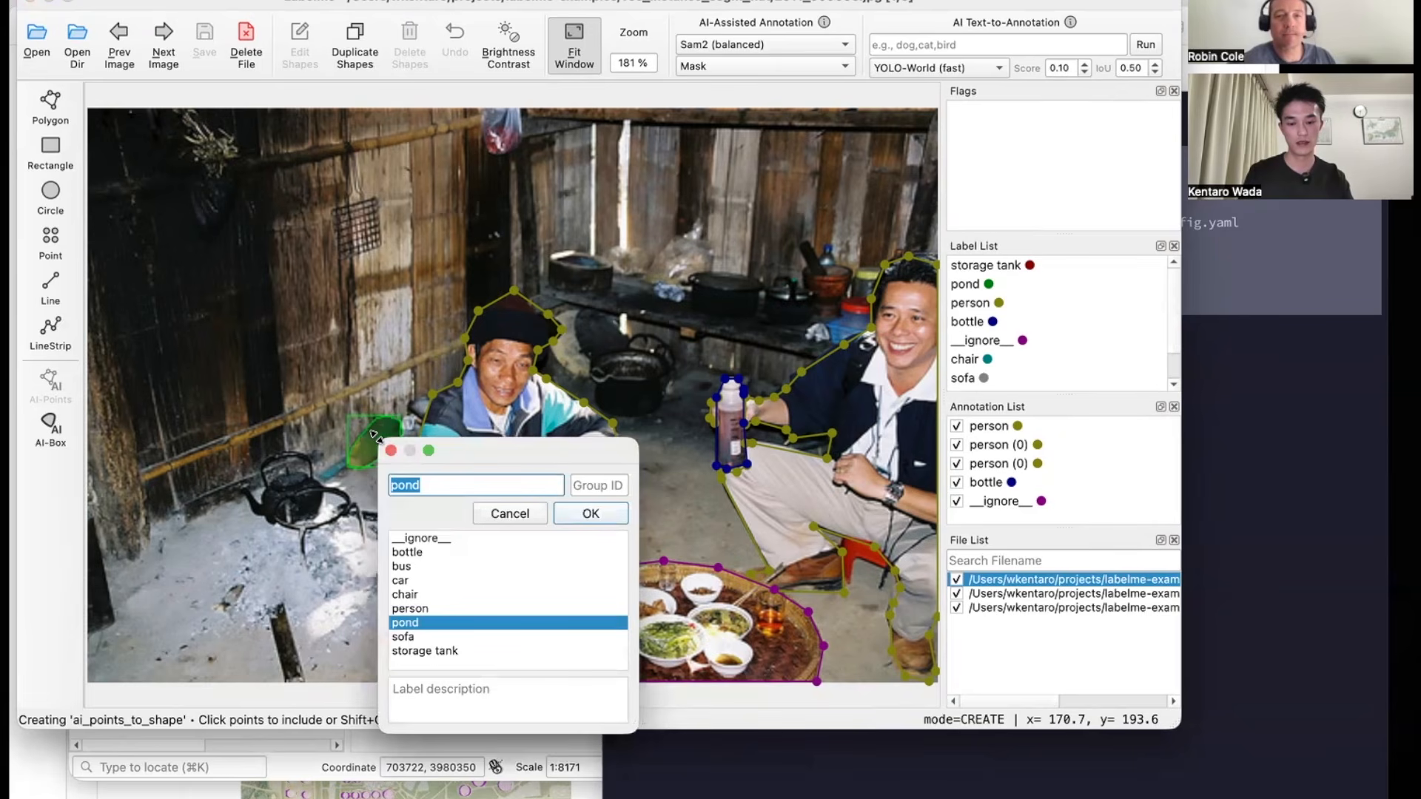
pyautogui.write('green')
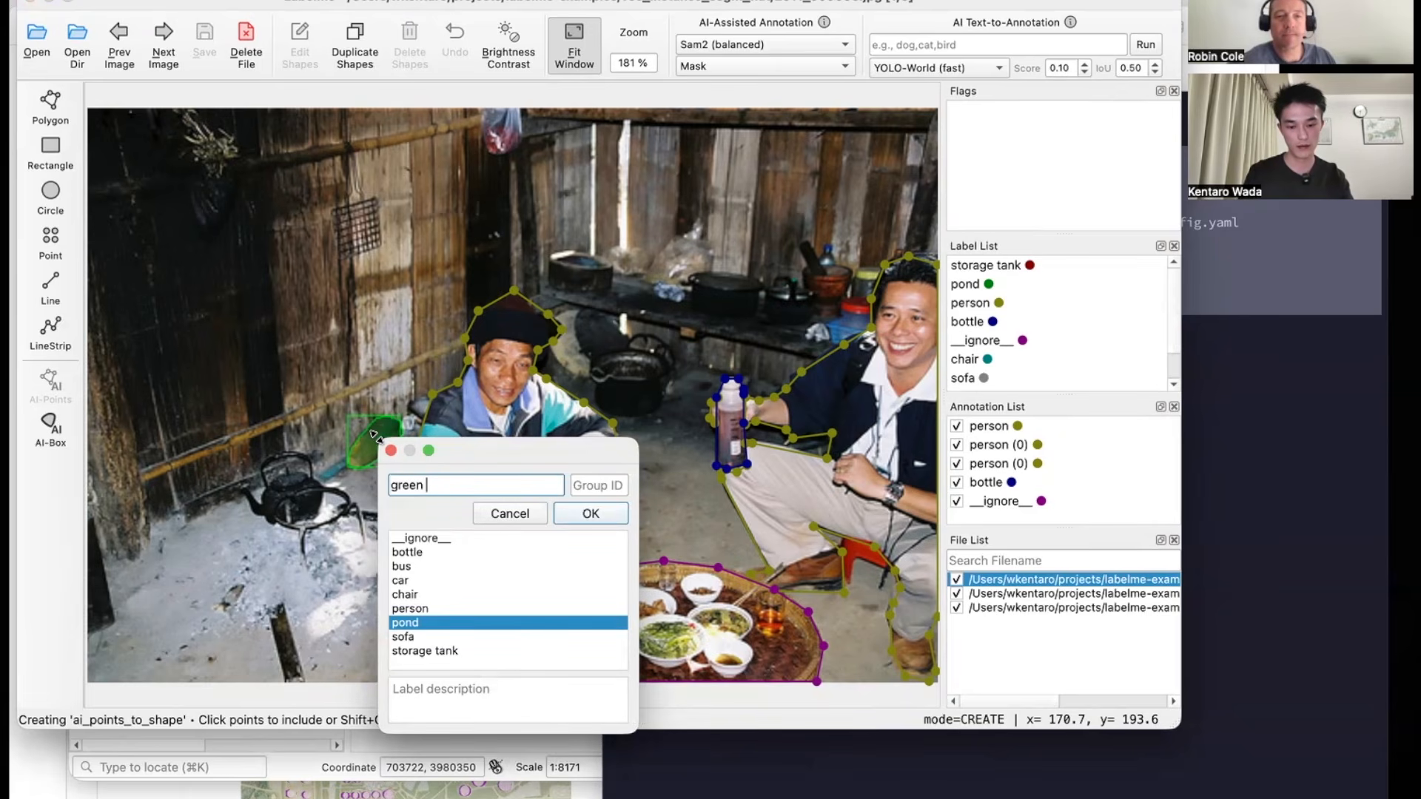
pyautogui.write(' thing')
pyautogui.press('Return')
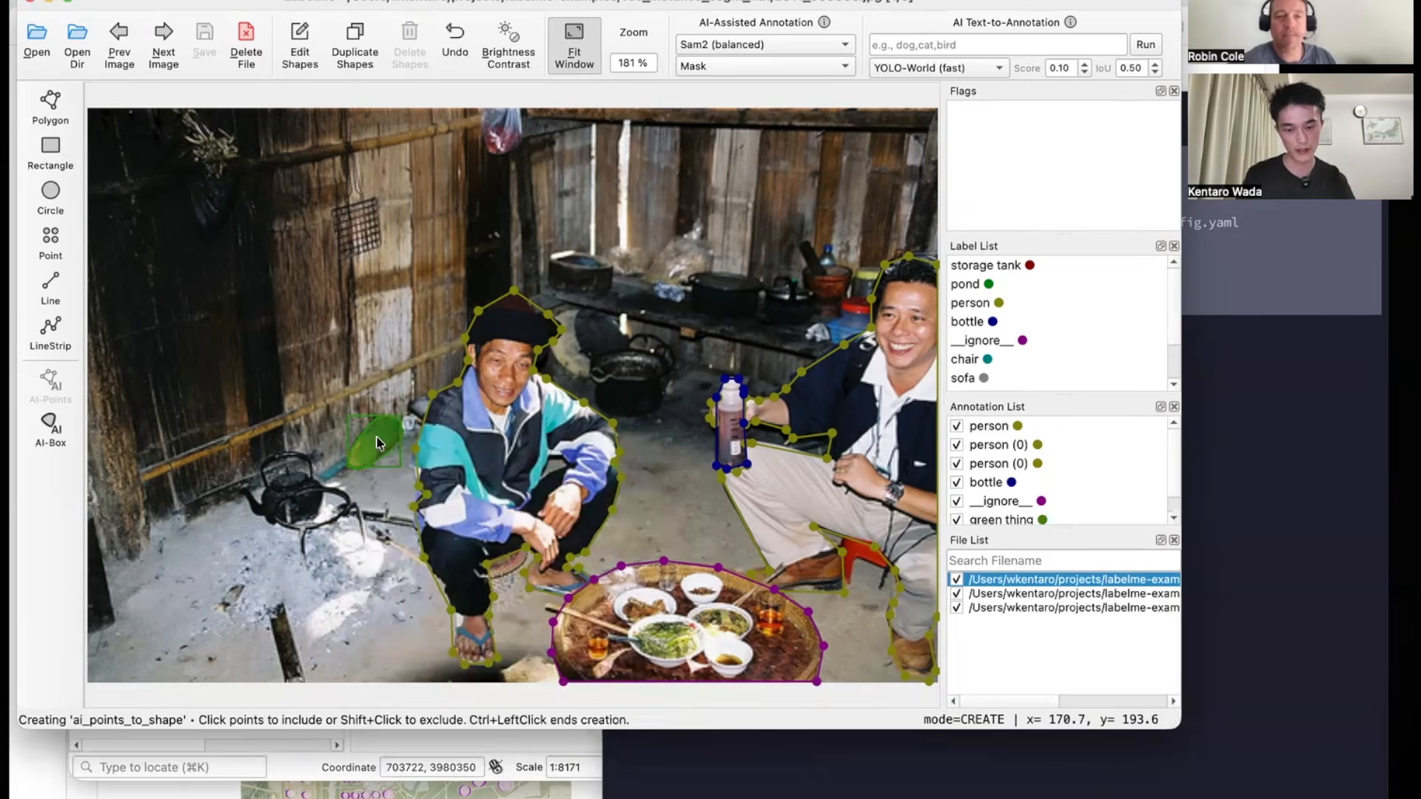
# Move the "green thing" mask up and to the left off its object in edit mode and undo the move.
pyautogui.click(309, 46)
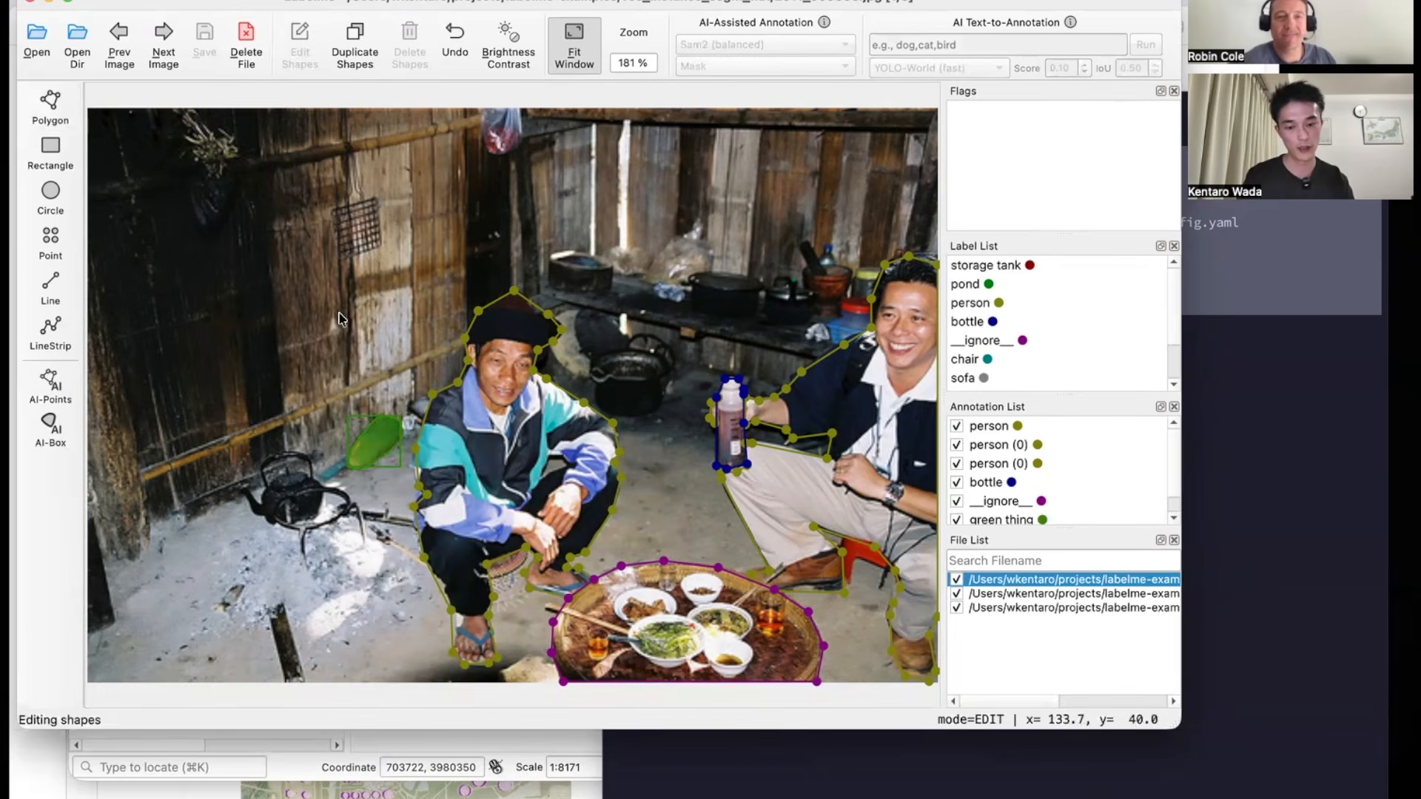
pyautogui.moveTo(385, 447); pyautogui.dragTo(344, 396)
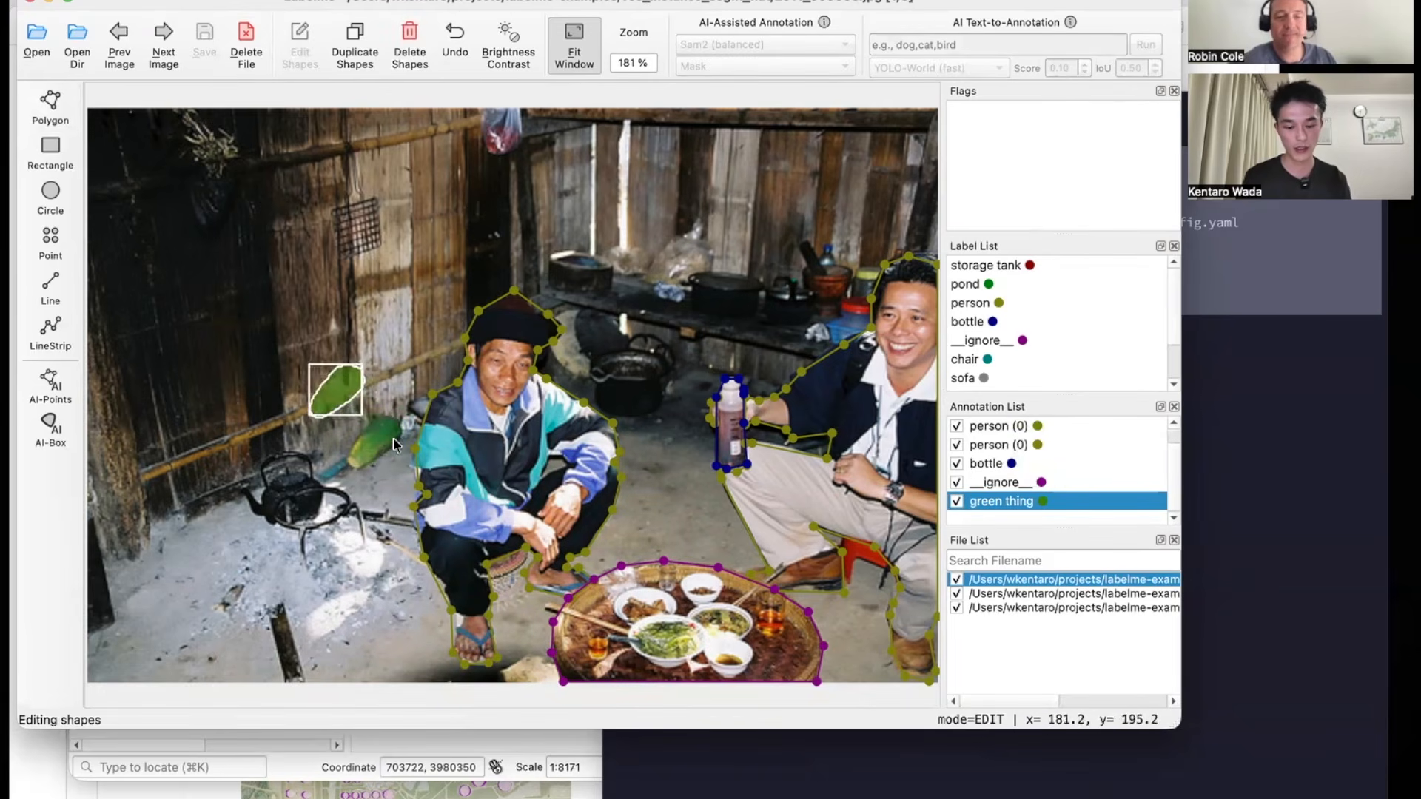
pyautogui.press('super+z')
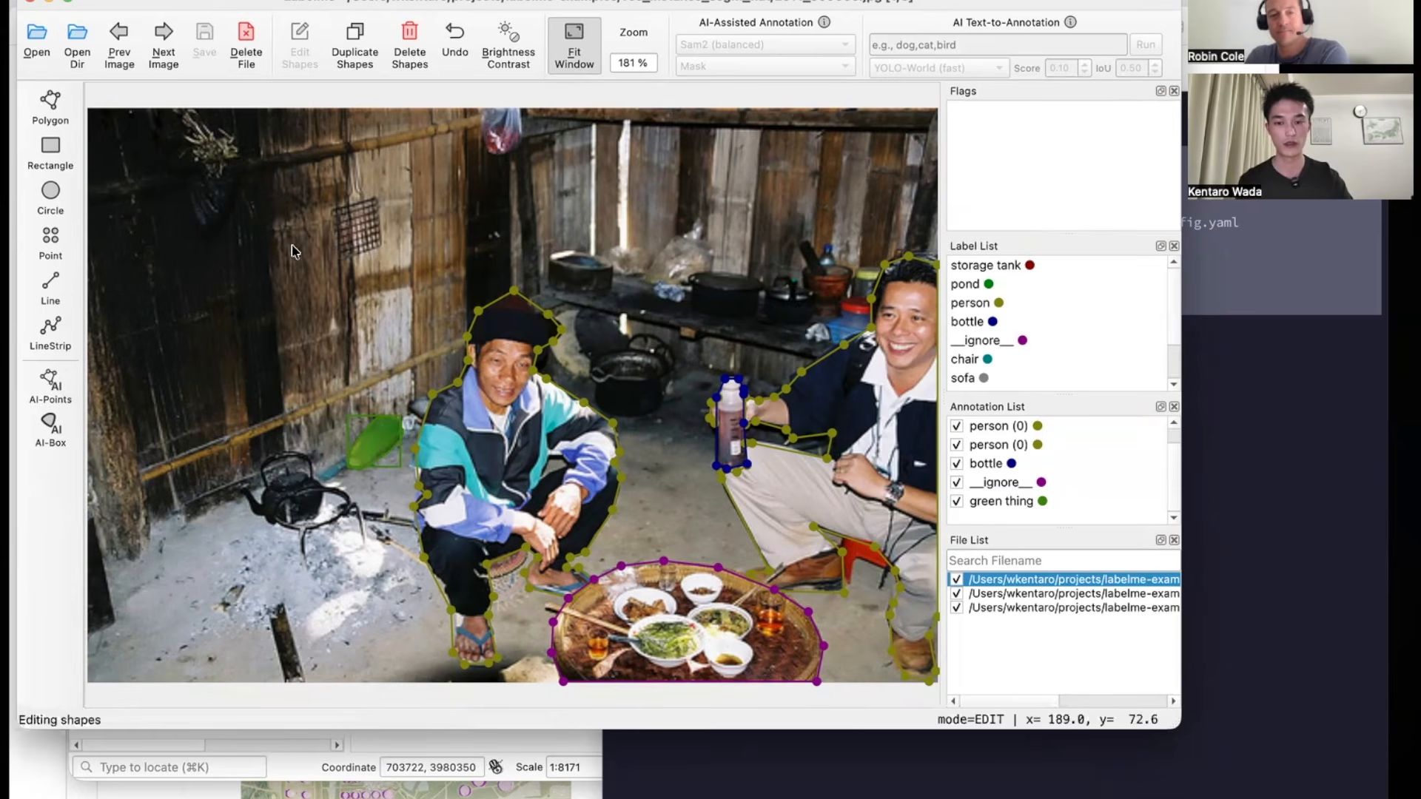
# Activate AI-Points annotation and review the available AI-assisted annotation models and text-to-annotation models without changing either selection.
pyautogui.click(51, 385)
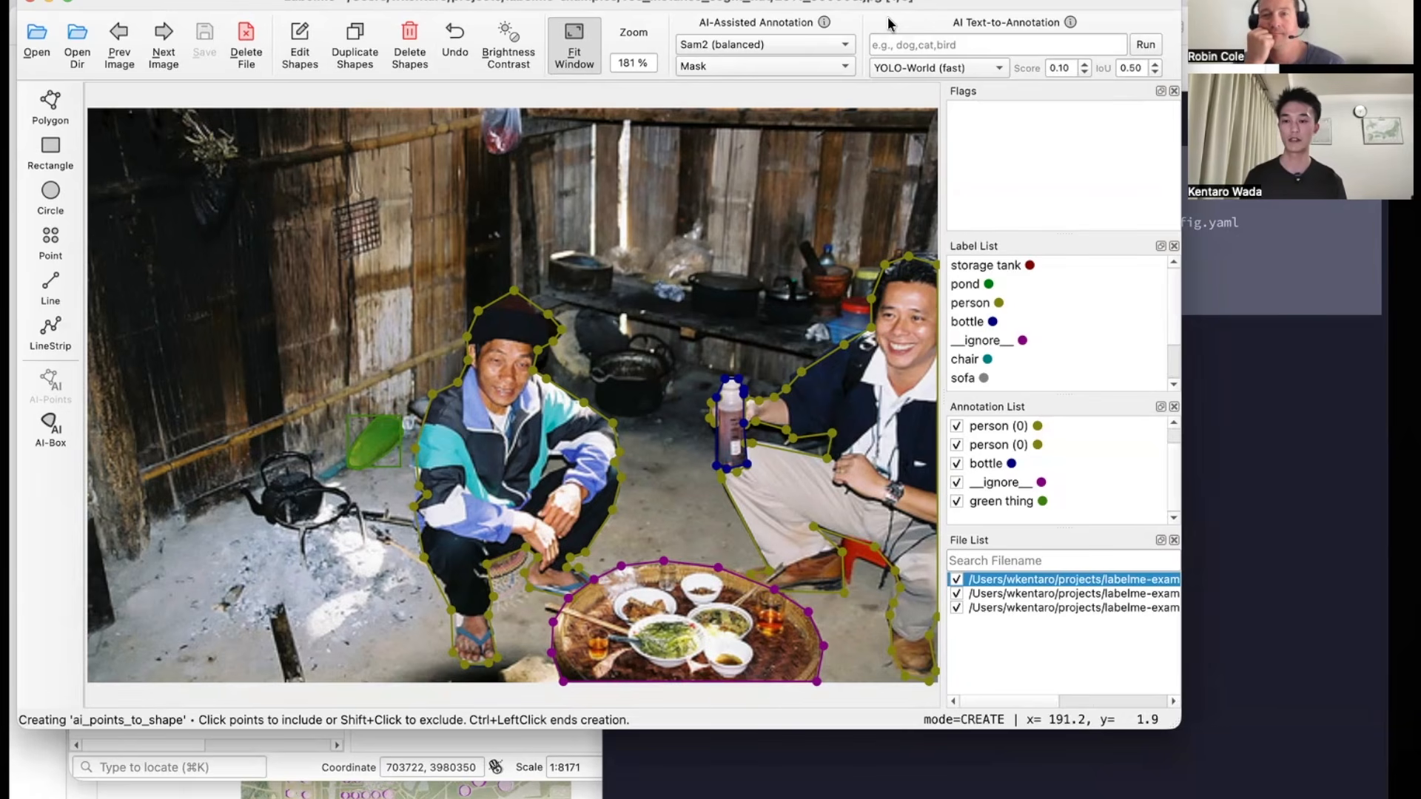
pyautogui.click(834, 47)
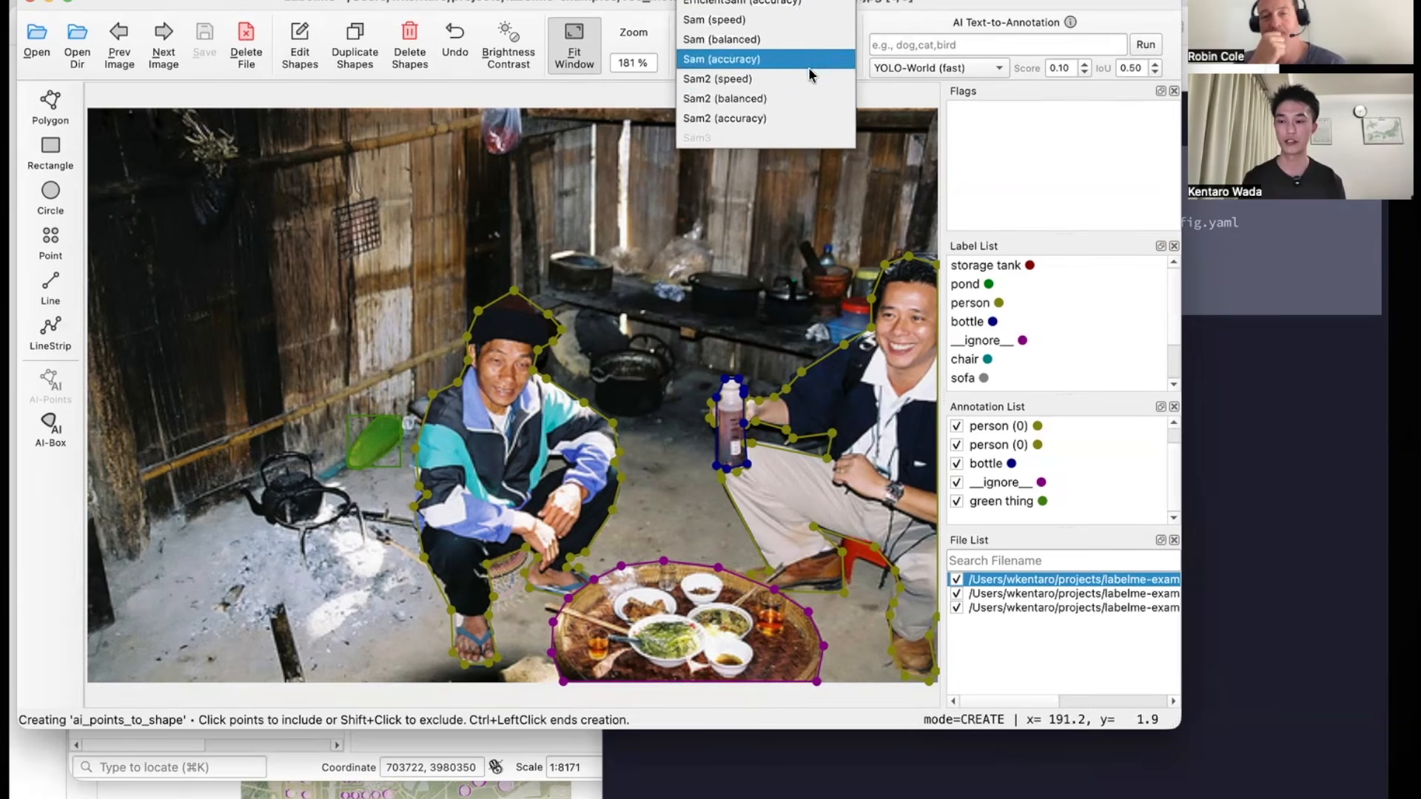
pyautogui.click(924, 9)
pyautogui.click(909, 66)
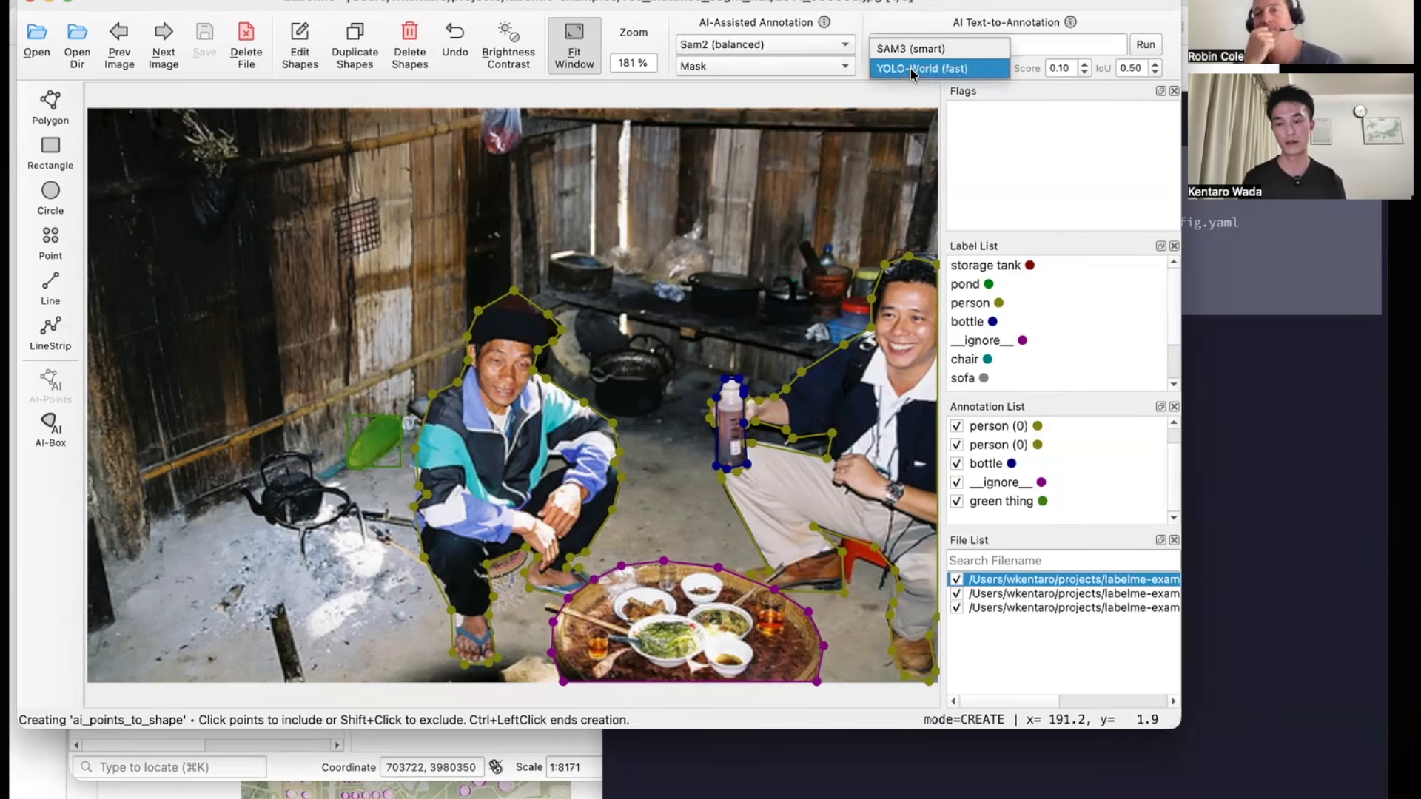
pyautogui.click(951, 10)
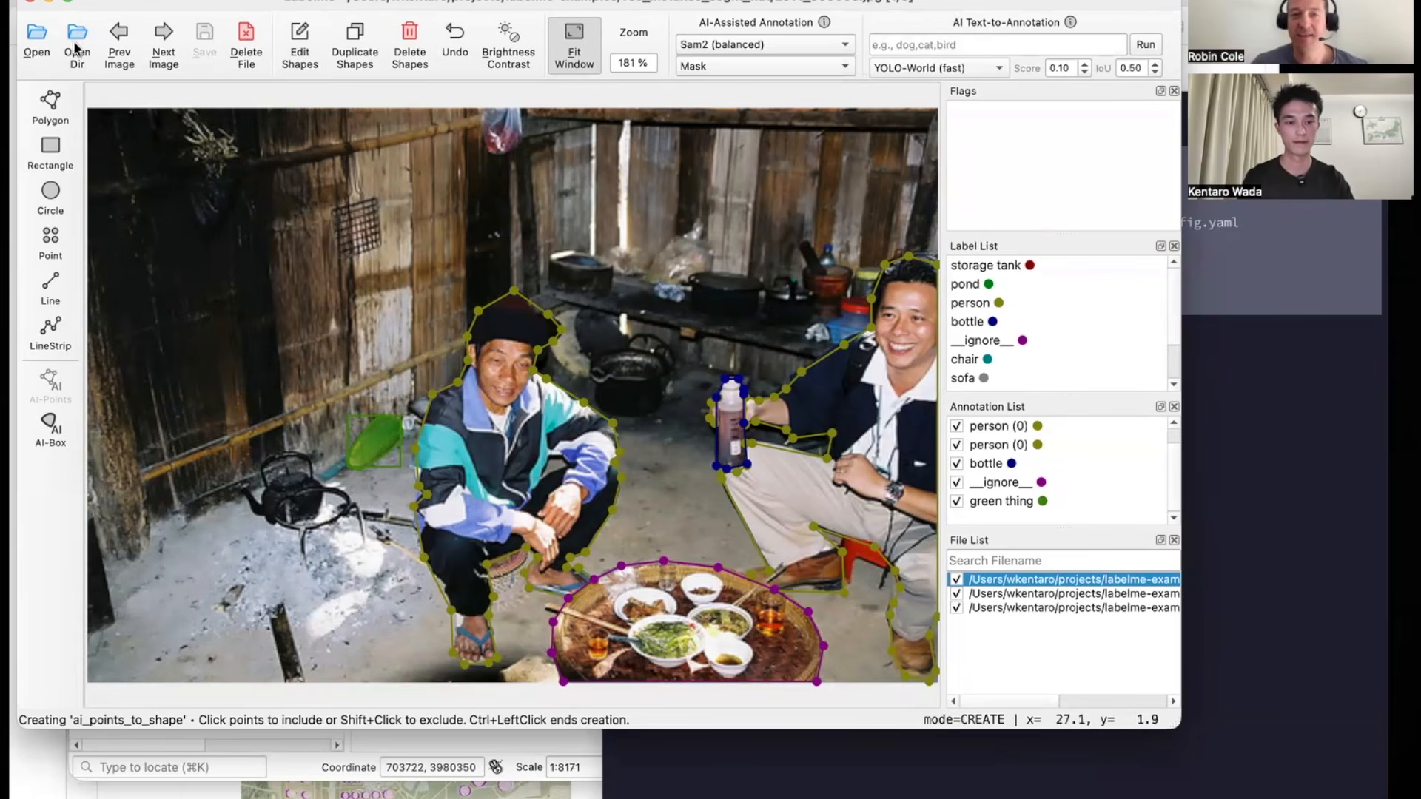
# Switch to the web browser and show the top of the labelme.io home page.
pyautogui.hotkey('ctrl', 'Up')
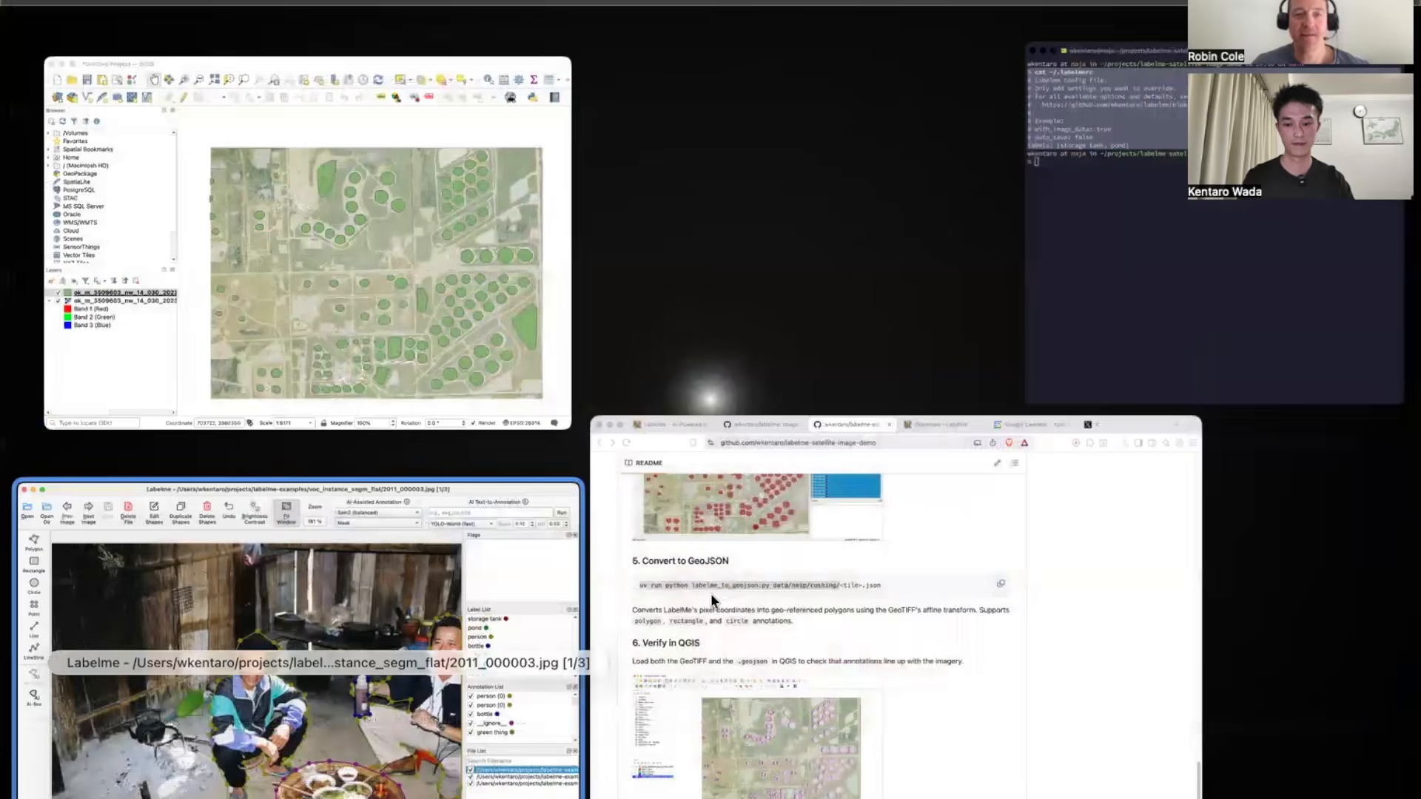
pyautogui.click(710, 593)
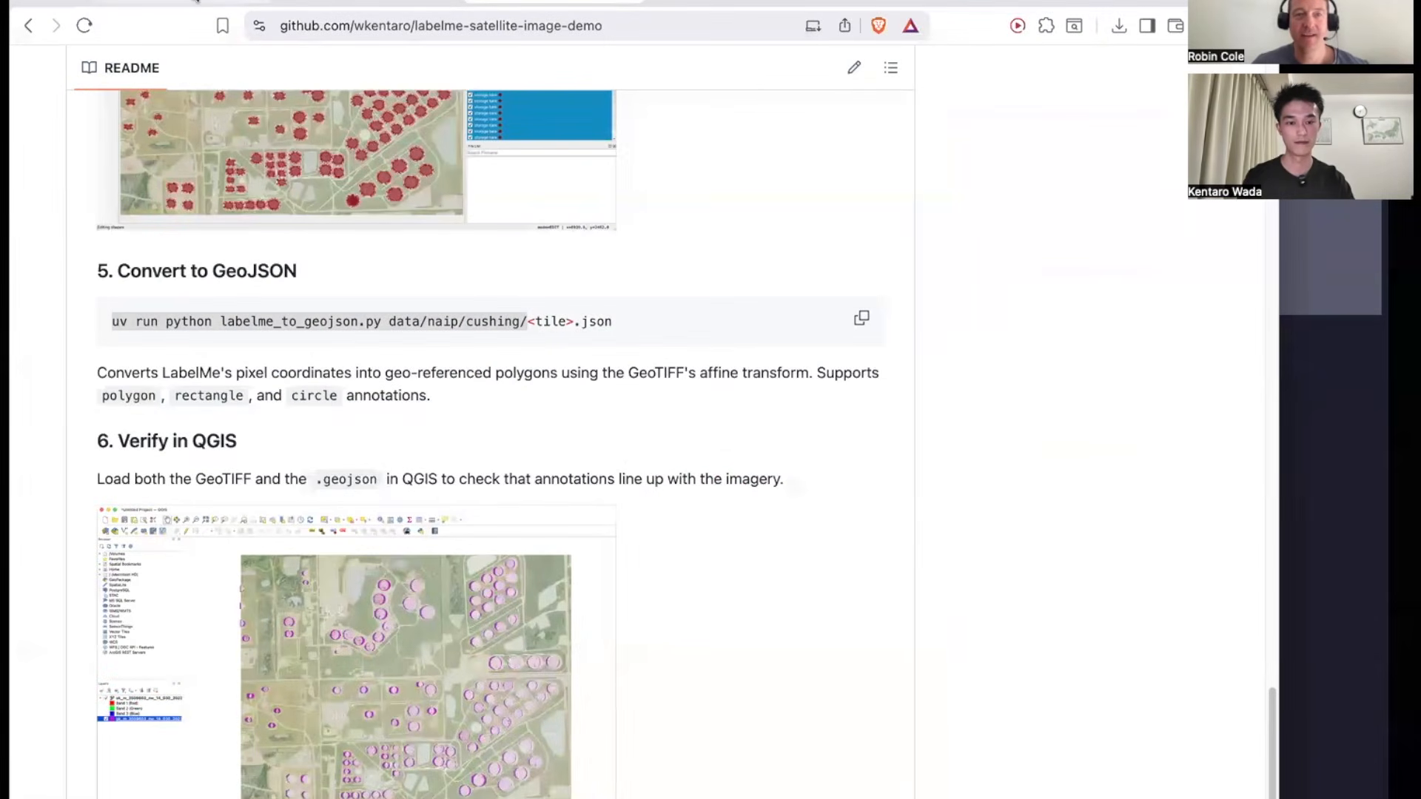
pyautogui.click(196, 1)
pyautogui.scroll(15, 302, 105)
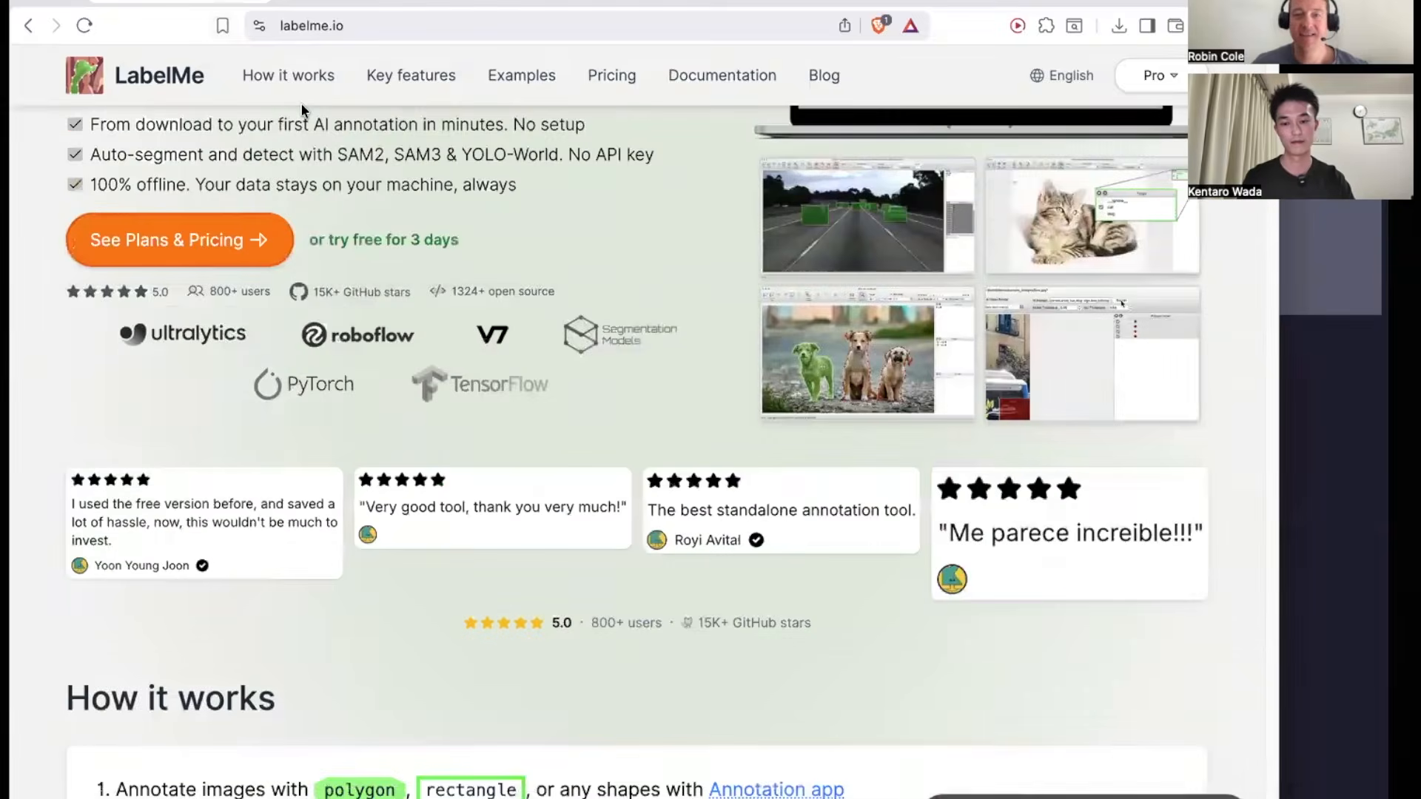
pyautogui.scroll(-1, 301, 109)
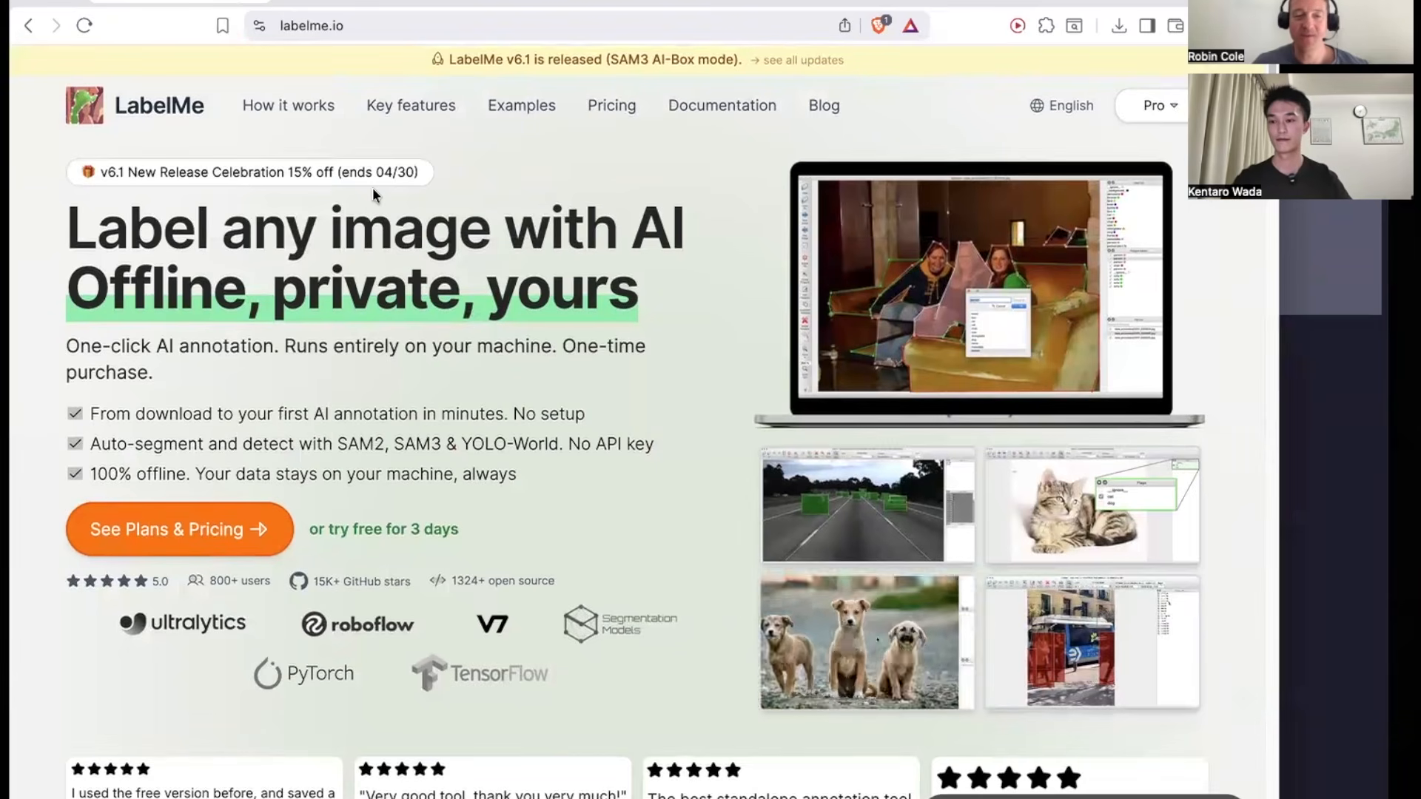